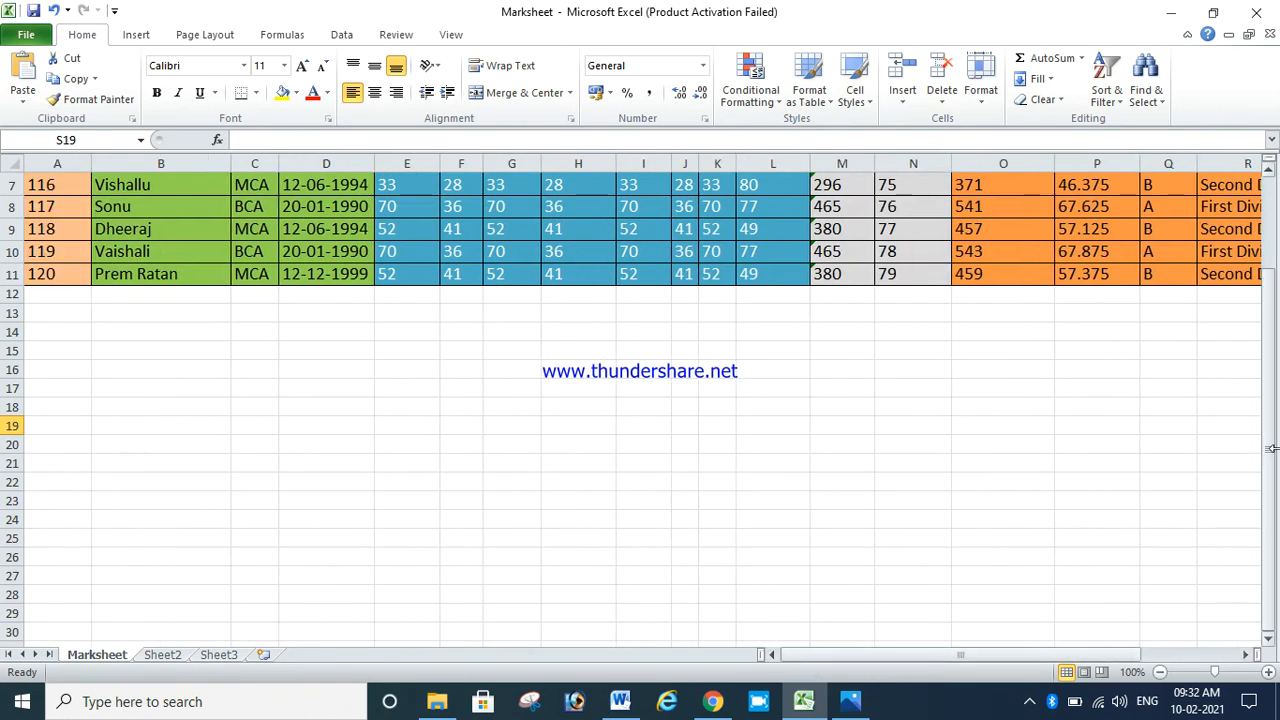
Step: Review the marksheet's headings and the student and subject data in A1:L11, from Roll No to Proj. W
left_click_drag(1270, 455, 1272, 346)
left_click(909, 509)
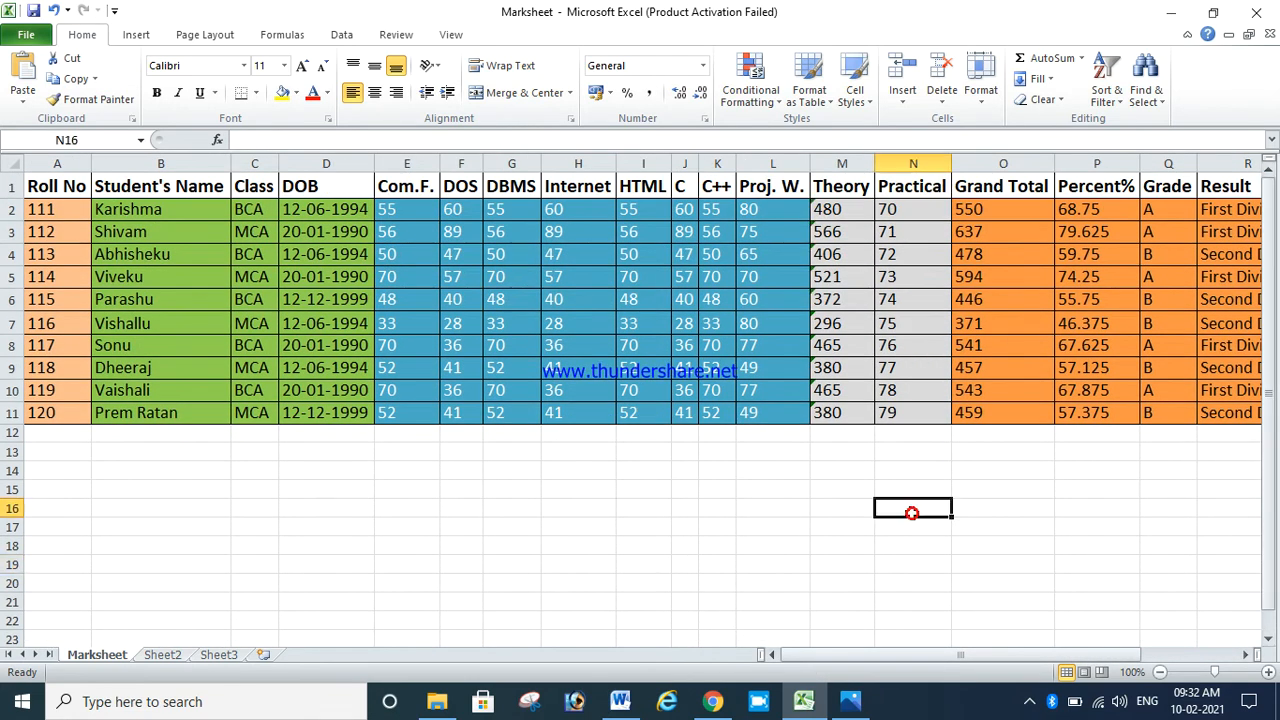
left_click(44, 179)
left_click(120, 187)
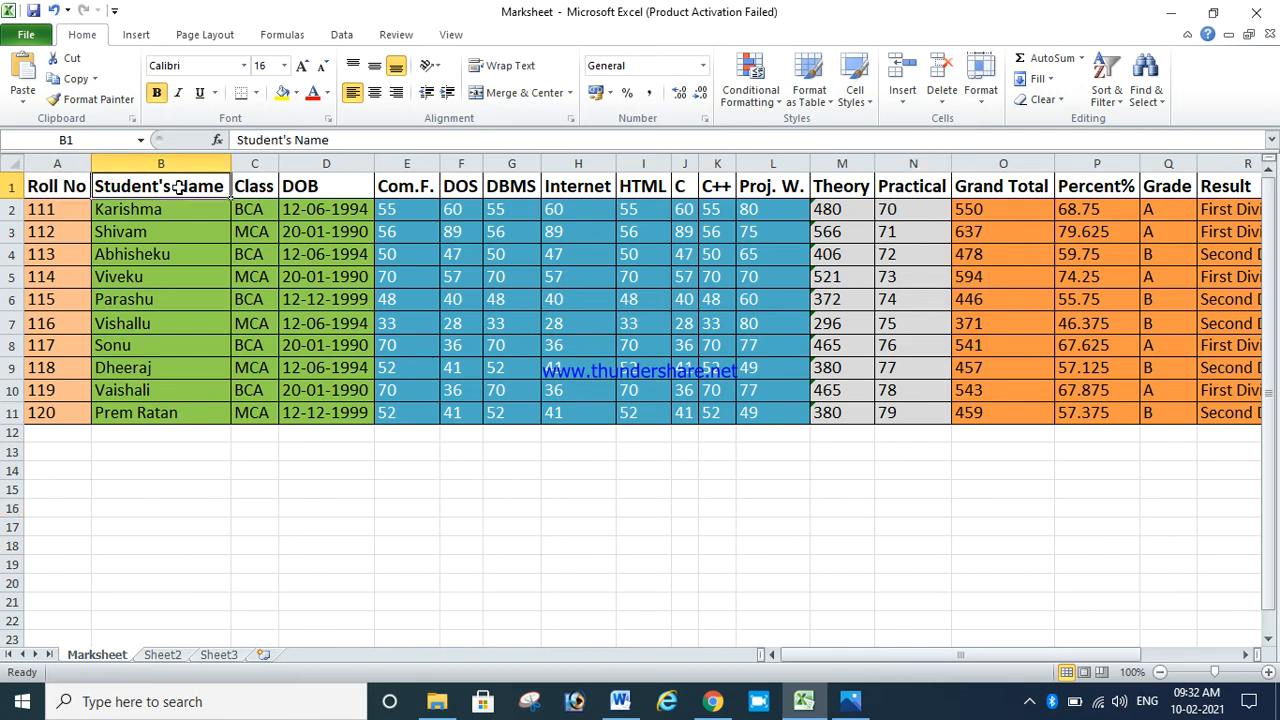
left_click(246, 190)
left_click(300, 188)
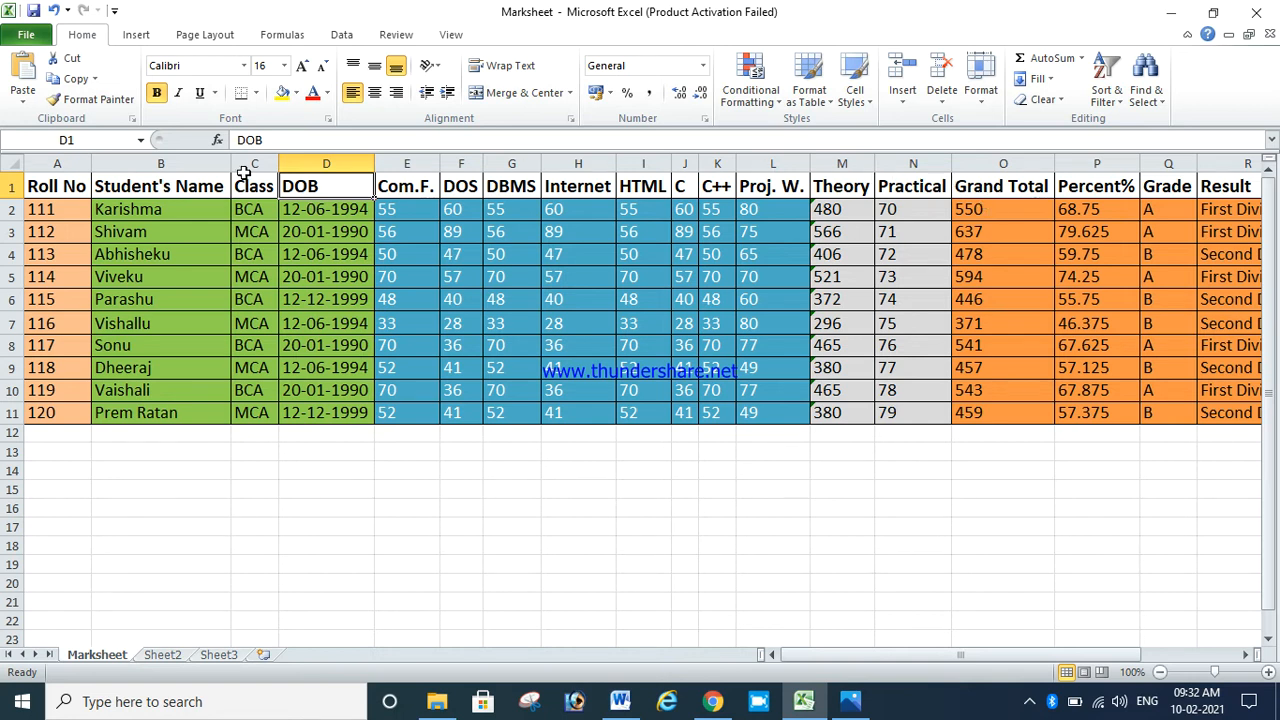
left_click(40, 186)
left_click_drag(78, 192, 770, 411)
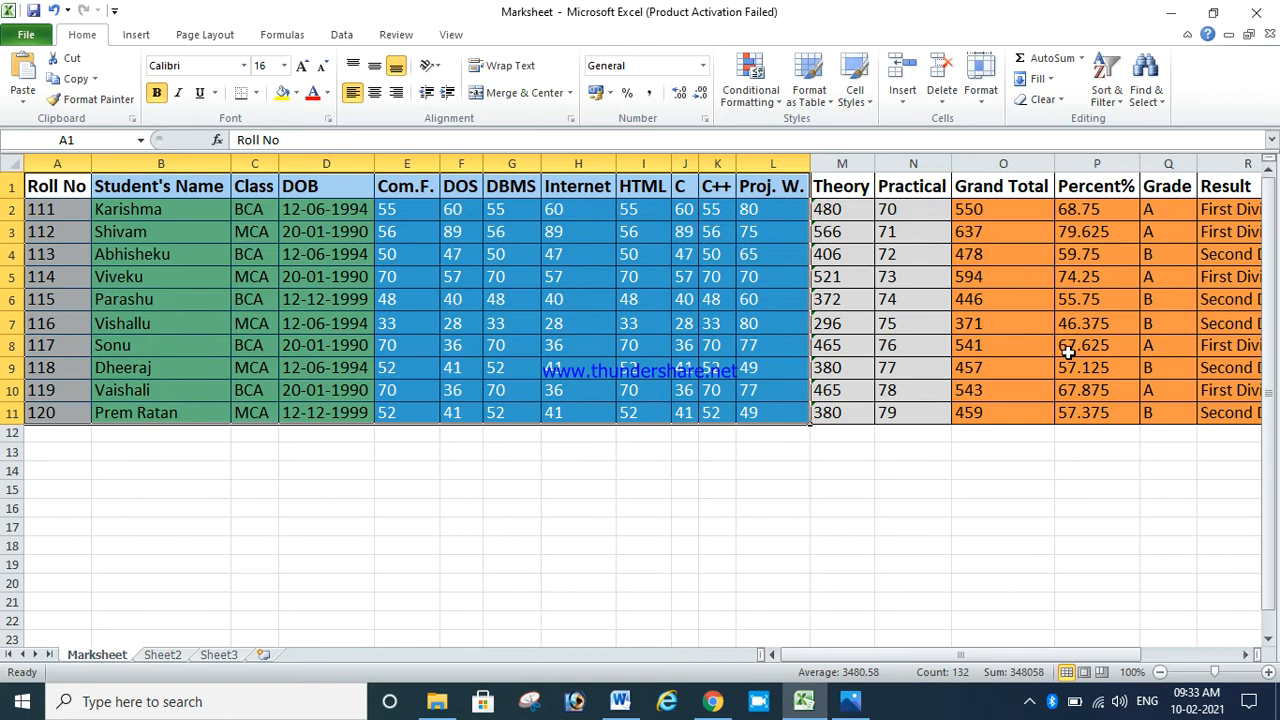
Step: Examine the Theory total formula in M2 and the subject marks it covers, from Com.F. in E2 to Proj. W. in L2
left_click(863, 188)
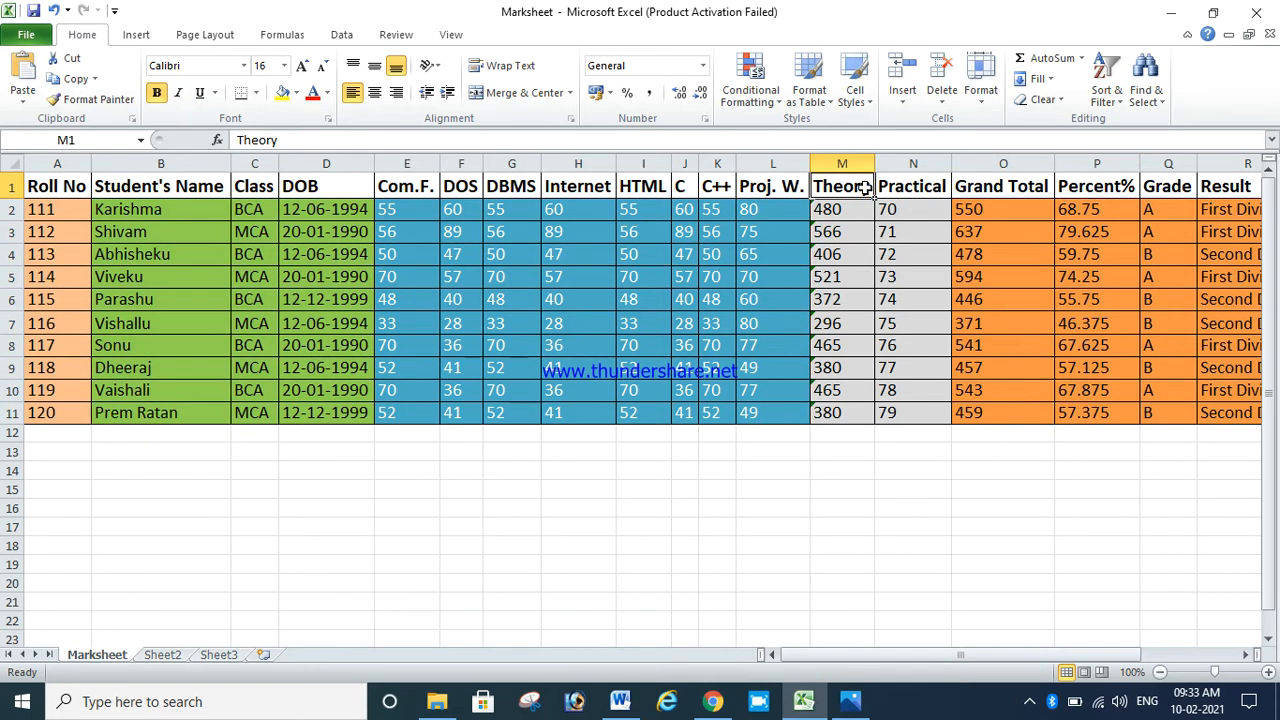
left_click(848, 210)
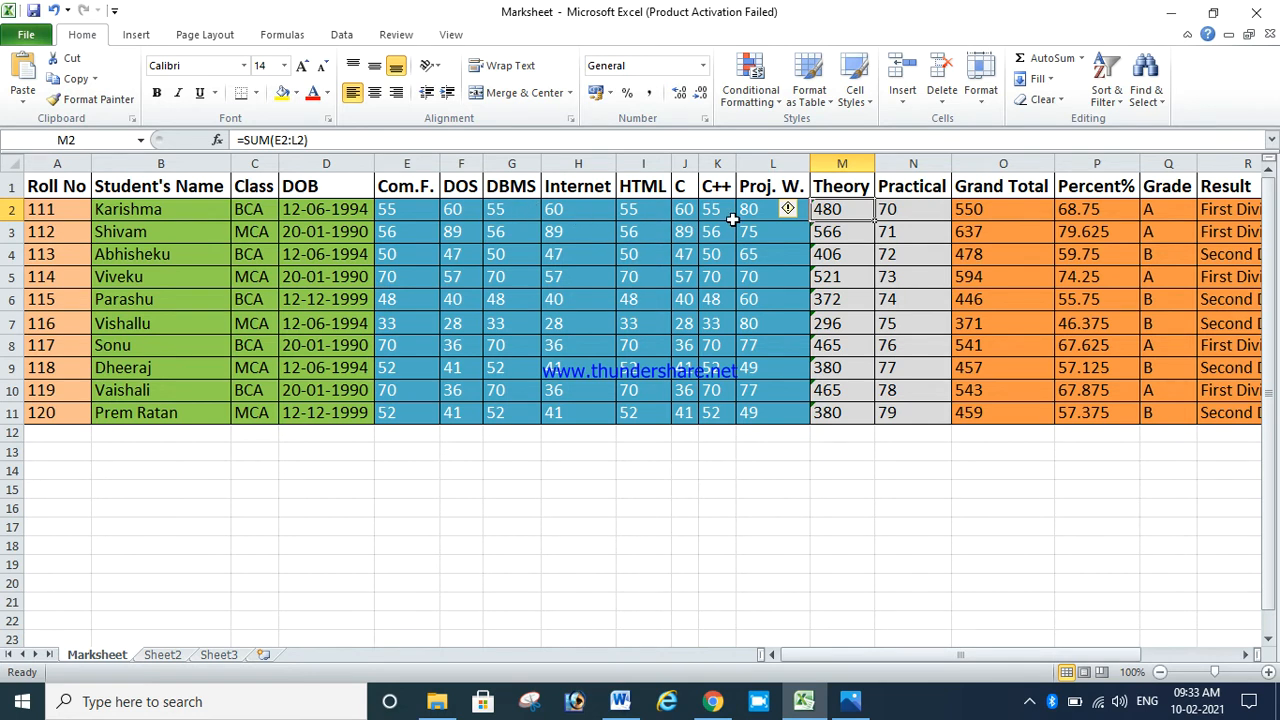
left_click(411, 208)
left_click_drag(411, 208, 760, 212)
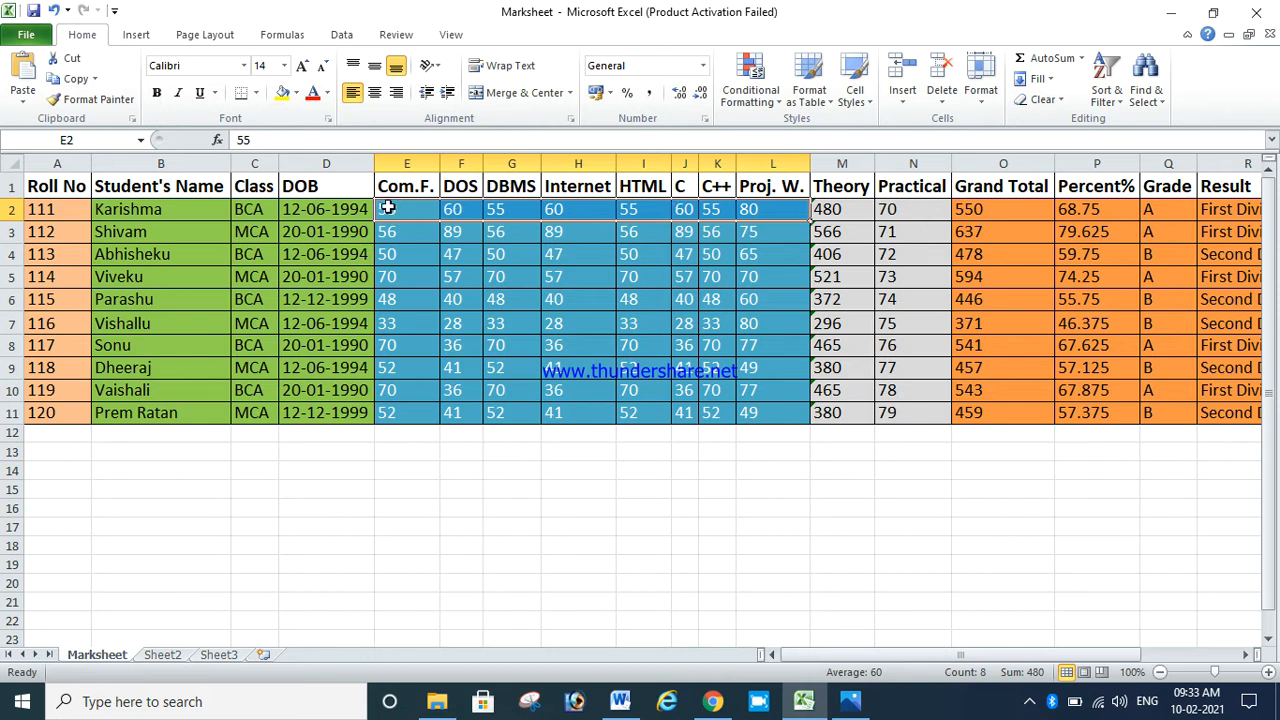
left_click(388, 207)
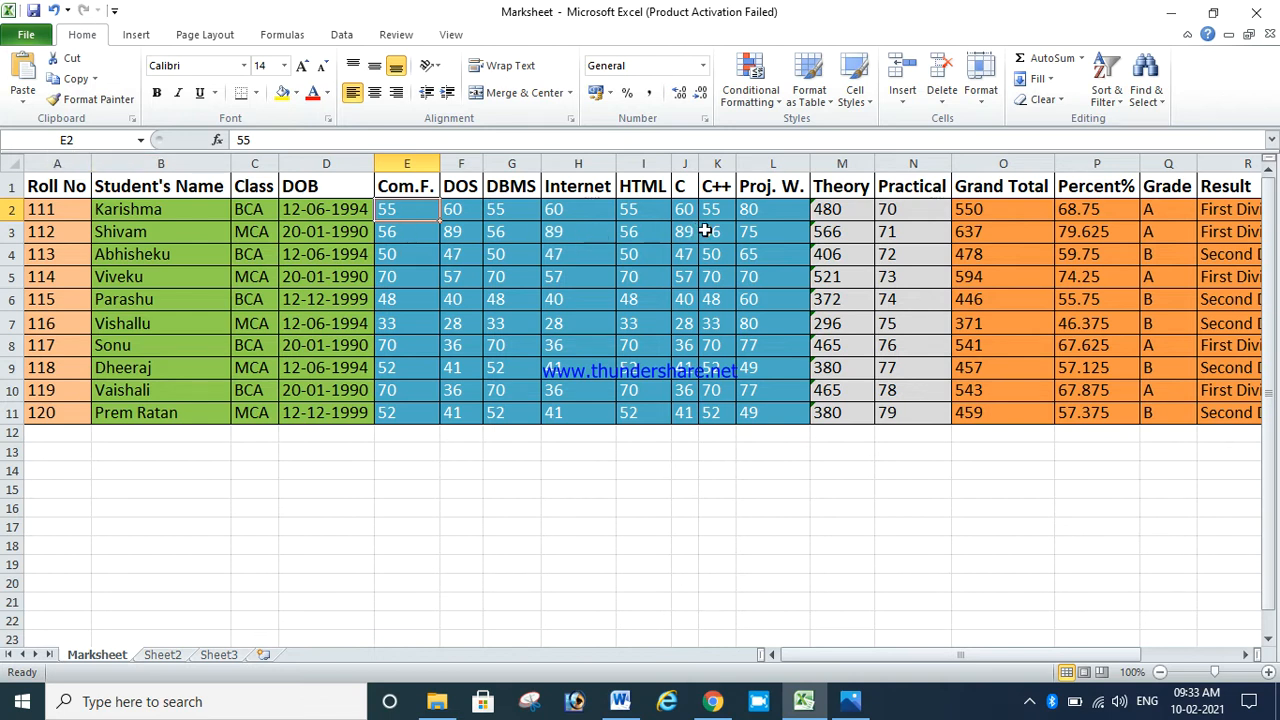
left_click(764, 209)
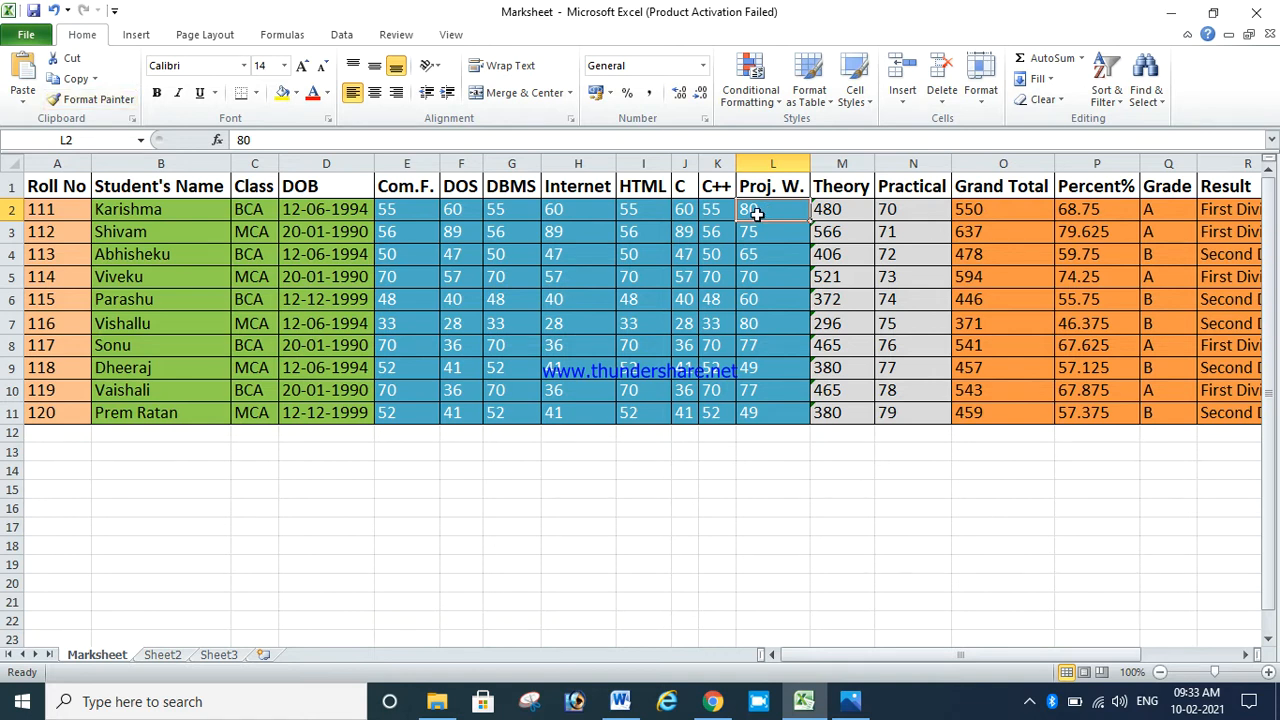
left_click(423, 209)
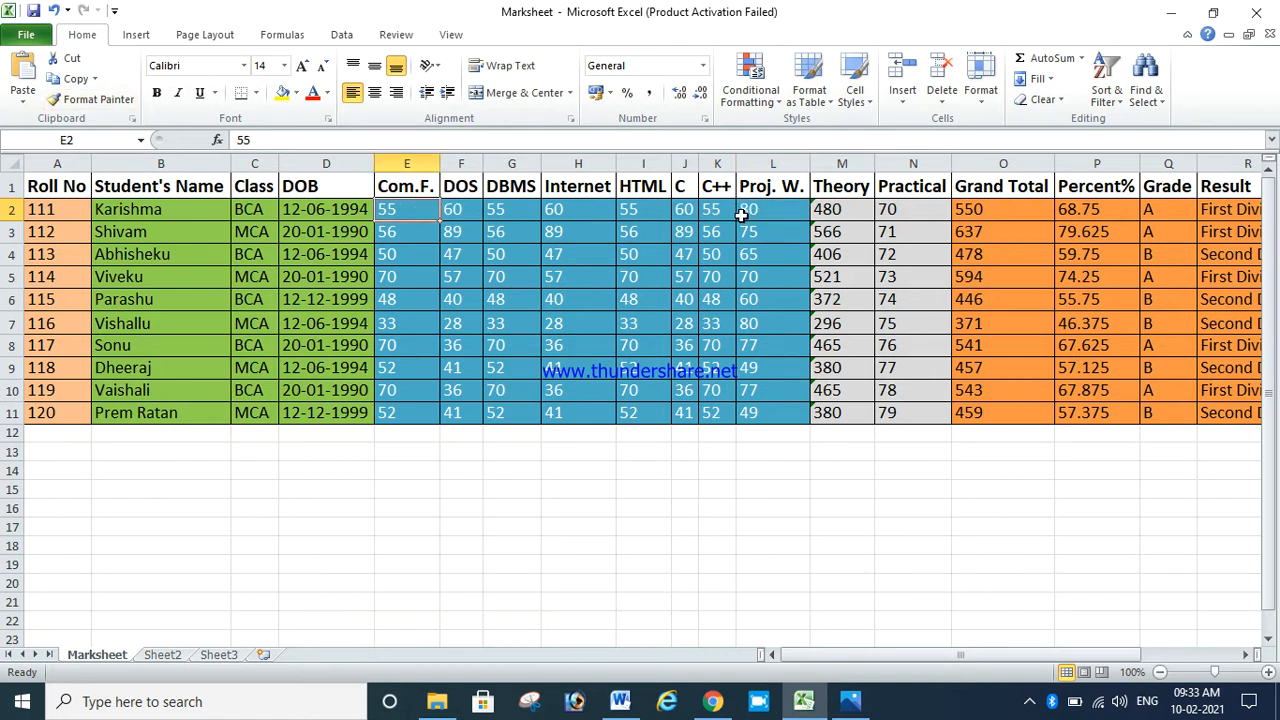
left_click(760, 209)
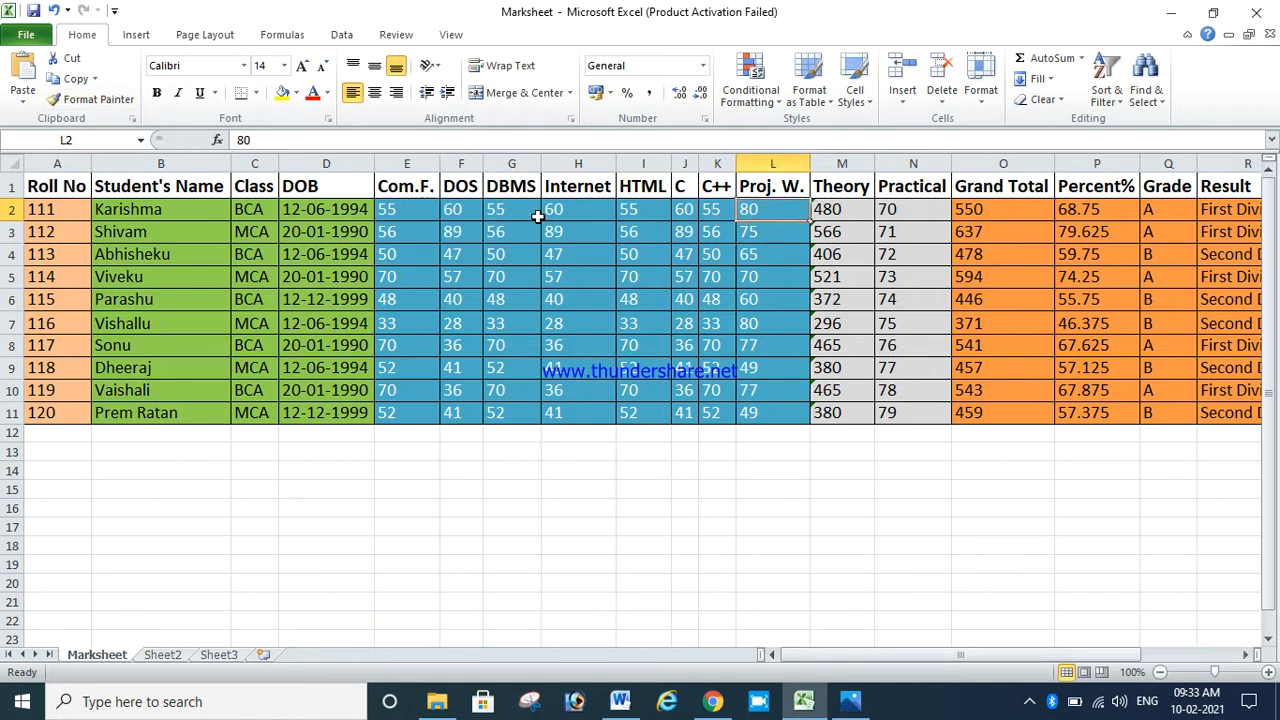
left_click(843, 211)
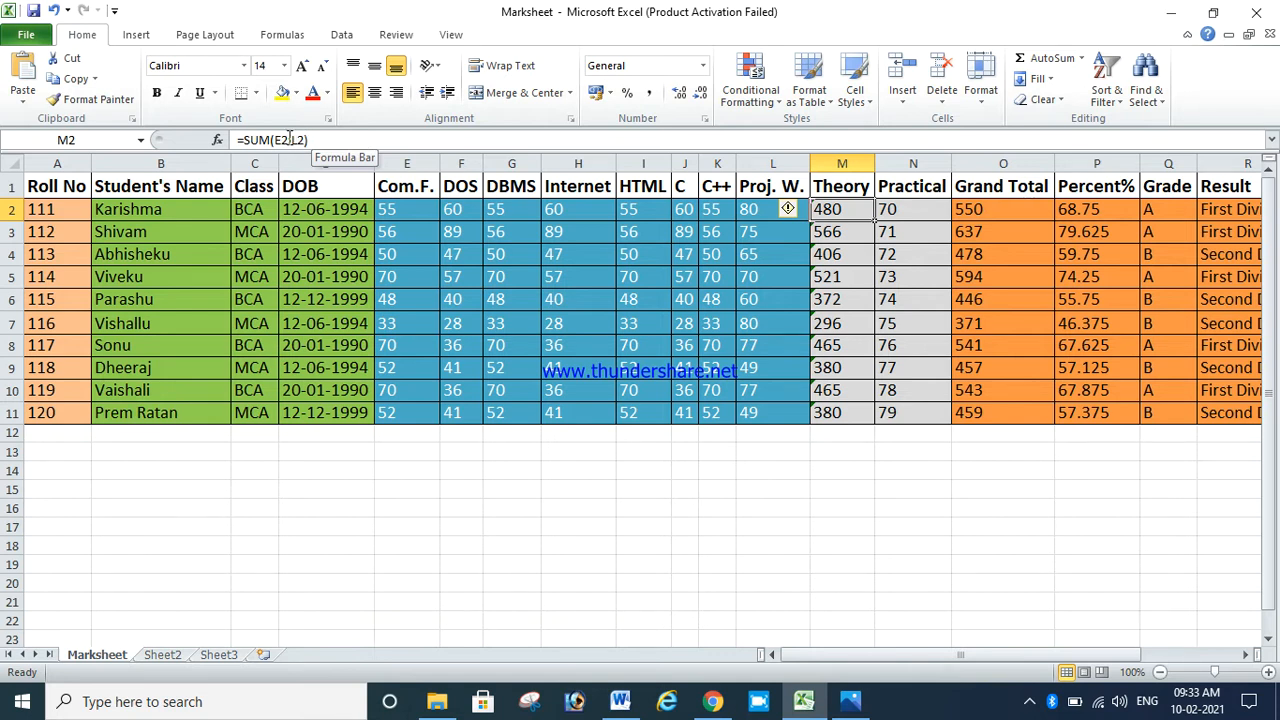
left_click(427, 208)
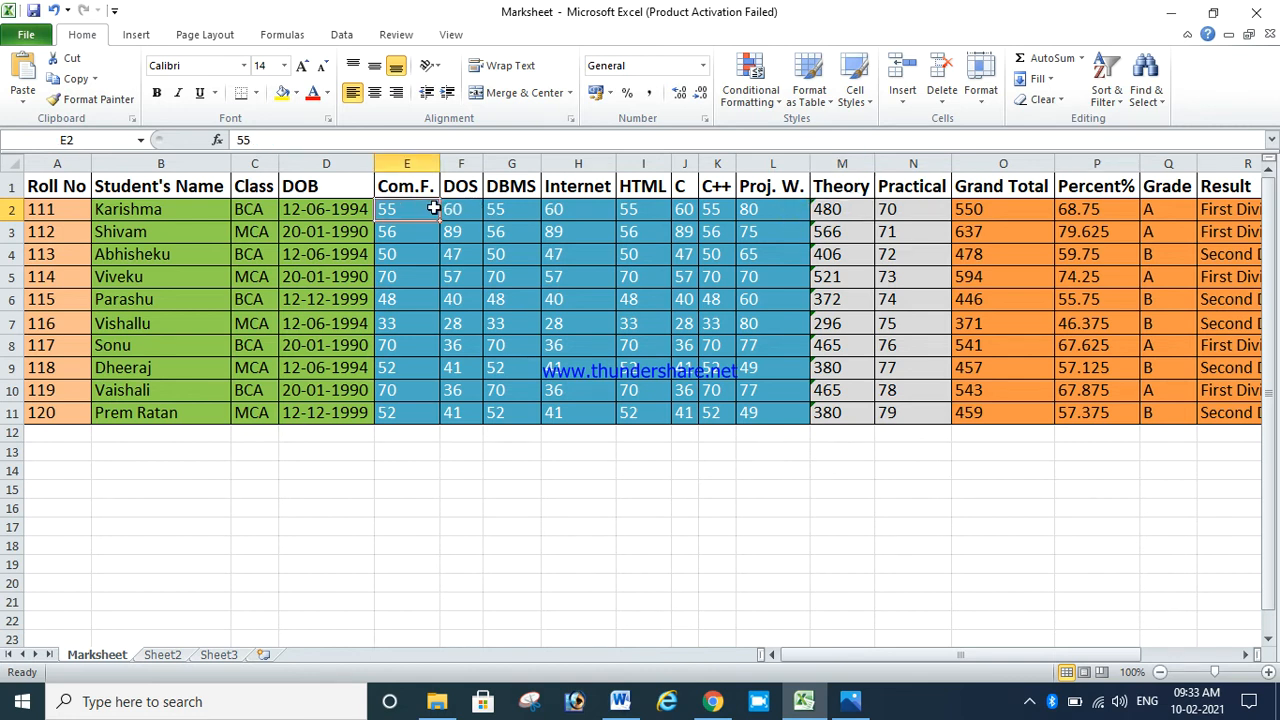
left_click_drag(433, 208, 763, 212)
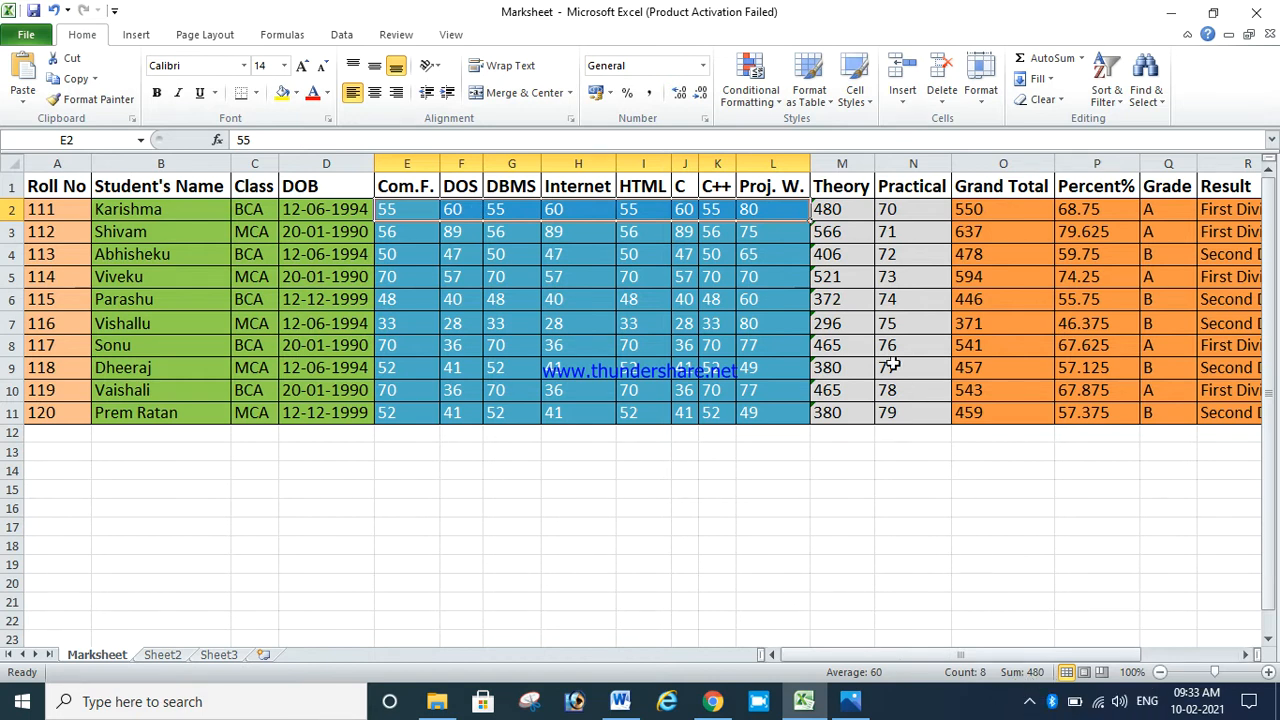
Step: Fill the Theory total formula from M2 down to the last student in row 11
left_click(840, 210)
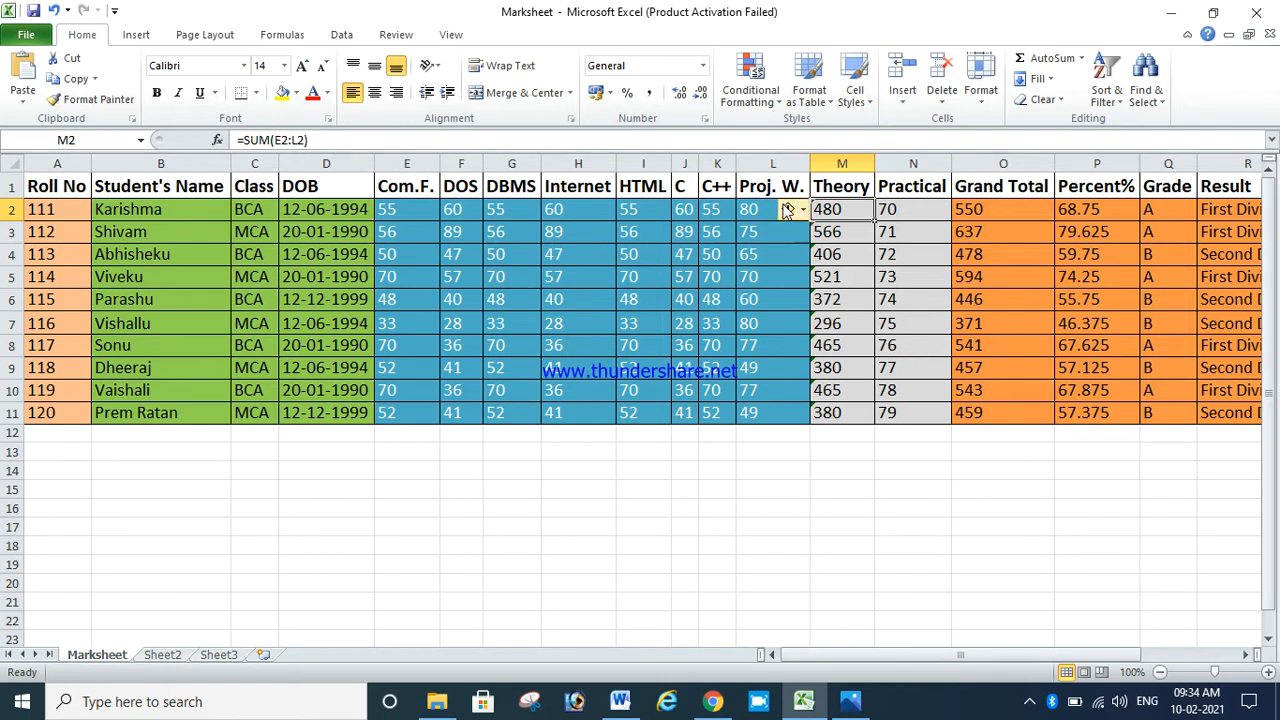
double_click(873, 220)
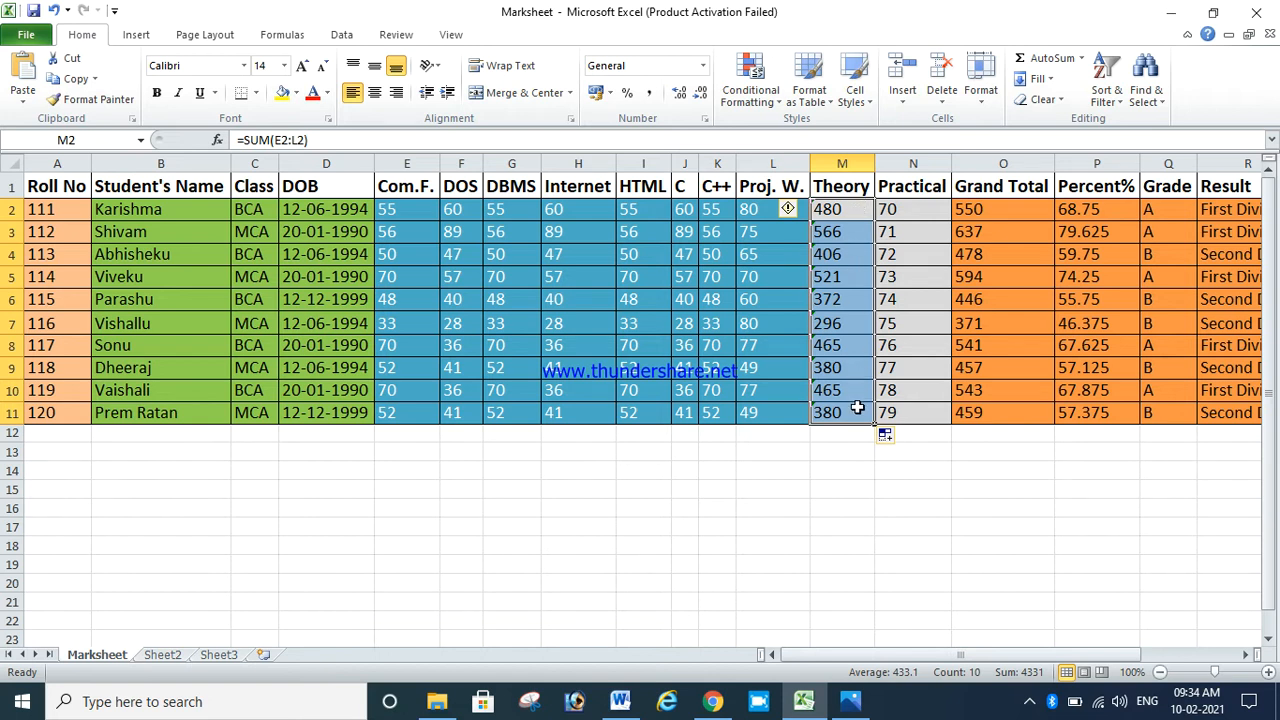
Step: Look through the students' marks in the Practical column, starting from N2
left_click(901, 218)
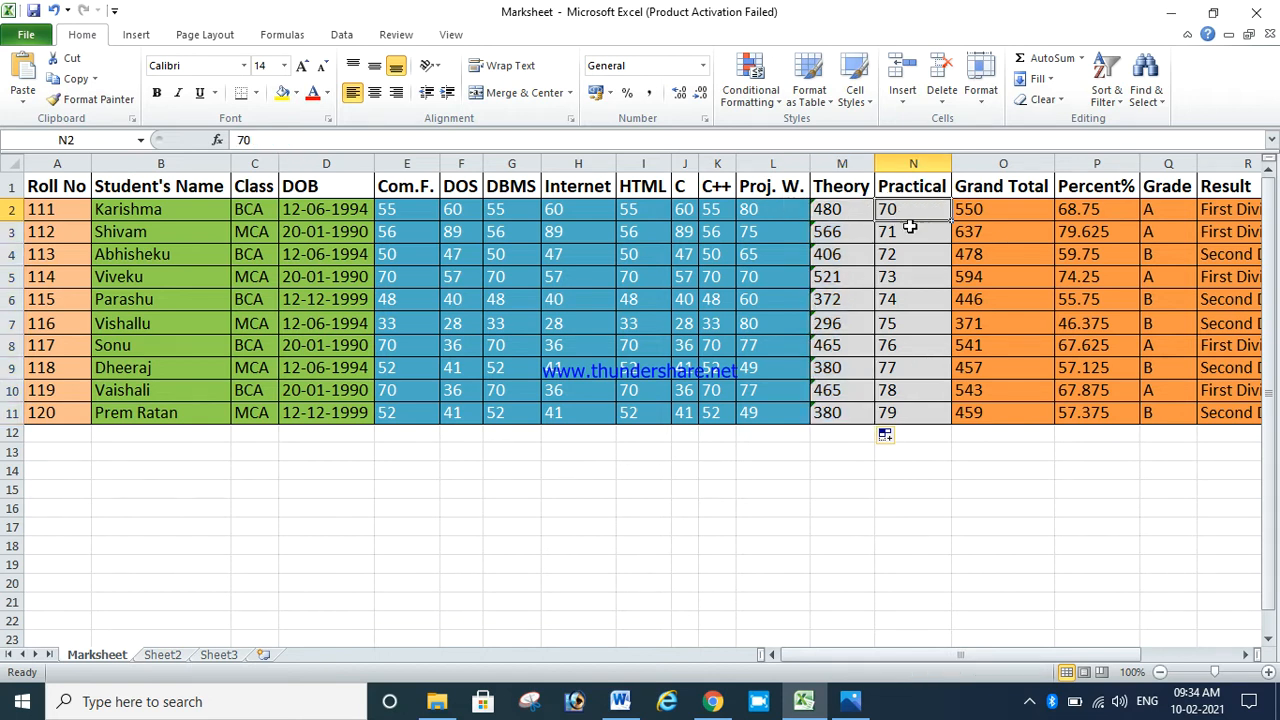
left_click(910, 234)
left_click(914, 272)
left_click(909, 234)
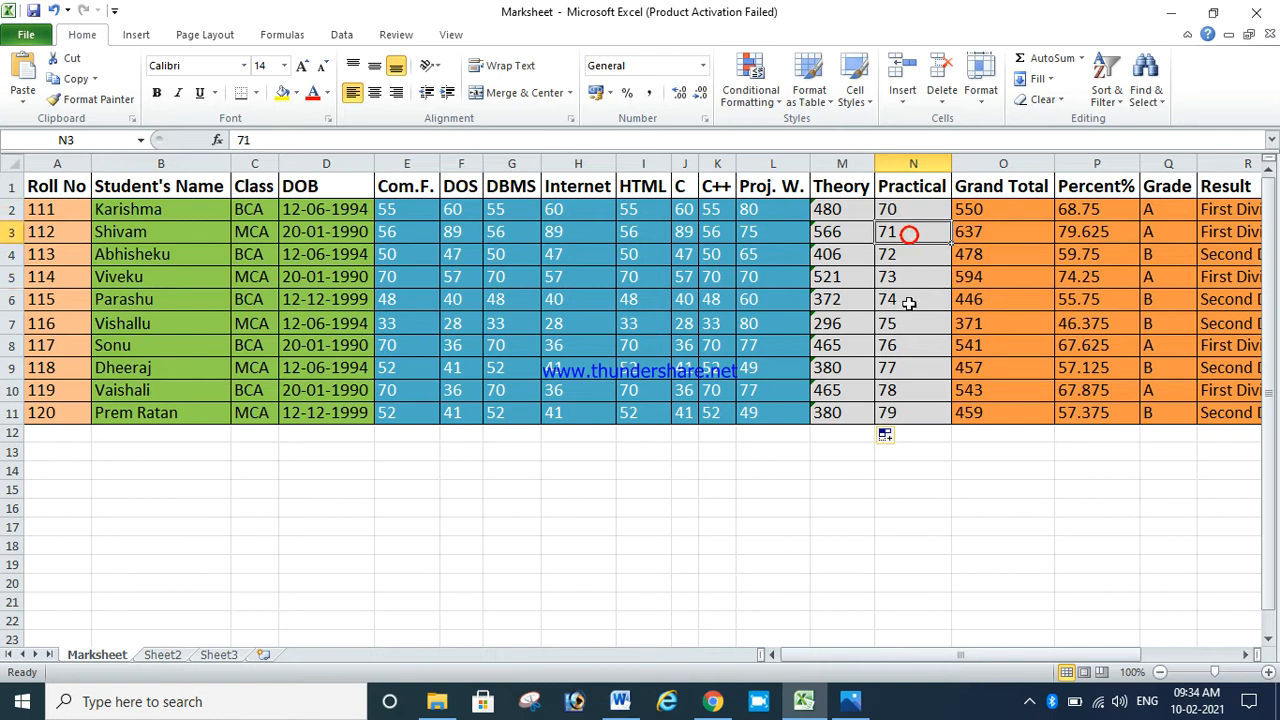
left_click_drag(910, 304, 910, 328)
Step: Examine the Grand Total formula in O2 and the Theory and Practical columns that feed it
left_click(981, 212)
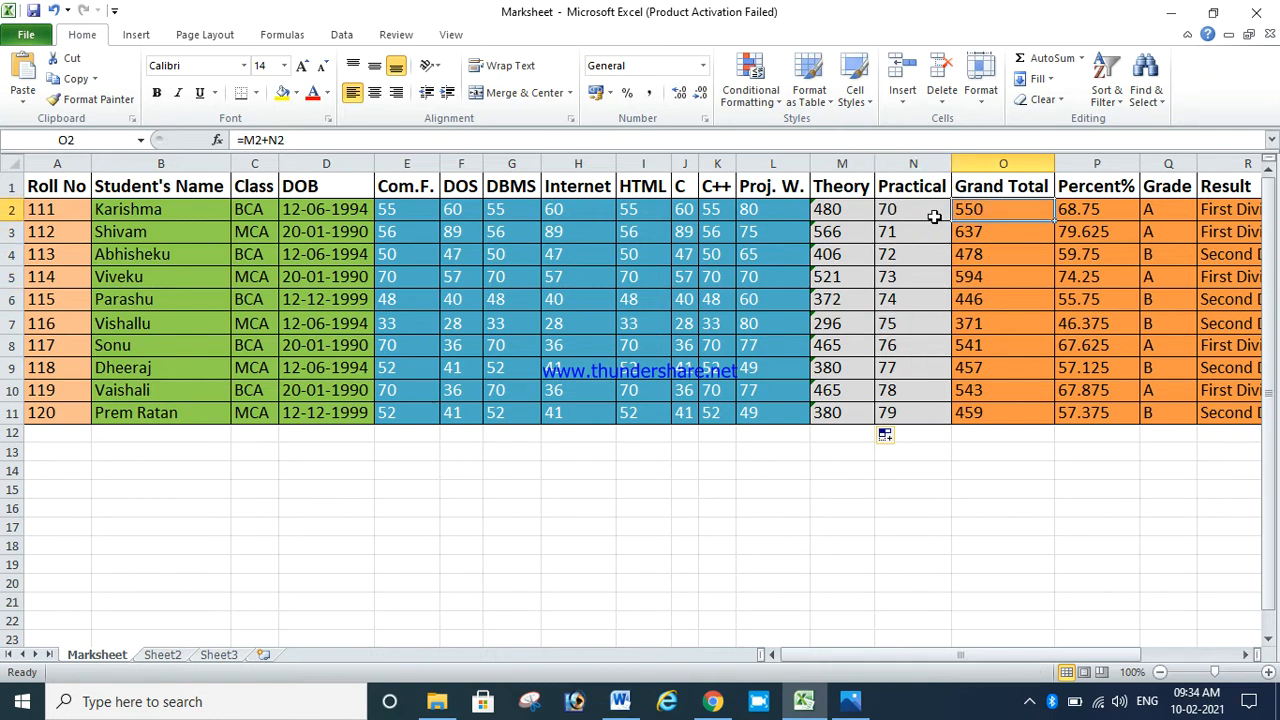
left_click(843, 162)
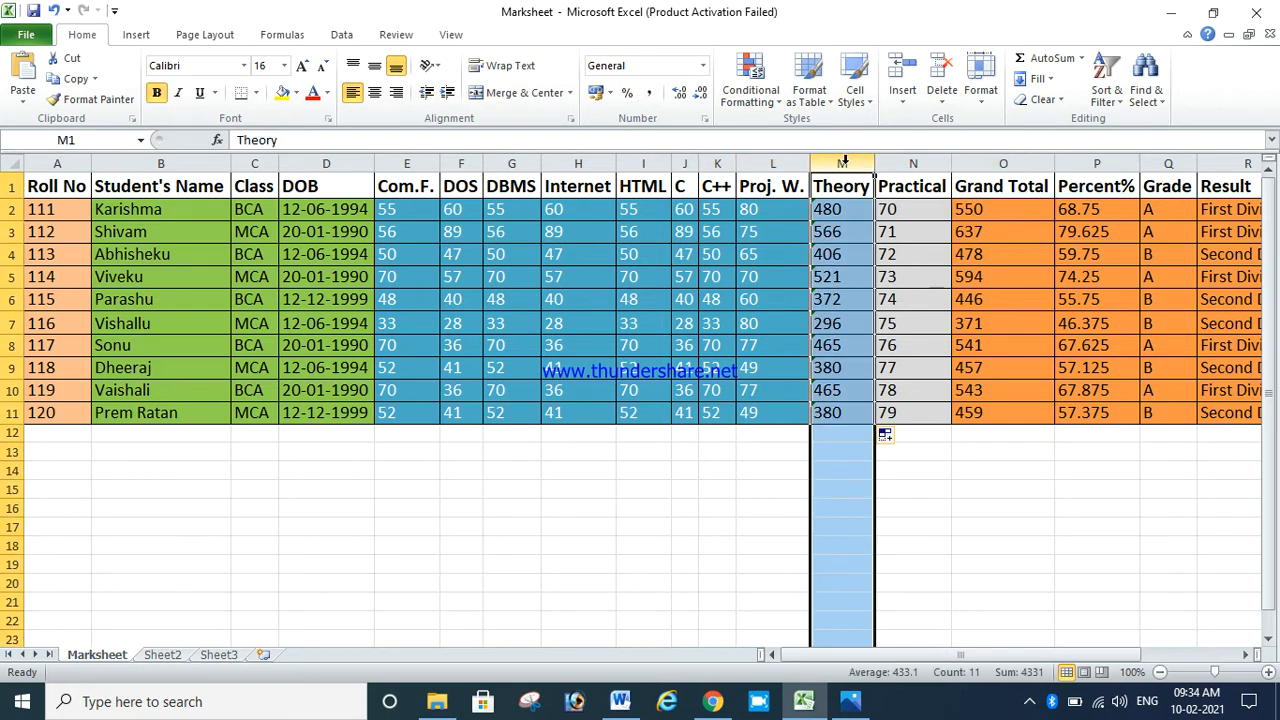
left_click(910, 162)
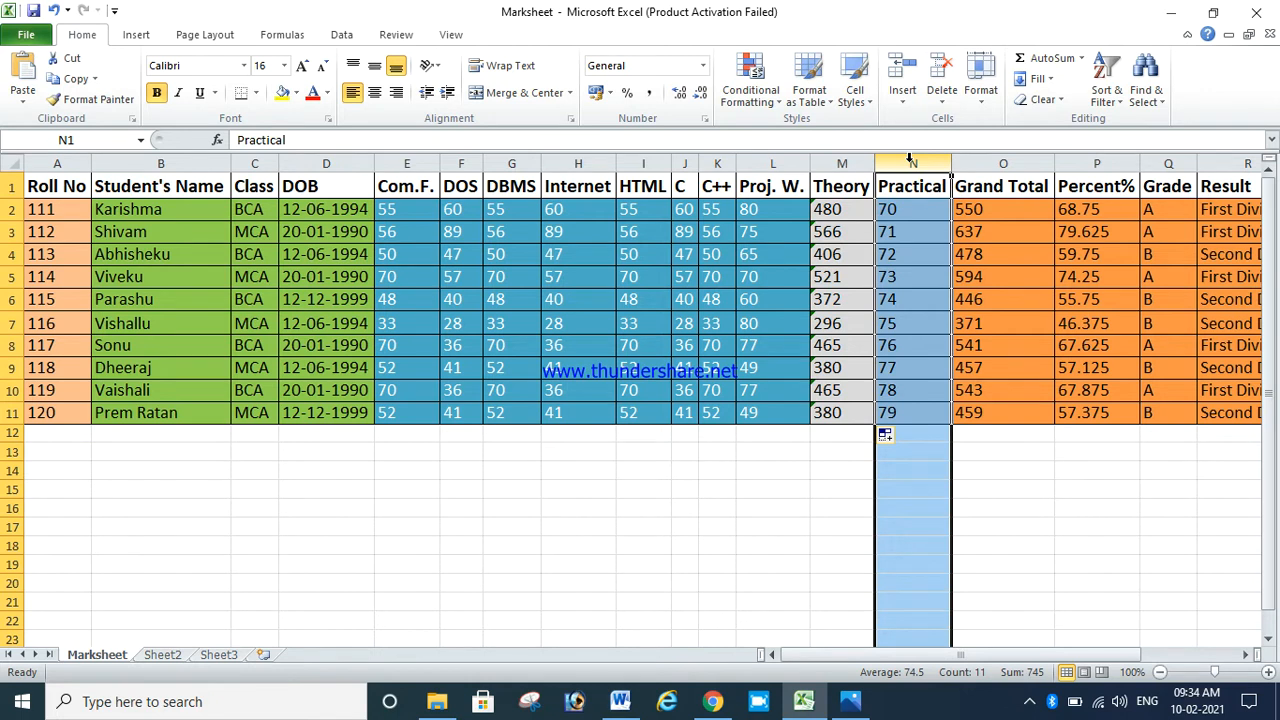
left_click(846, 211)
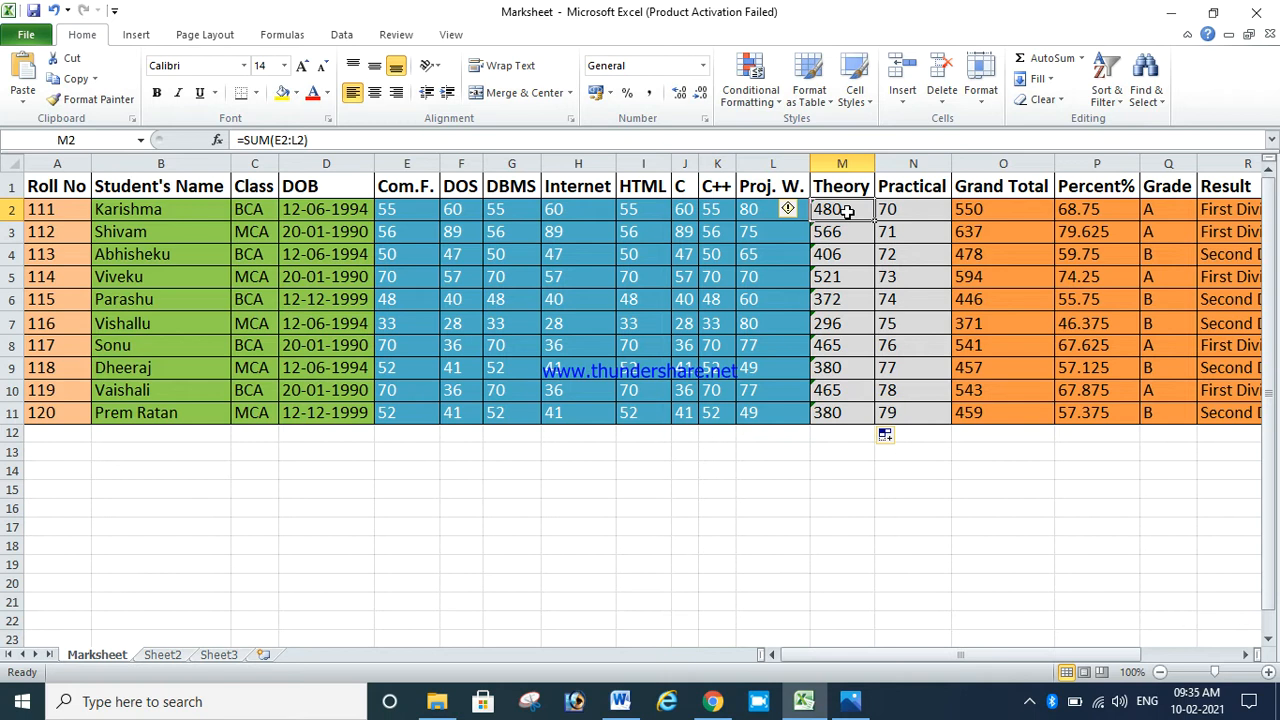
left_click(890, 210)
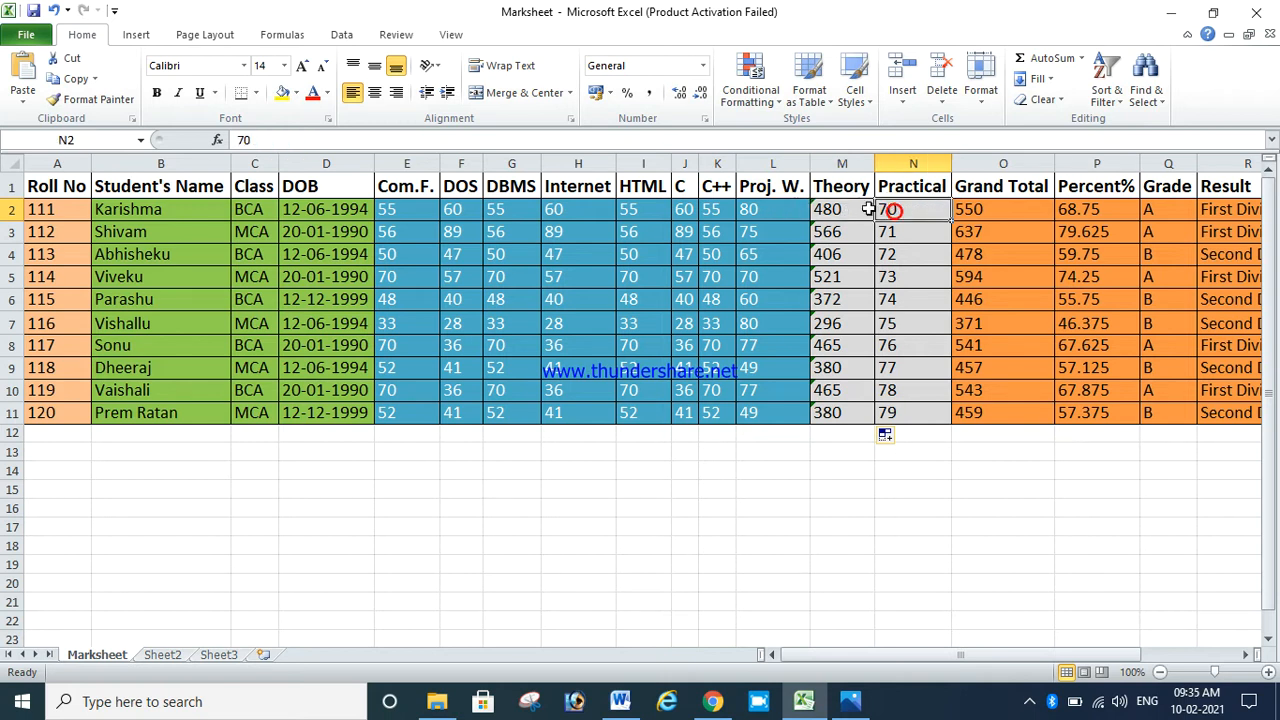
left_click(836, 210)
left_click(884, 210)
left_click(978, 210)
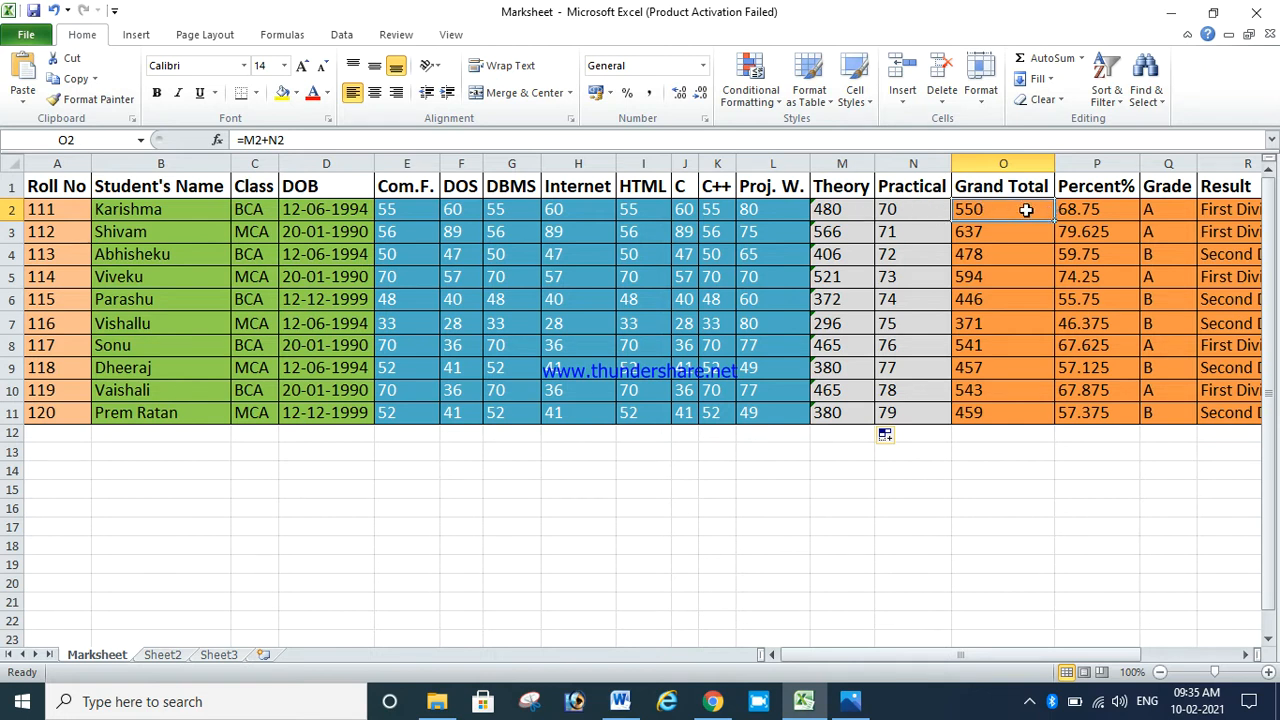
Step: Examine the Percent% formula in P2 together with the subject marks in E2:L2 and the Grand Total in O2
left_click(1096, 210)
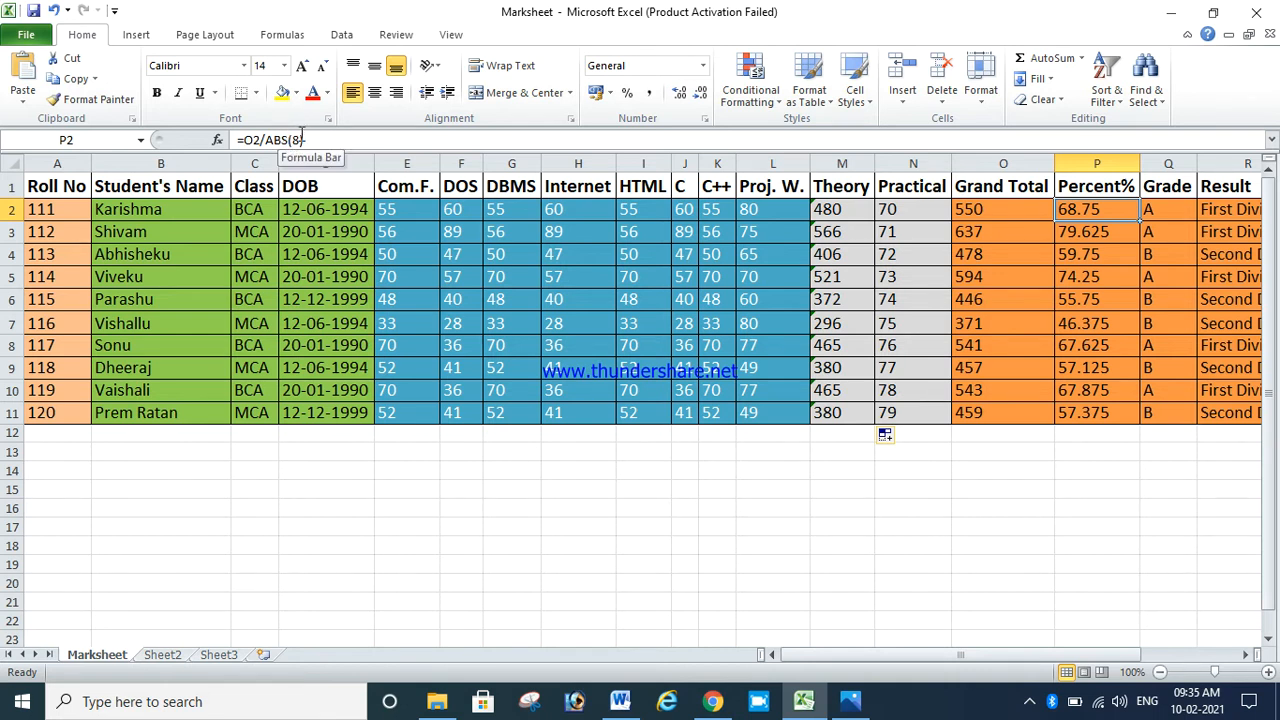
left_click_drag(765, 209, 413, 207)
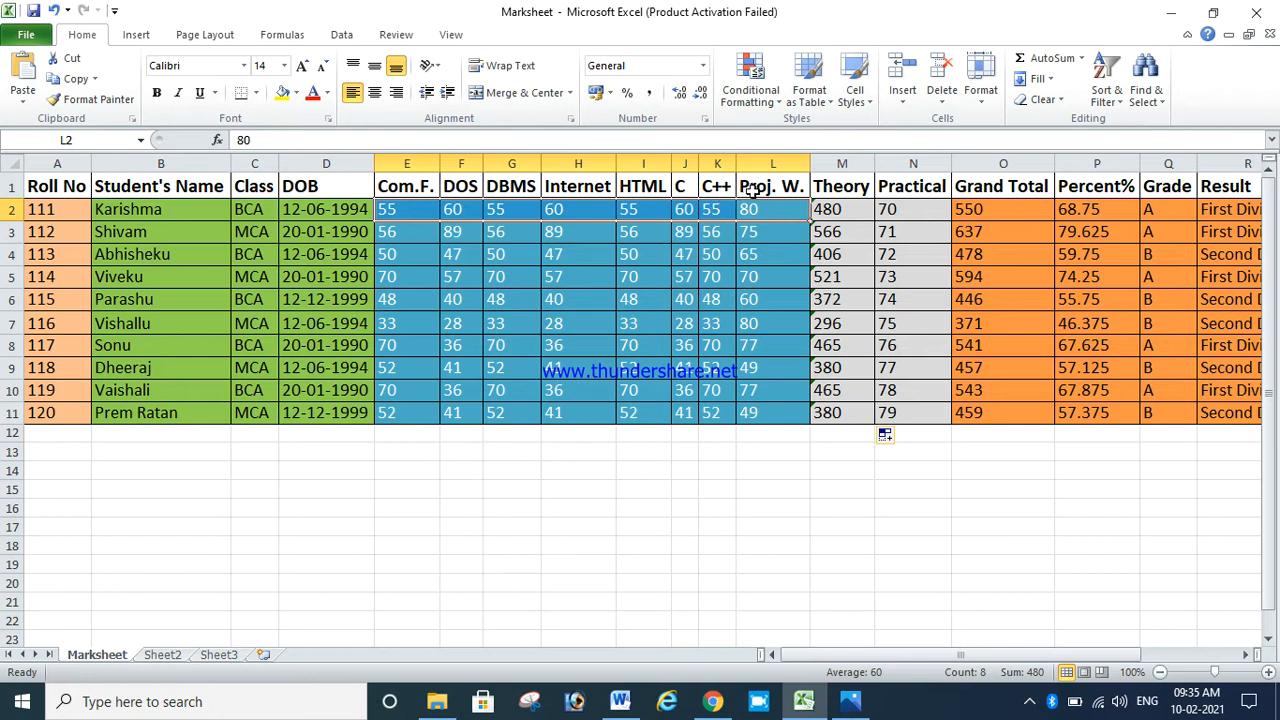
left_click(1109, 209)
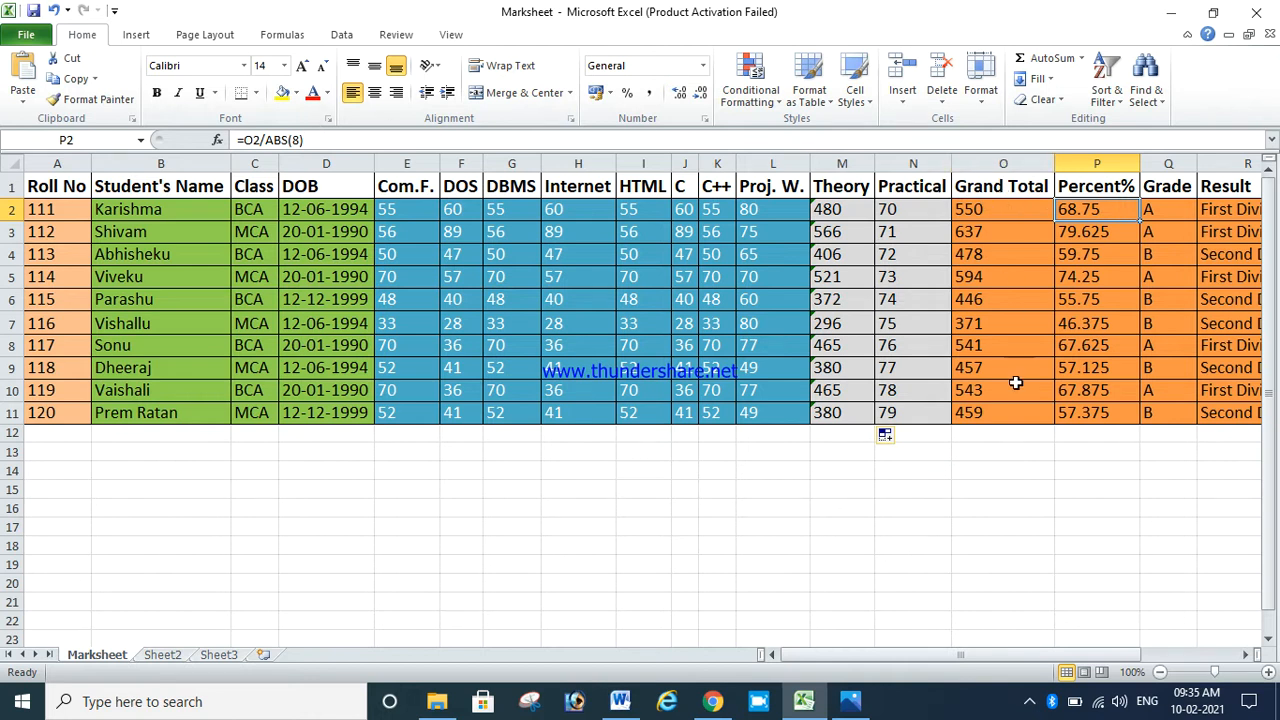
left_click(1002, 208)
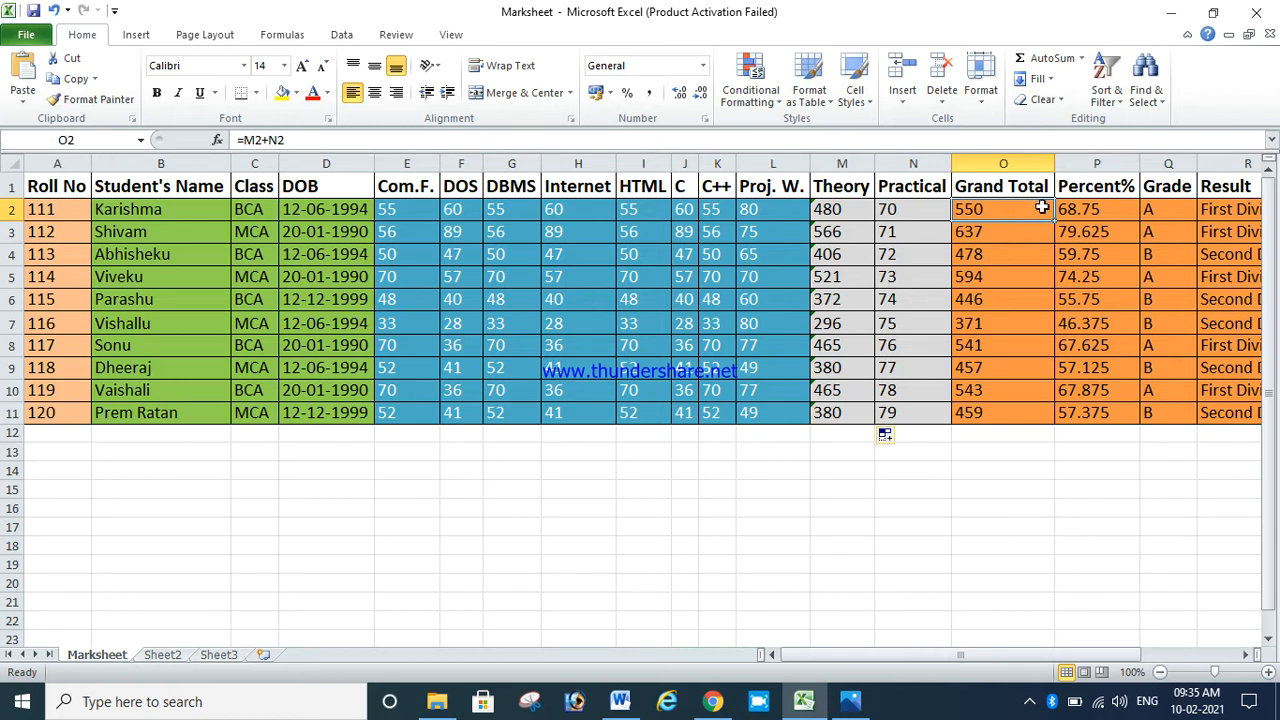
Step: Apply the percentage number format to the first student's Percent% value in P2
left_click(1074, 207)
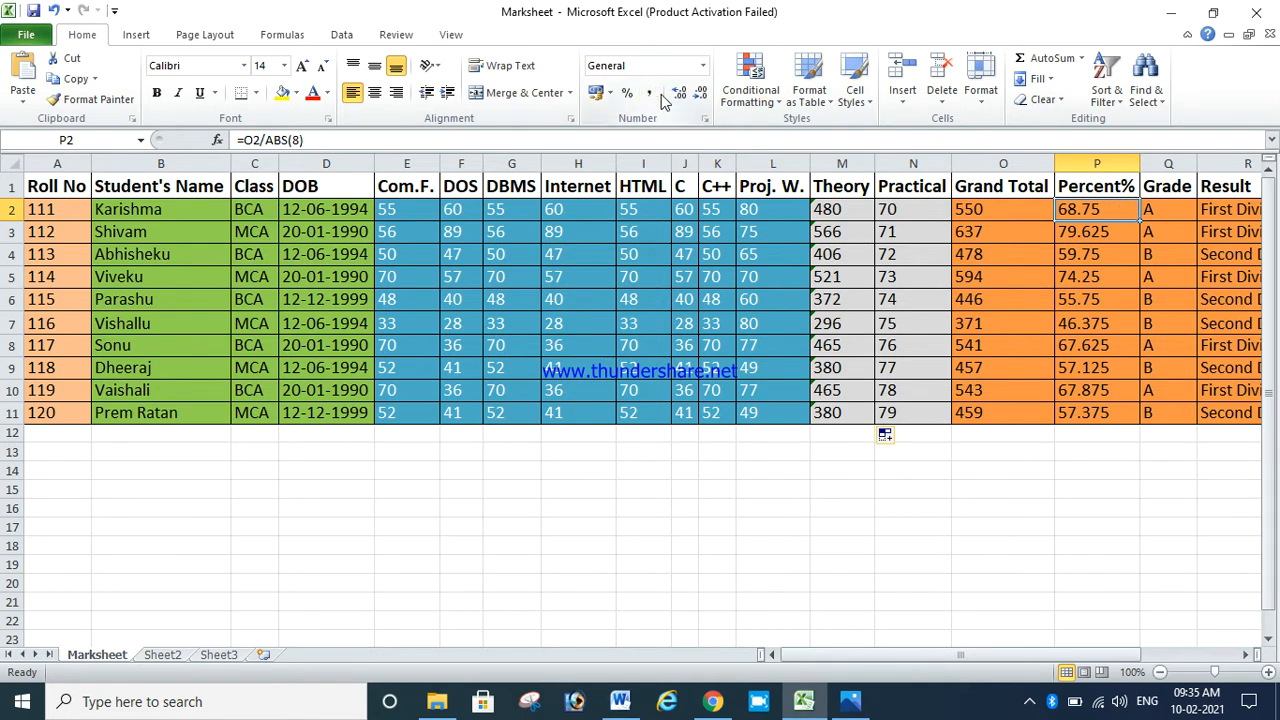
left_click(630, 94)
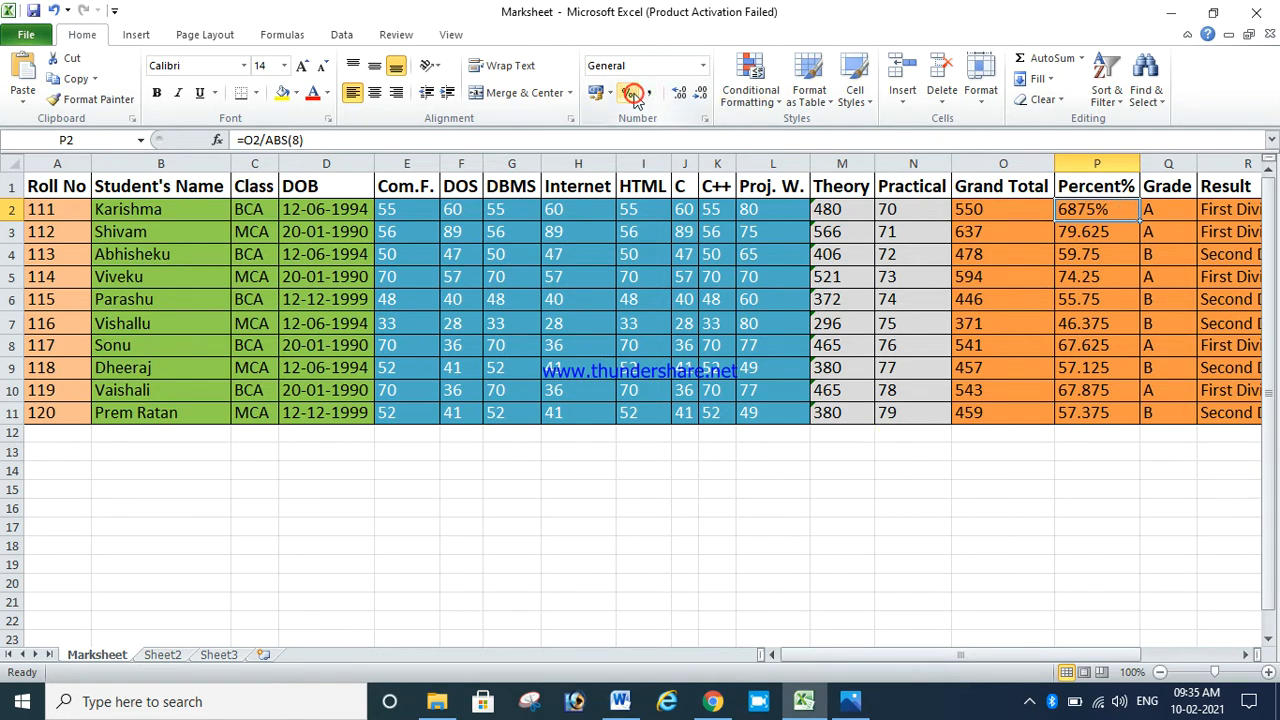
Step: Try to fill the percentage-formatted formula from P2 down the Percent% column to row 11
double_click(1141, 219)
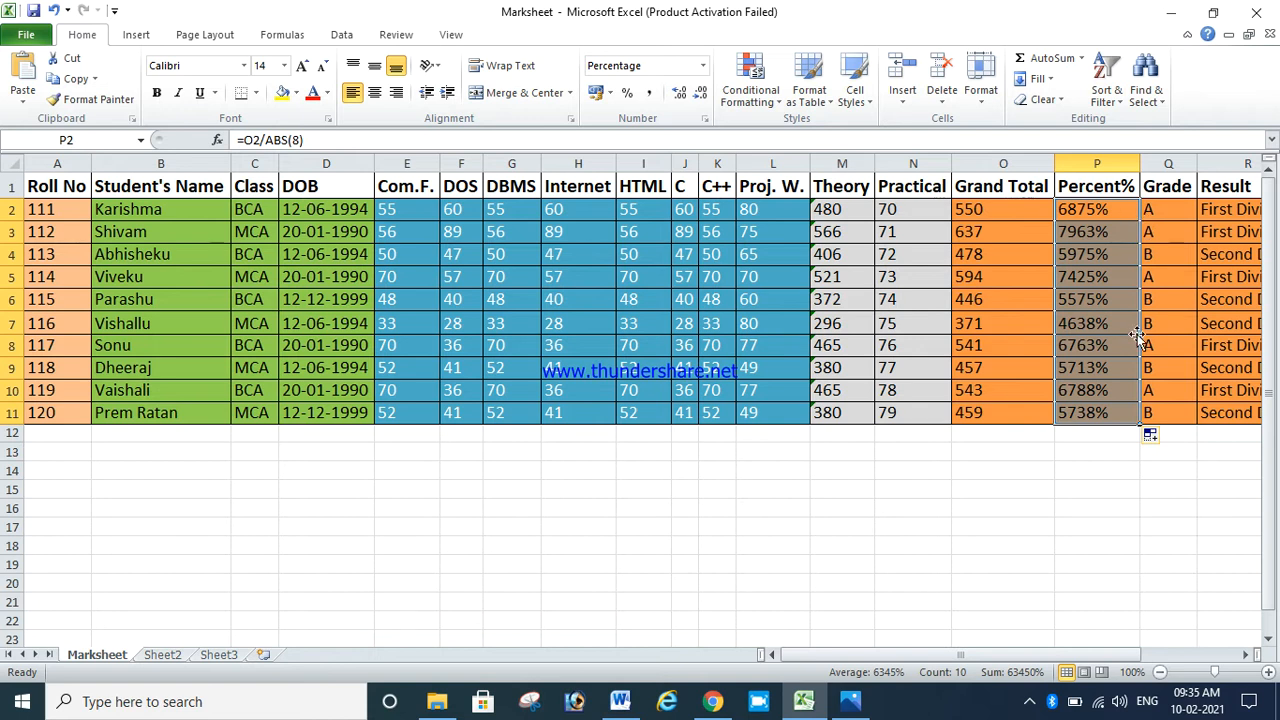
left_click(1098, 570)
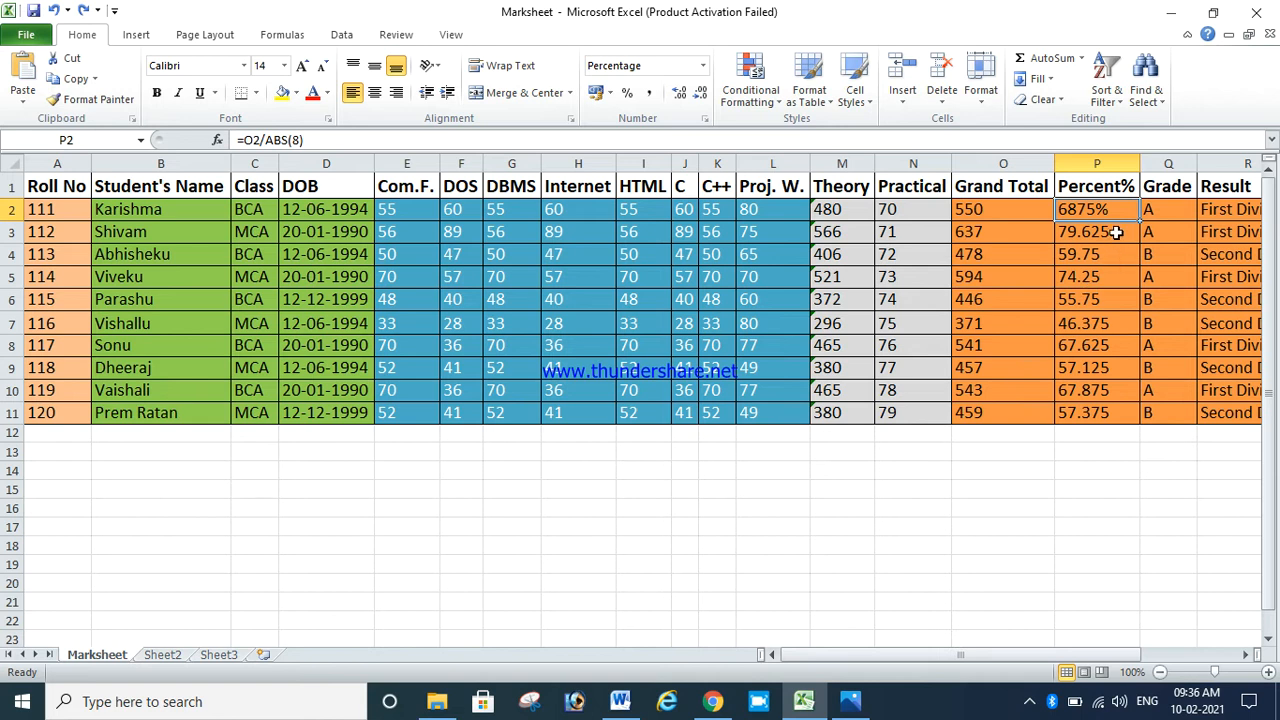
Step: Inspect the Grade formula in Q2 and the Percent% formulas in P3 and P2
left_click(1118, 232)
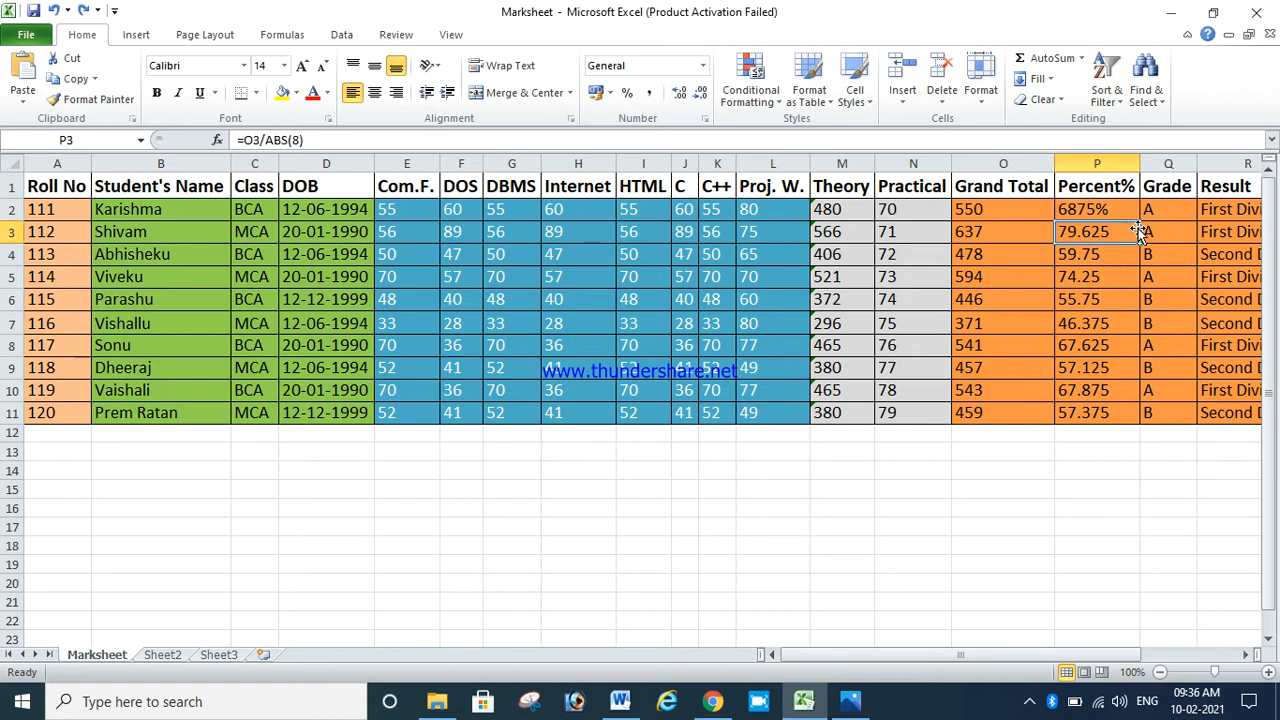
left_click(1166, 217)
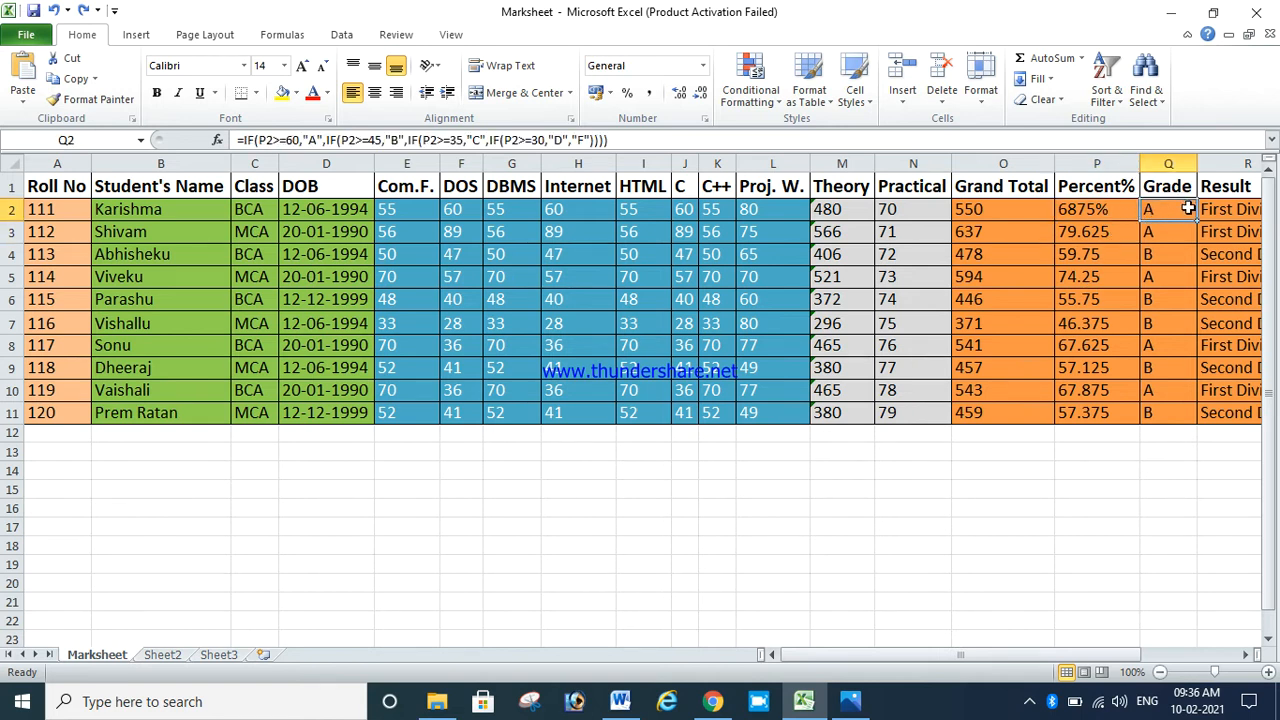
left_click(1118, 209)
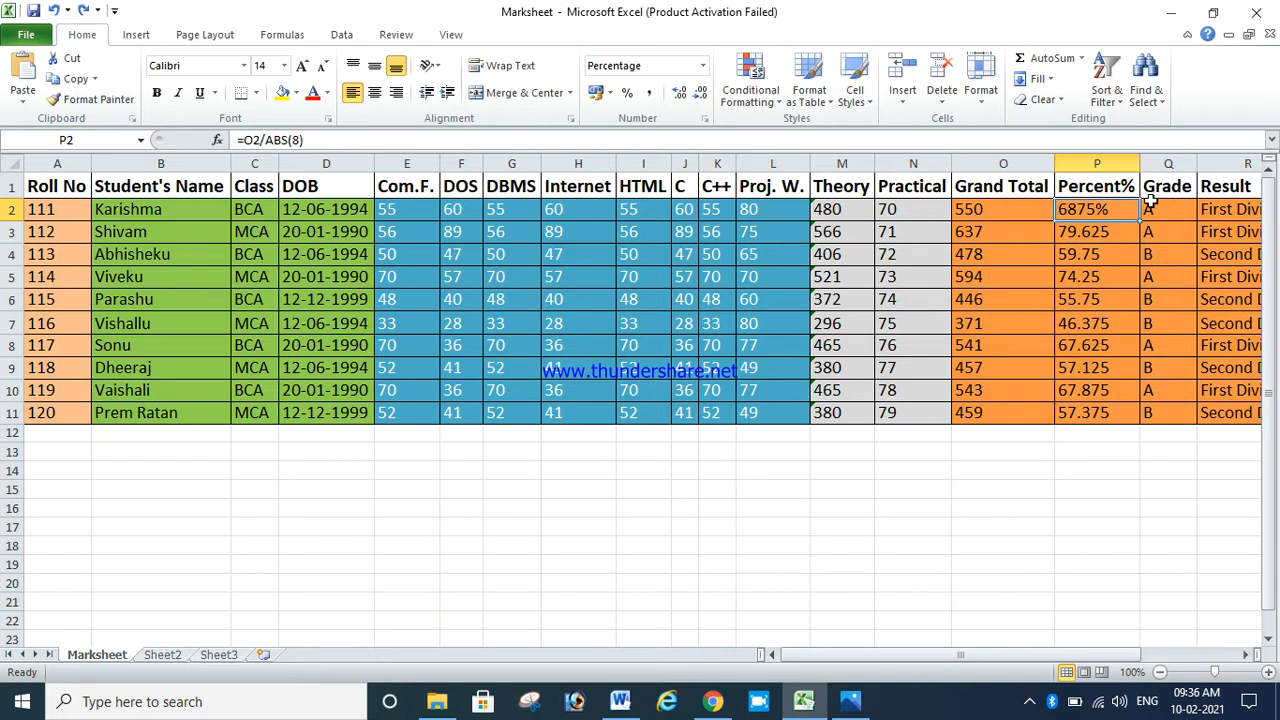
Step: Undo the percentage number format applied to the Percent% value in P2
left_click(1153, 203)
left_click(1108, 252)
key("ctrl+z")
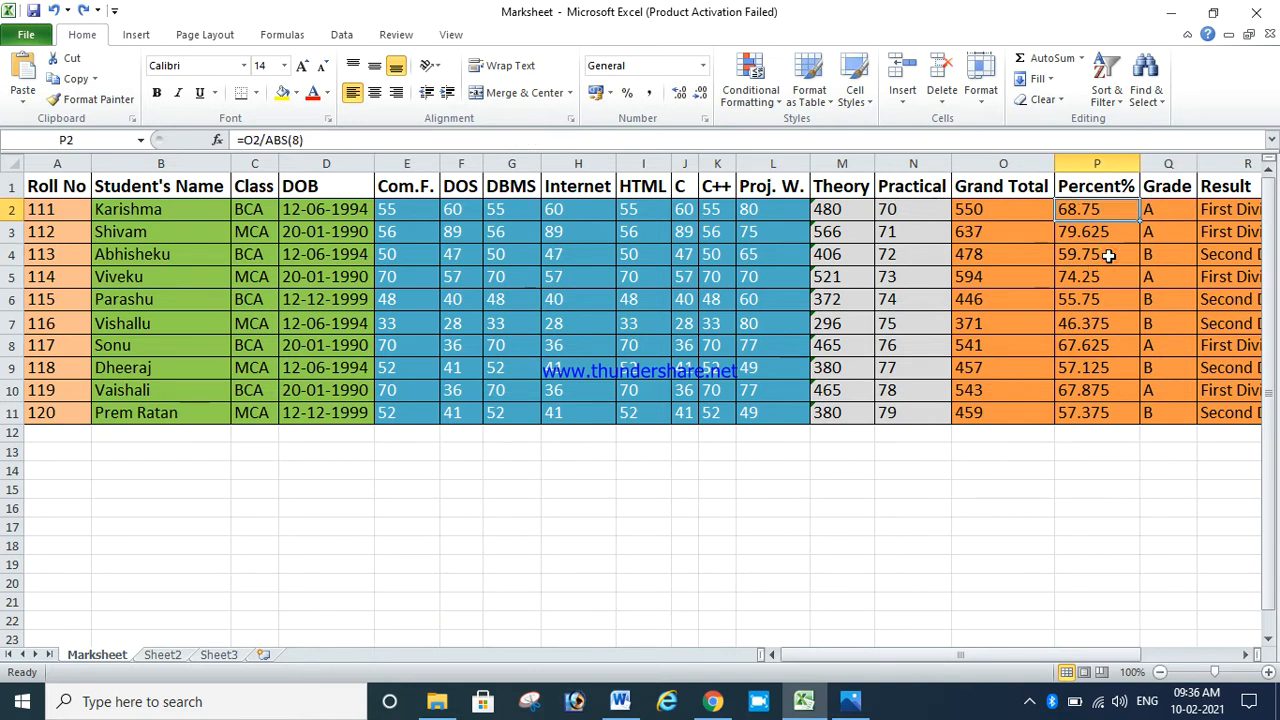
Step: Examine the nested IF formulas for Grade in Q2 and Result in R2 together with the Percent% value in P2
left_click(1164, 209)
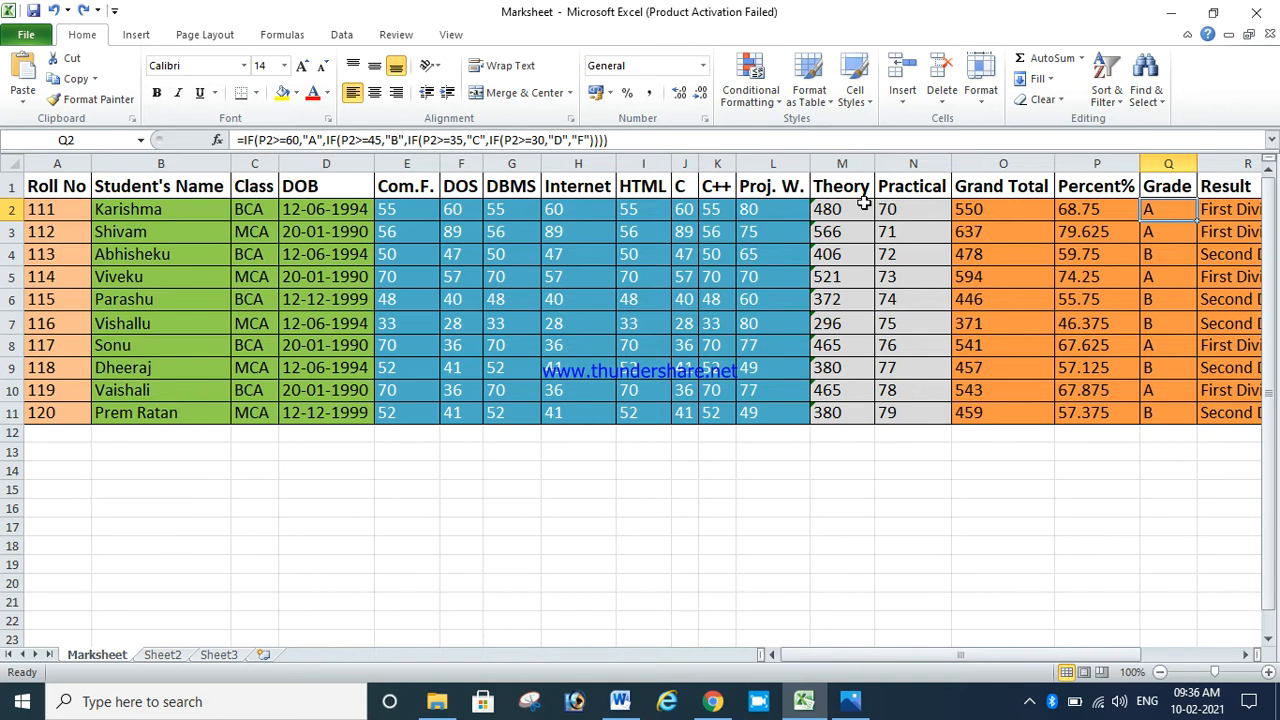
left_click(1075, 209)
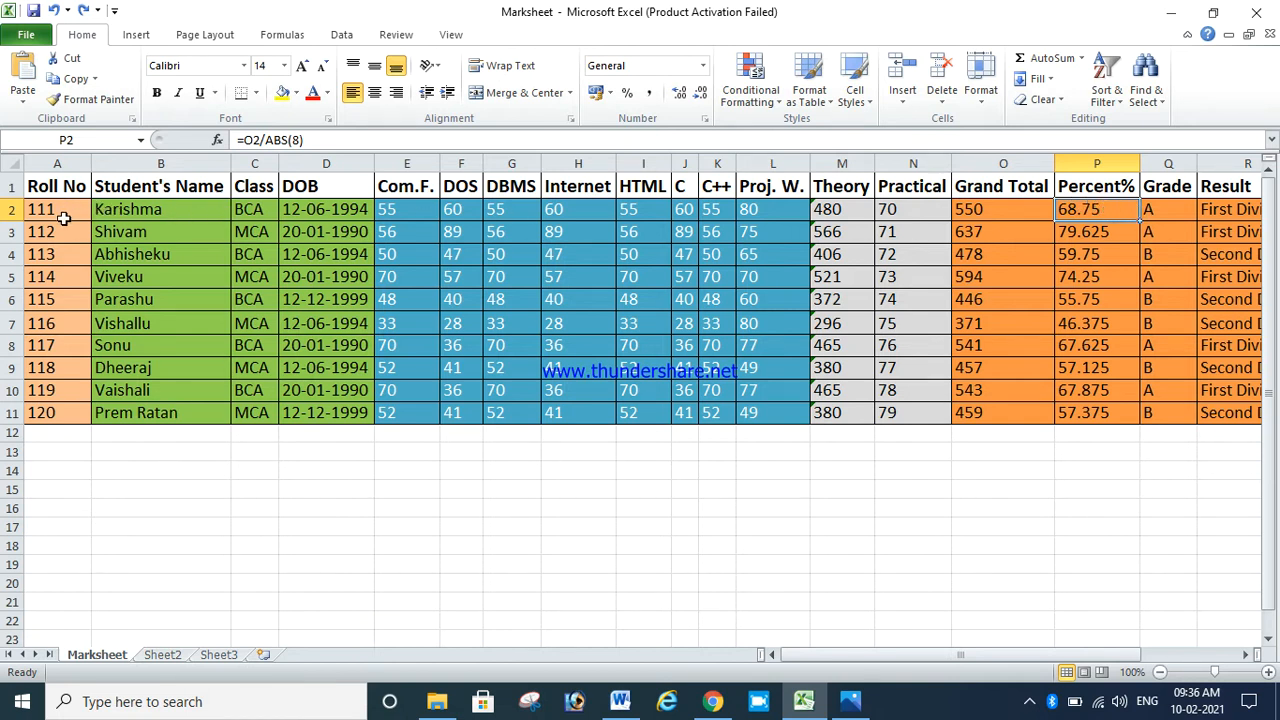
left_click(1154, 208)
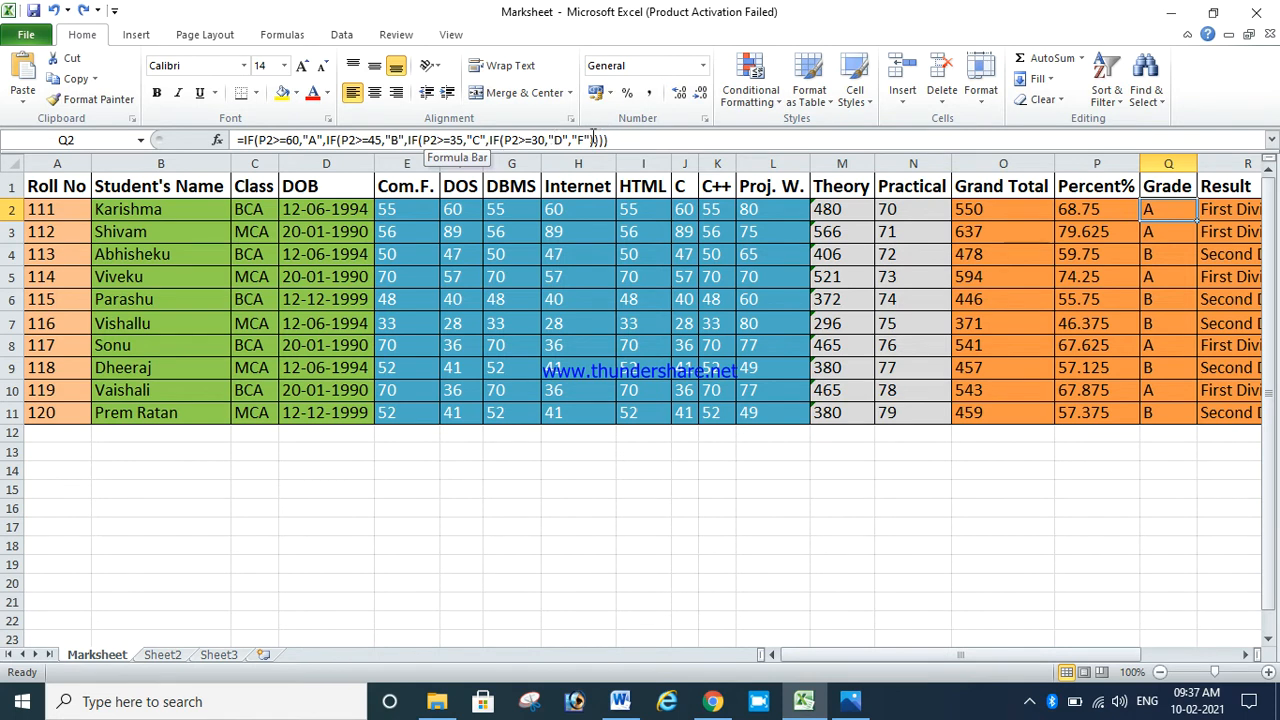
left_click(238, 140)
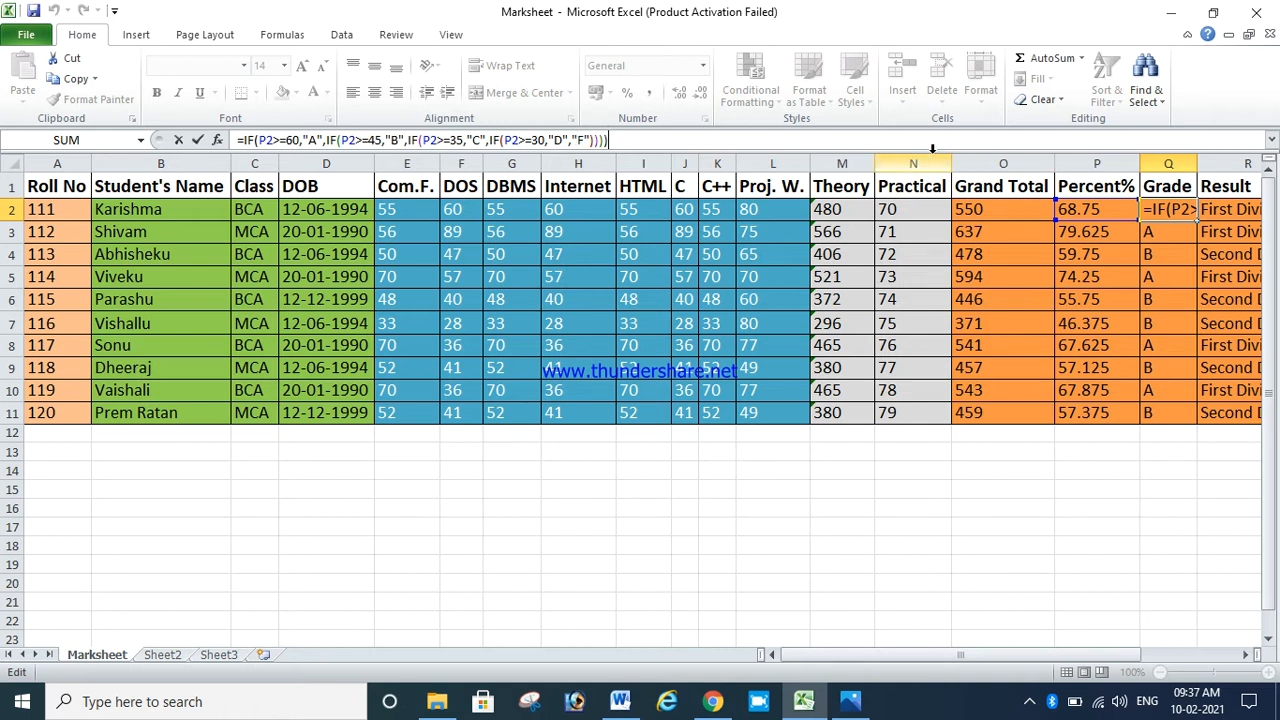
left_click(1205, 209)
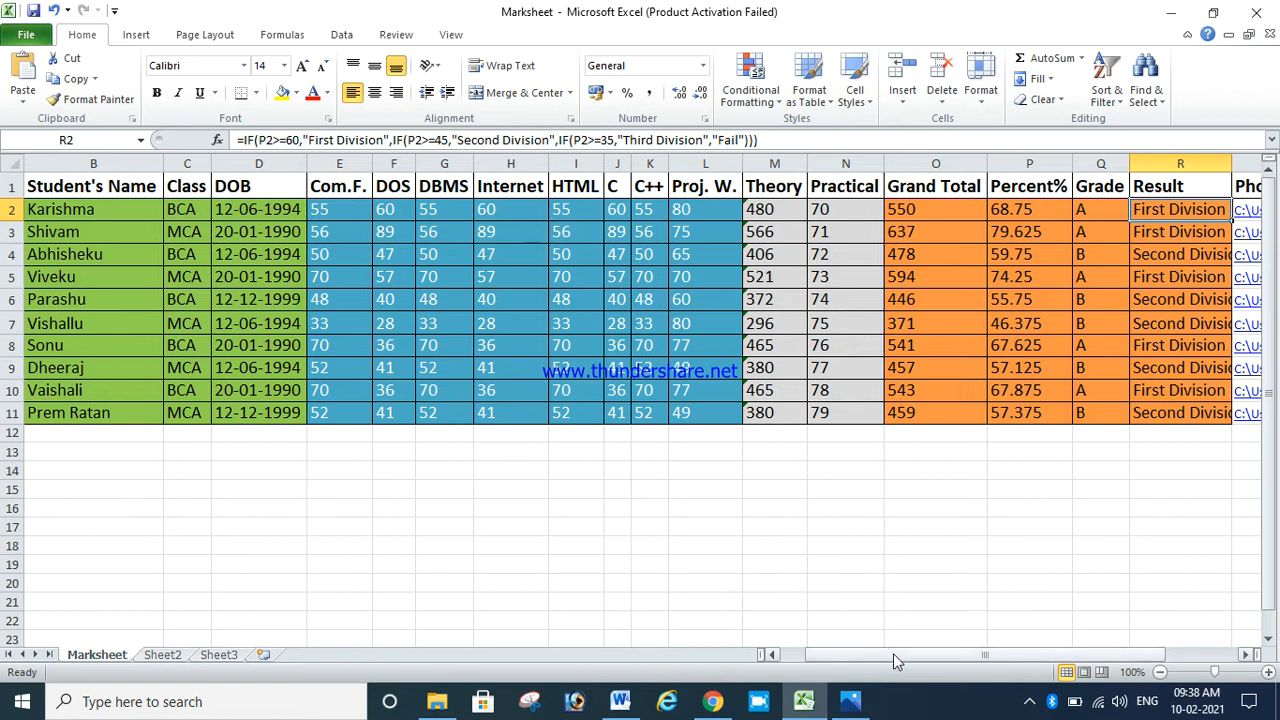
Step: Open the photo hyperlink in S2 of the Photo column, view the linked picture and close the viewer
left_click_drag(893, 655, 1089, 629)
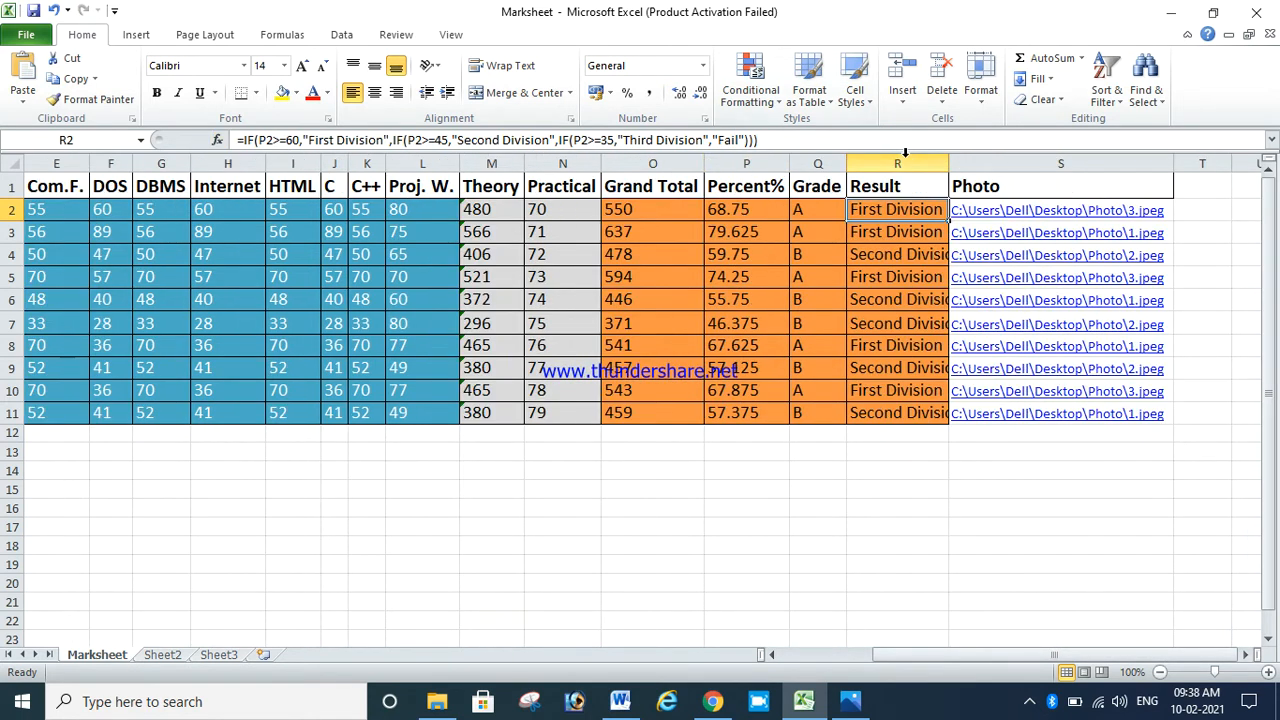
left_click(999, 189)
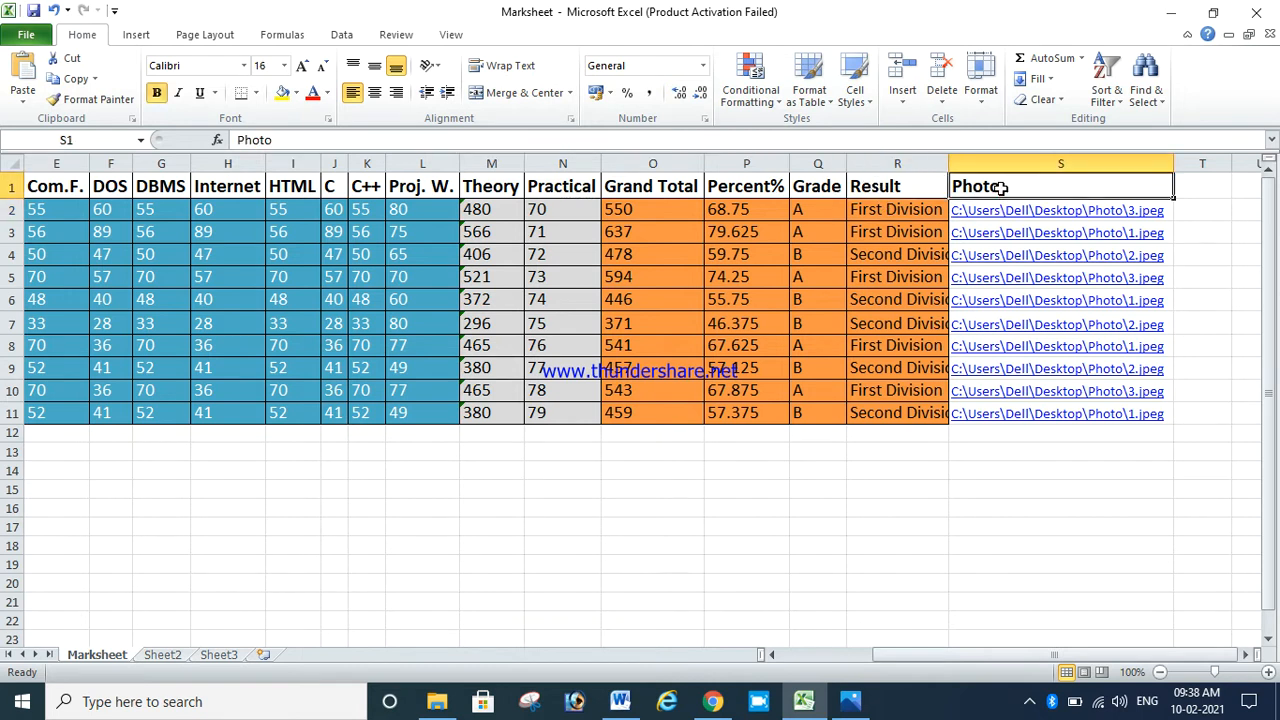
key("Down")
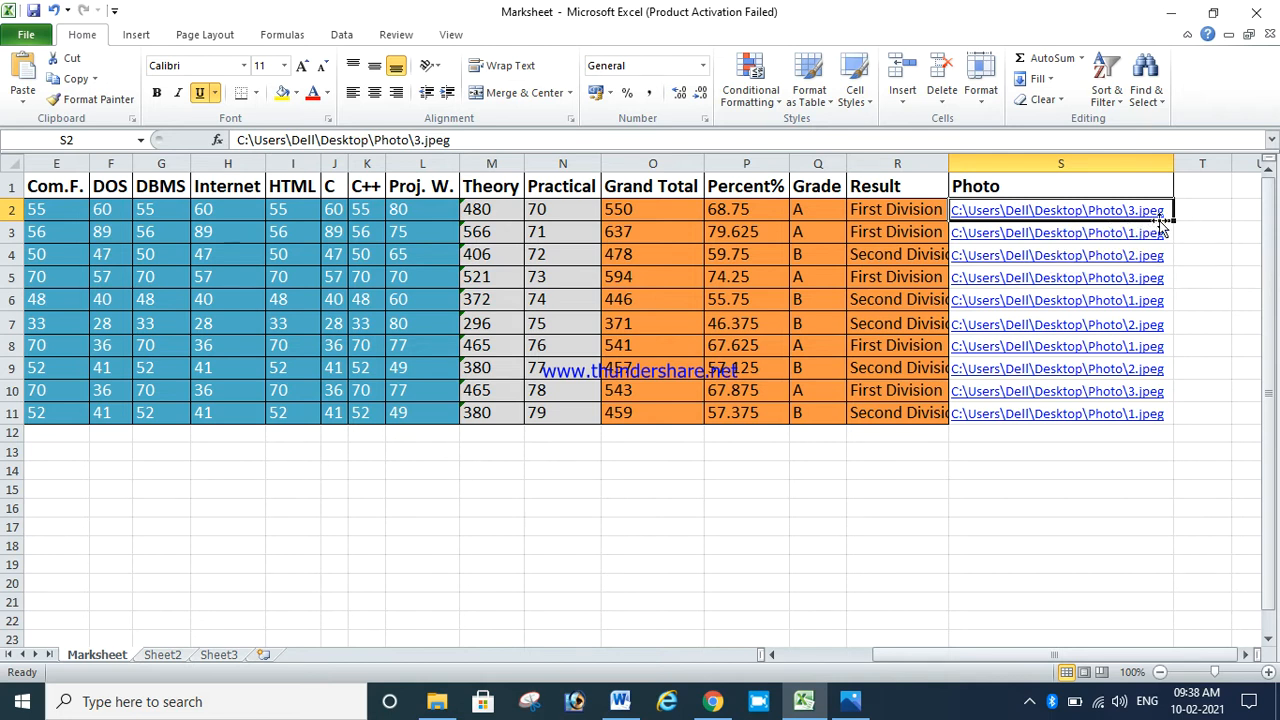
left_click(1060, 209)
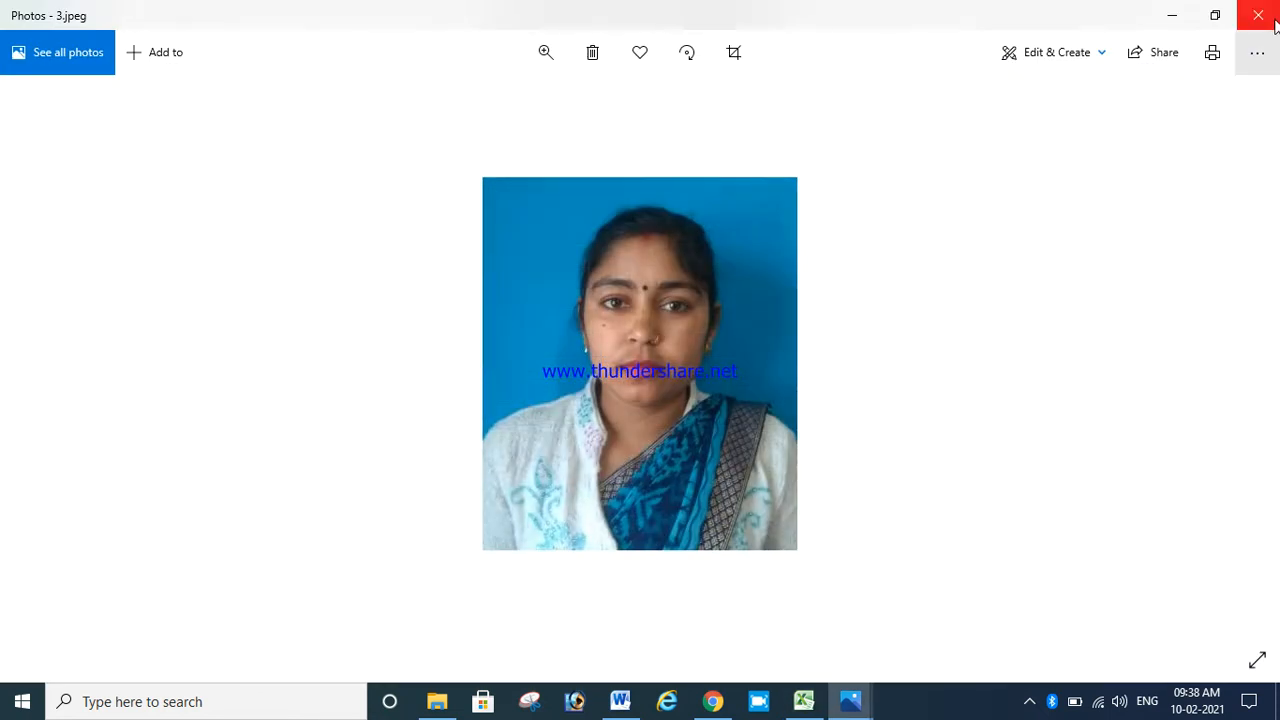
left_click(1275, 24)
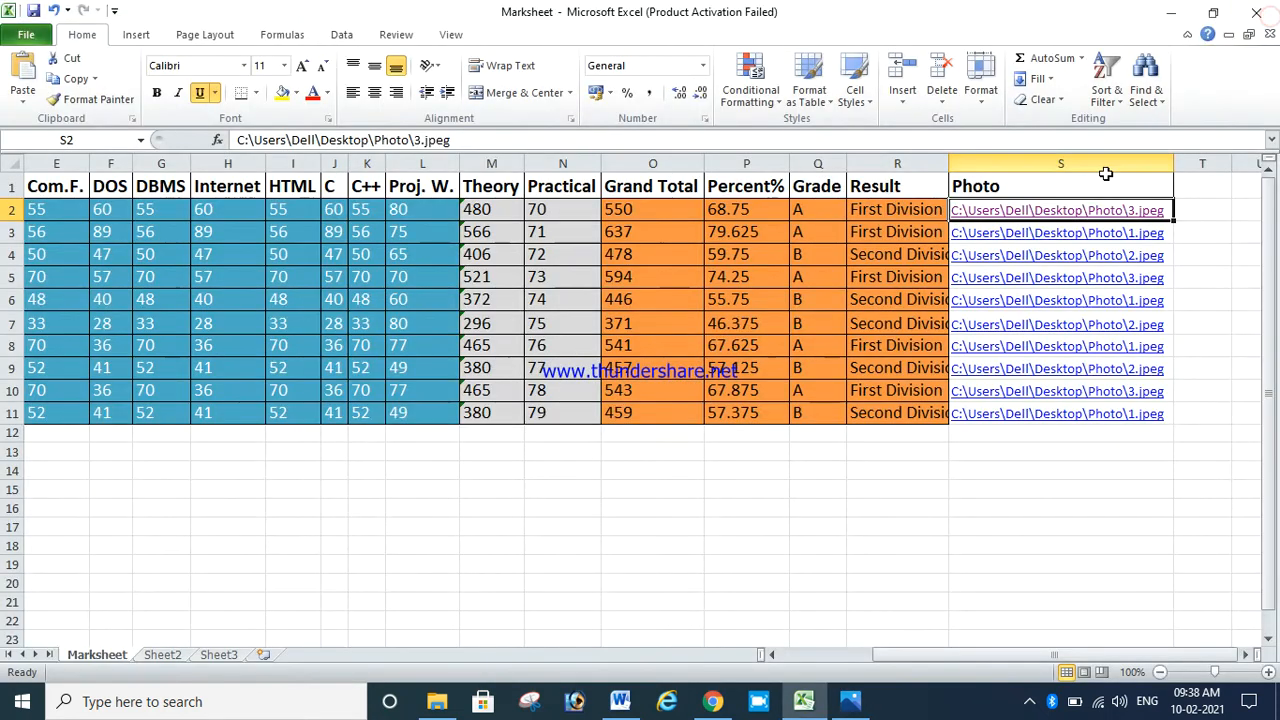
Step: Clear the photo hyperlink from cell S2
right_click(1028, 215)
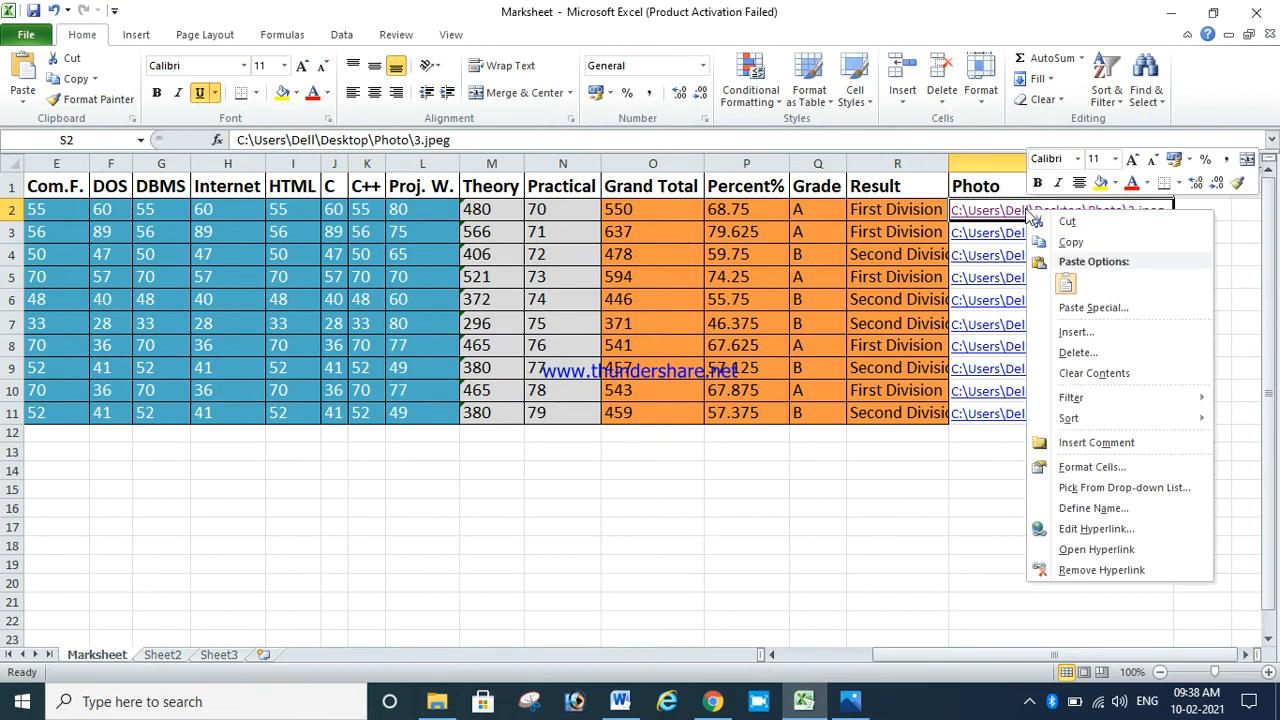
left_click(1230, 215)
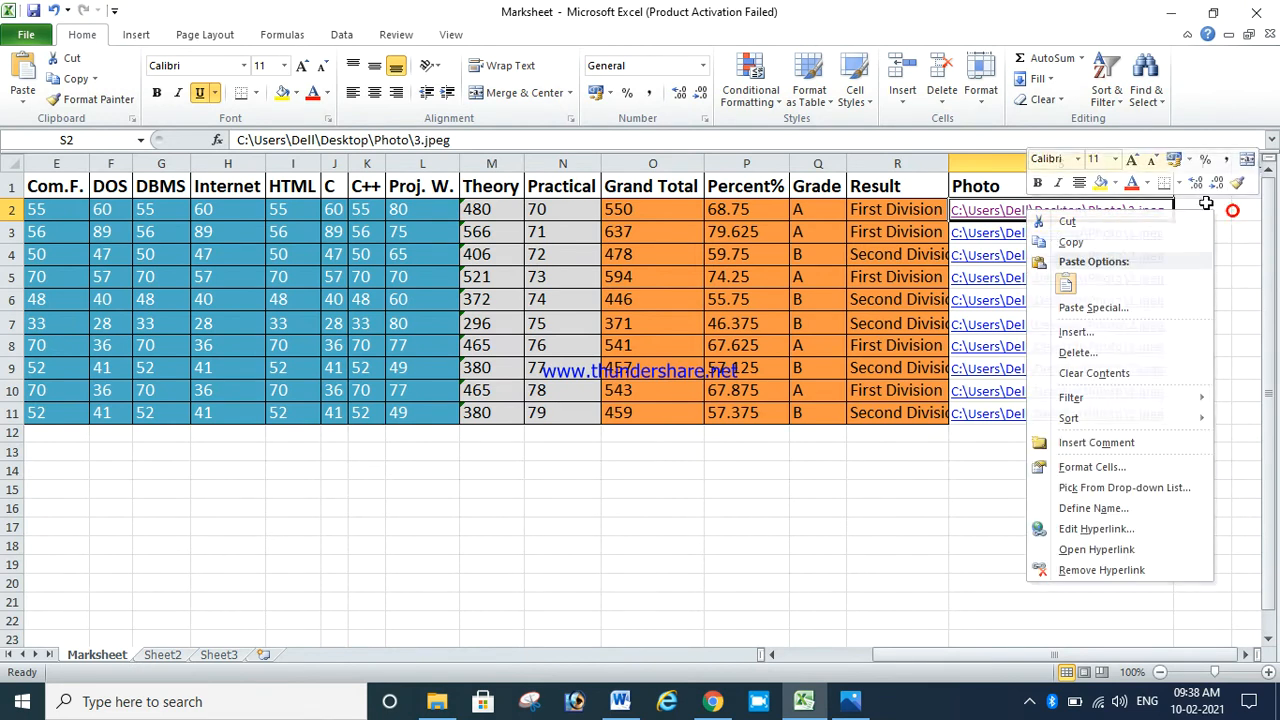
key("Delete")
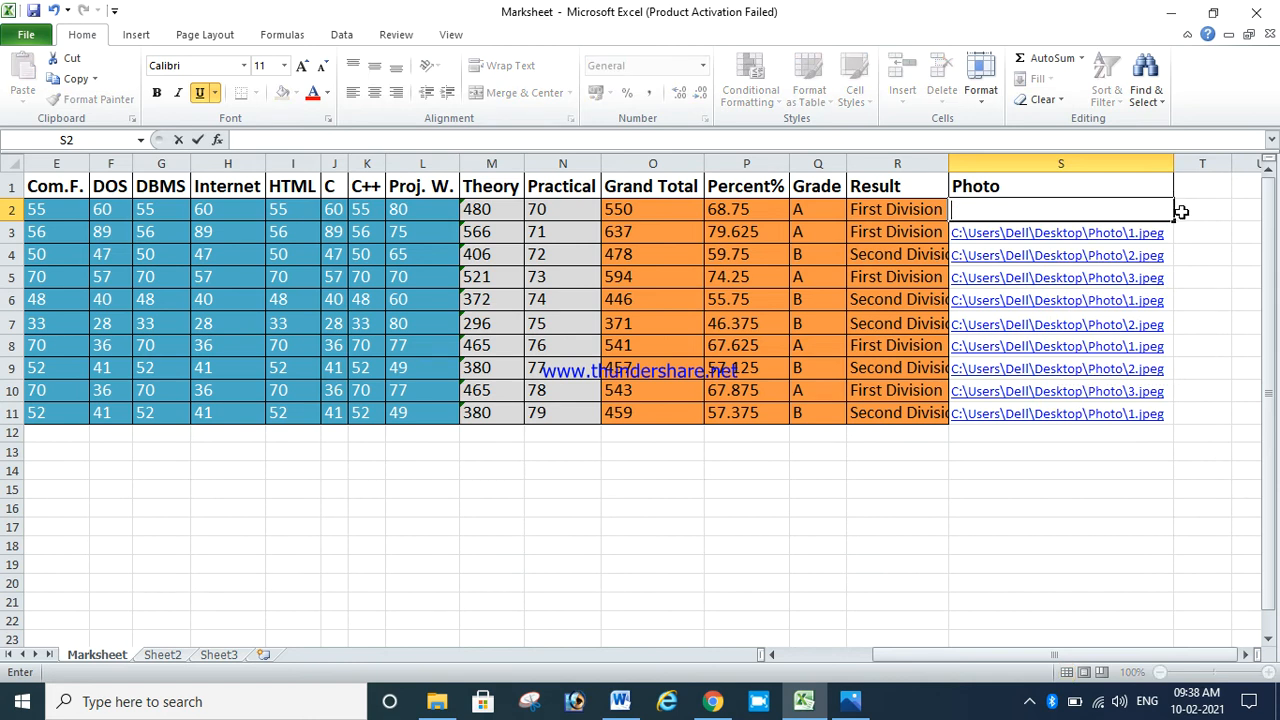
left_click(1182, 209)
Step: Insert a hyperlink in S2 to image file 3 in the Photo folder on the Desktop
left_click(1138, 211)
right_click(1137, 211)
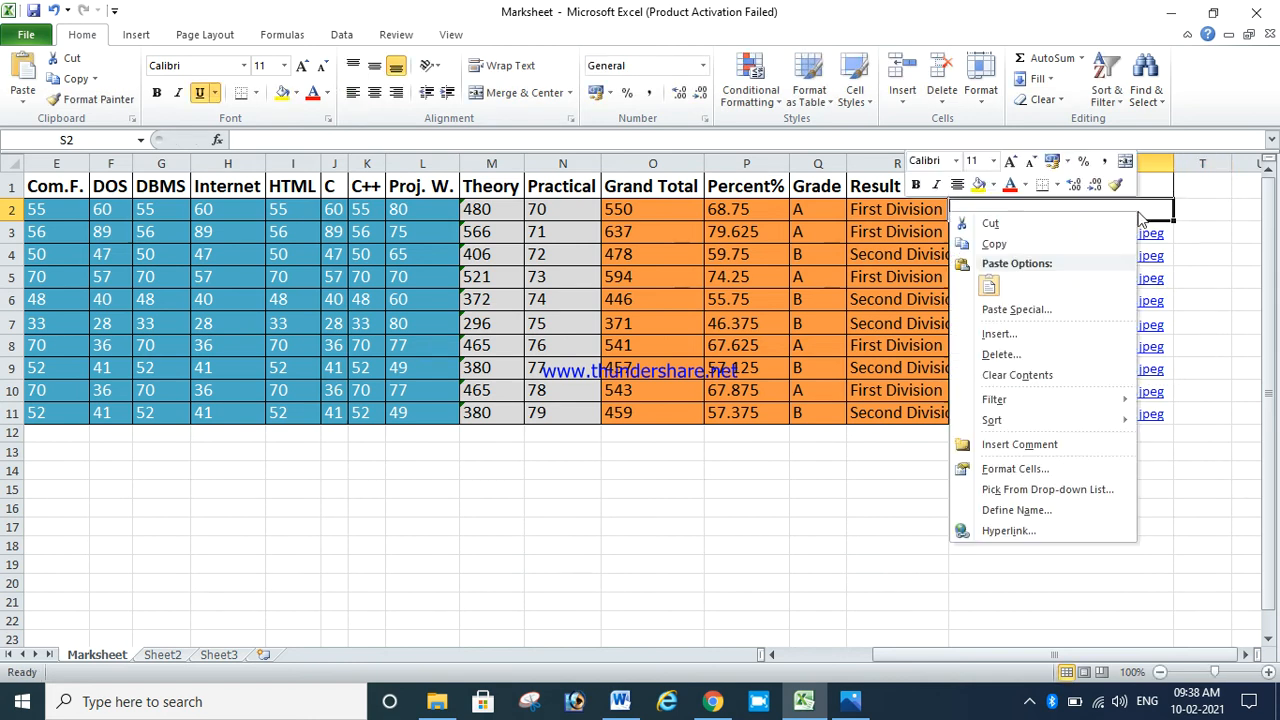
left_click(1056, 530)
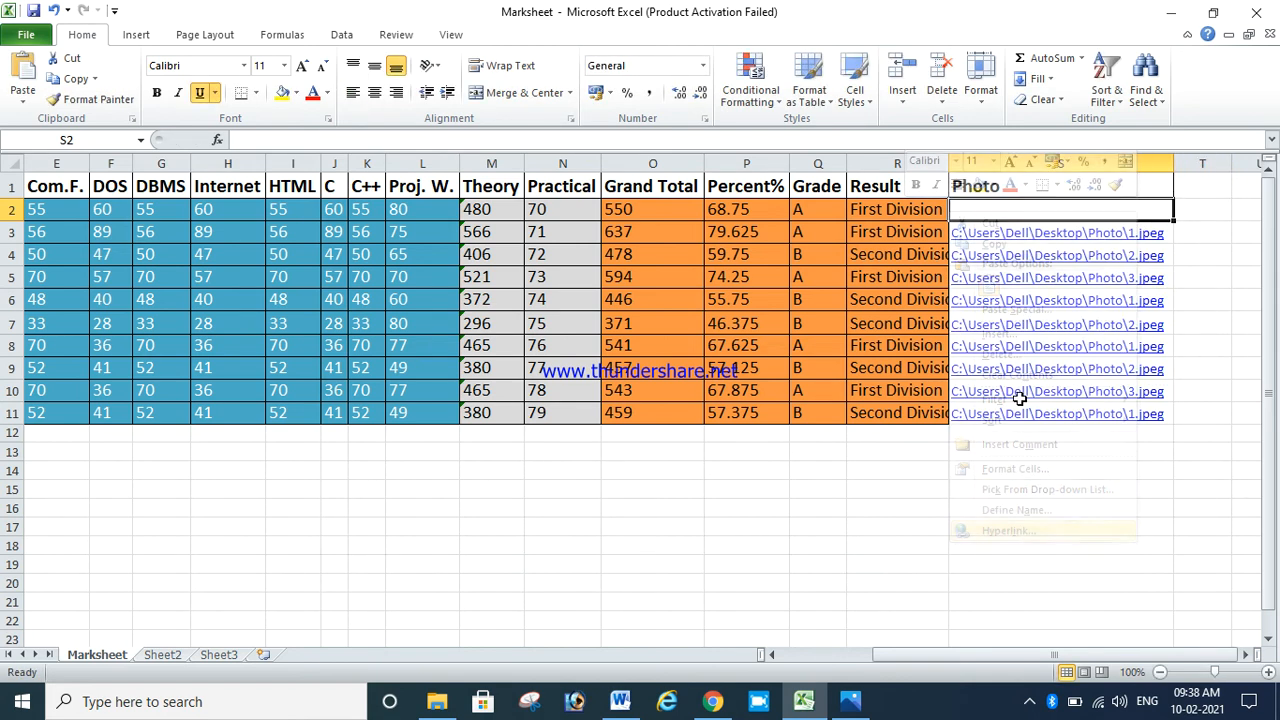
left_click(1068, 423)
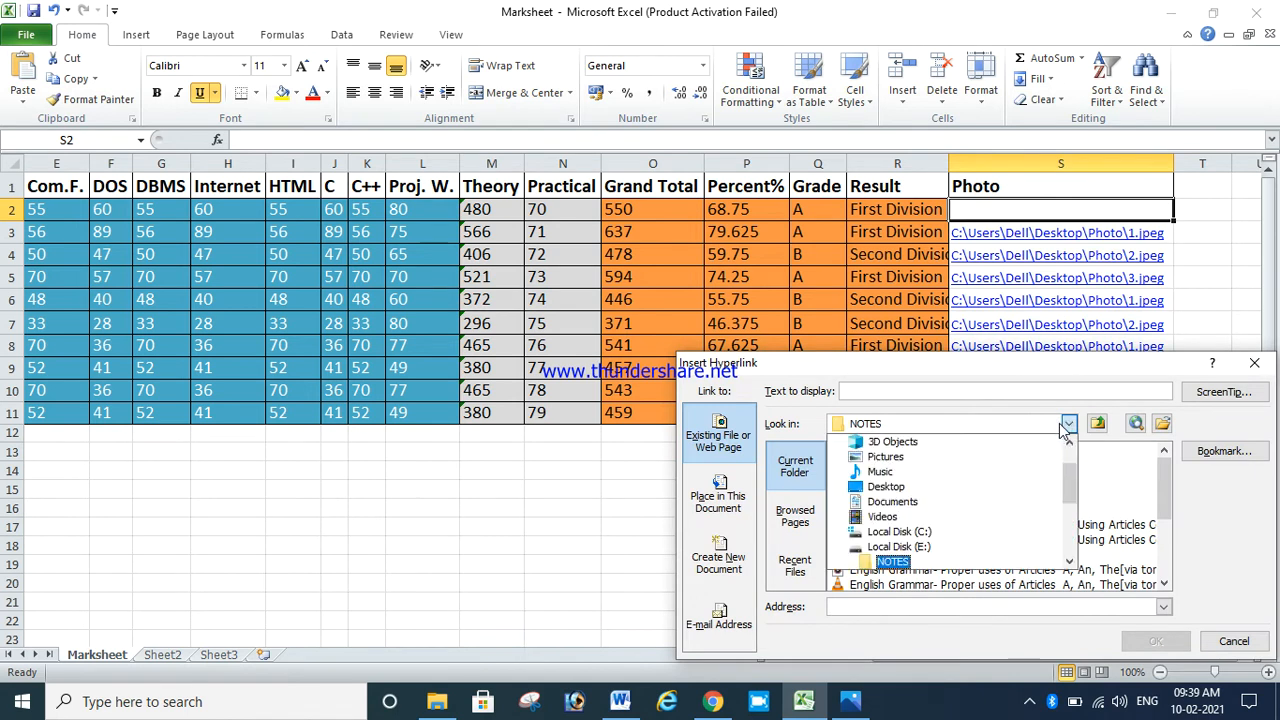
left_click(897, 487)
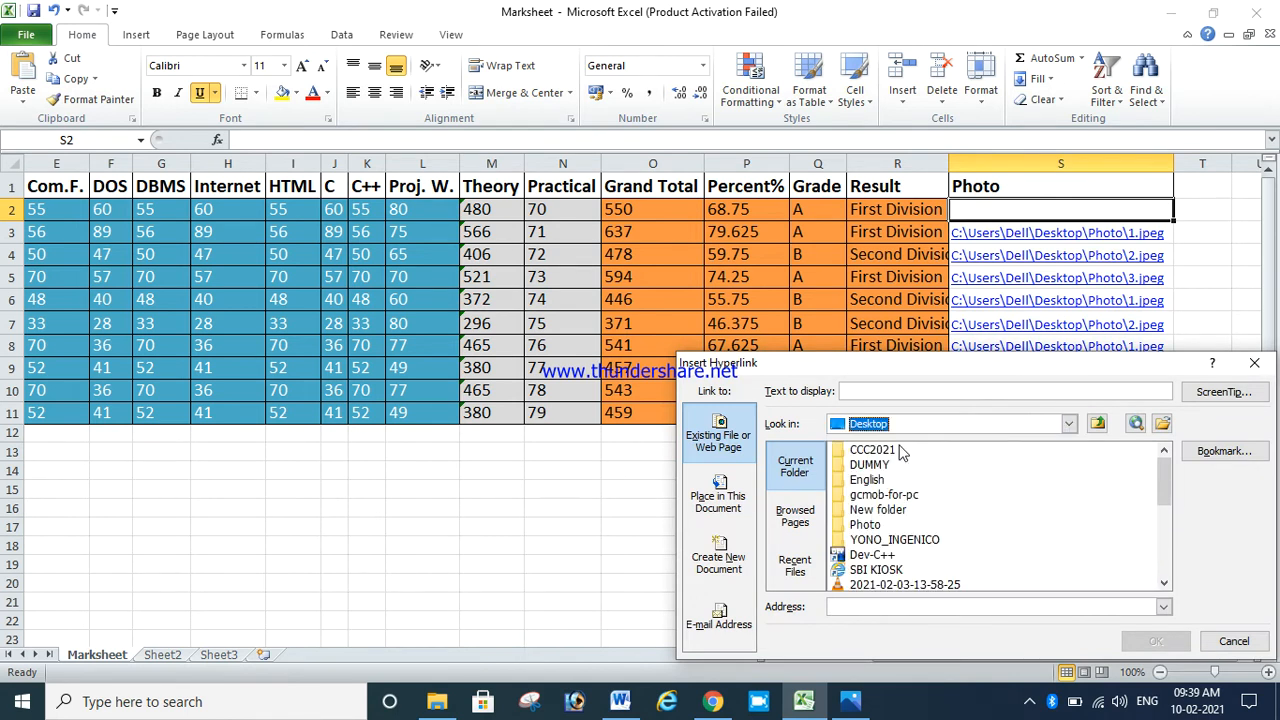
left_click(868, 527)
double_click(868, 527)
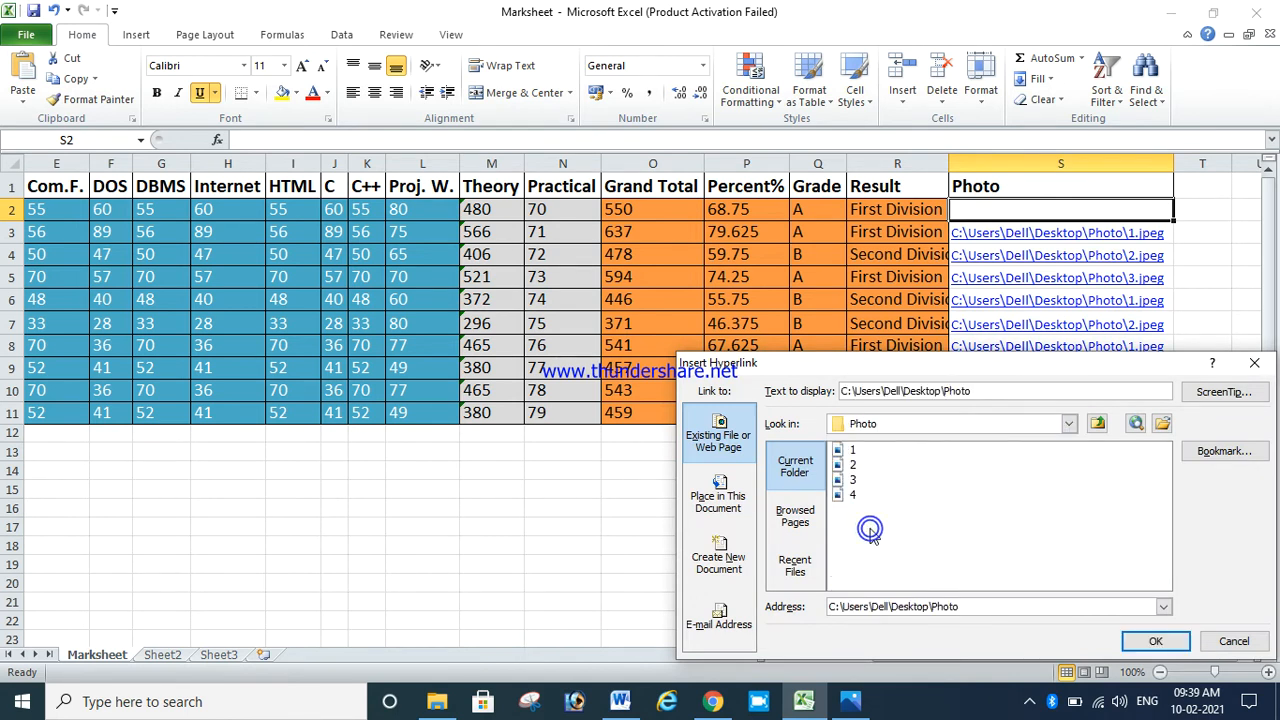
left_click(853, 480)
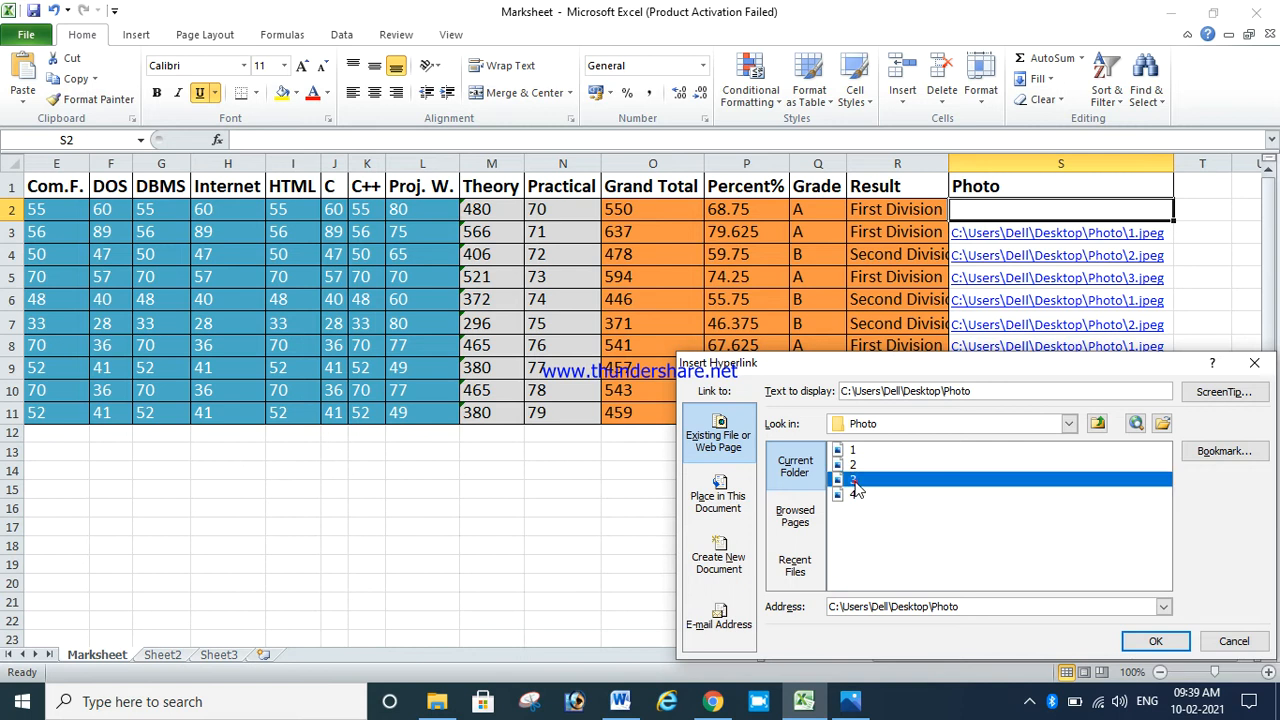
left_click(1156, 641)
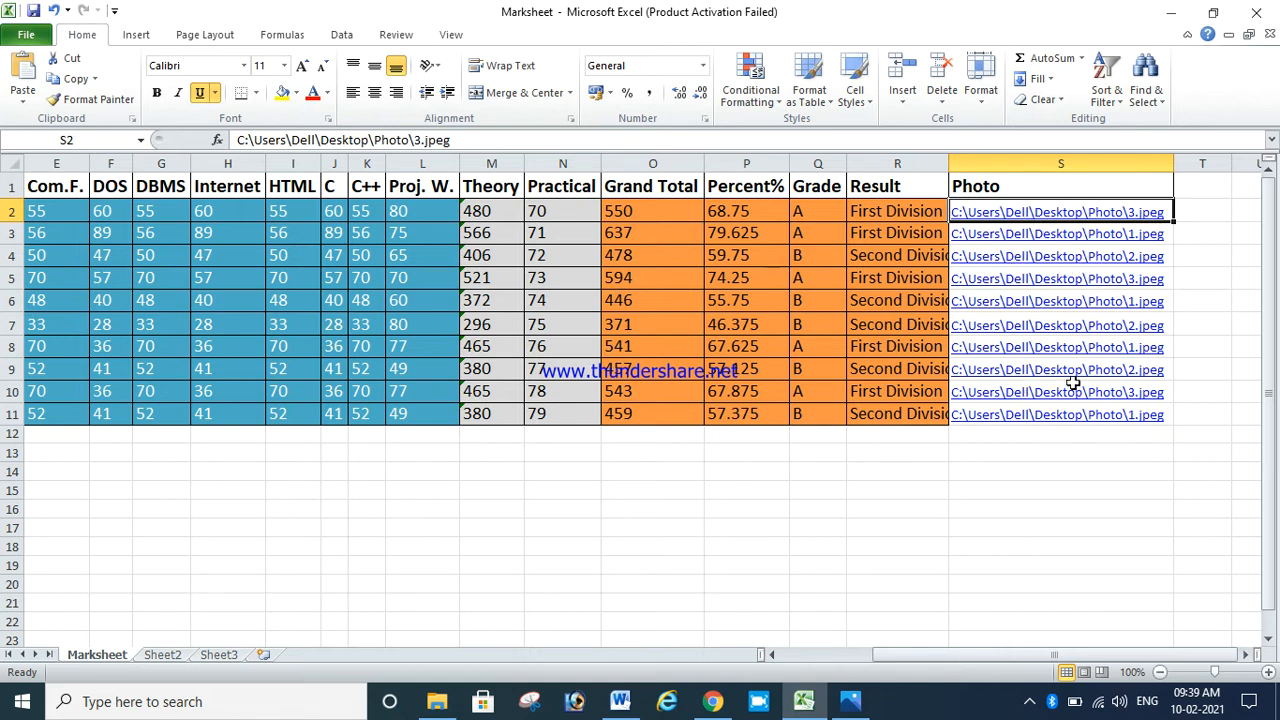
Step: Switch to the MarksheetFormat document in Word and review its merge fields, photo frame and subject table
left_click(1152, 476)
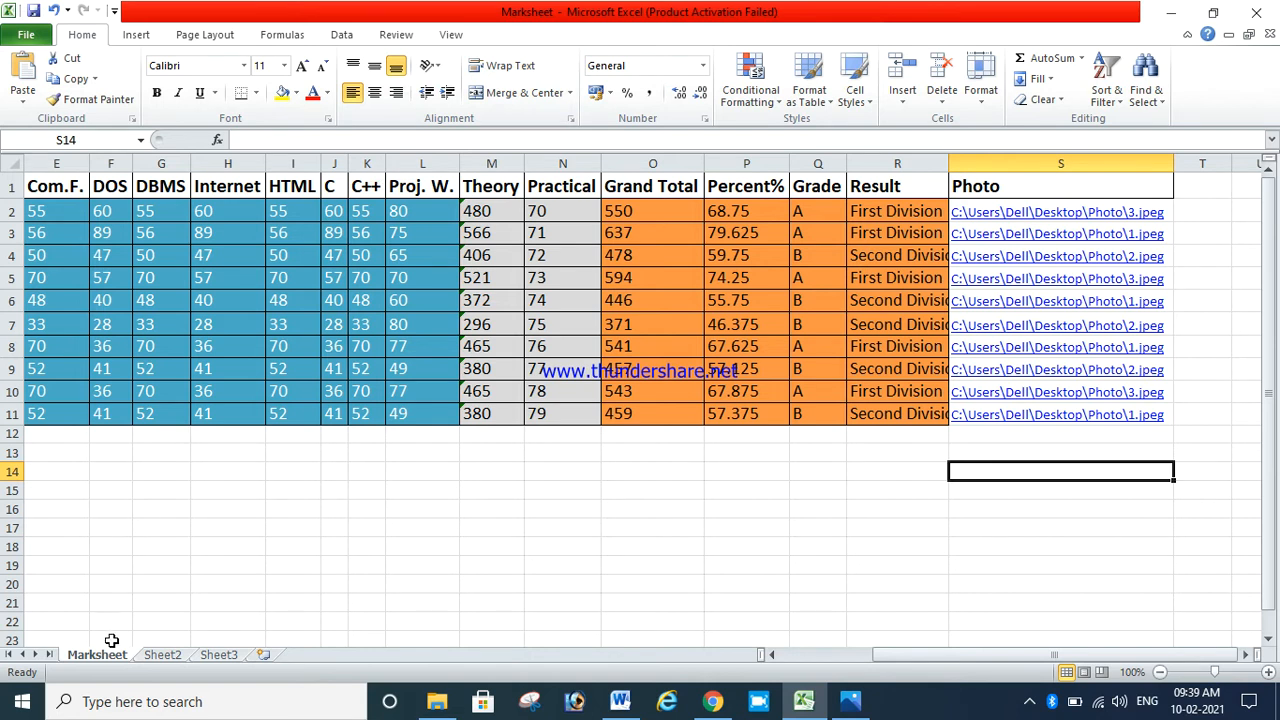
left_click(1259, 12)
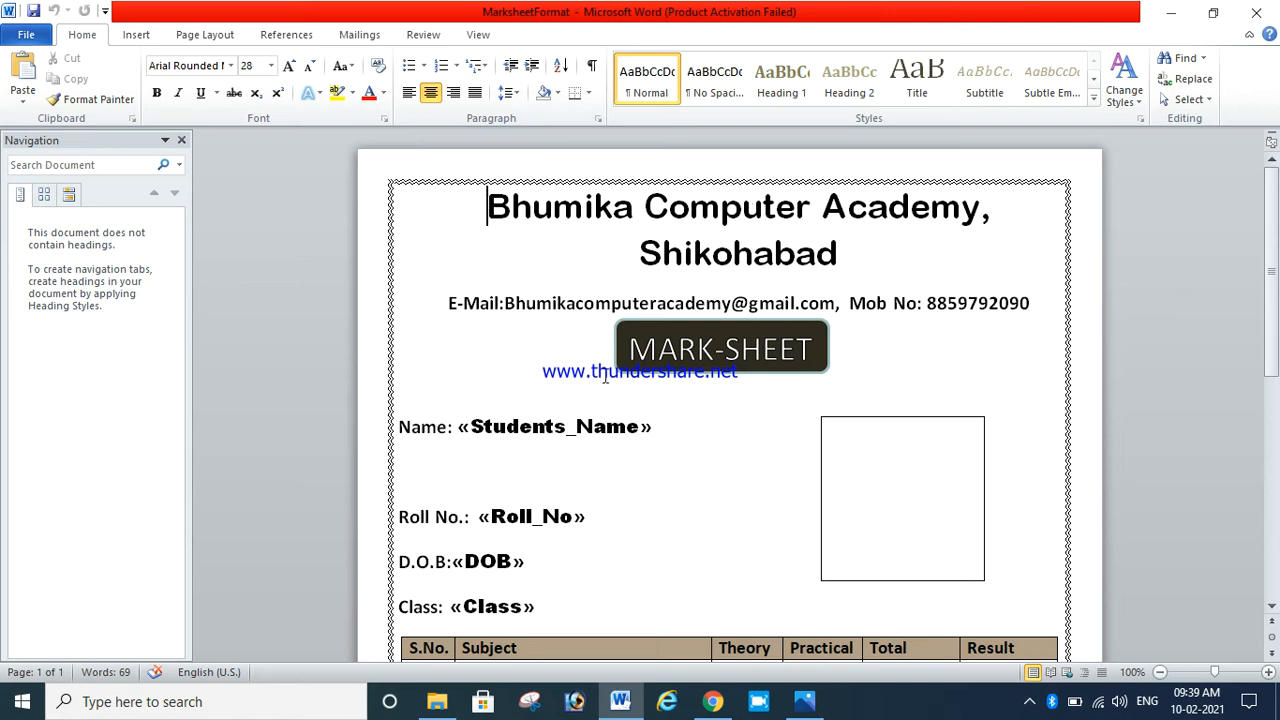
scroll(723, 274, "down", 3)
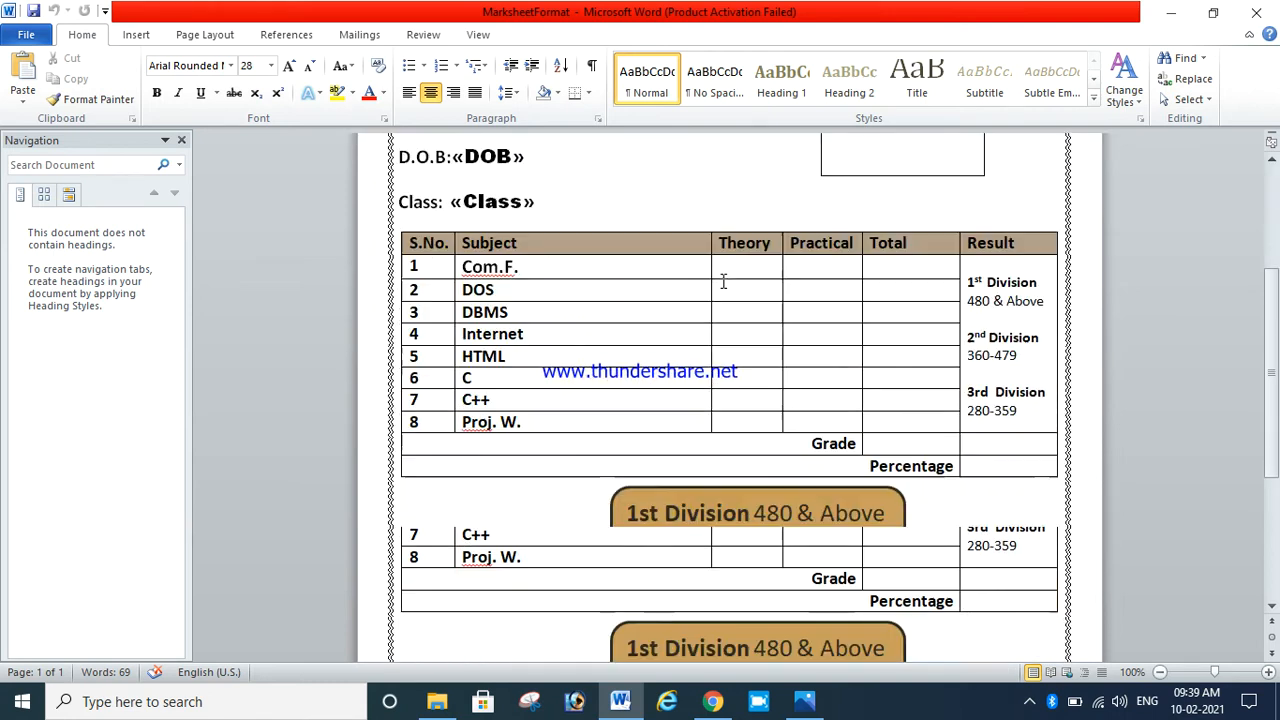
scroll(724, 282, "up", 2)
scroll(628, 264, "down", 1)
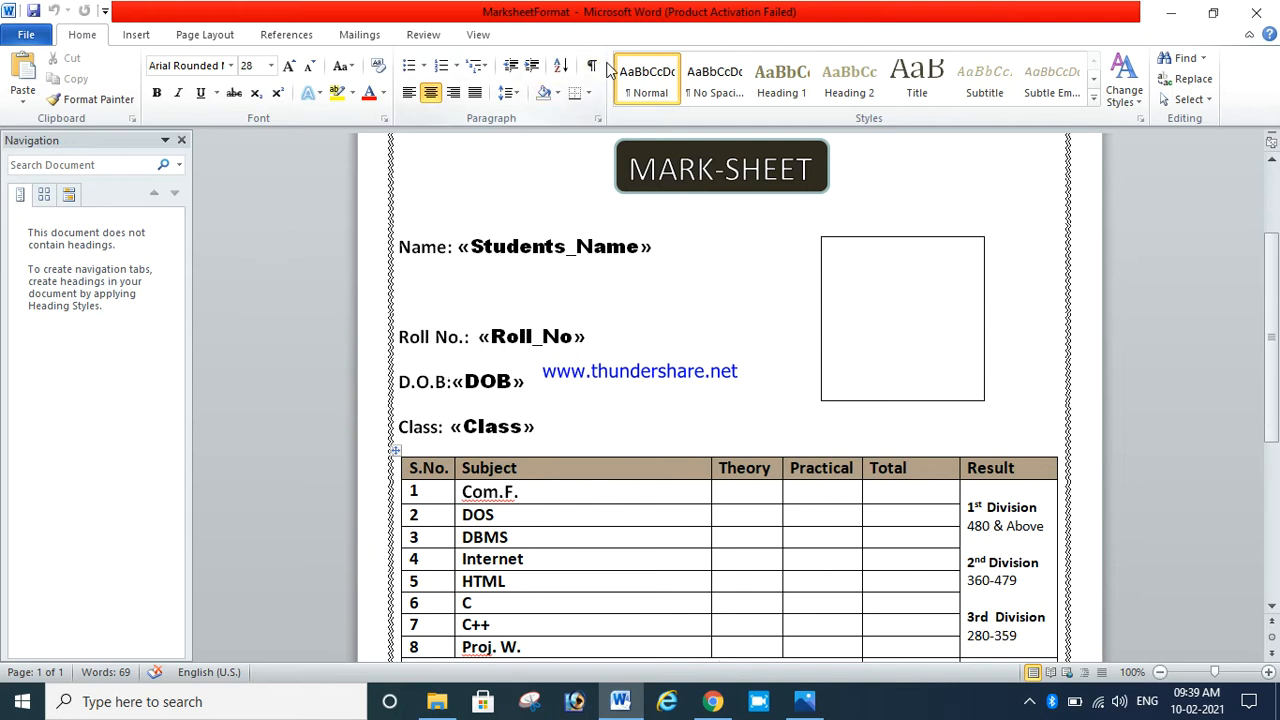
scroll(740, 295, "down", 1)
scroll(743, 296, "up", 3)
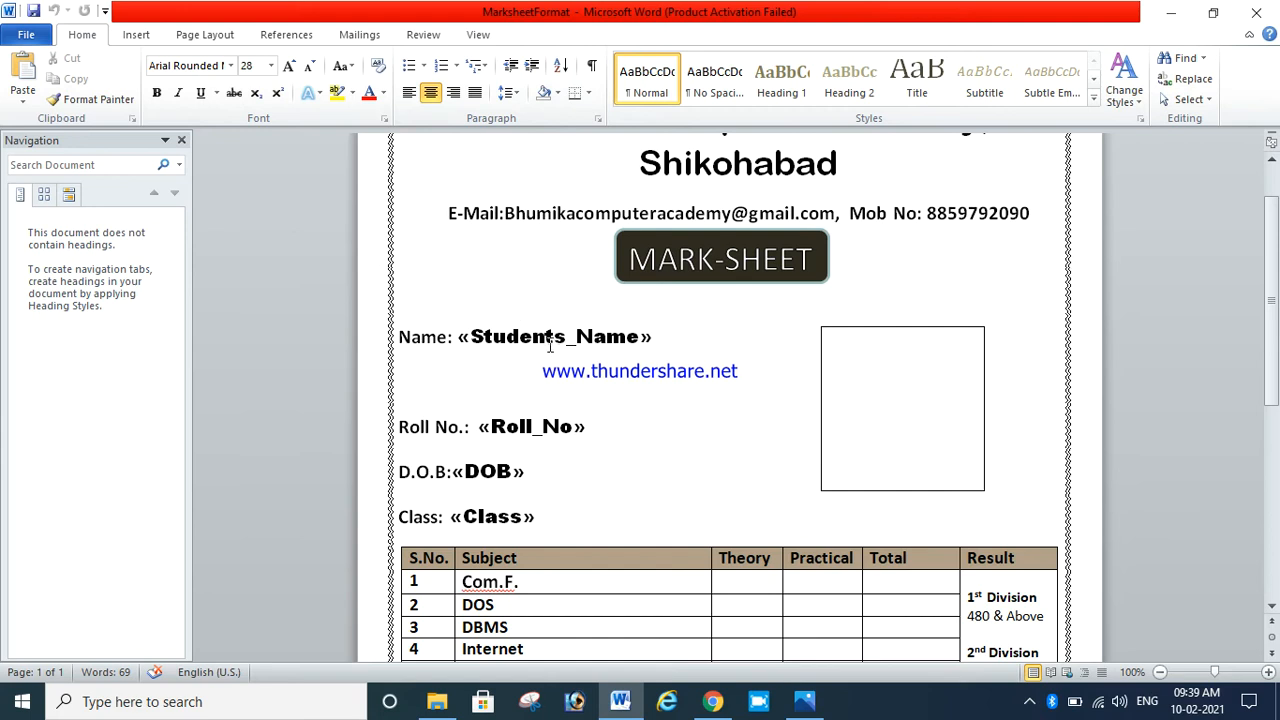
Step: Delete the Students_Name merge field after "Name:", insert it again and remove the blank line beneath it
left_click_drag(660, 337, 457, 343)
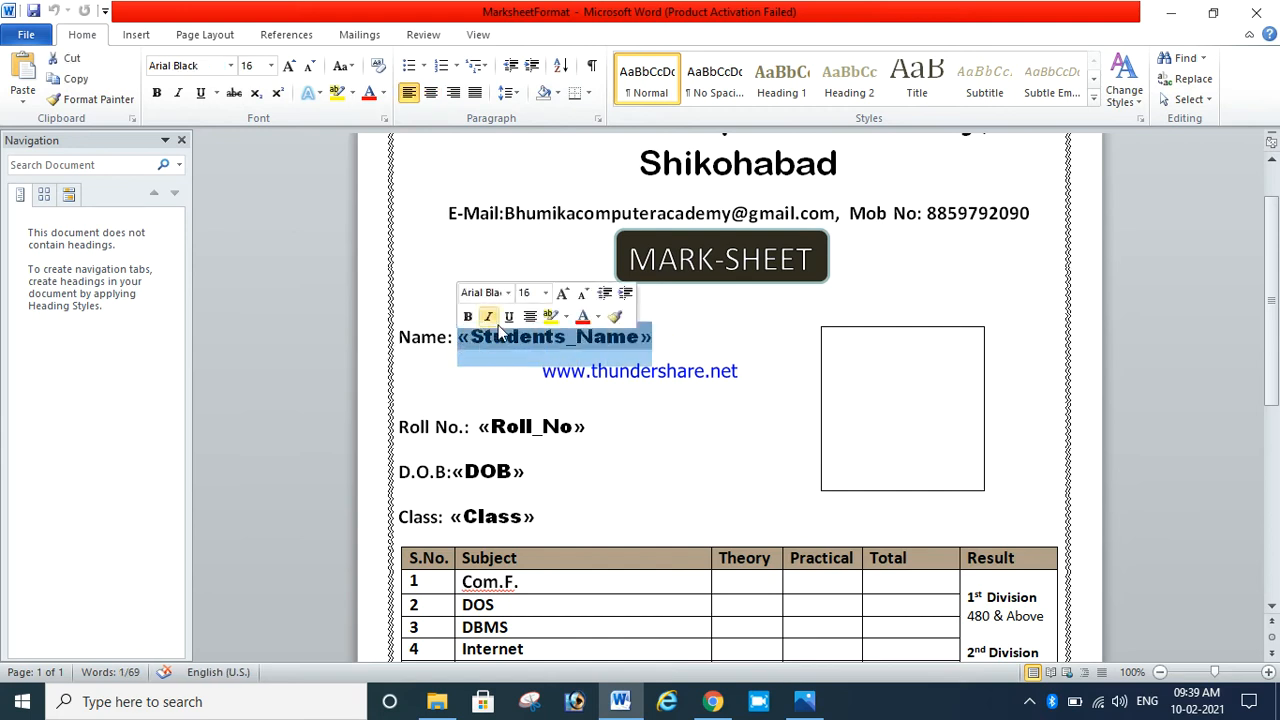
key("Delete")
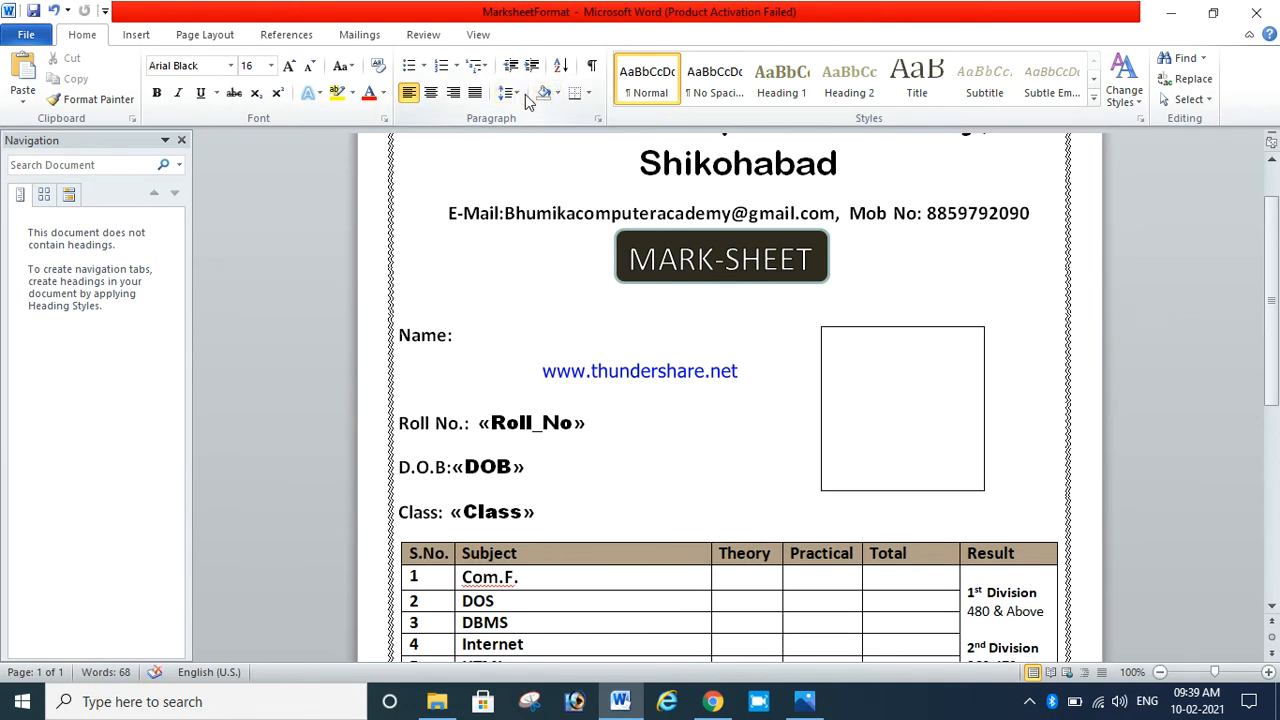
left_click(372, 36)
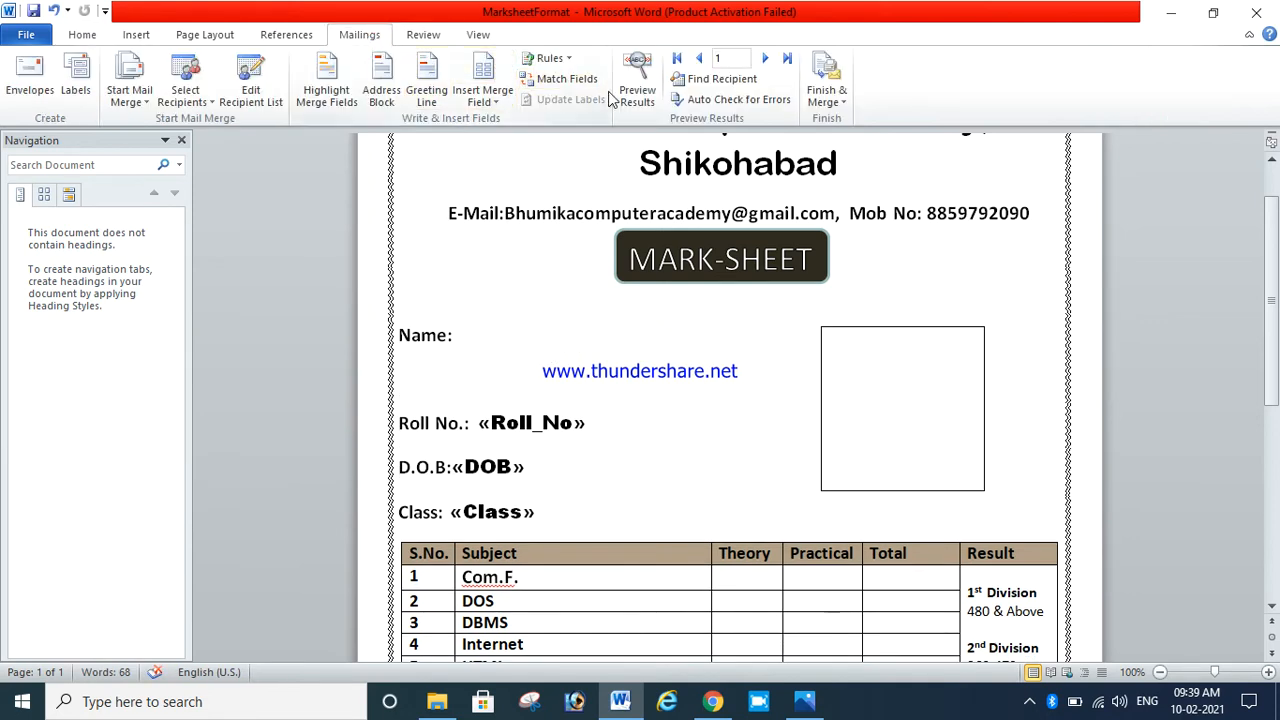
left_click(484, 98)
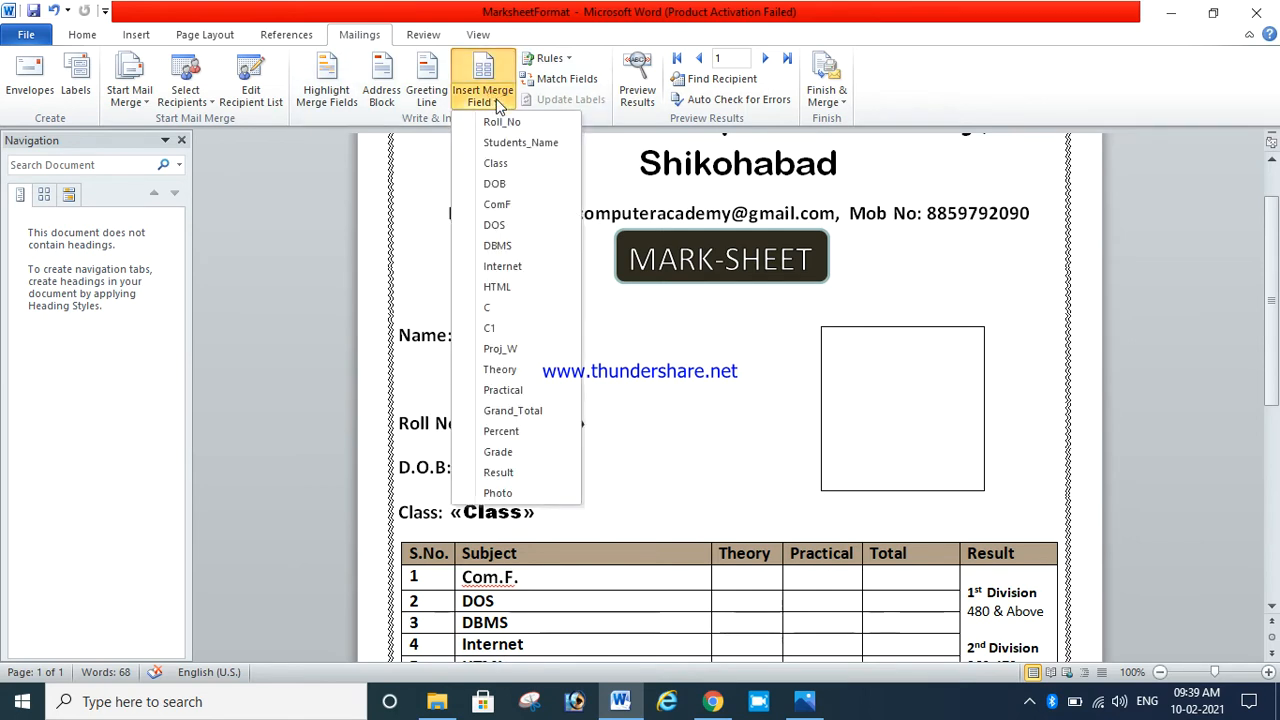
left_click(505, 146)
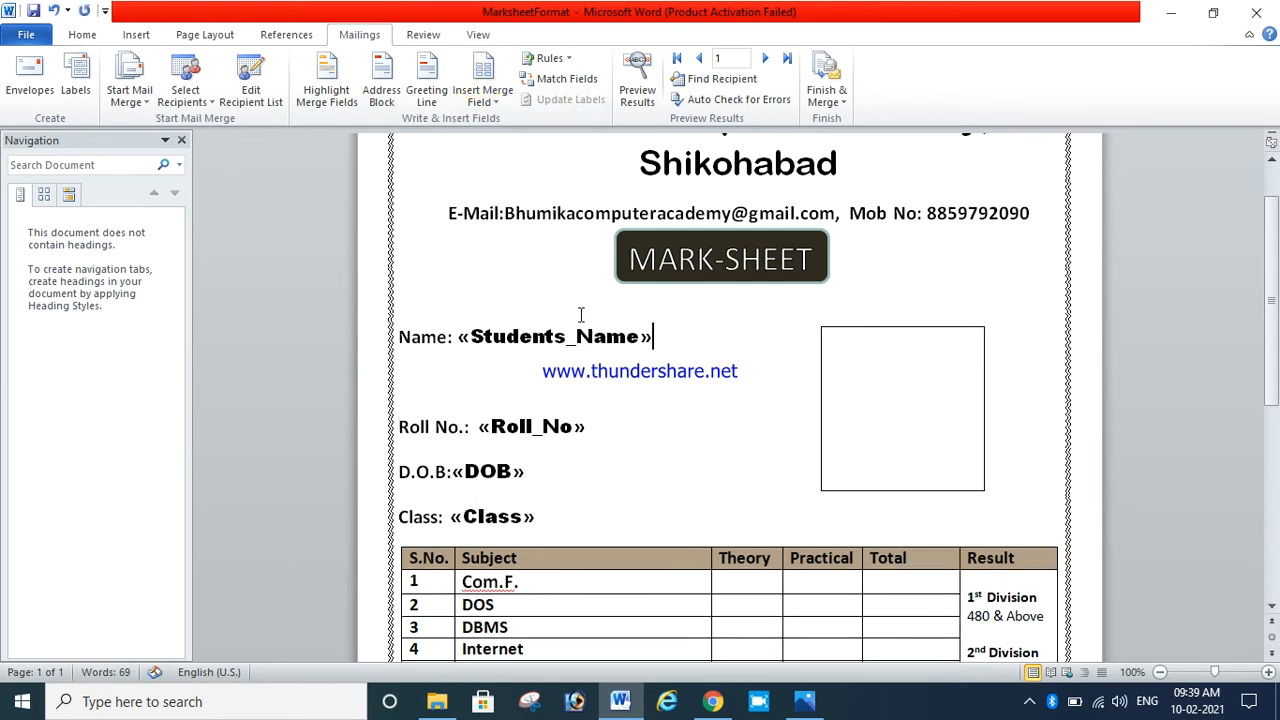
left_click(476, 390)
key("BackSpace")
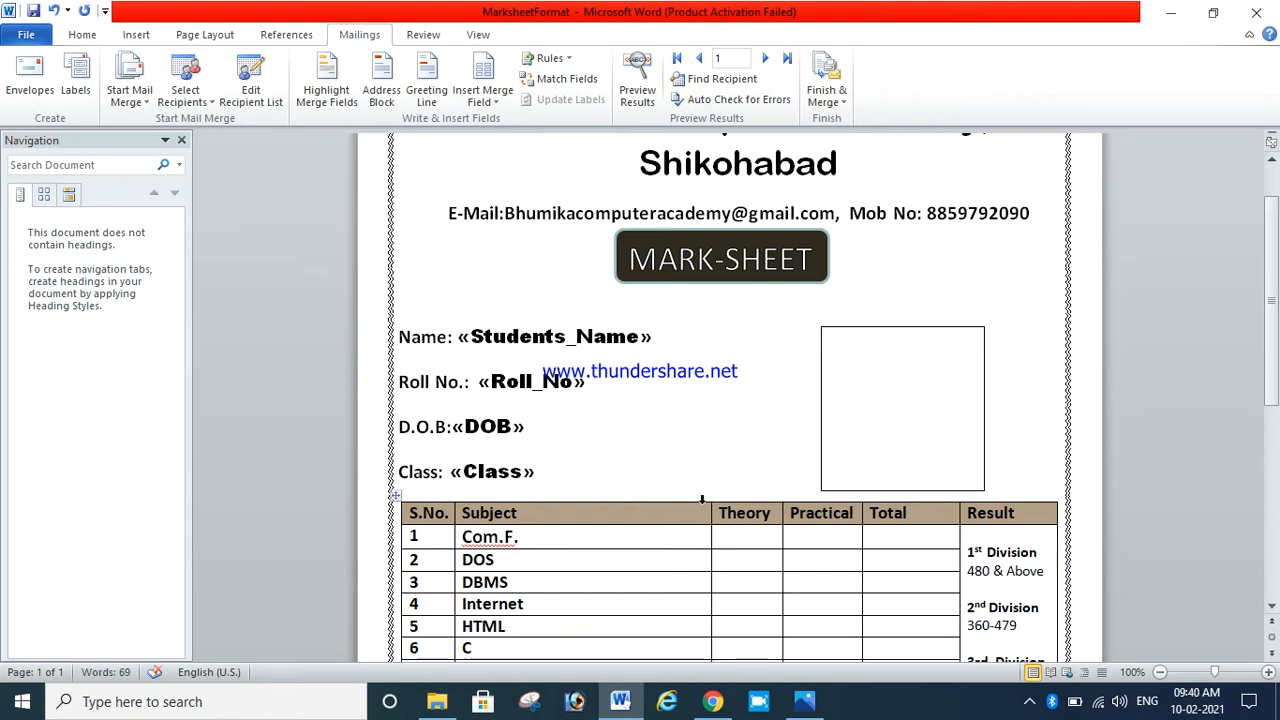
Step: Insert the Theory merge field in the Theory cell of the Com.F. row
left_click(740, 537)
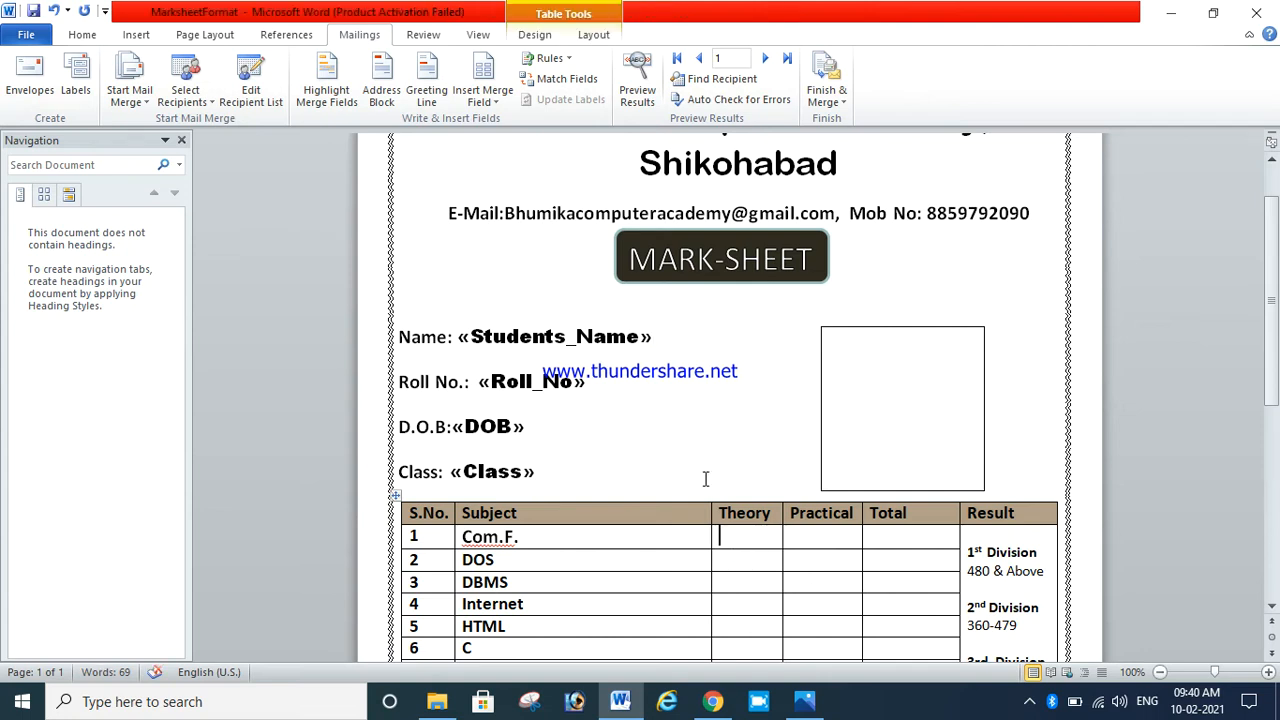
left_click(501, 104)
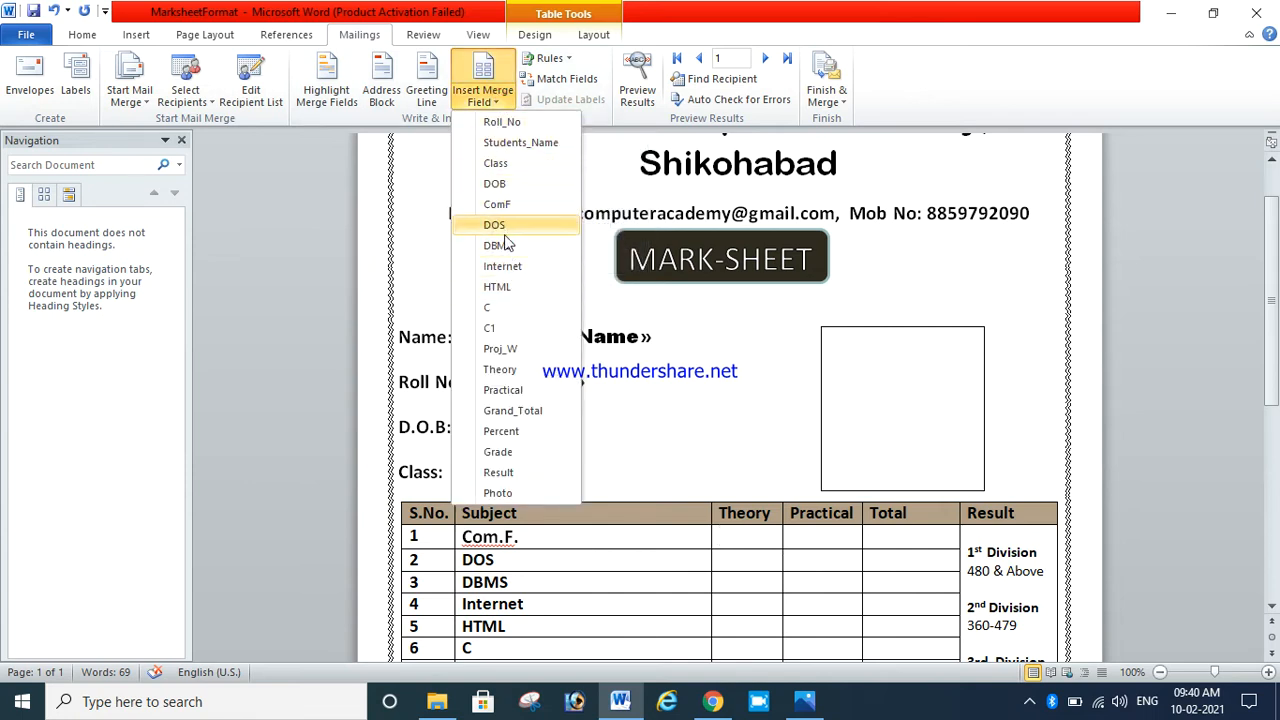
left_click(500, 370)
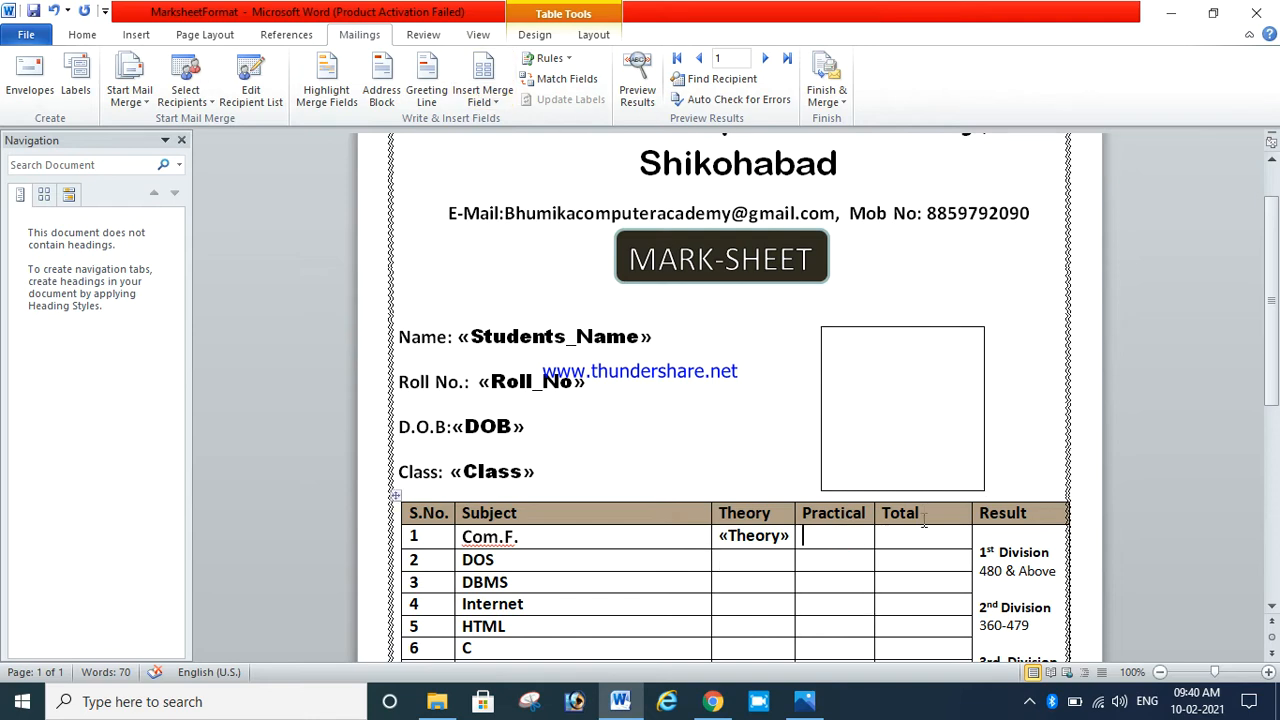
left_click(955, 540)
left_click(495, 100)
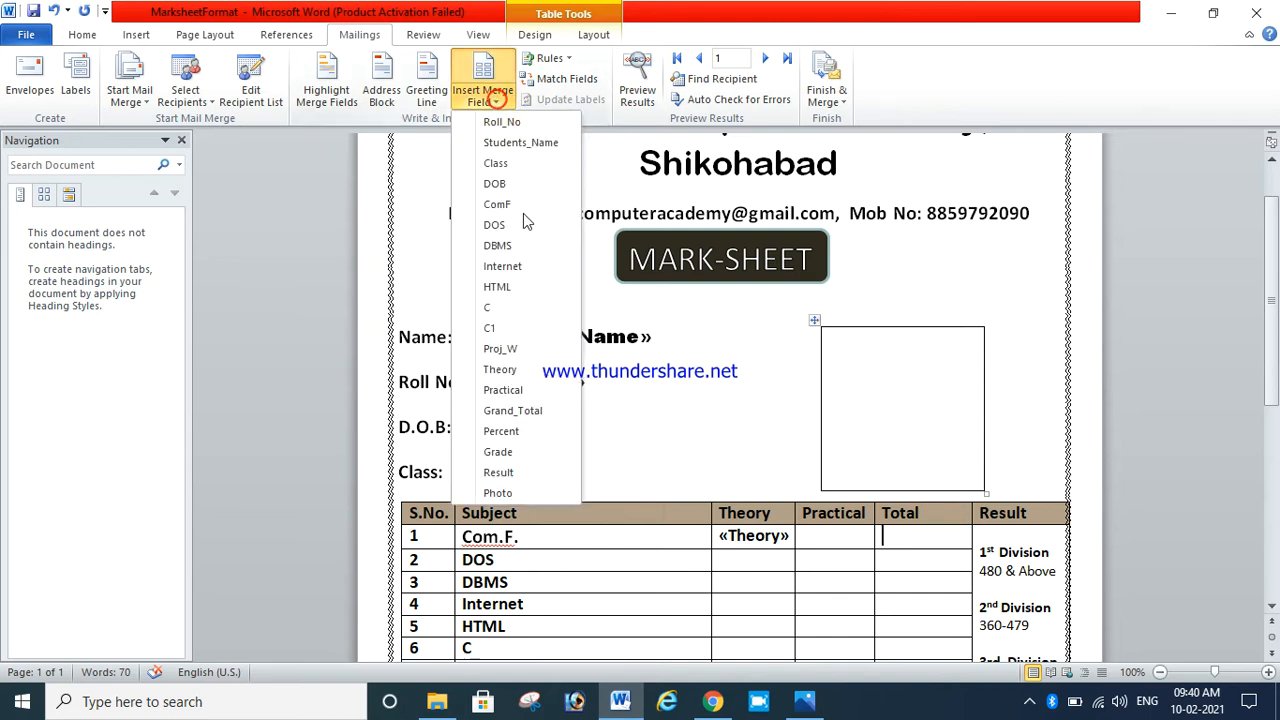
left_click(510, 411)
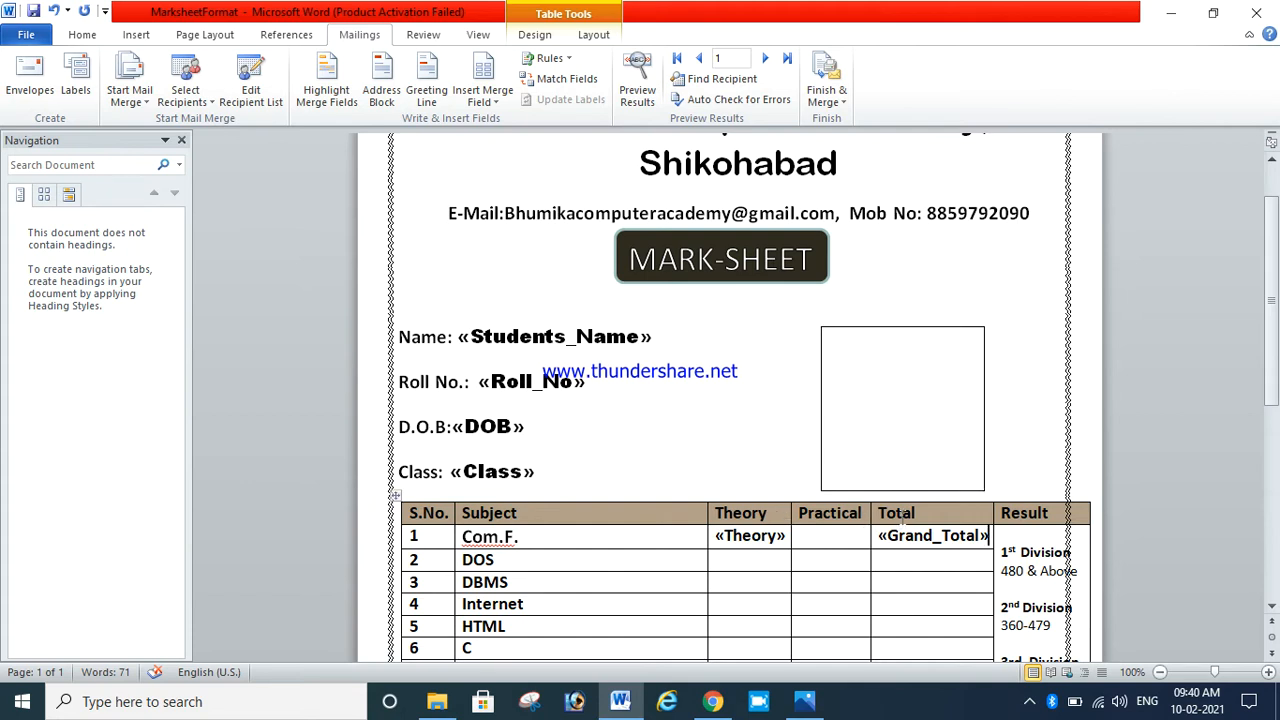
key("shift+Left")
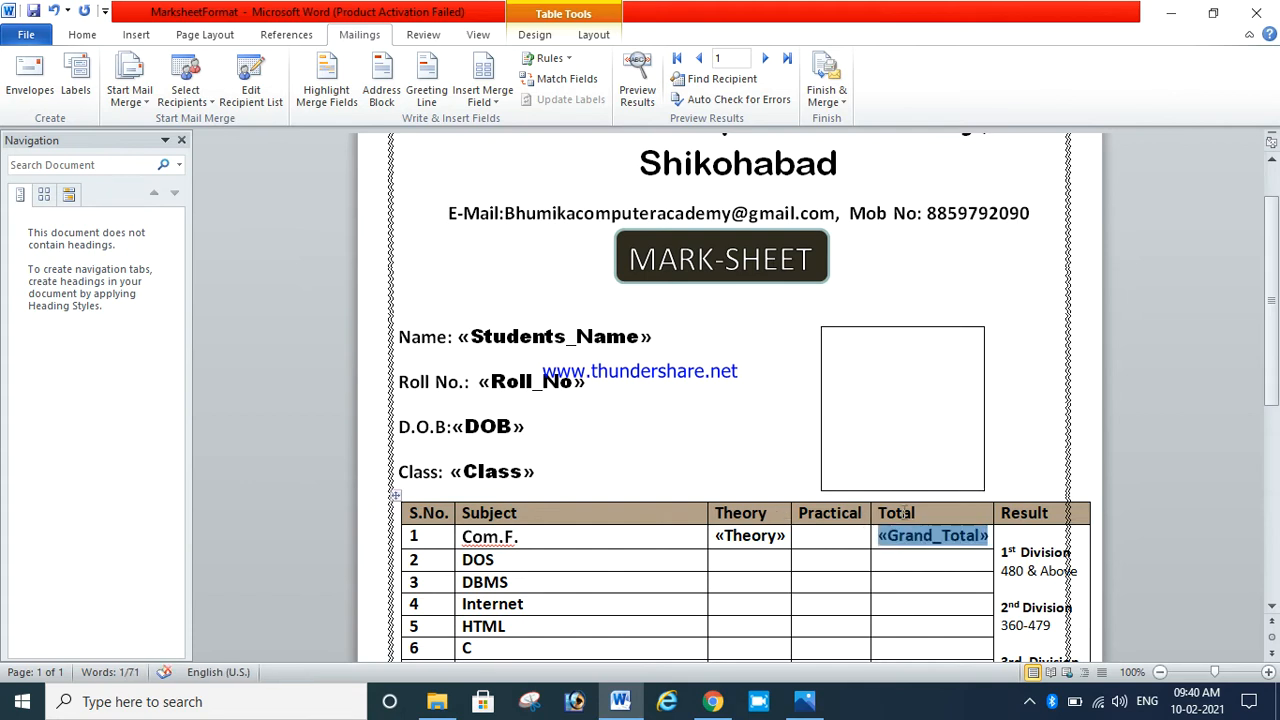
key("Delete")
Step: Insert the Percent merge field in the cell beside Percentage and the Grade merge field in the cell beside Grade
scroll(903, 491, "down", 5)
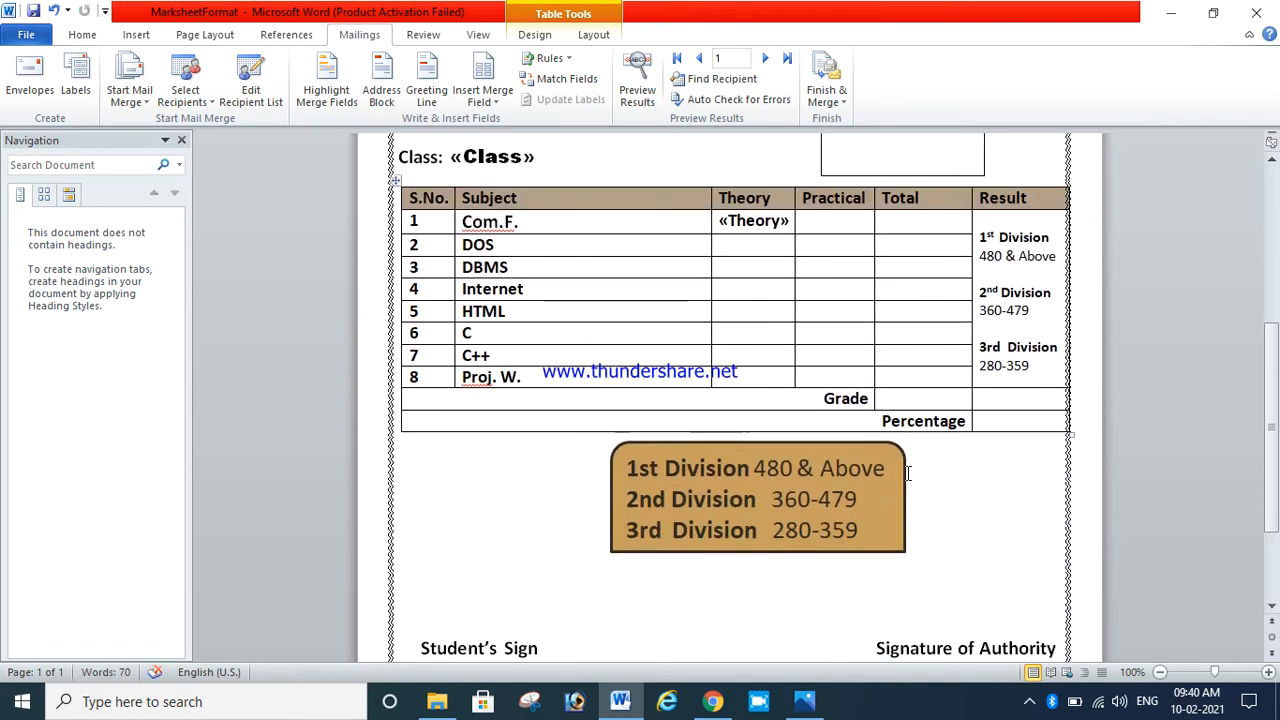
scroll(985, 391, "down", 3)
left_click(998, 289)
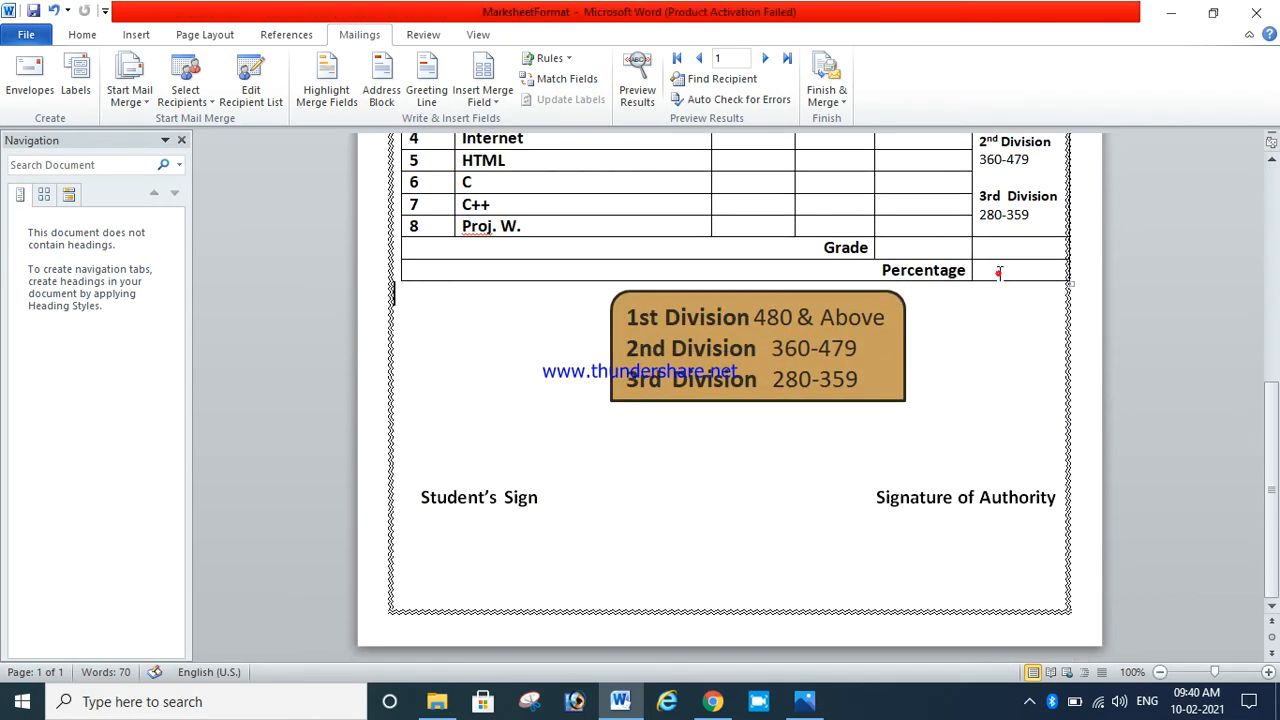
left_click(993, 271)
left_click(503, 88)
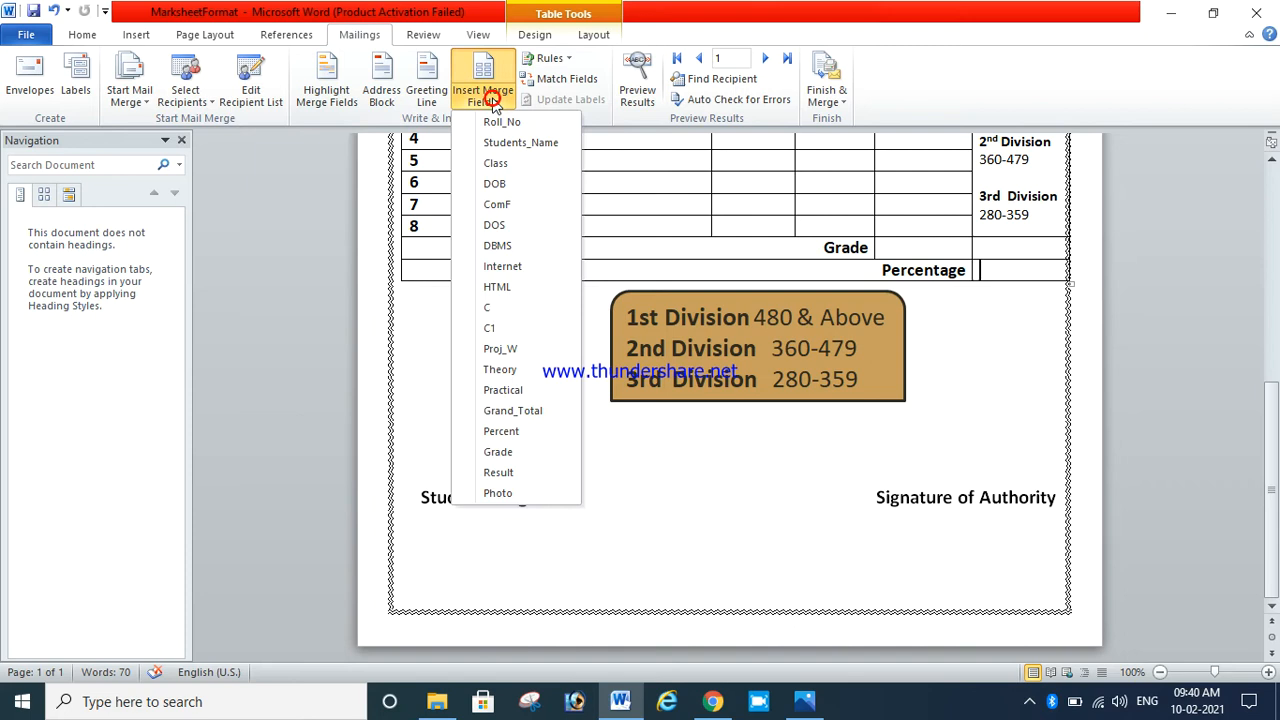
left_click(505, 431)
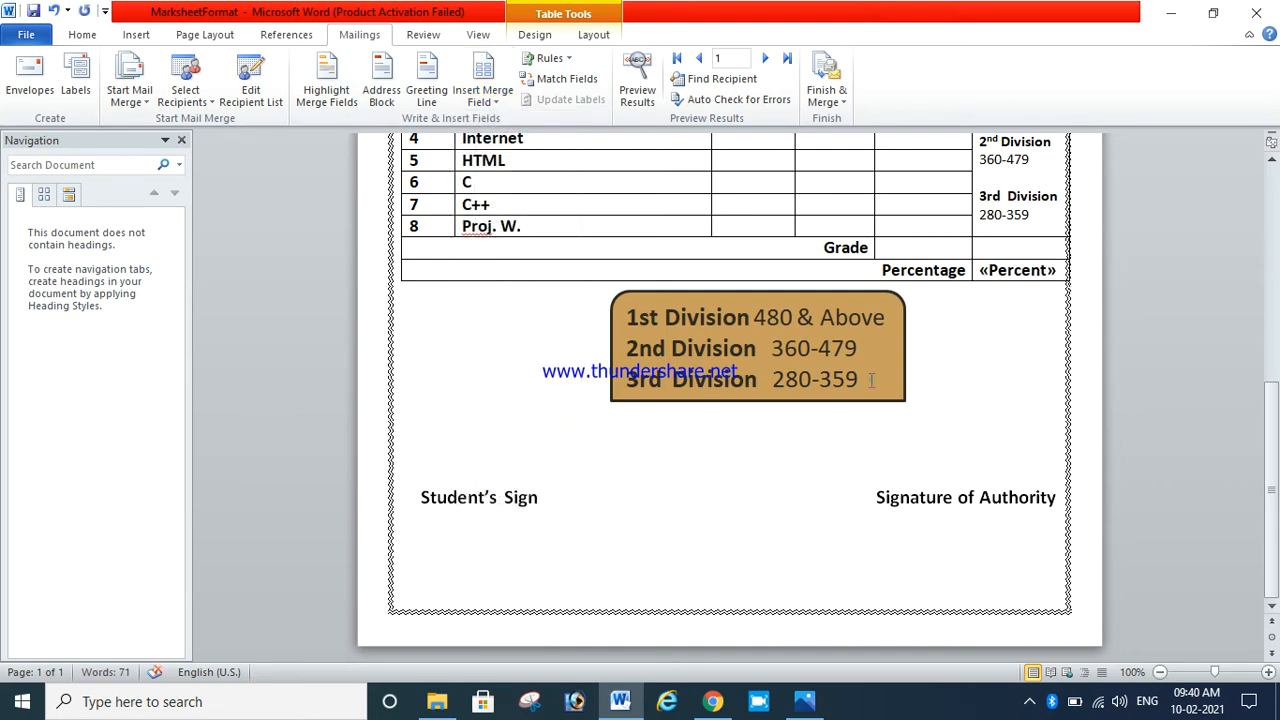
left_click(902, 250)
left_click(506, 106)
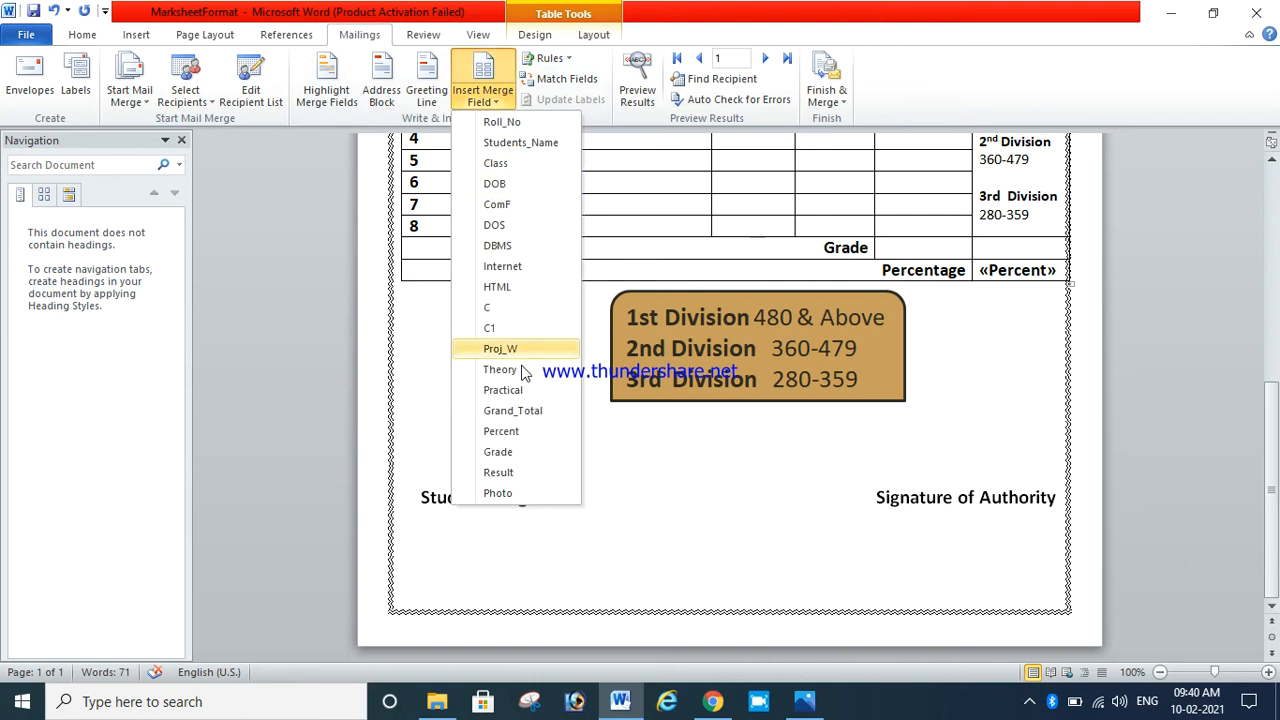
left_click(502, 457)
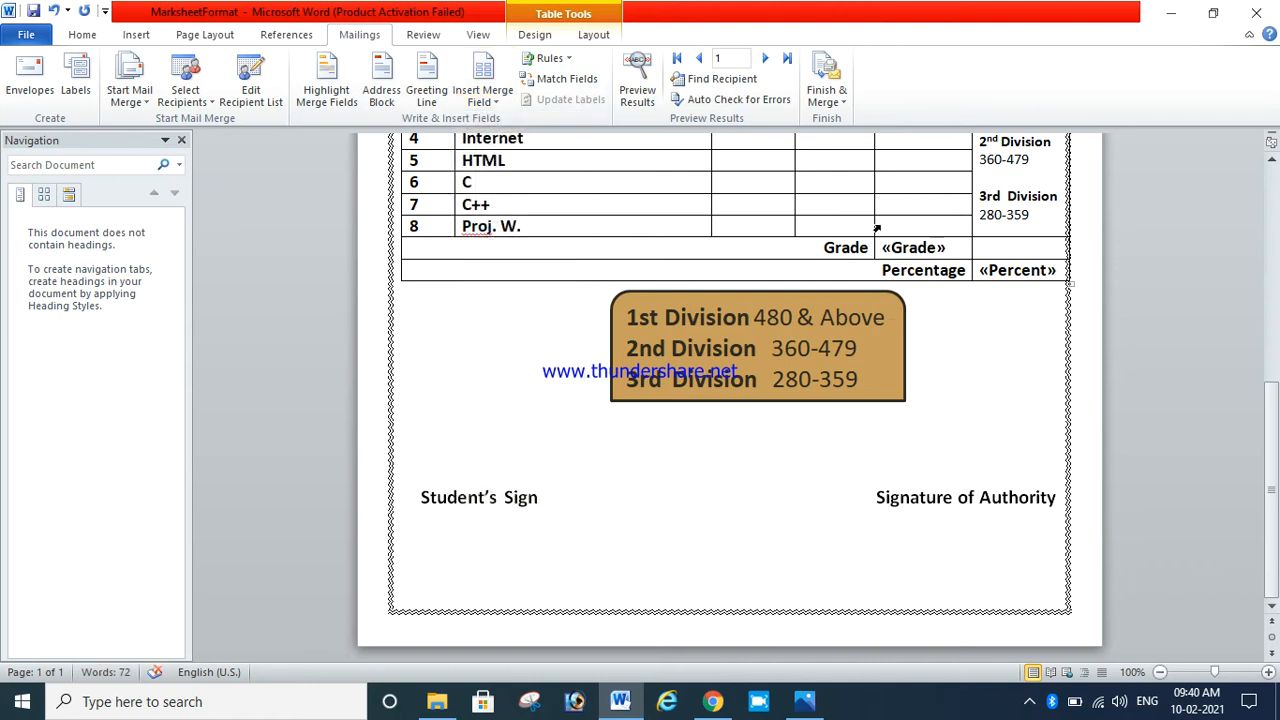
Step: Replace the Theory merge field in the Com.F. row's Theory cell with the ComF merge field
scroll(1029, 280, "up", 4)
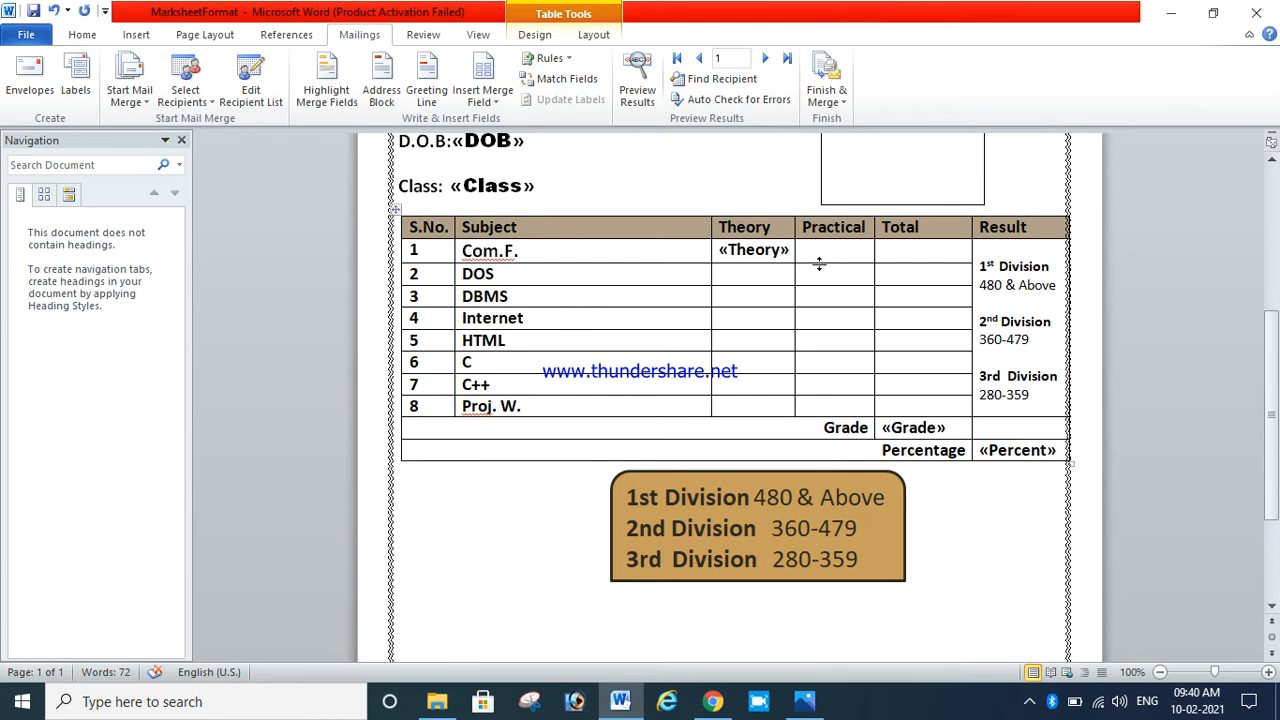
left_click(918, 250)
left_click(731, 273)
left_click(773, 250)
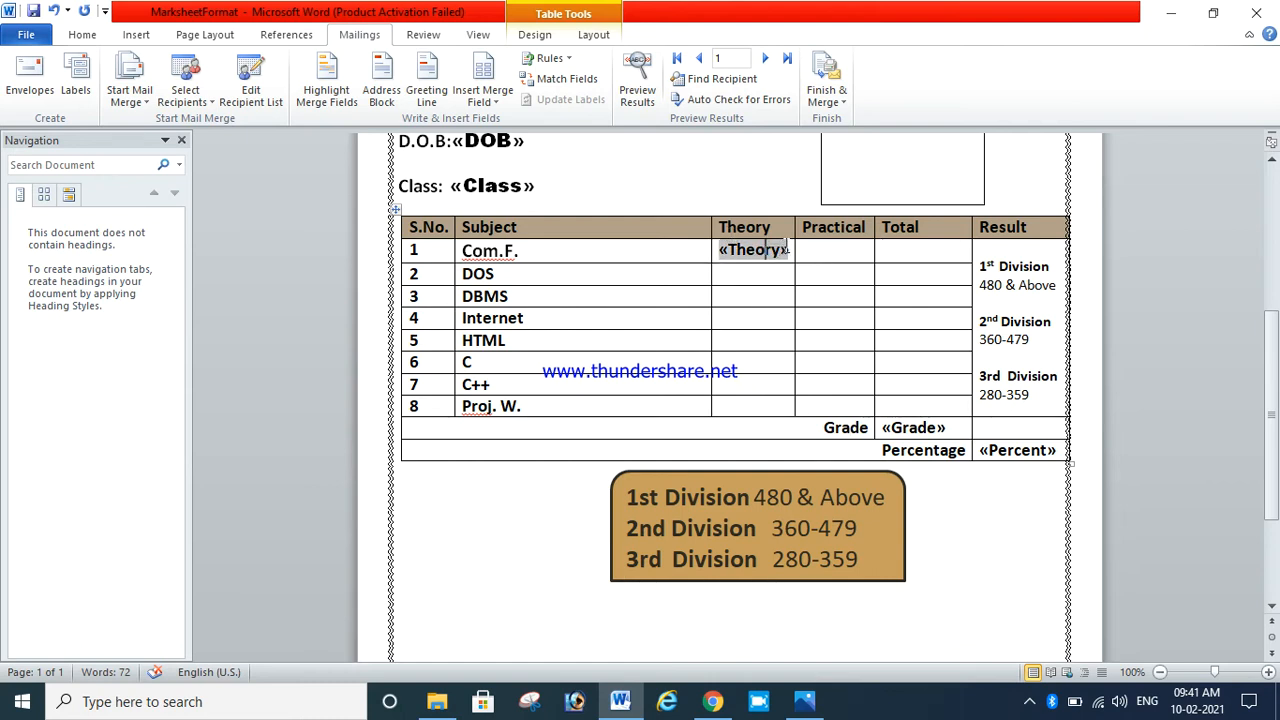
key("BackSpace")
left_click(779, 251)
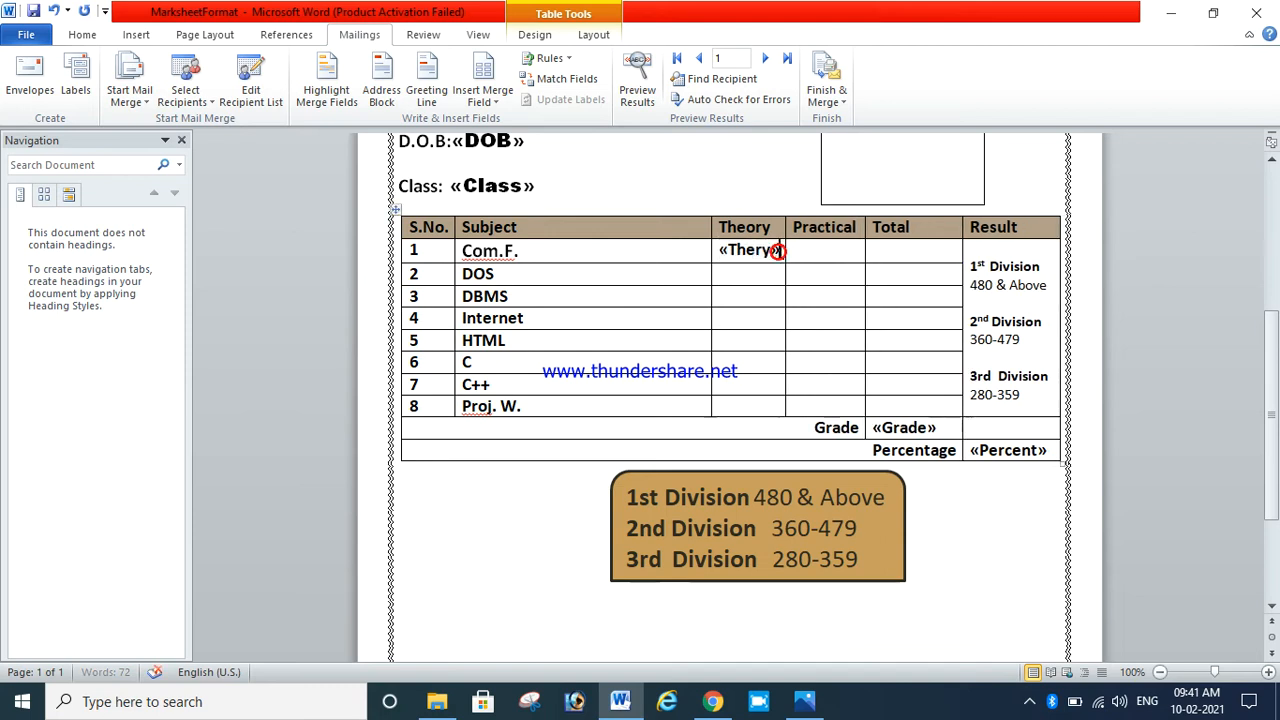
left_click(779, 251)
left_click(778, 251)
key("BackSpace")
key("BackSpace")
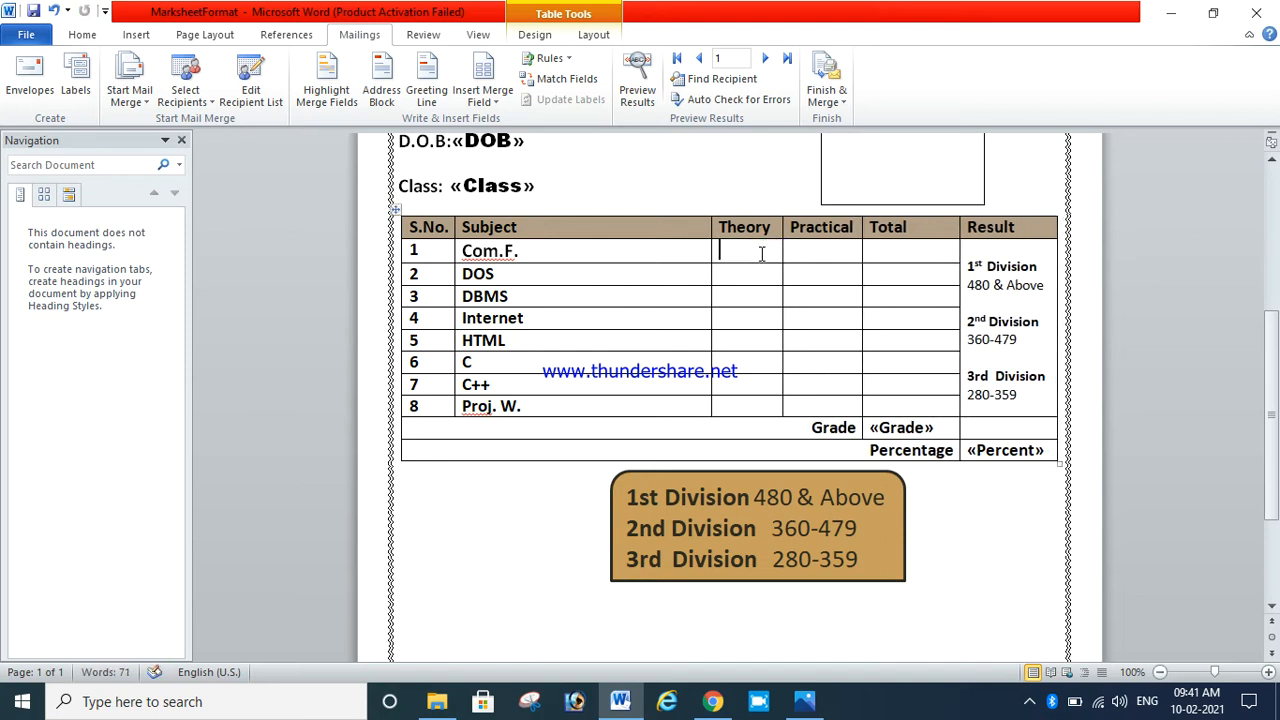
left_click(475, 106)
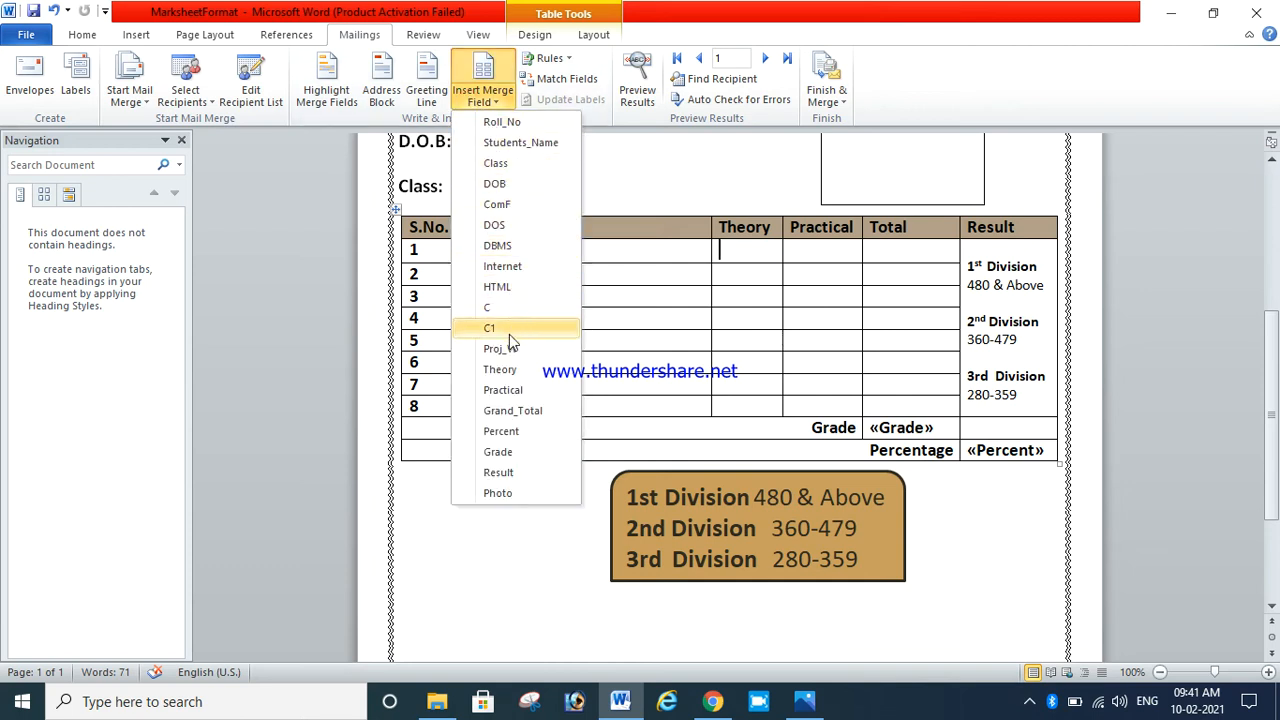
left_click(497, 205)
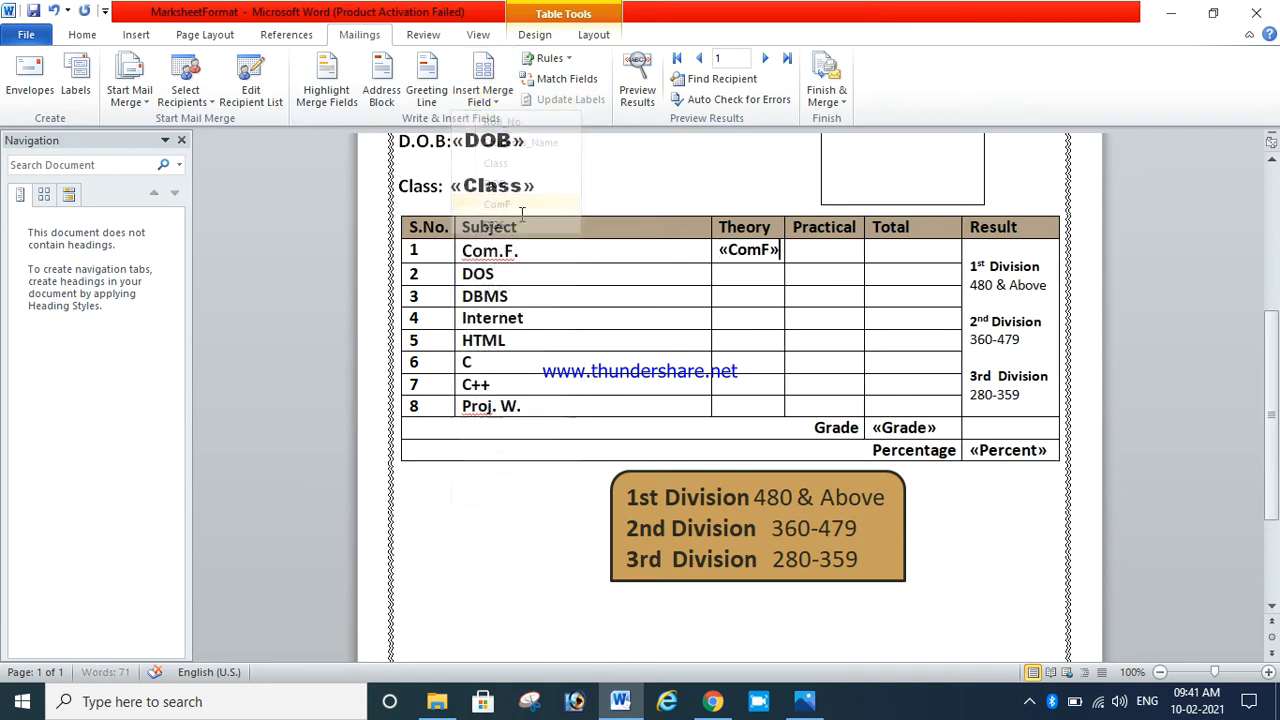
Step: Insert the DOS and DBMS merge fields in the Theory cells of the matching subject rows
left_click(724, 277)
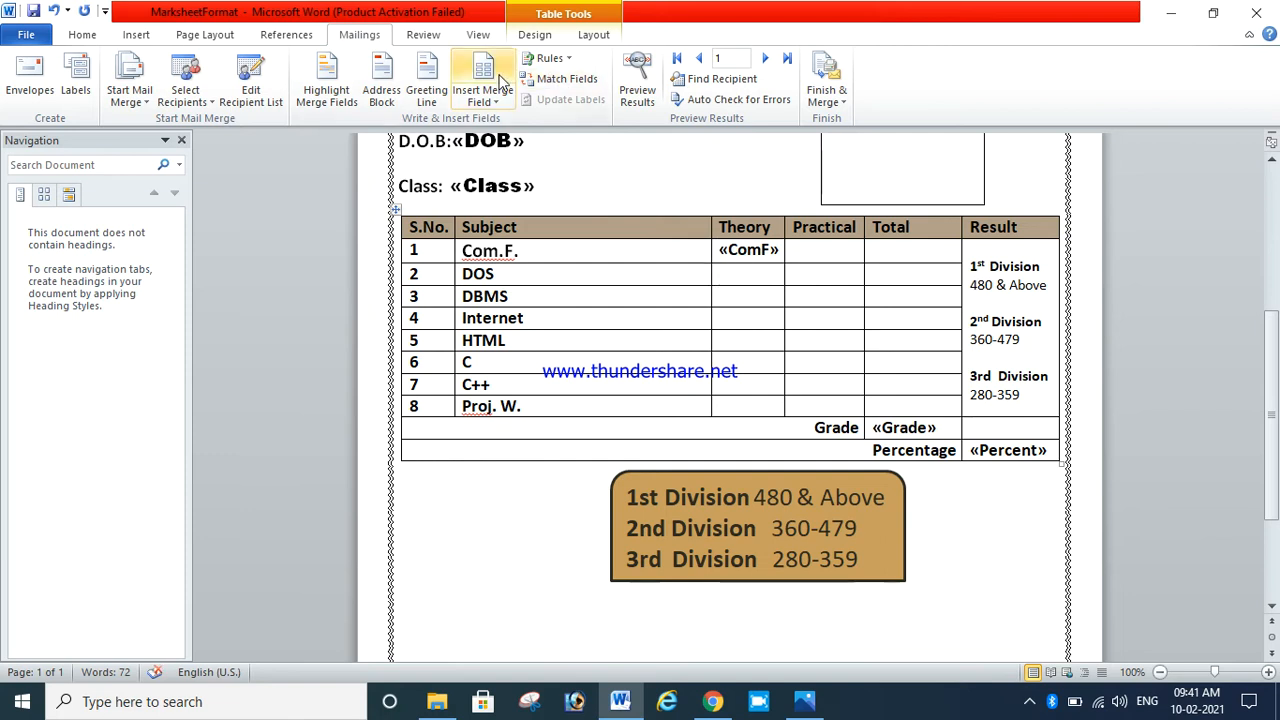
left_click(477, 106)
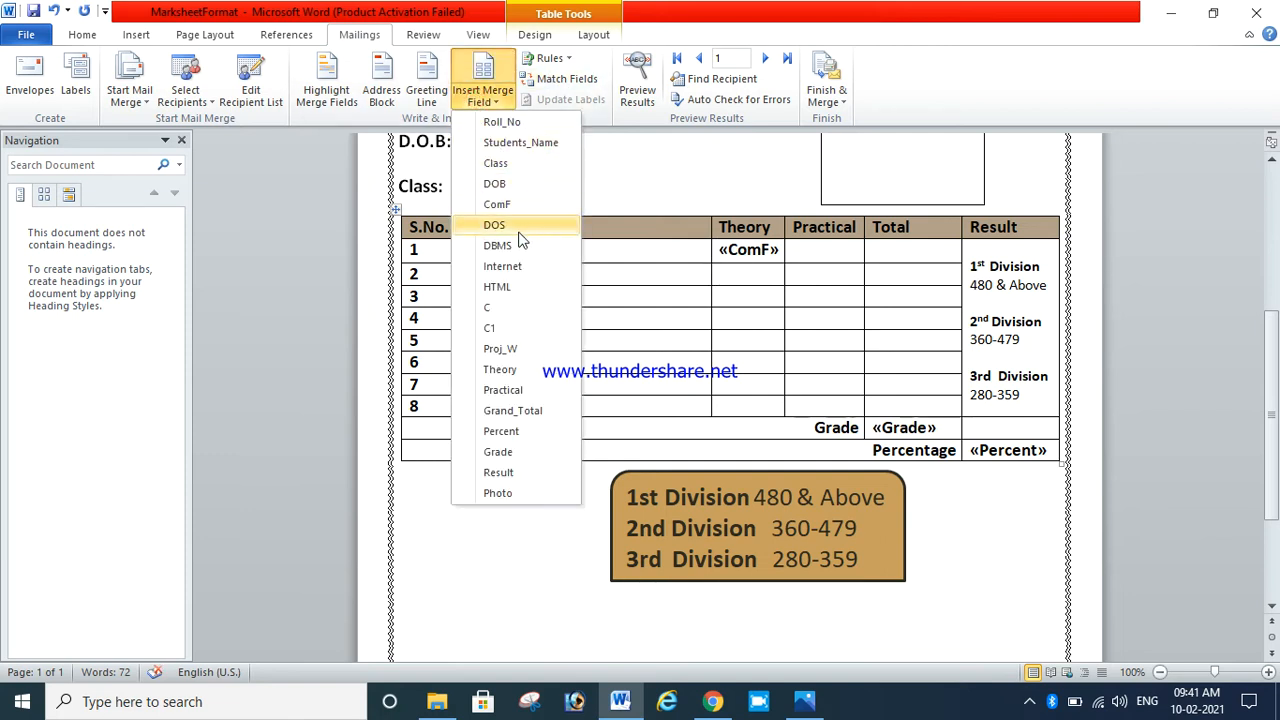
left_click(518, 226)
left_click(731, 298)
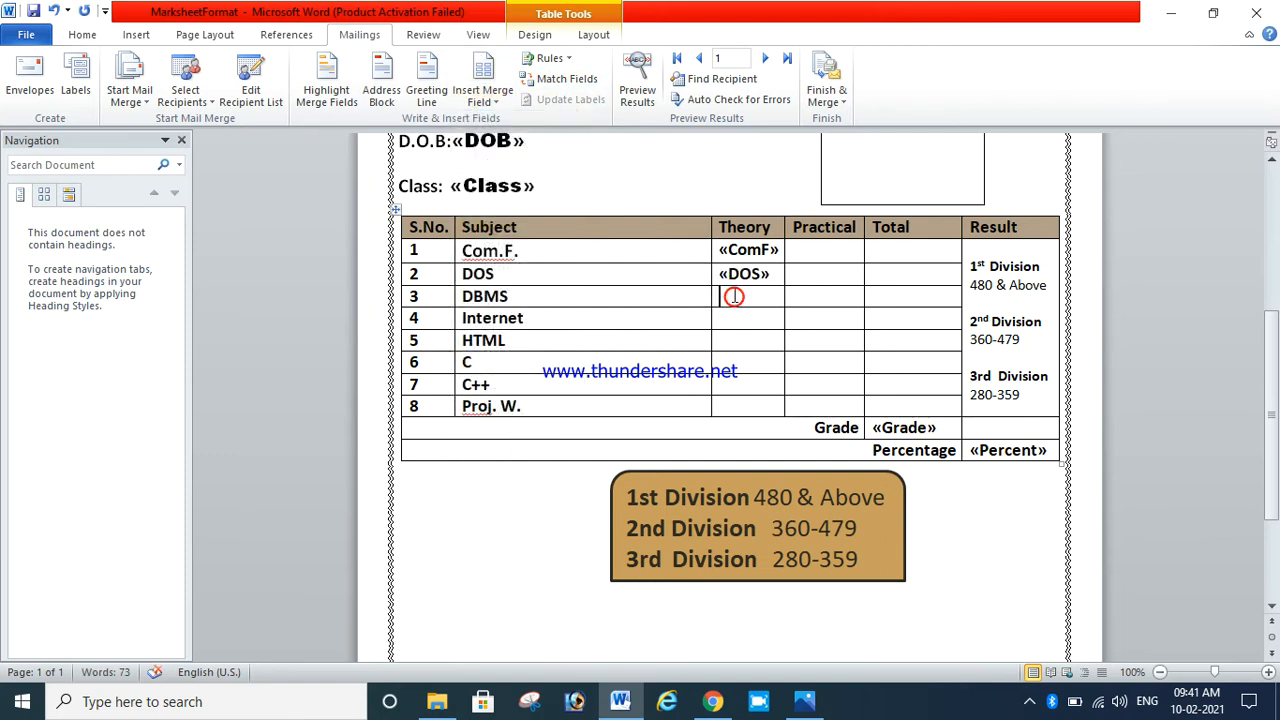
left_click(487, 100)
left_click(505, 246)
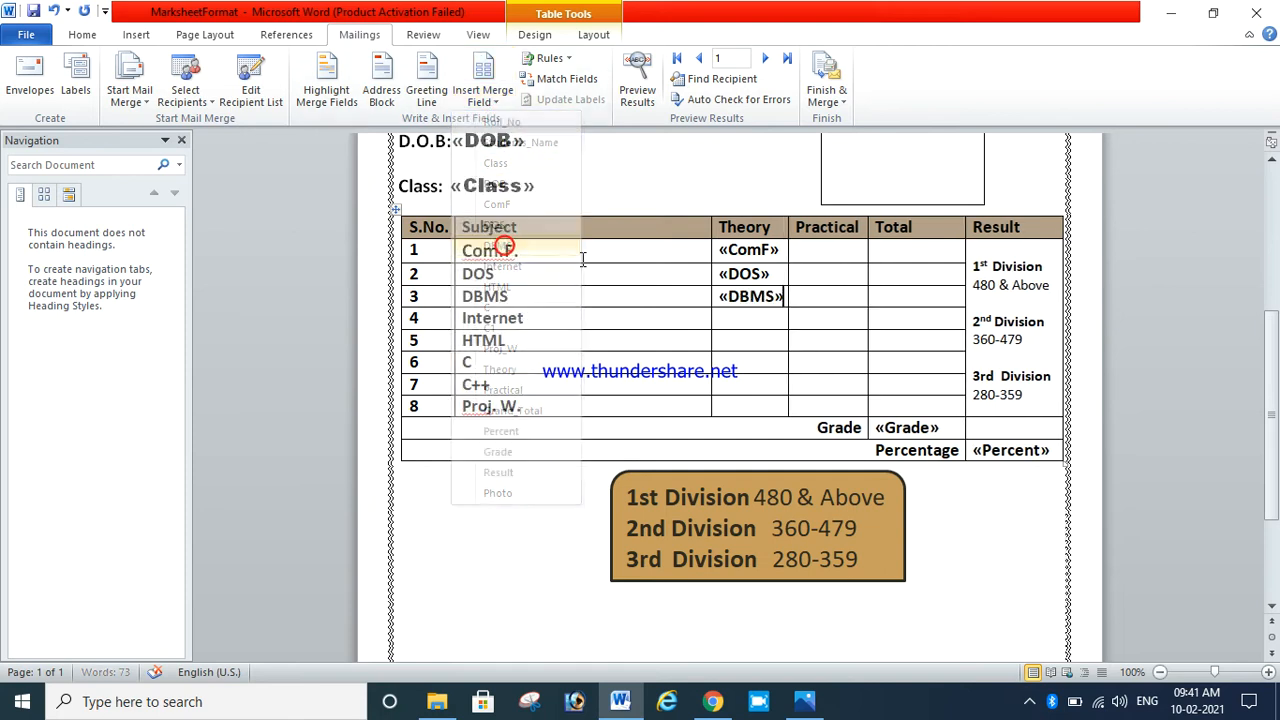
Step: Insert the Internet and HTML merge fields in the Theory cells of the matching subject rows
left_click(725, 322)
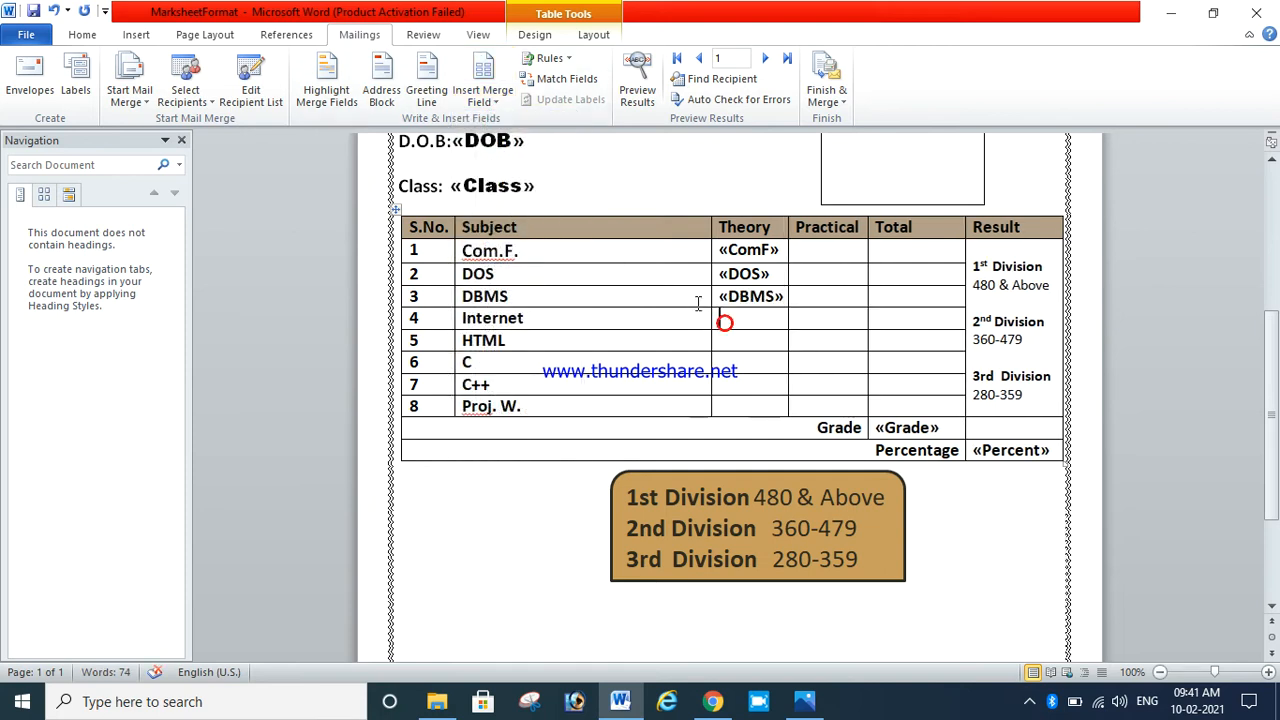
left_click(485, 95)
left_click(509, 266)
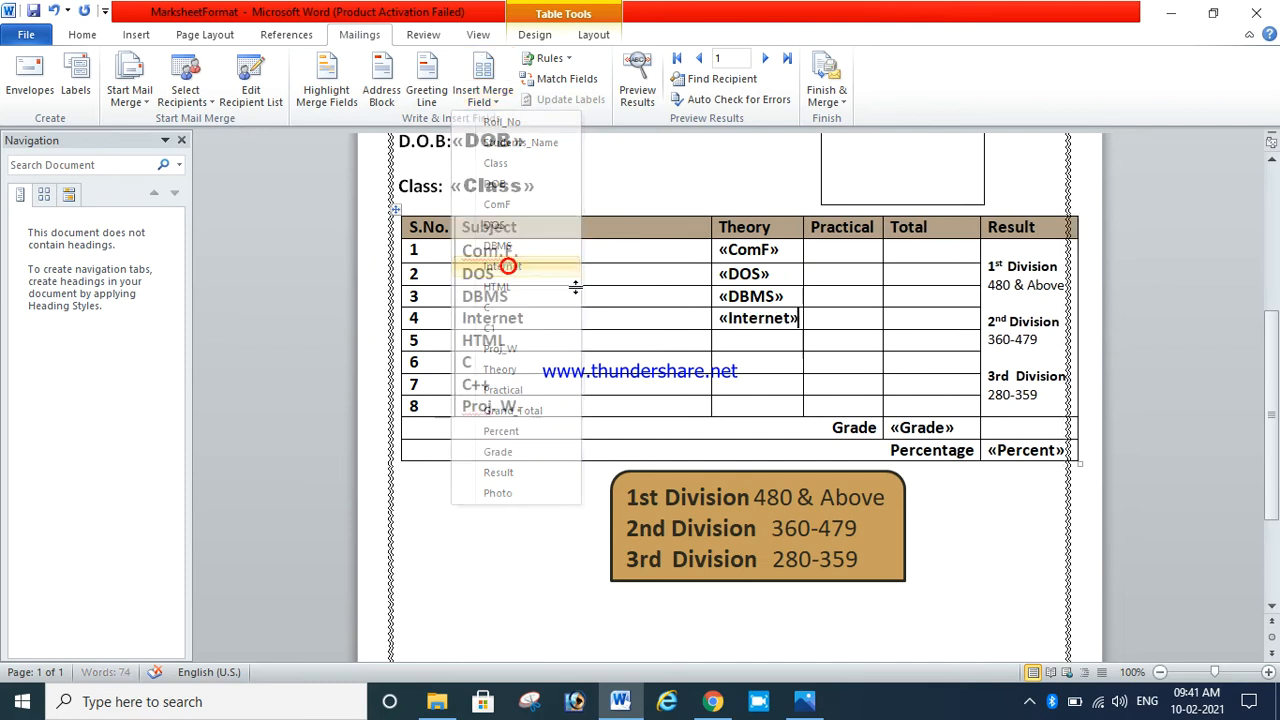
left_click(728, 341)
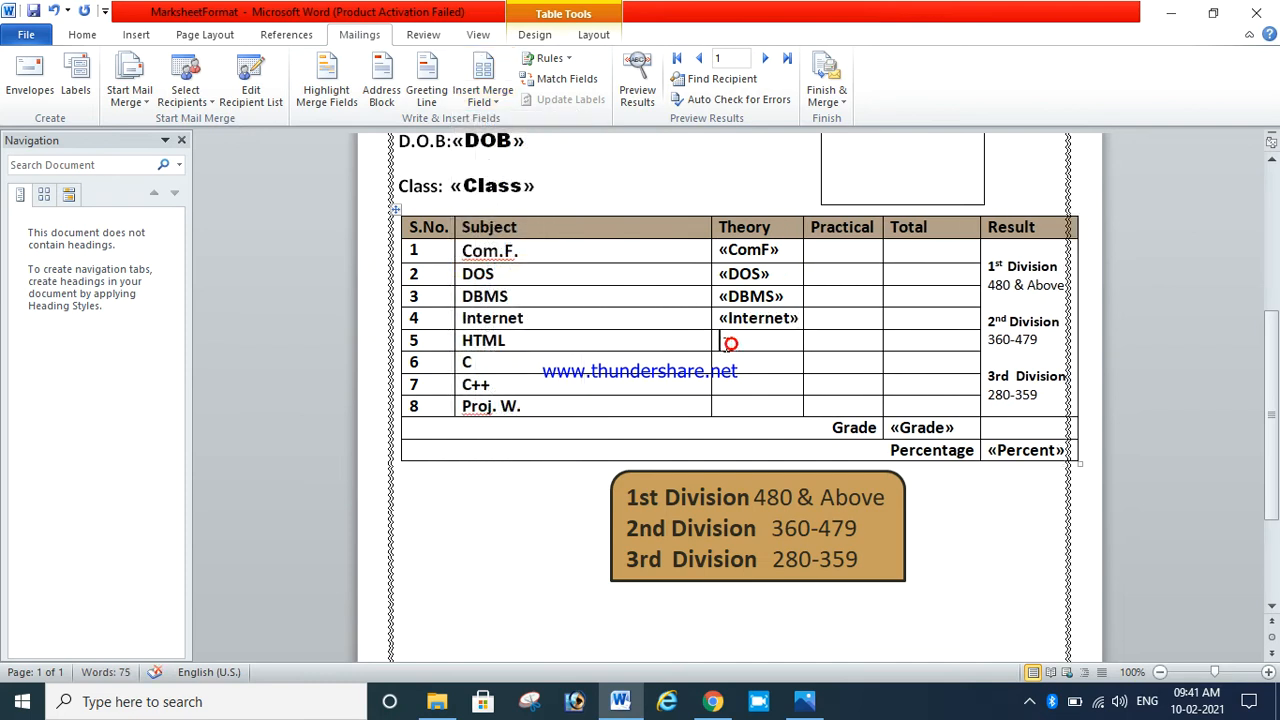
left_click(483, 92)
left_click(525, 287)
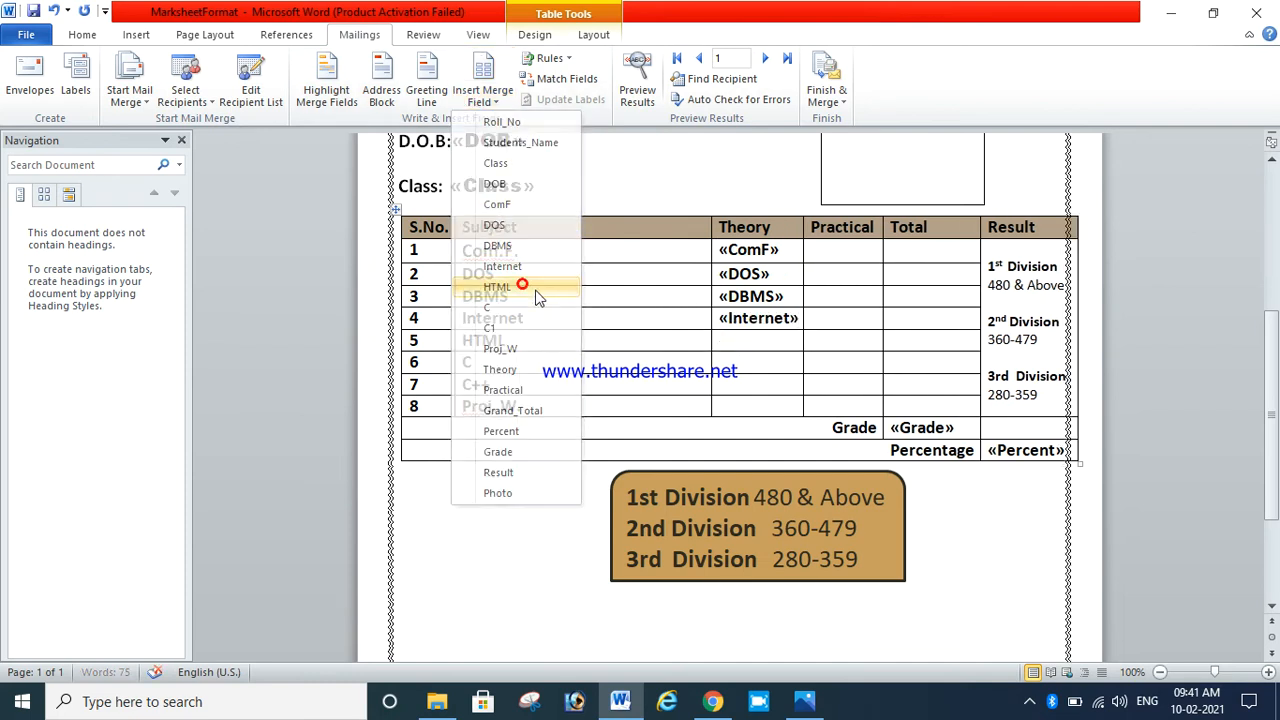
Step: Fill the Theory cells of the C, C++ and Proj. W. rows with the C, C1 and Proj_W merge fields
left_click(742, 366)
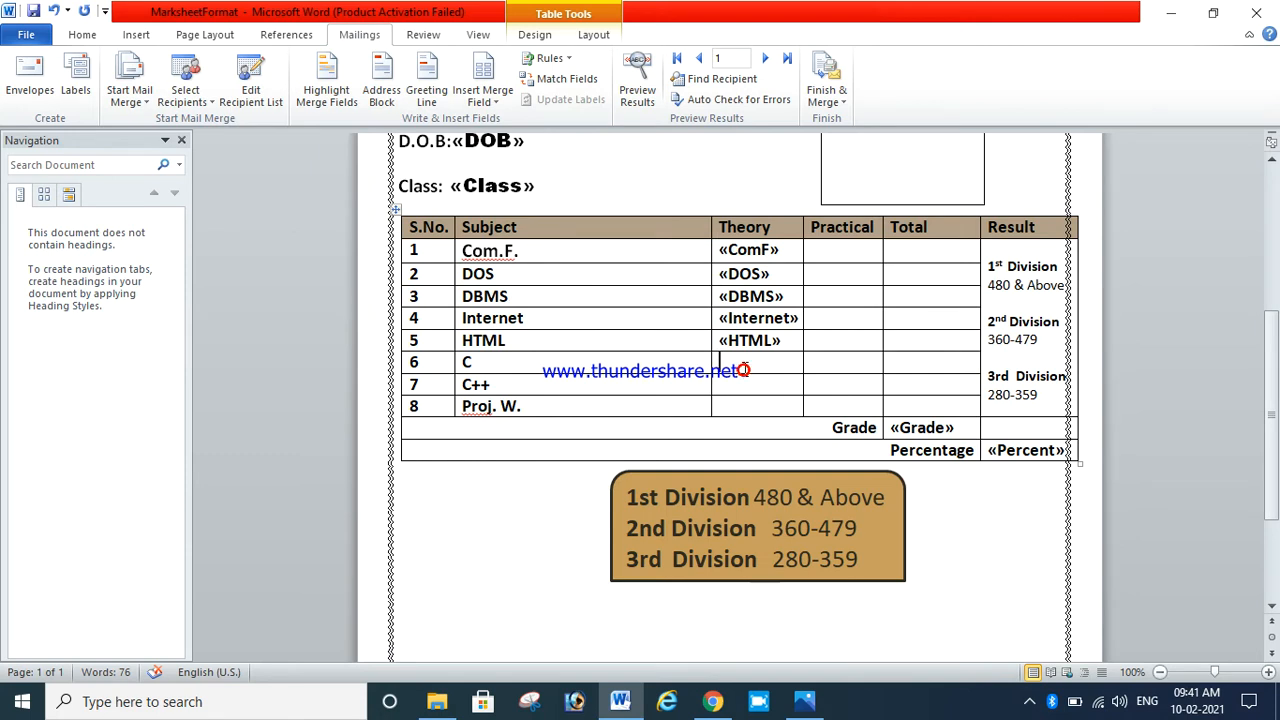
left_click(490, 98)
left_click(510, 312)
left_click(484, 95)
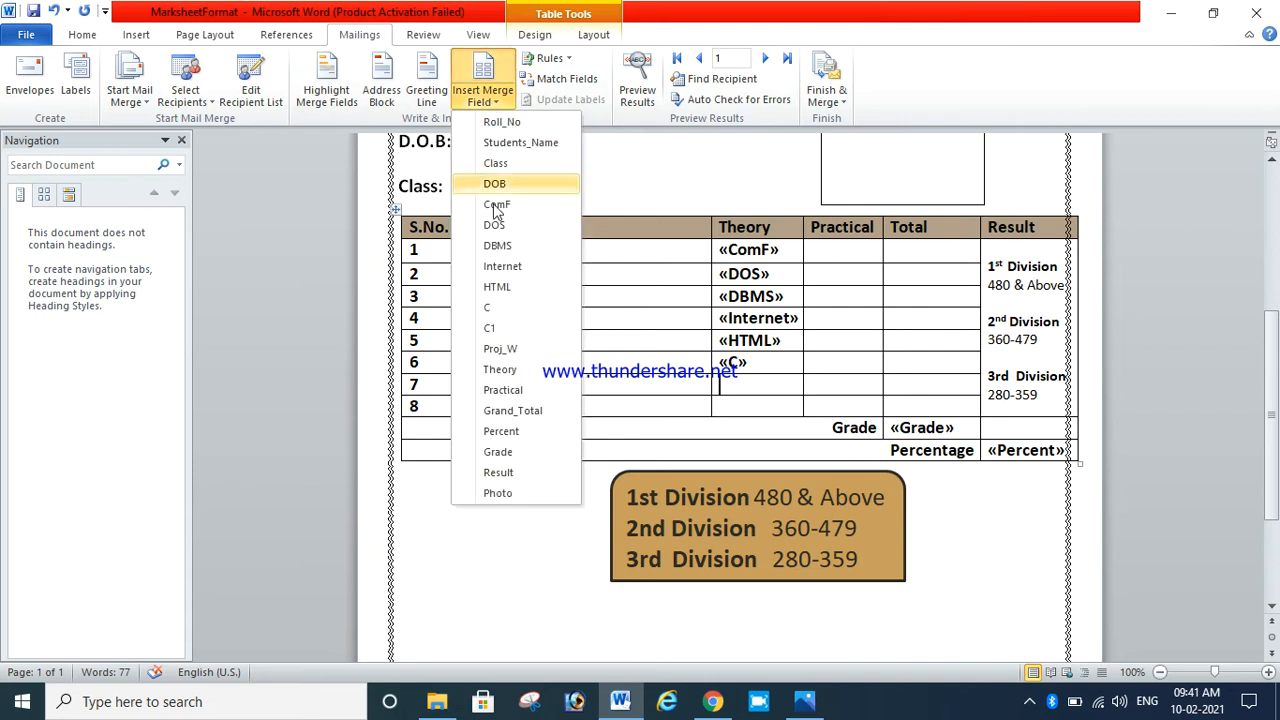
left_click(508, 332)
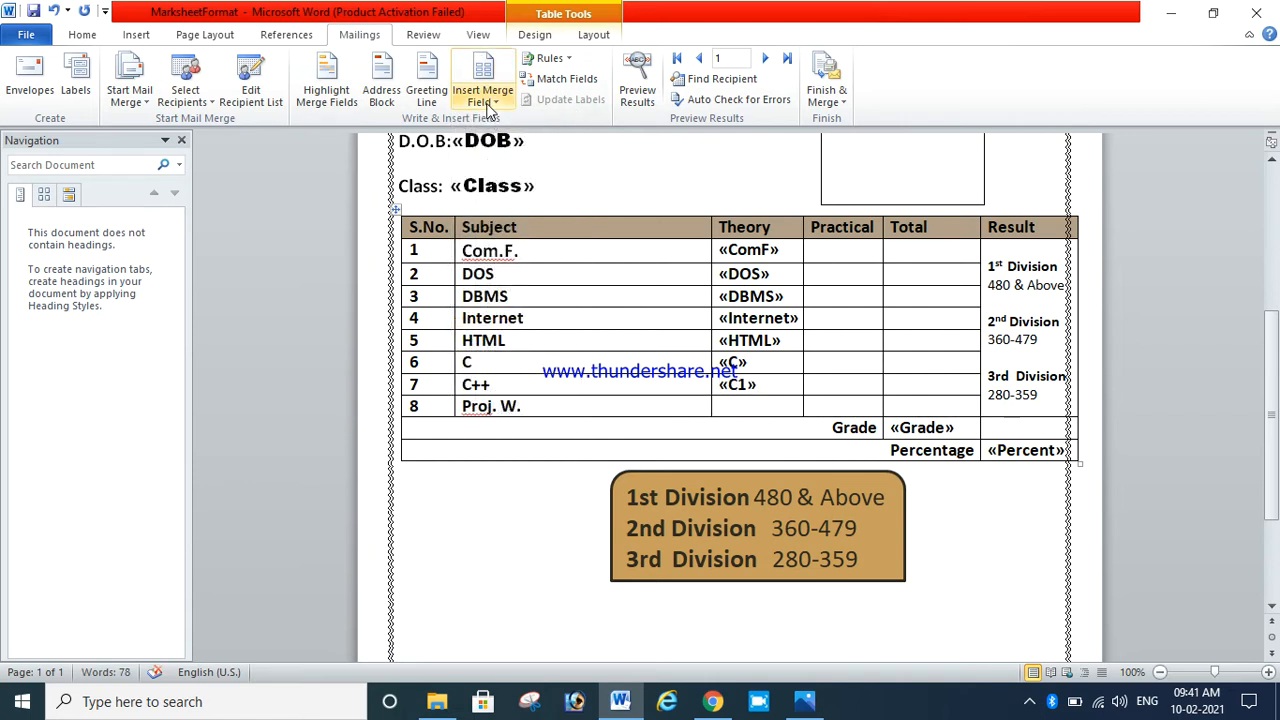
left_click(488, 110)
left_click(506, 352)
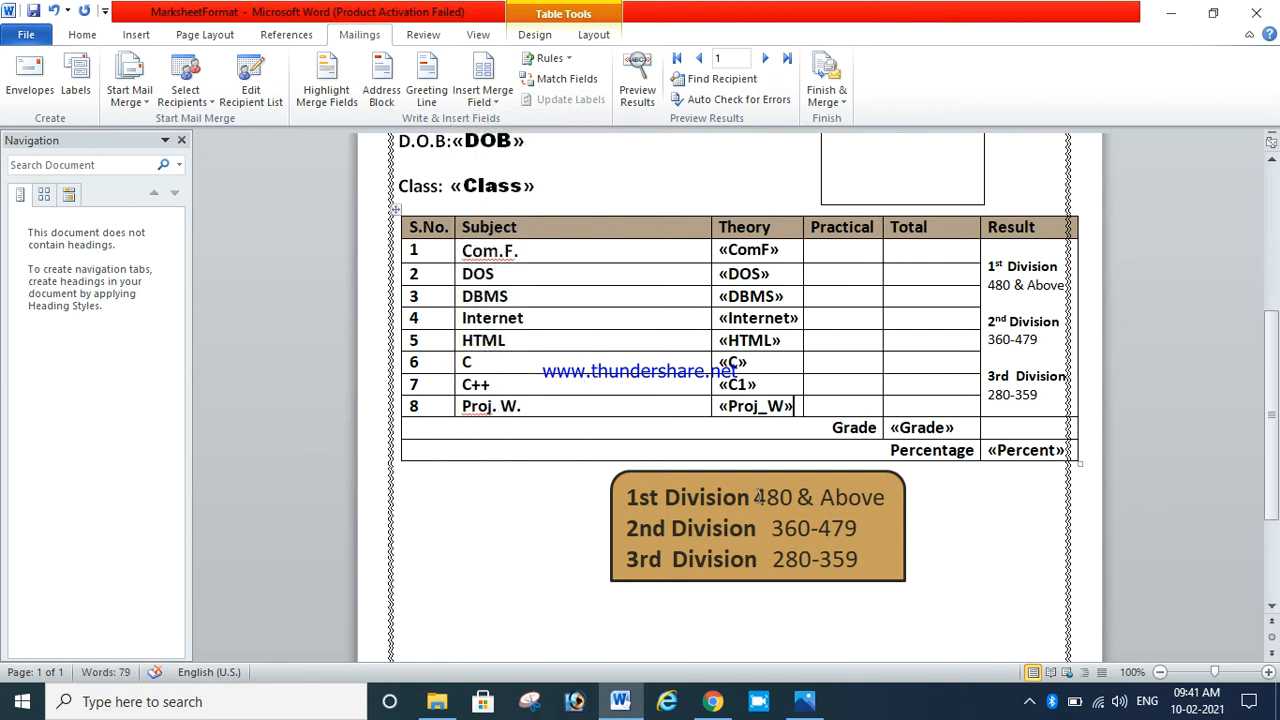
Step: Merge the Practical column's cells from the Com.F. row through the Proj. W. row into one cell
left_click(831, 251)
left_click_drag(828, 250, 831, 405)
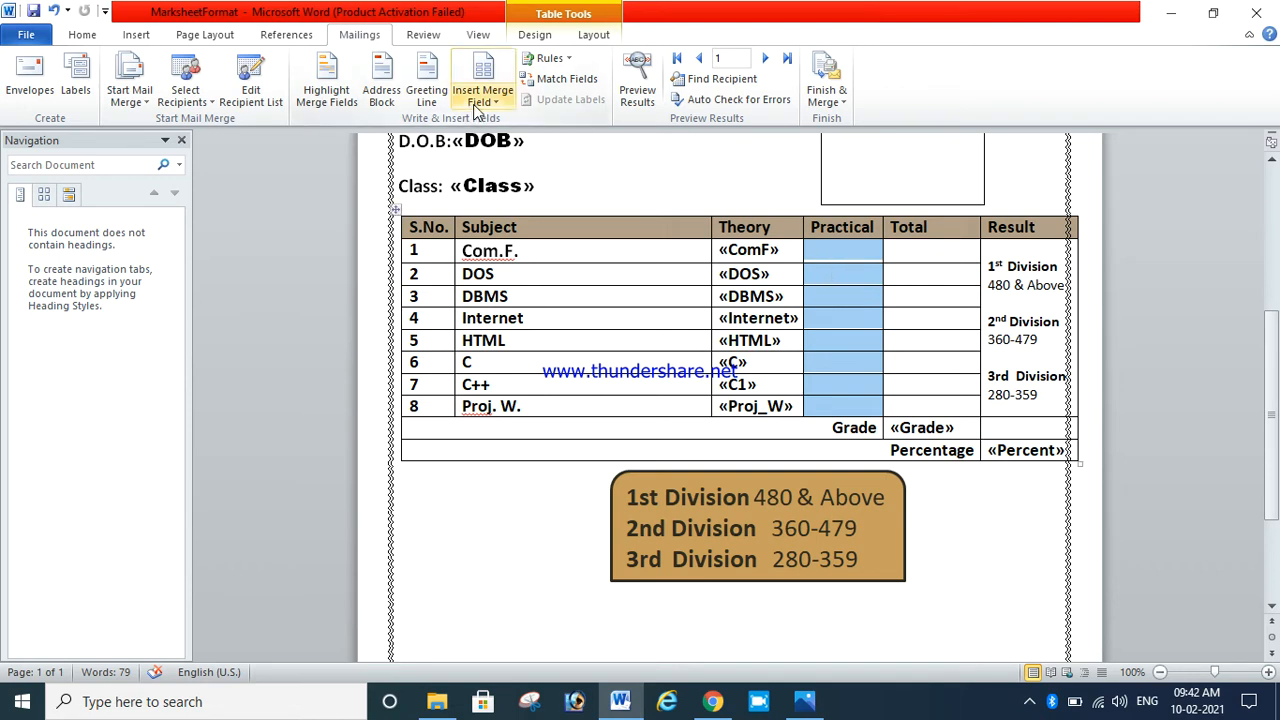
left_click(82, 34)
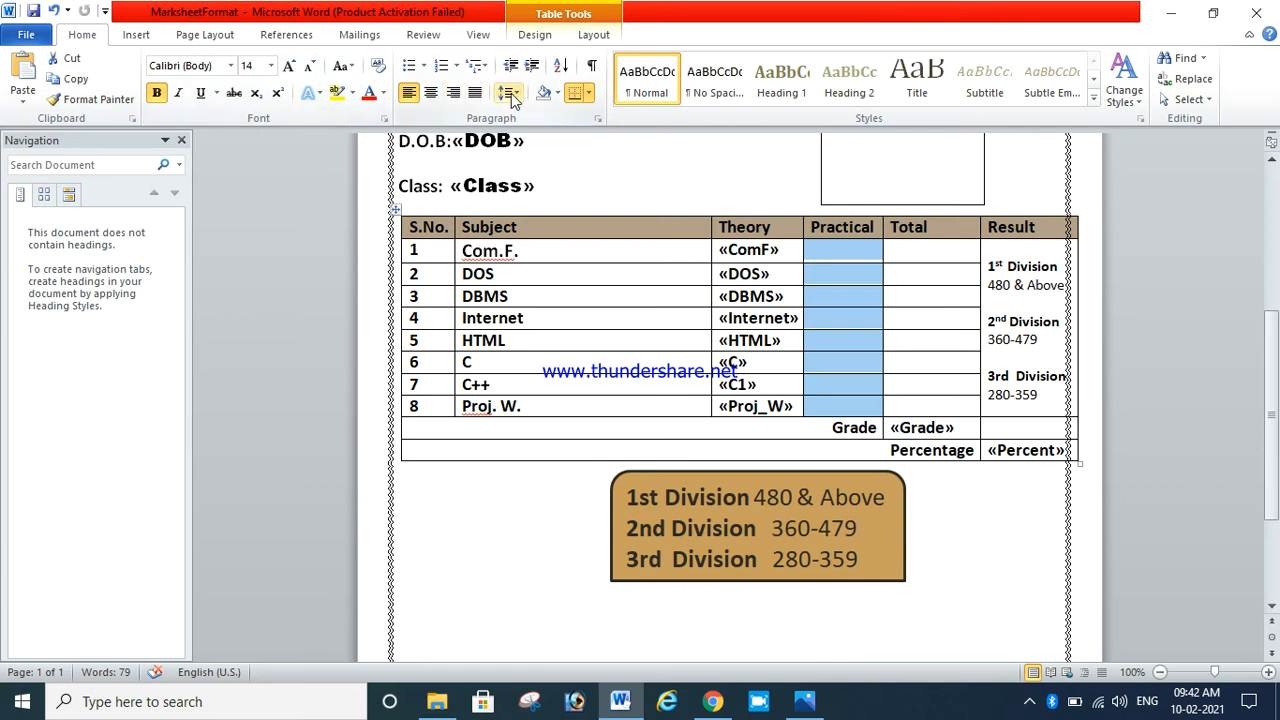
left_click(589, 93)
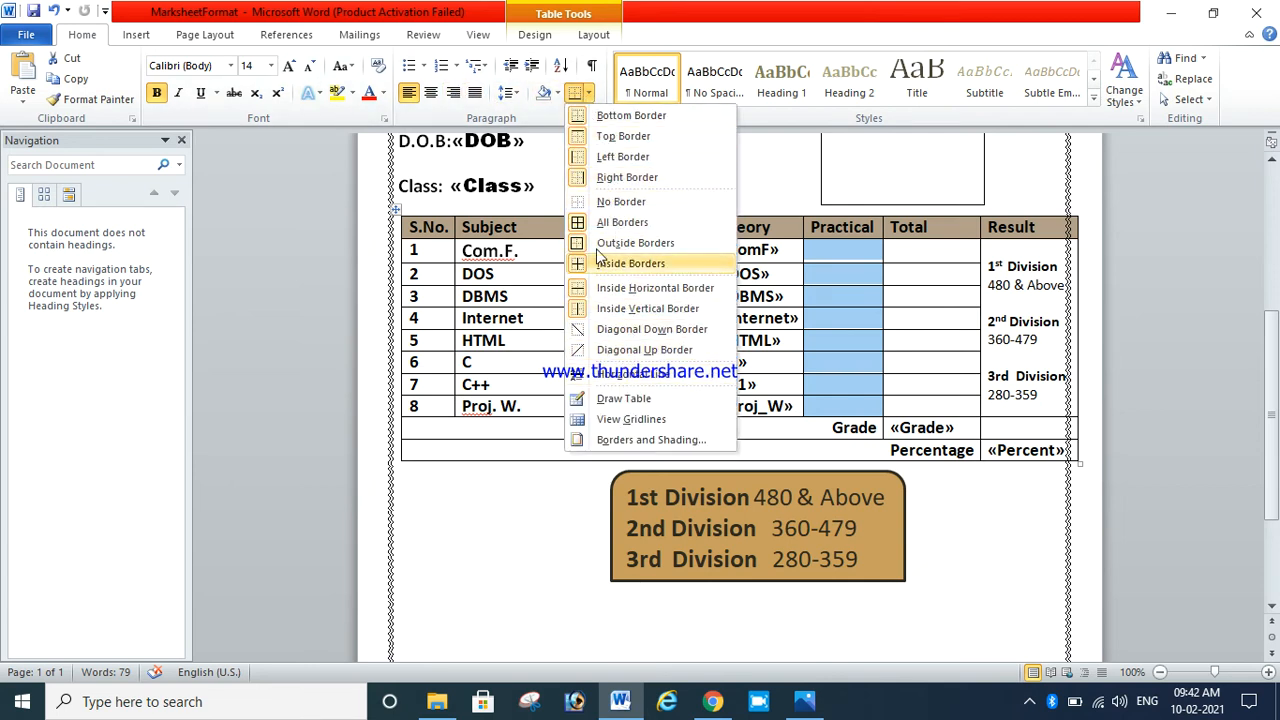
left_click(534, 108)
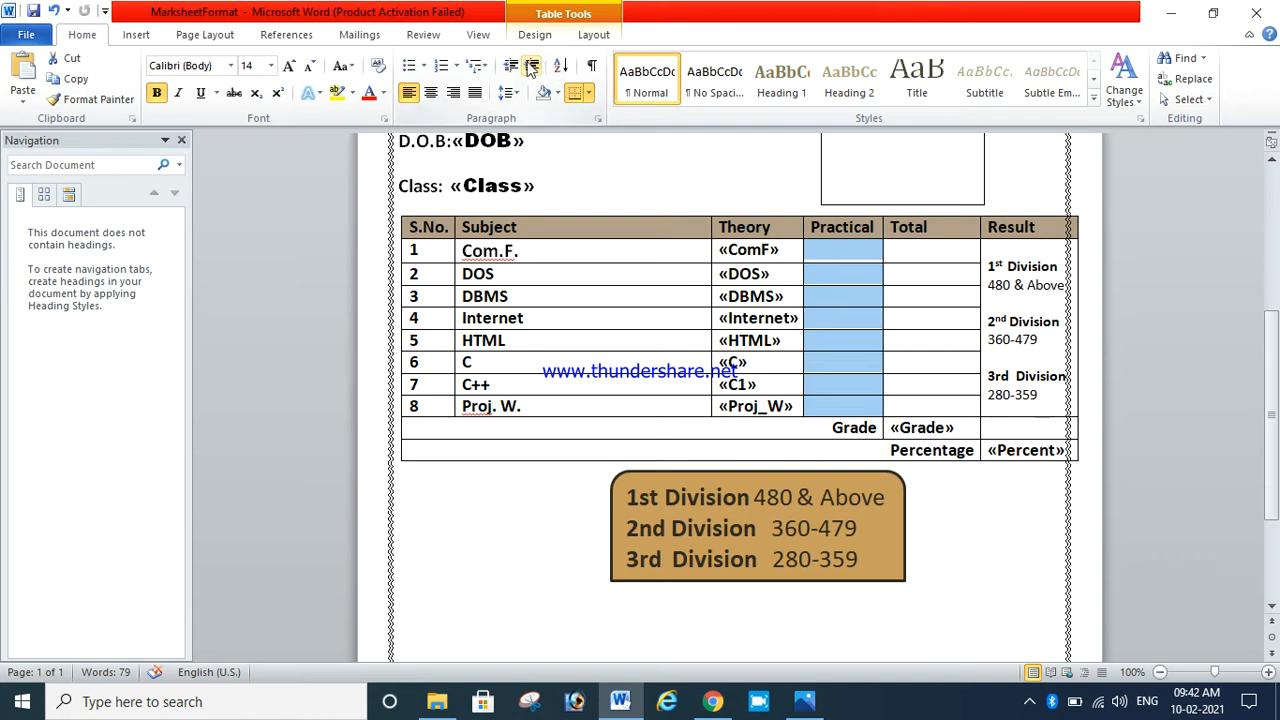
right_click(833, 289)
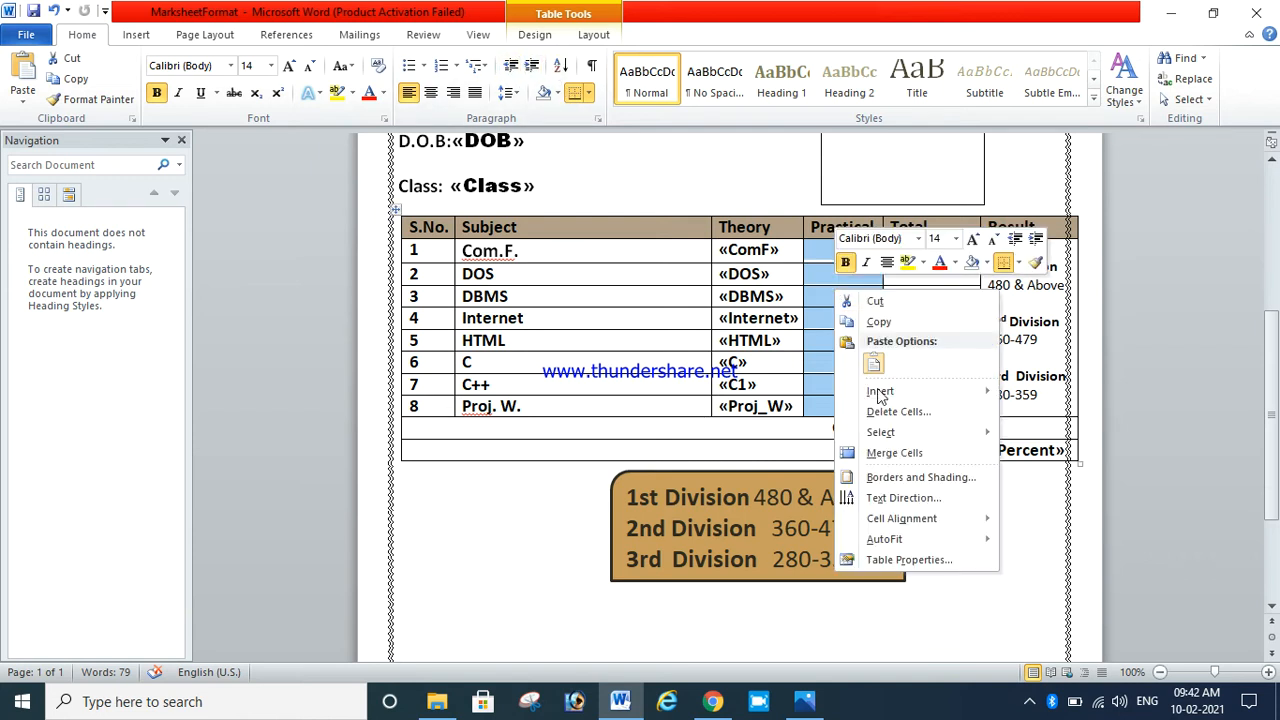
left_click(901, 456)
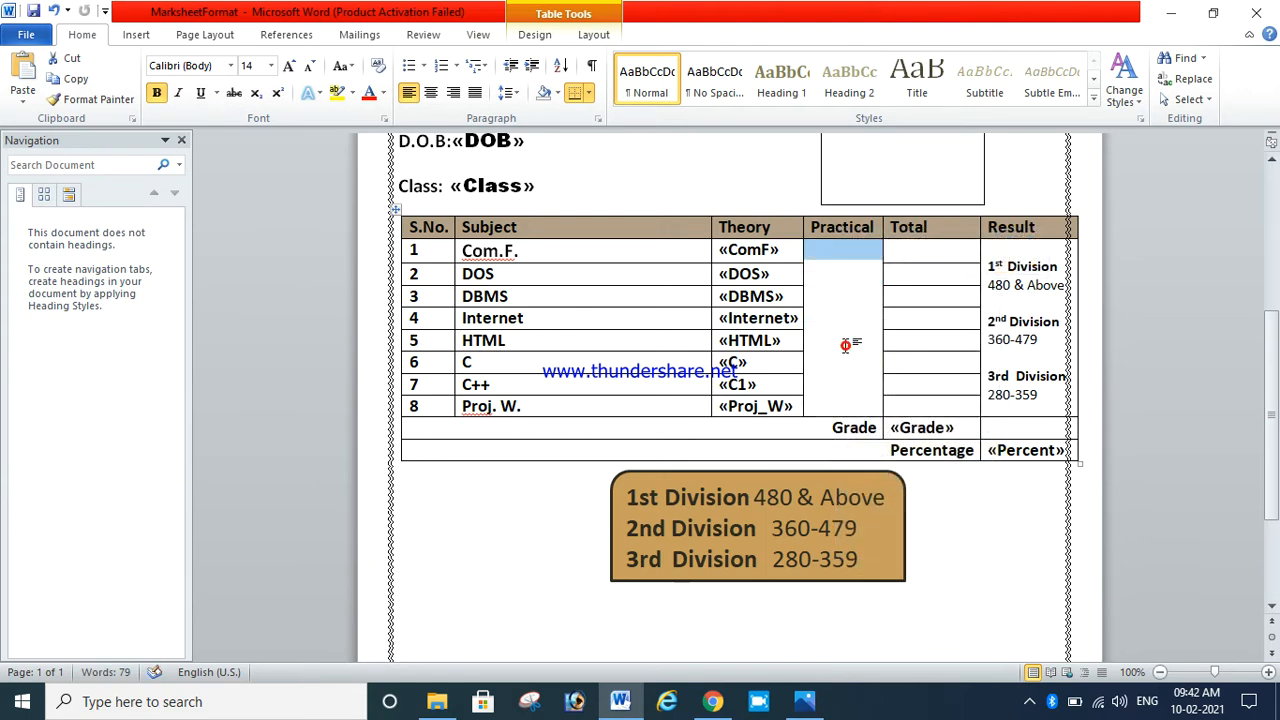
Step: Insert the Practical merge field in the merged cell of the Practical column
left_click(846, 338)
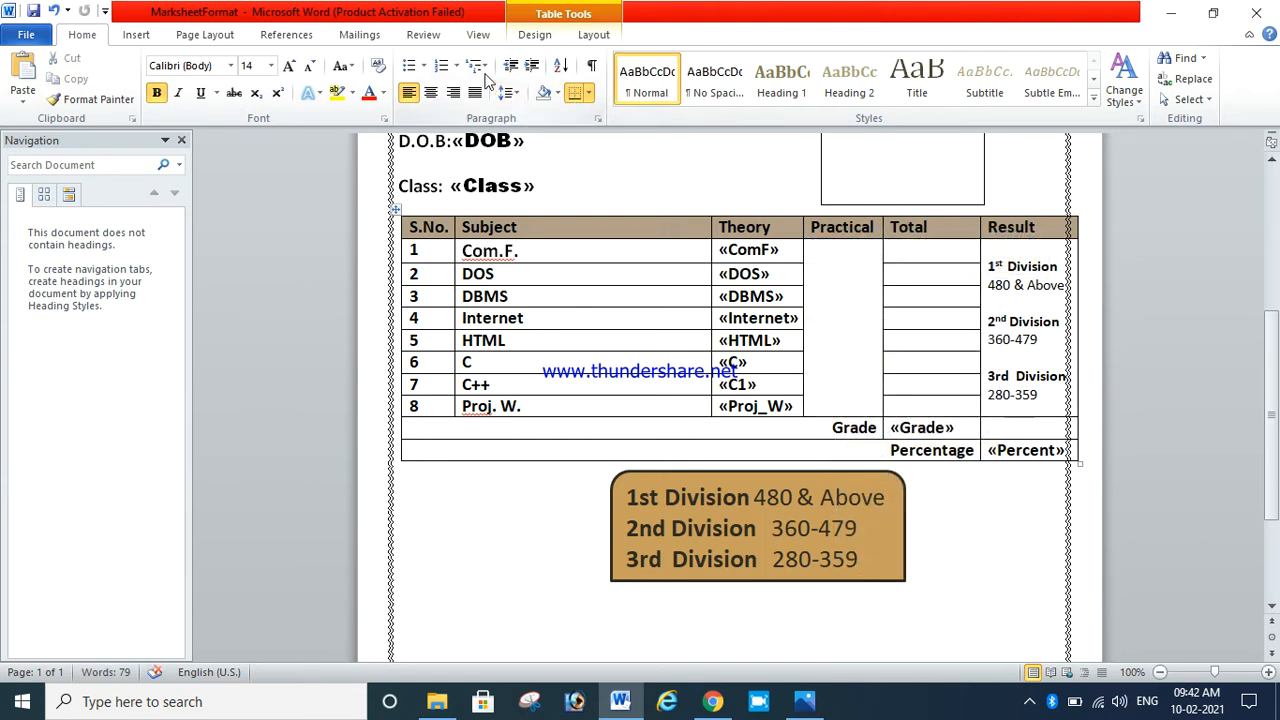
left_click(381, 40)
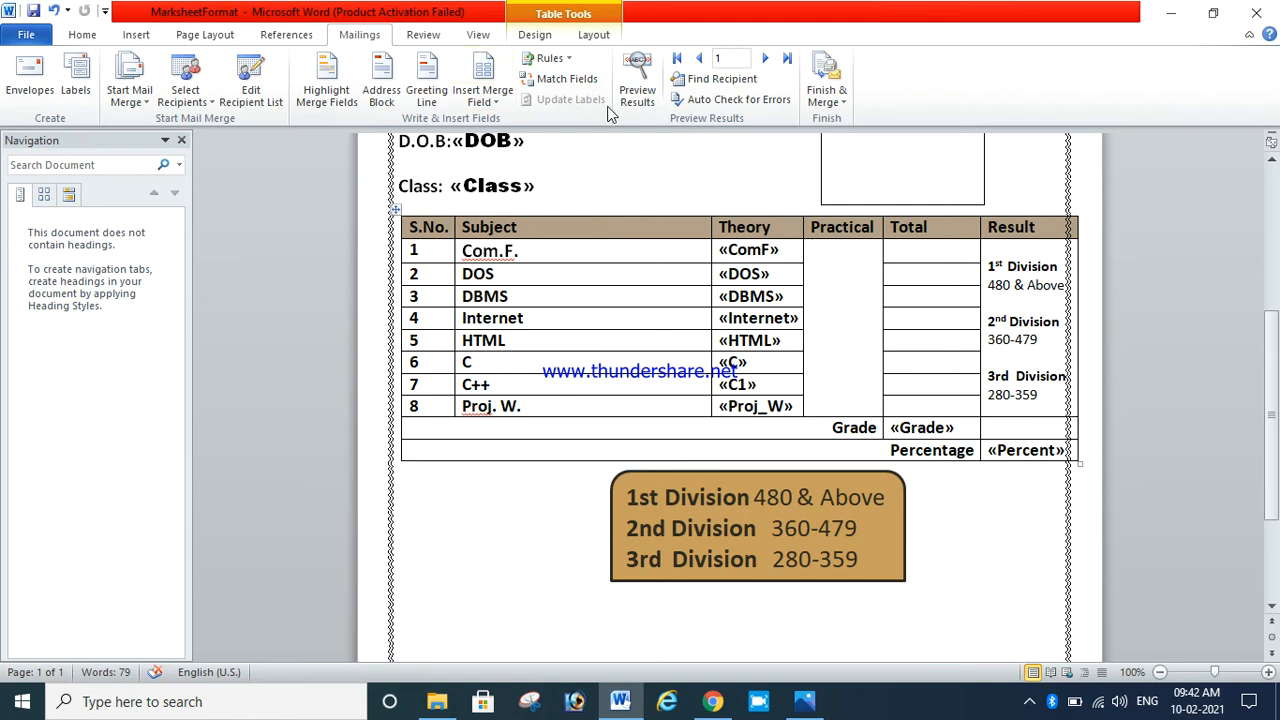
left_click(493, 100)
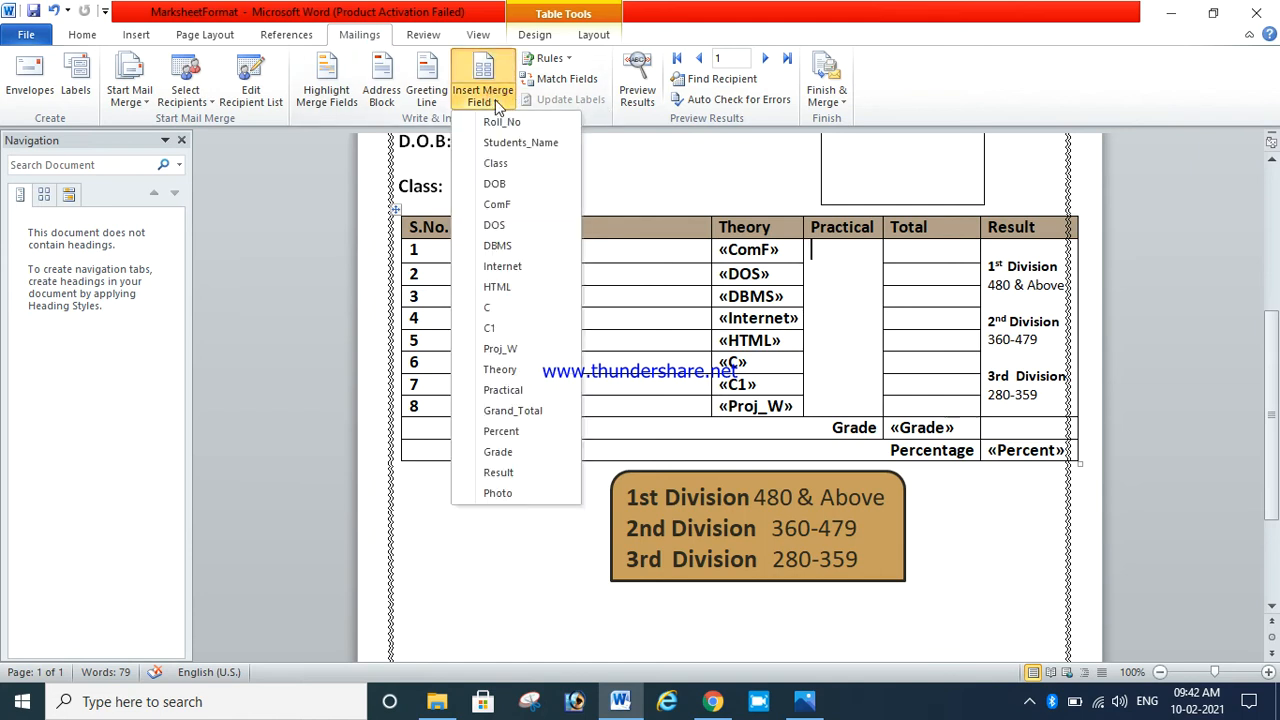
left_click(520, 391)
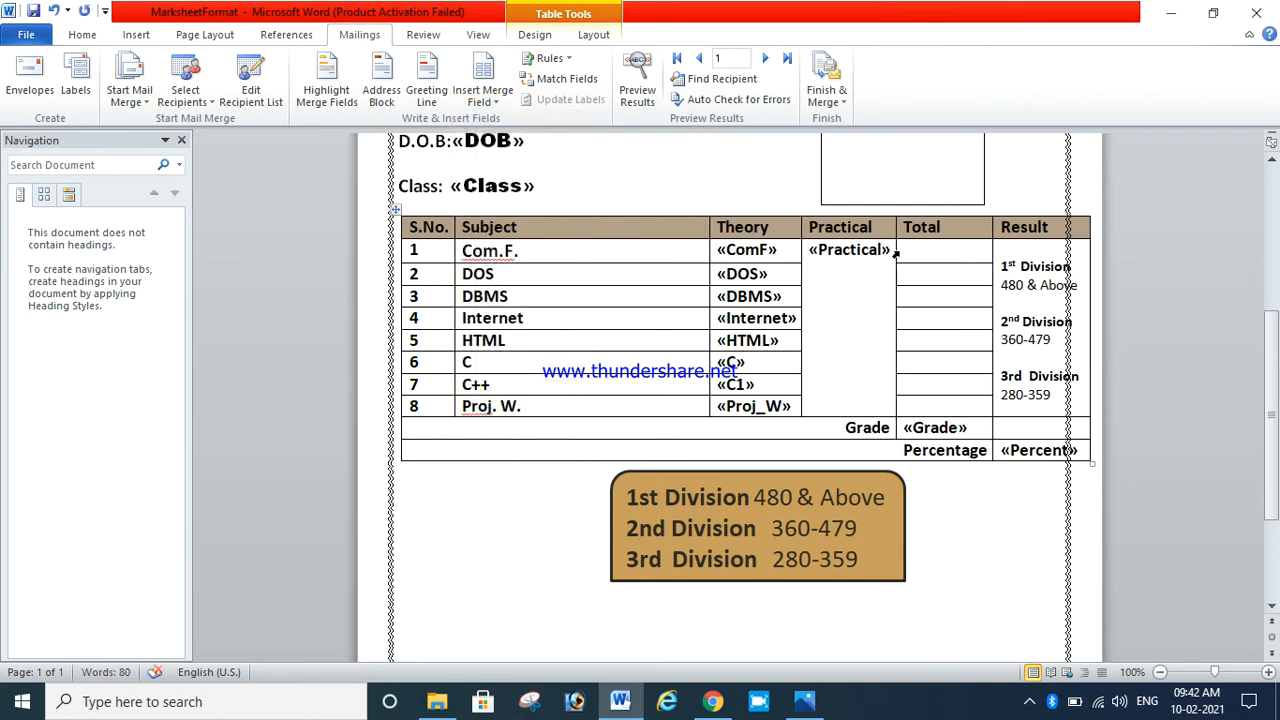
Step: Merge the Total column's cells from the Com.F. row through the Proj. W. row and insert the Grand_Total merge field there
left_click_drag(925, 249, 936, 405)
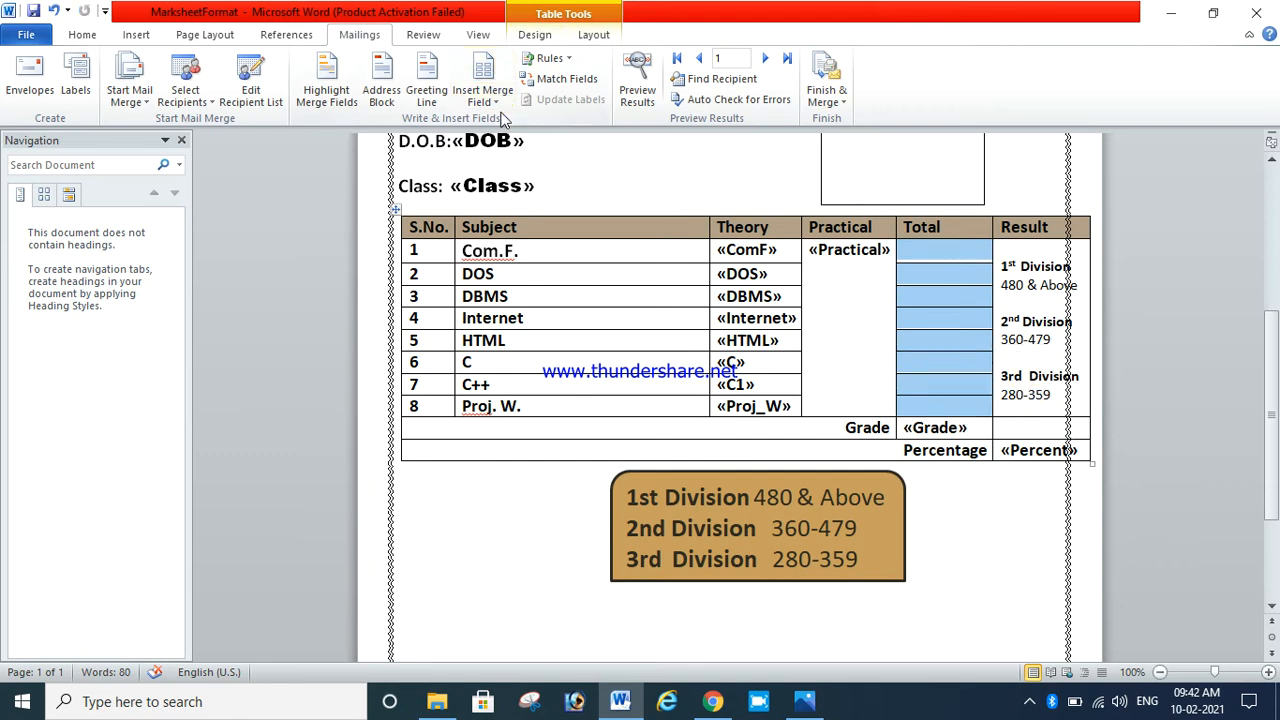
right_click(940, 262)
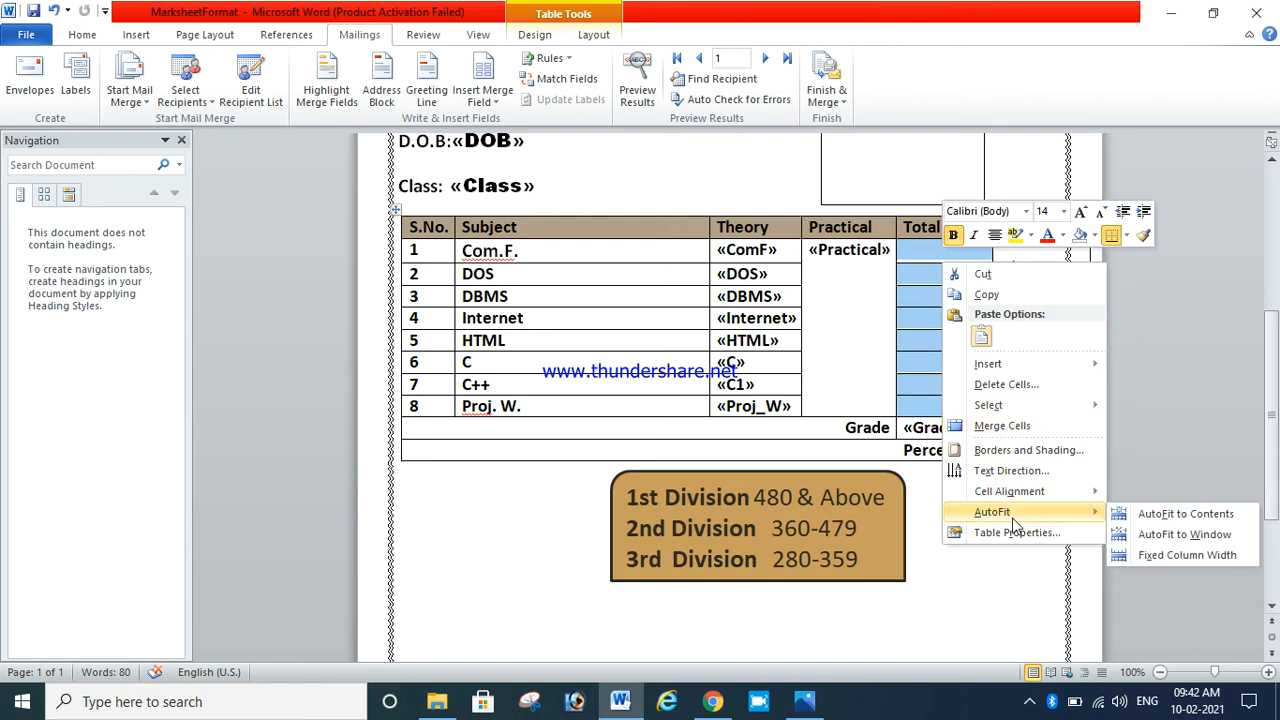
left_click(1008, 432)
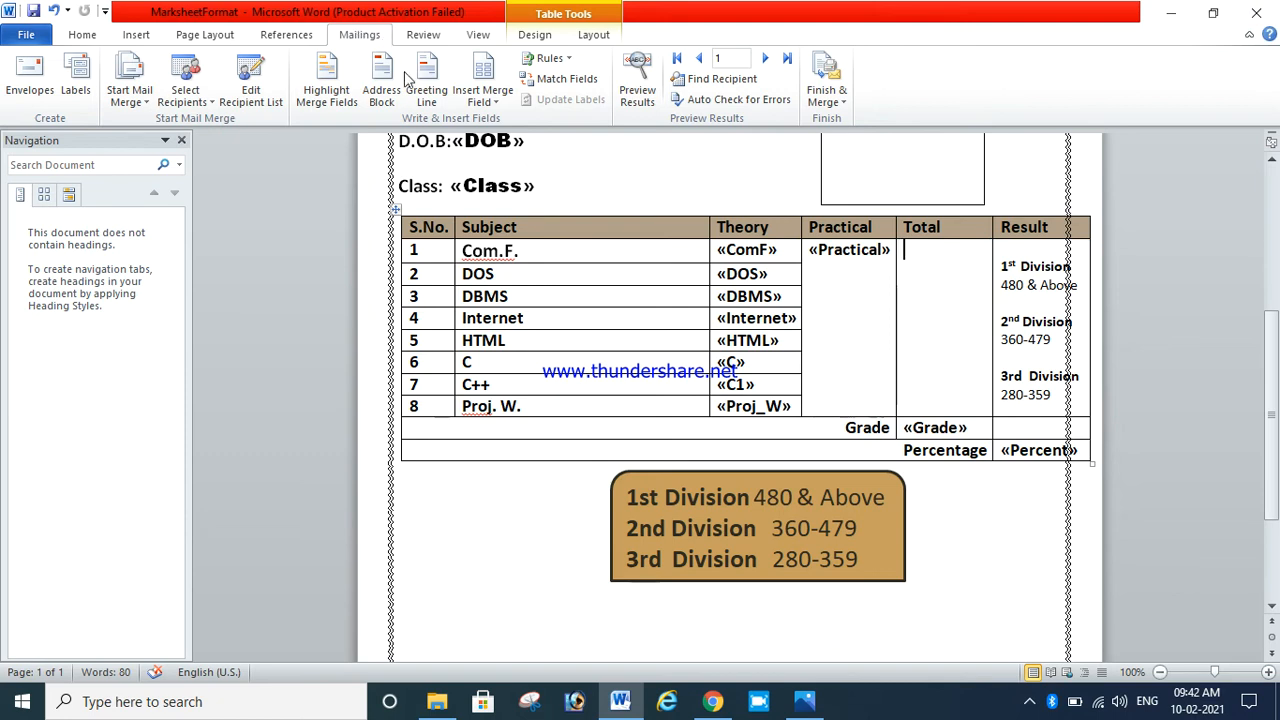
left_click(483, 98)
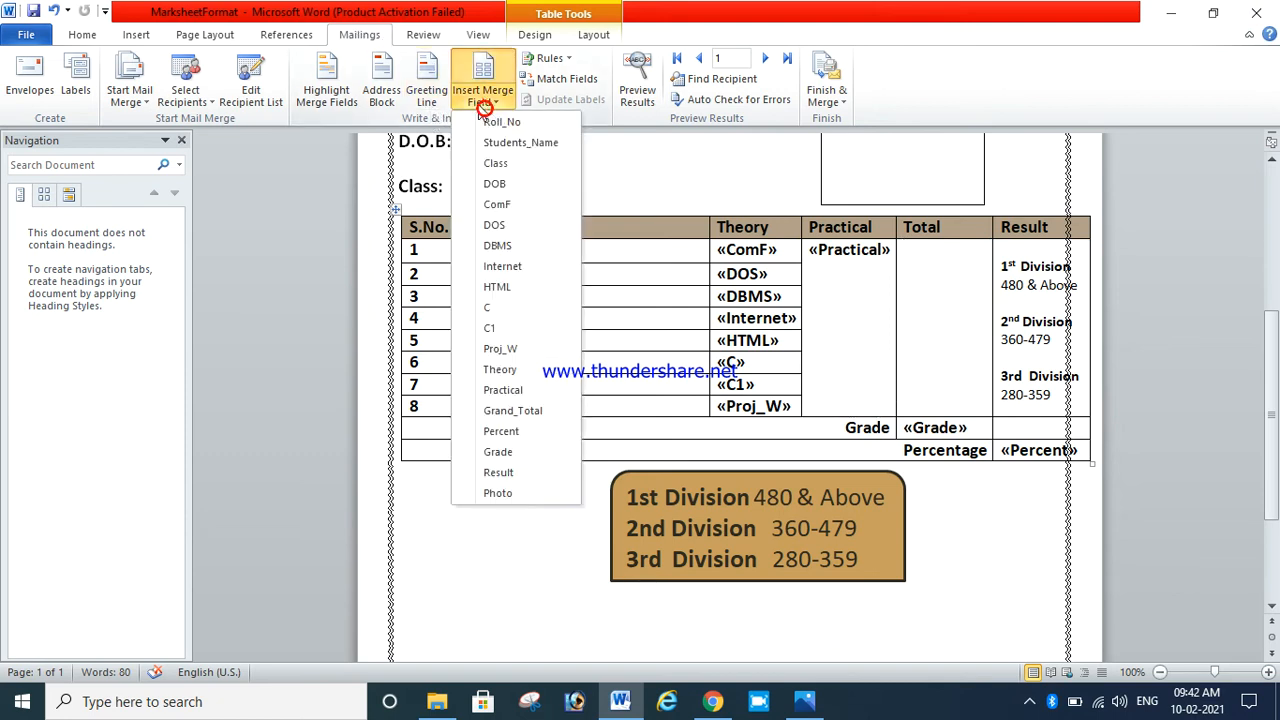
left_click(510, 412)
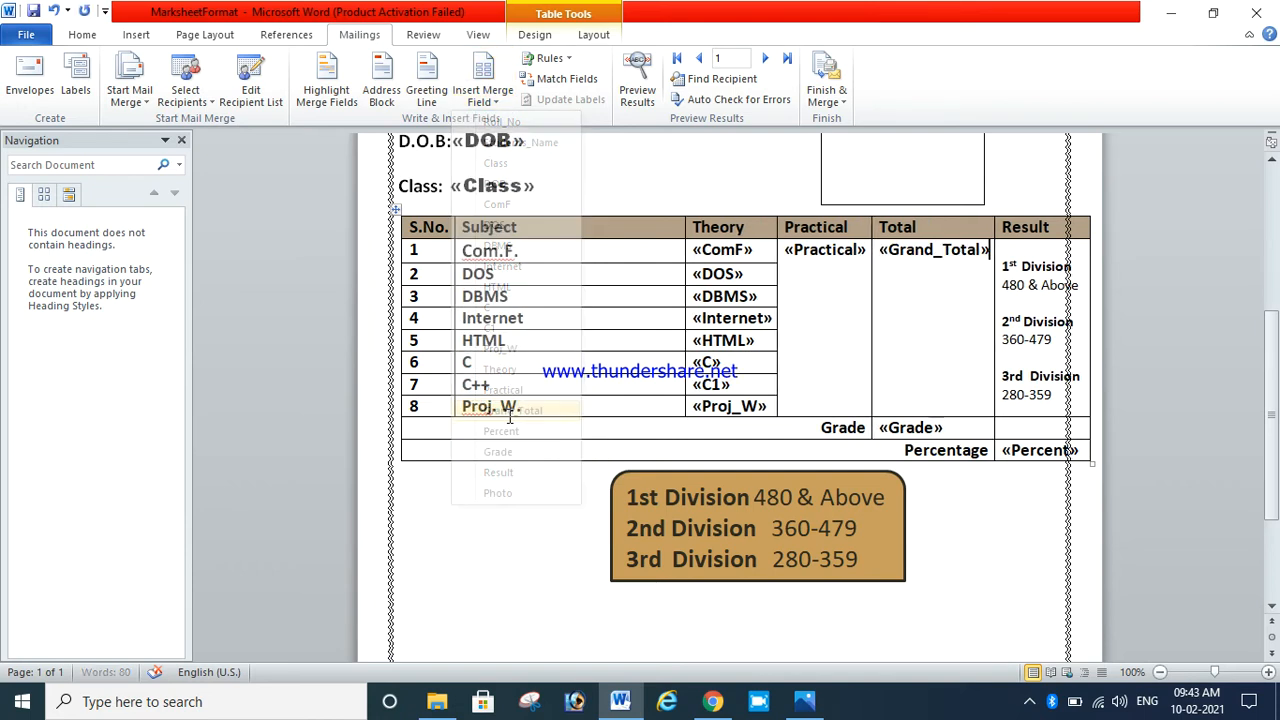
left_click(808, 250)
left_click(834, 350)
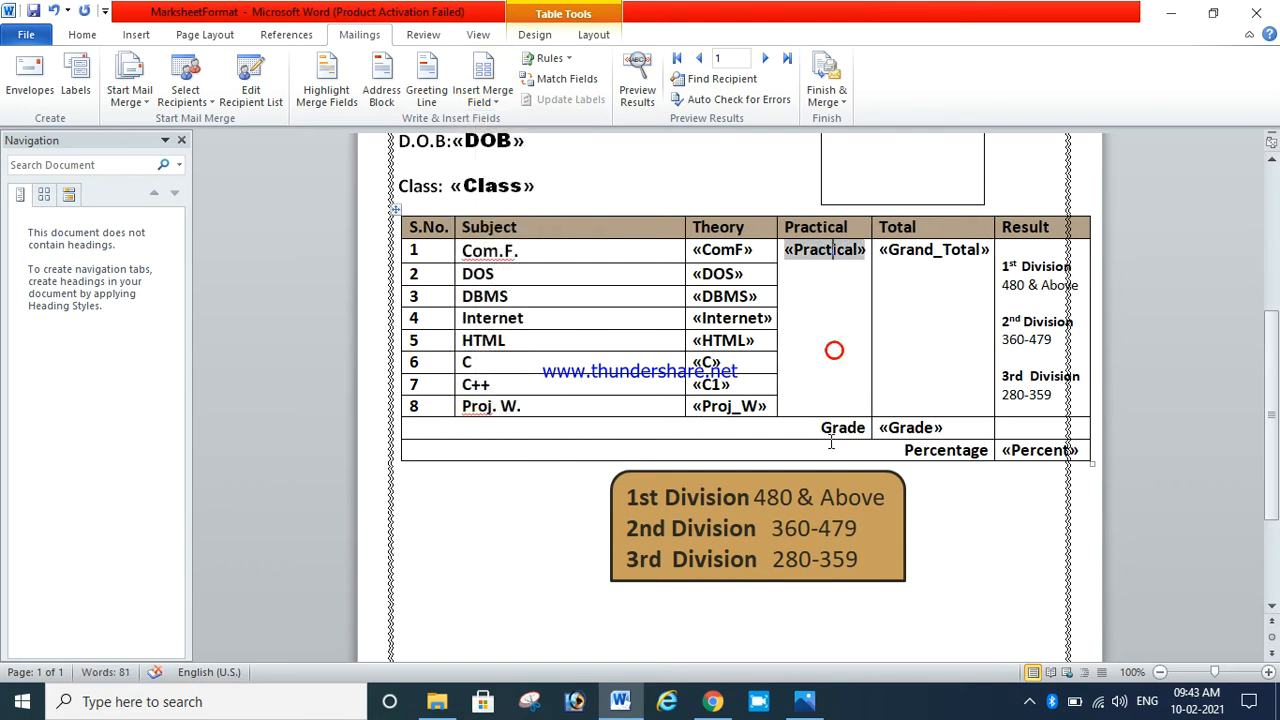
left_click(866, 253)
left_click(940, 285)
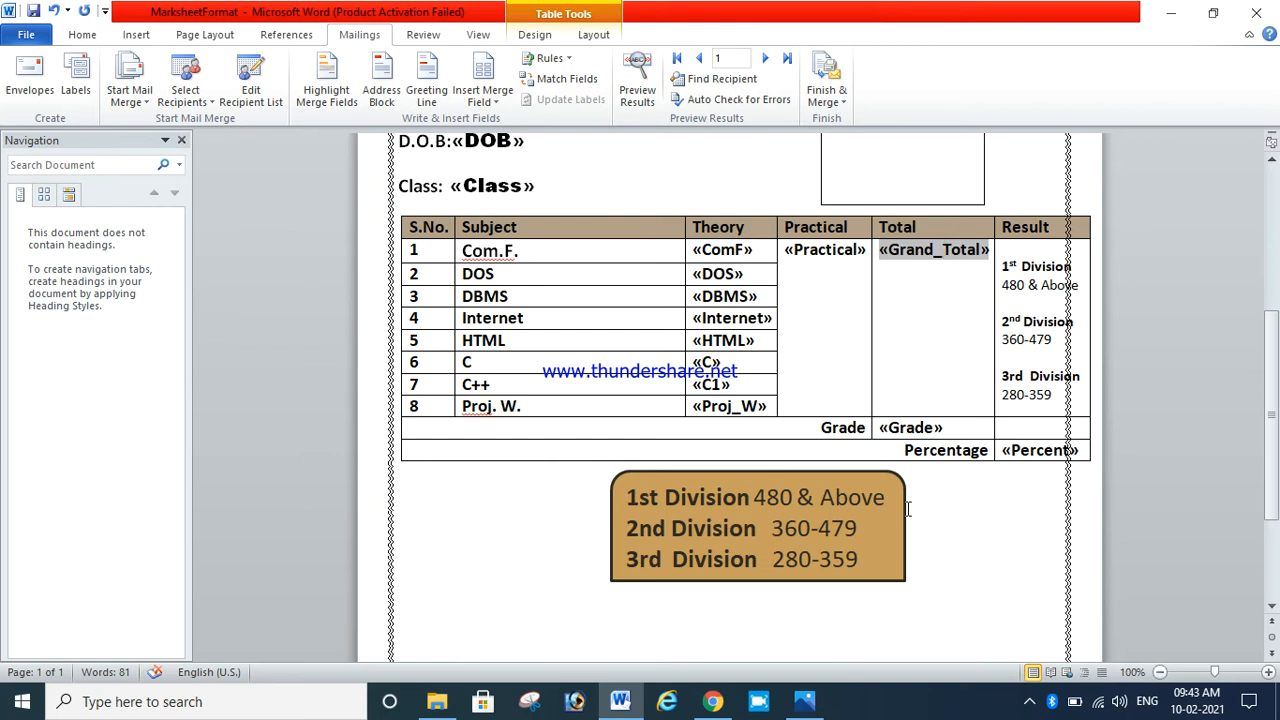
Step: Delete the empty photo box table beside the student details
scroll(906, 509, "up", 2)
scroll(906, 509, "up", 3)
left_click(834, 380)
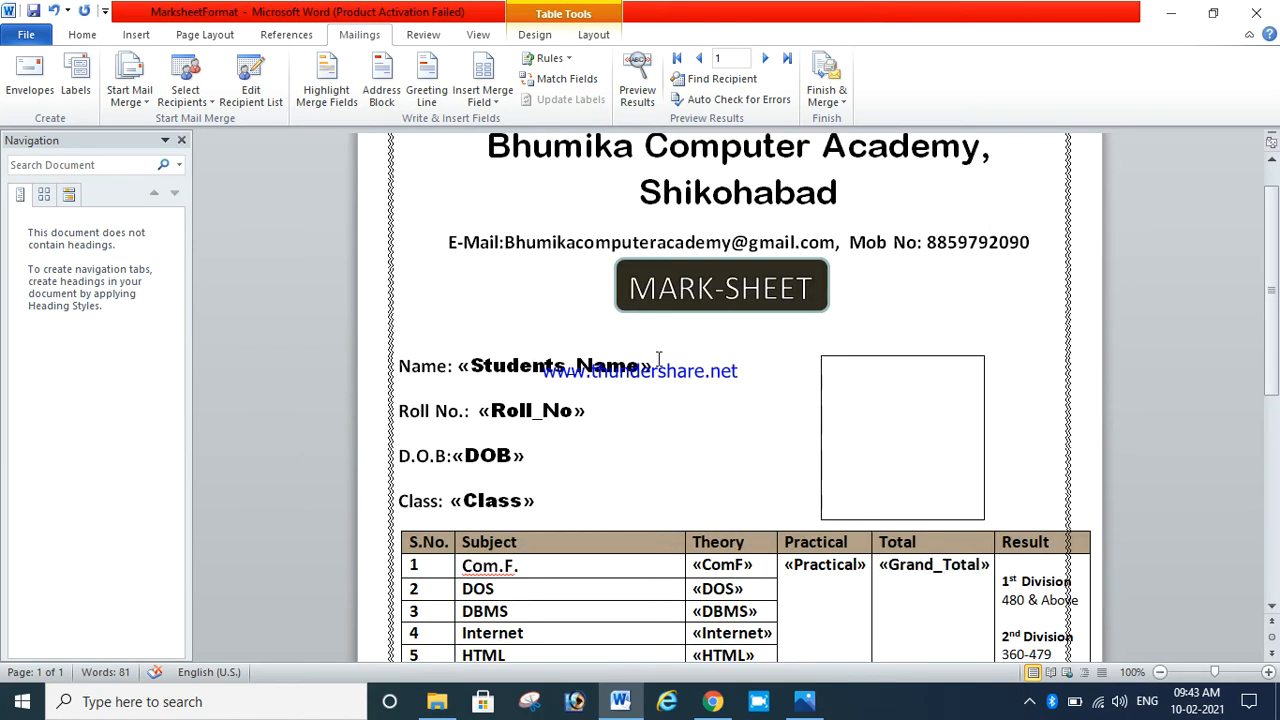
left_click(818, 354)
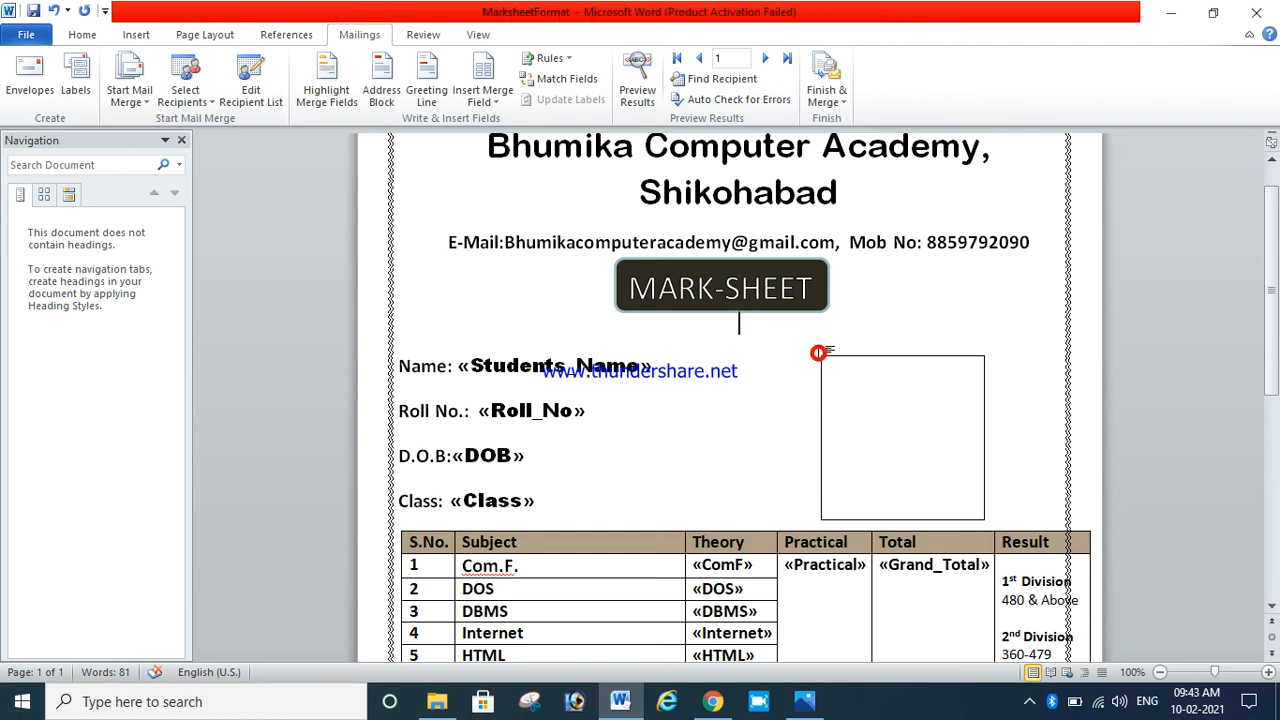
left_click(829, 366)
left_click(816, 353)
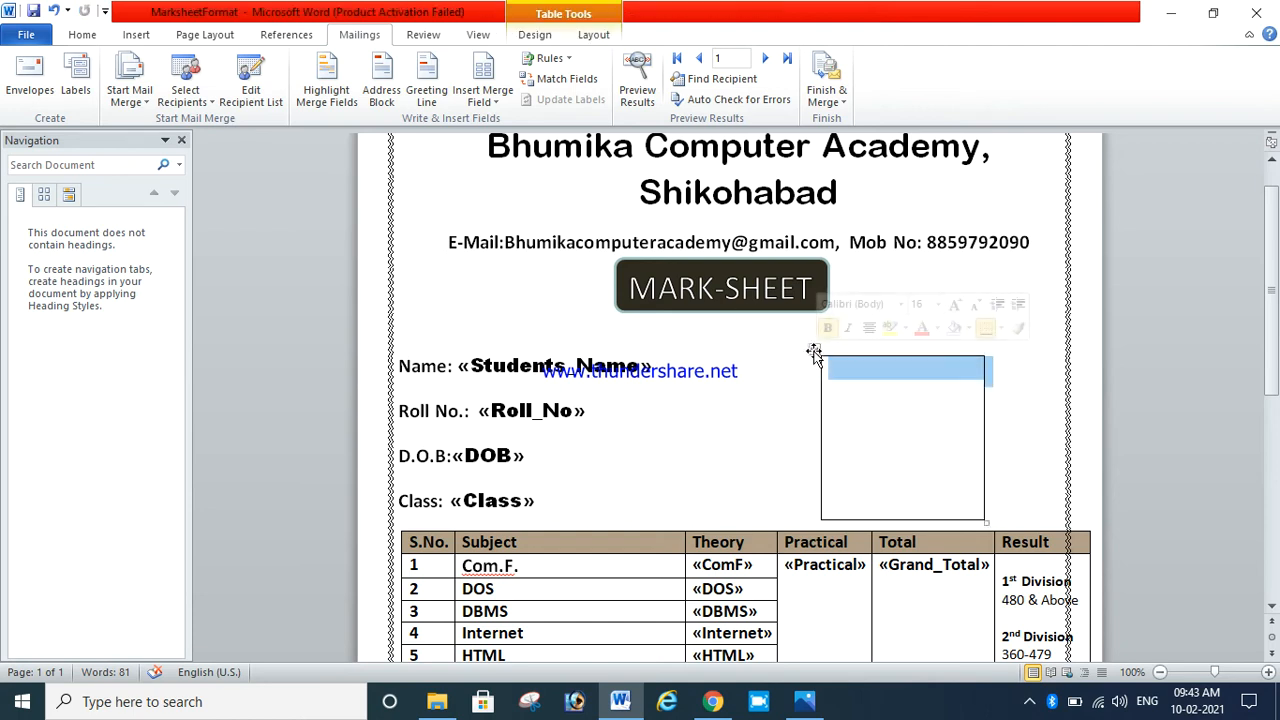
key("BackSpace")
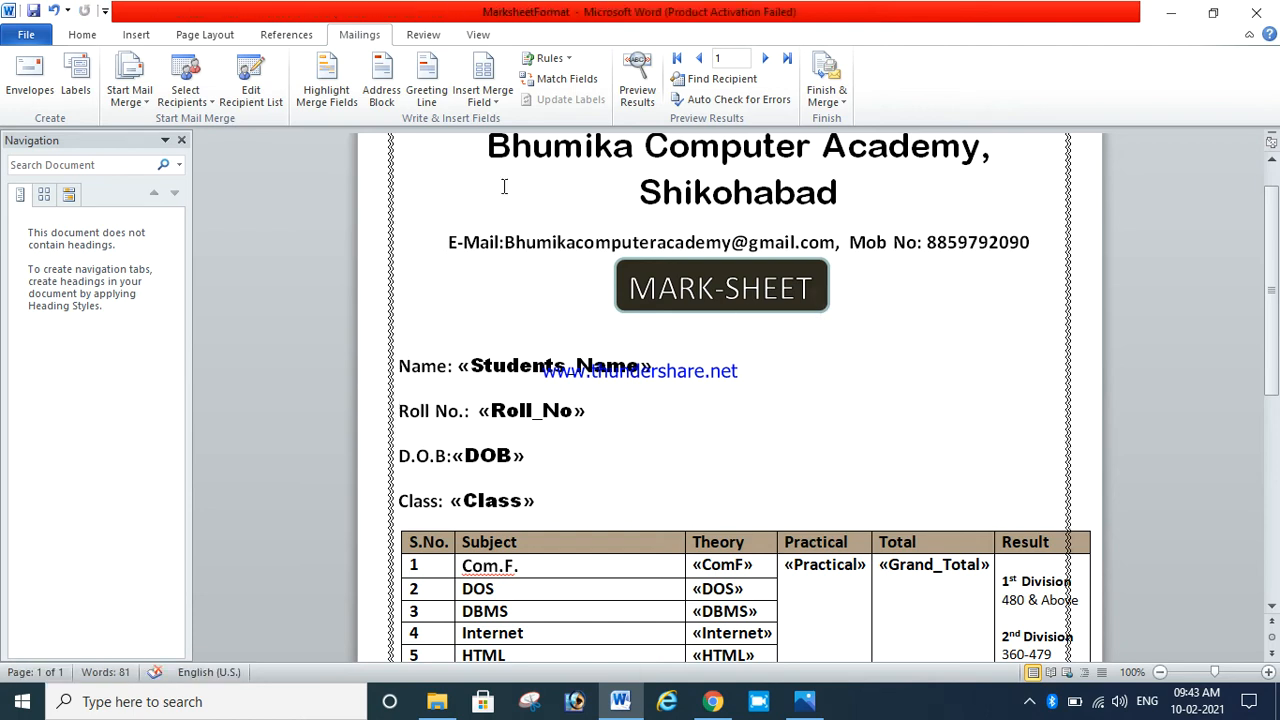
Step: Insert a 1x1 table below the MARK-SHEET title and resize it to a roughly square photo box
left_click(143, 35)
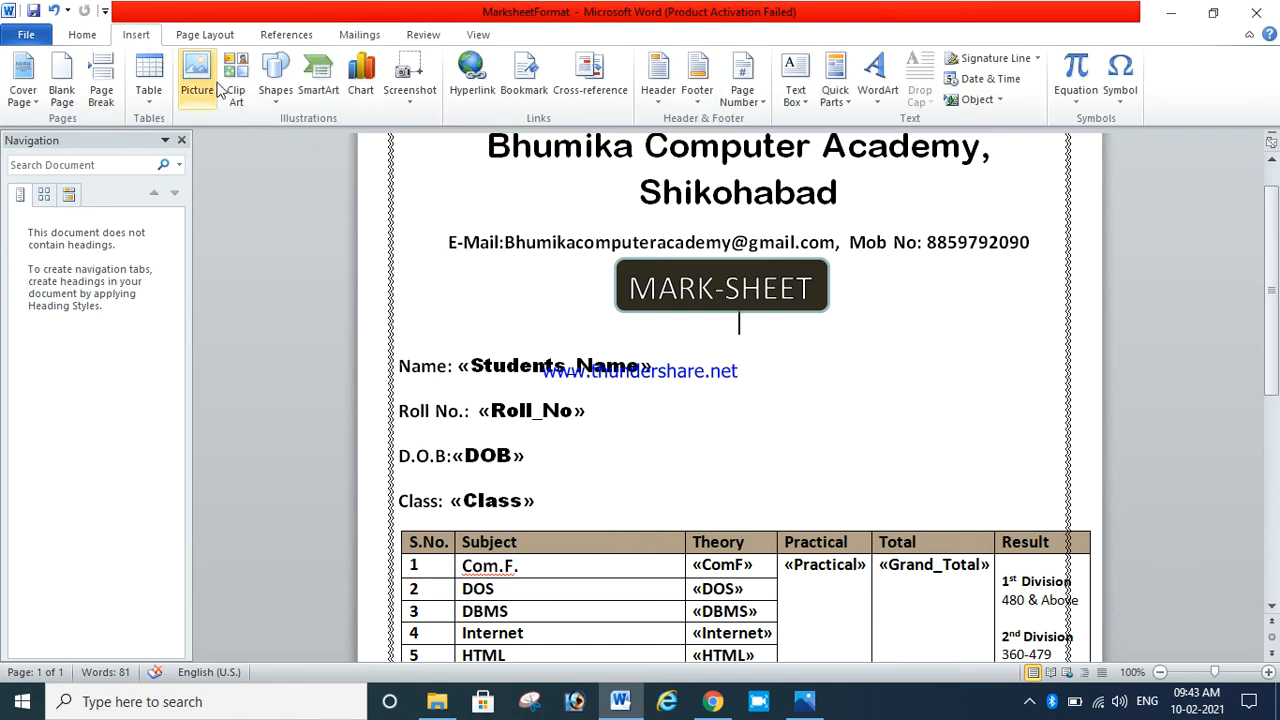
left_click(148, 92)
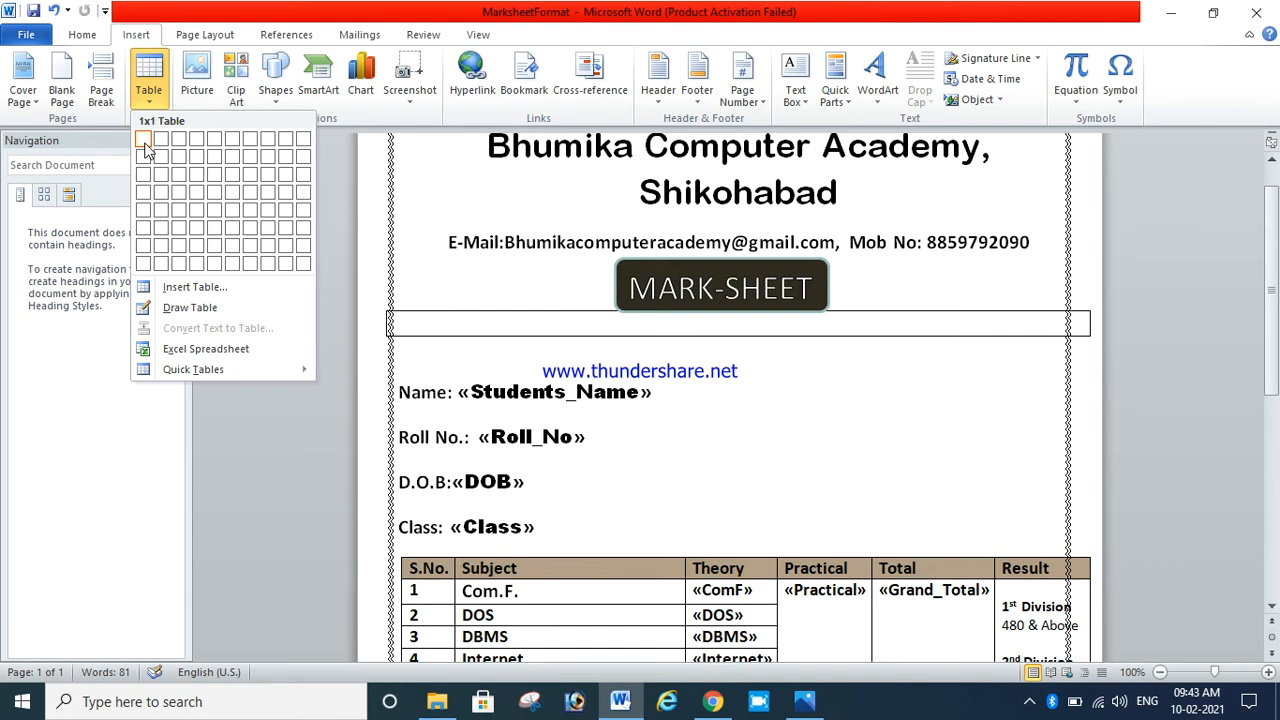
left_click(145, 146)
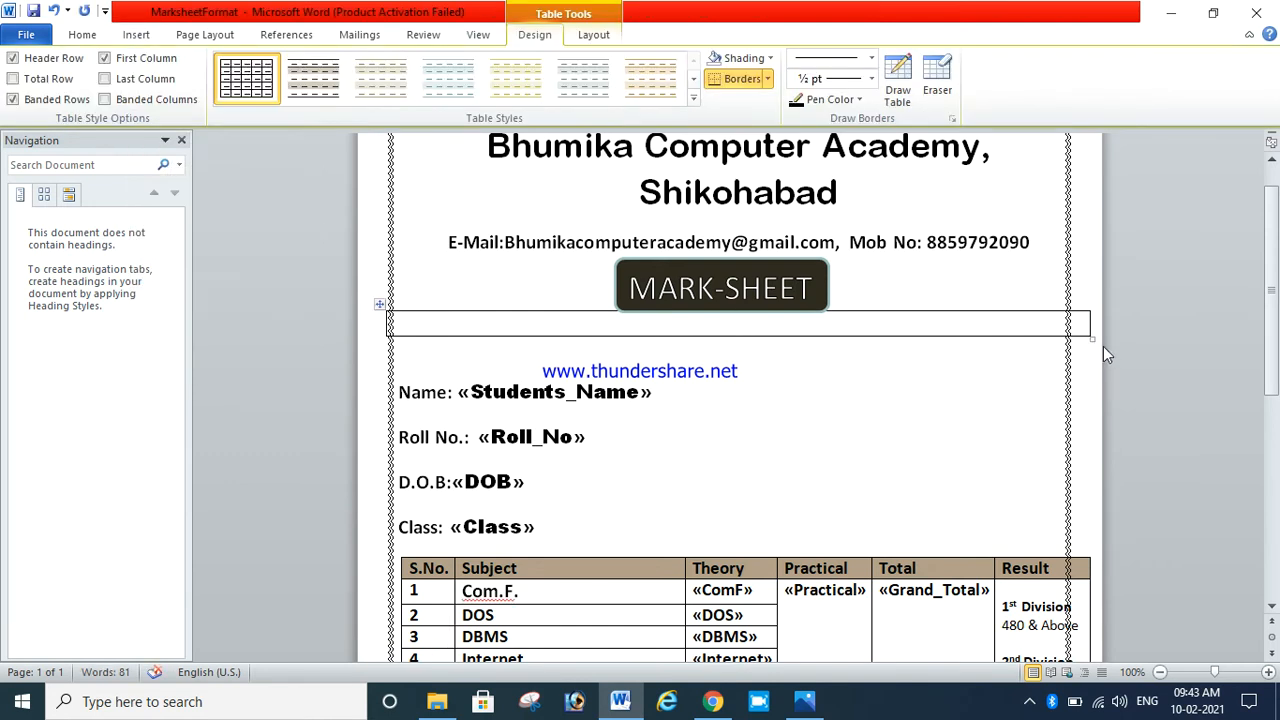
left_click_drag(1090, 340, 556, 490)
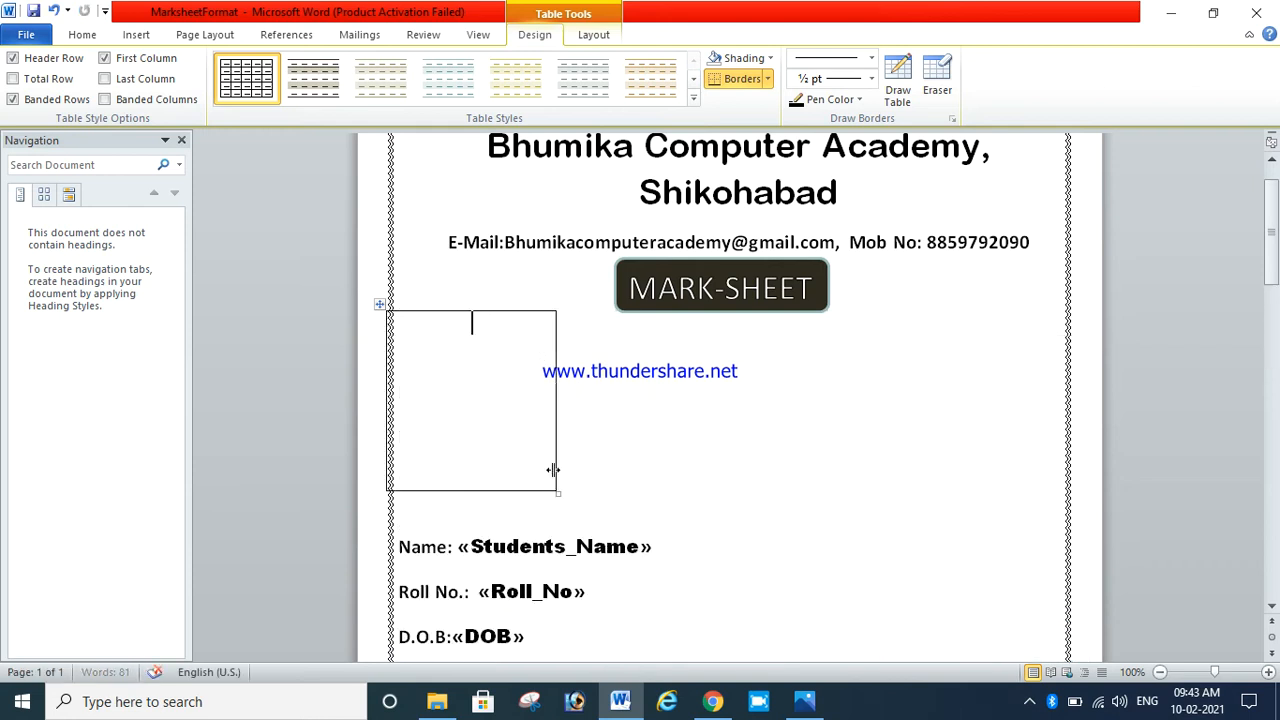
Step: Move the new photo box to the blank area beside the student details, above the marks table
left_click_drag(379, 304, 800, 400)
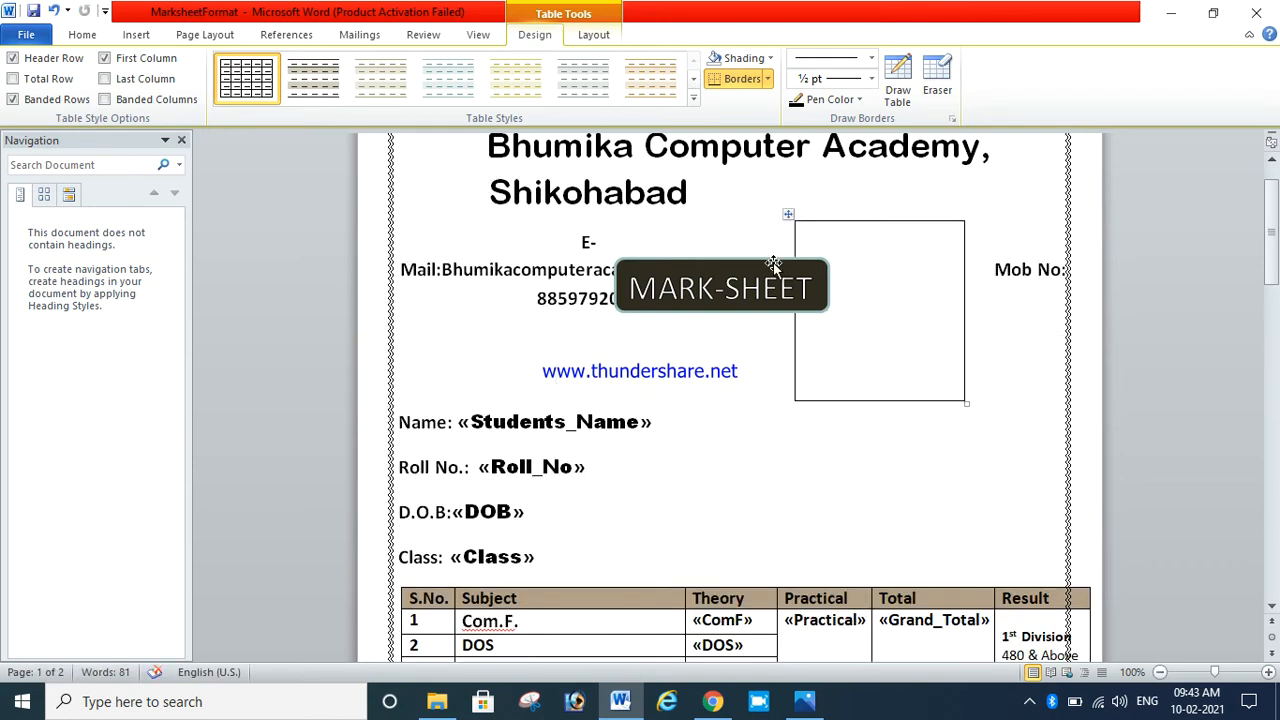
left_click_drag(790, 215, 822, 323)
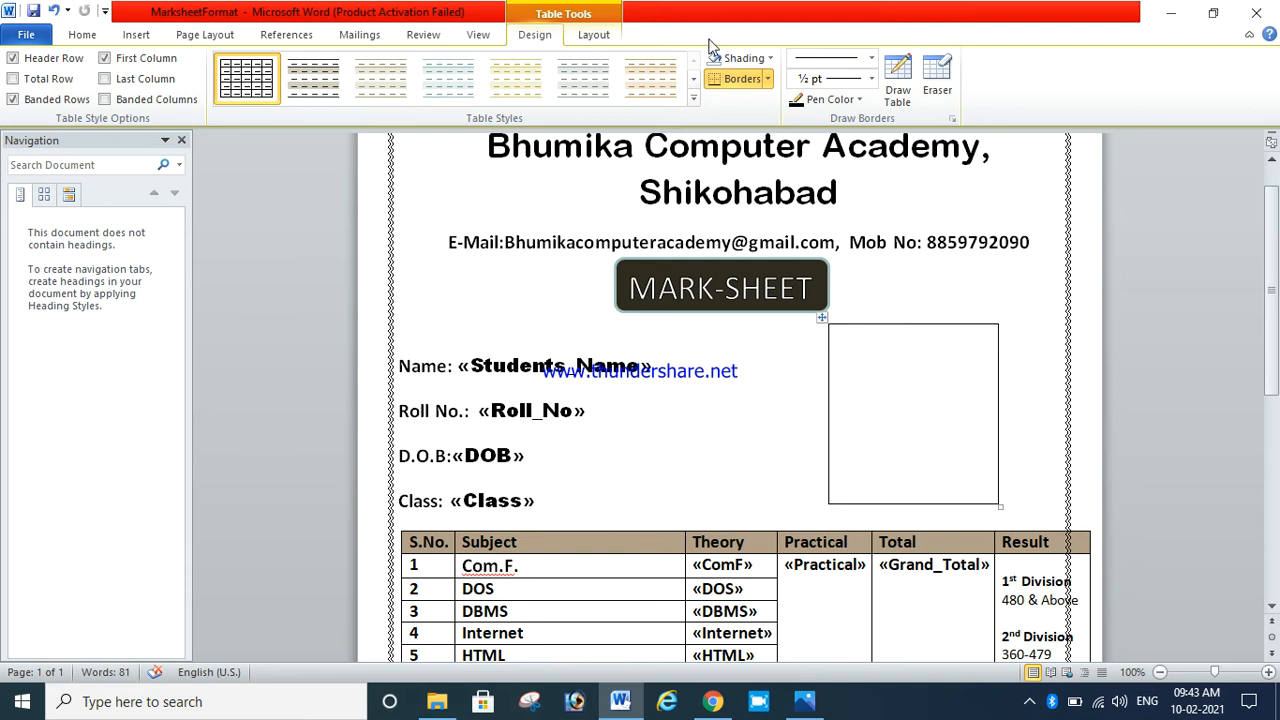
left_click(821, 318)
mouse_move(821, 318)
left_mouse_down()
mouse_move(851, 322)
mouse_move(838, 320)
left_mouse_up()
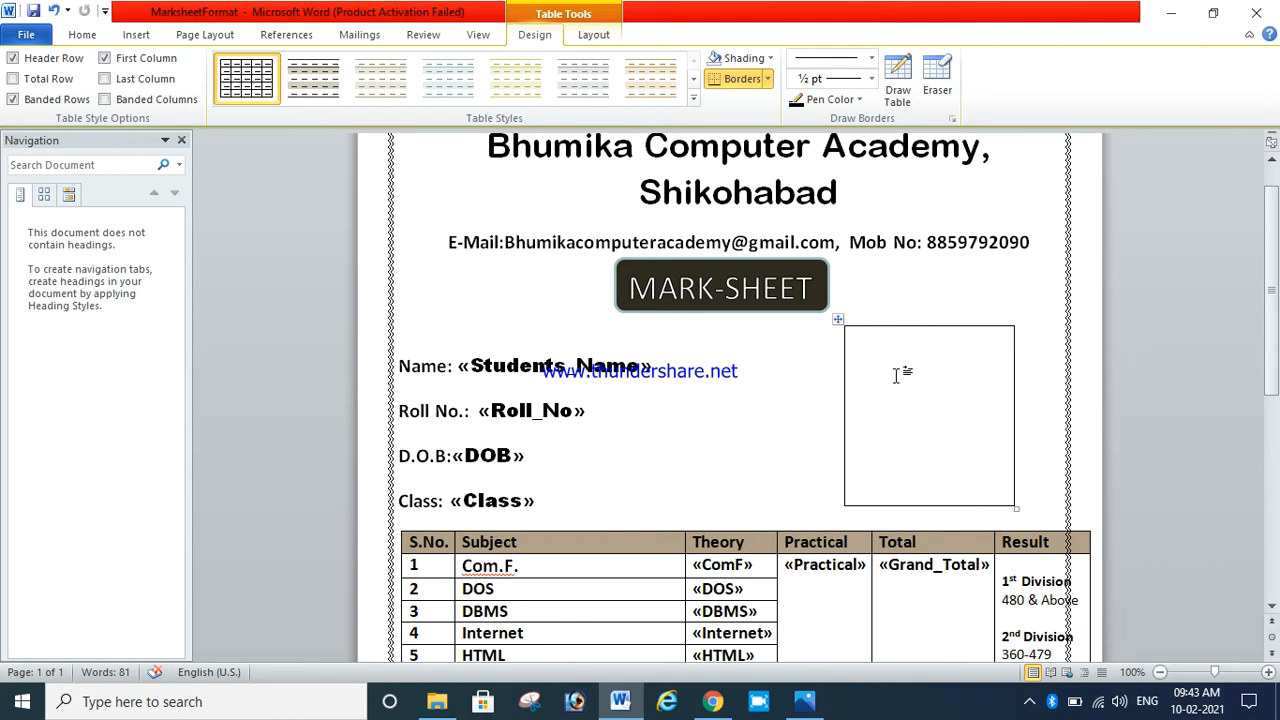
Step: Try to build an insertpicture field containing the Photo merge field inside the photo box
key("ctrl+F9")
type("insert")
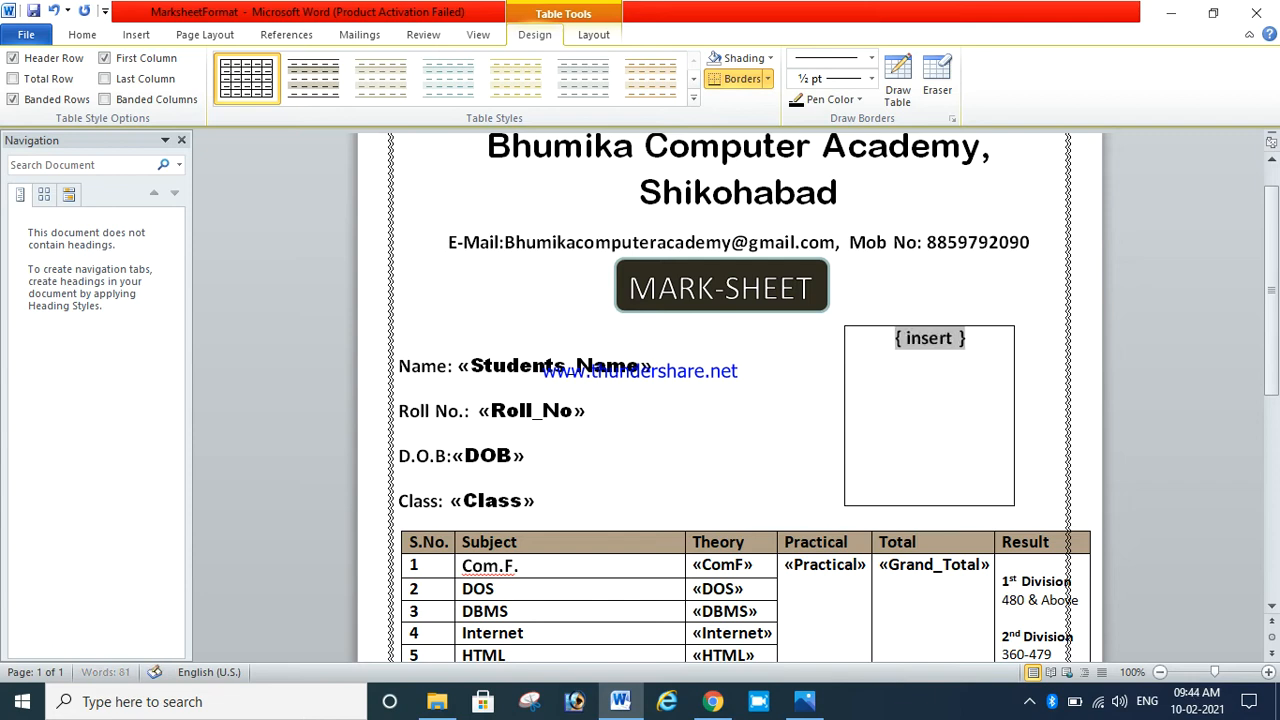
type("pictur")
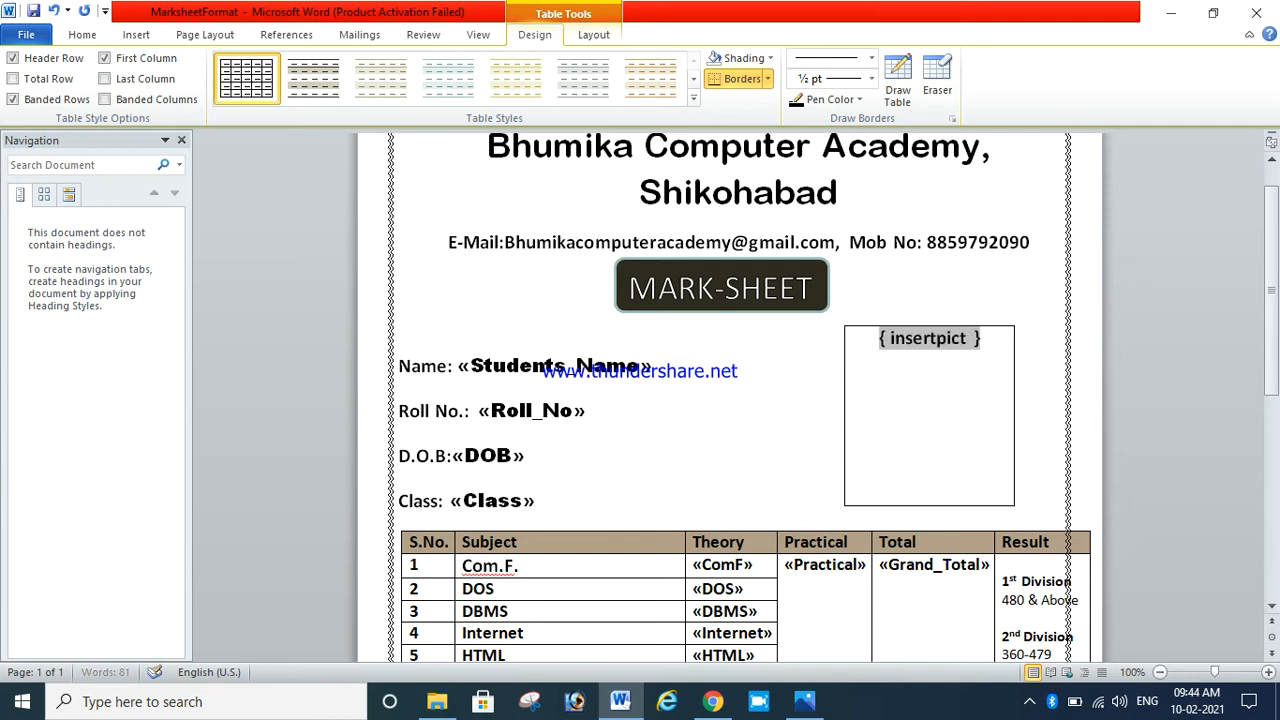
type("e")
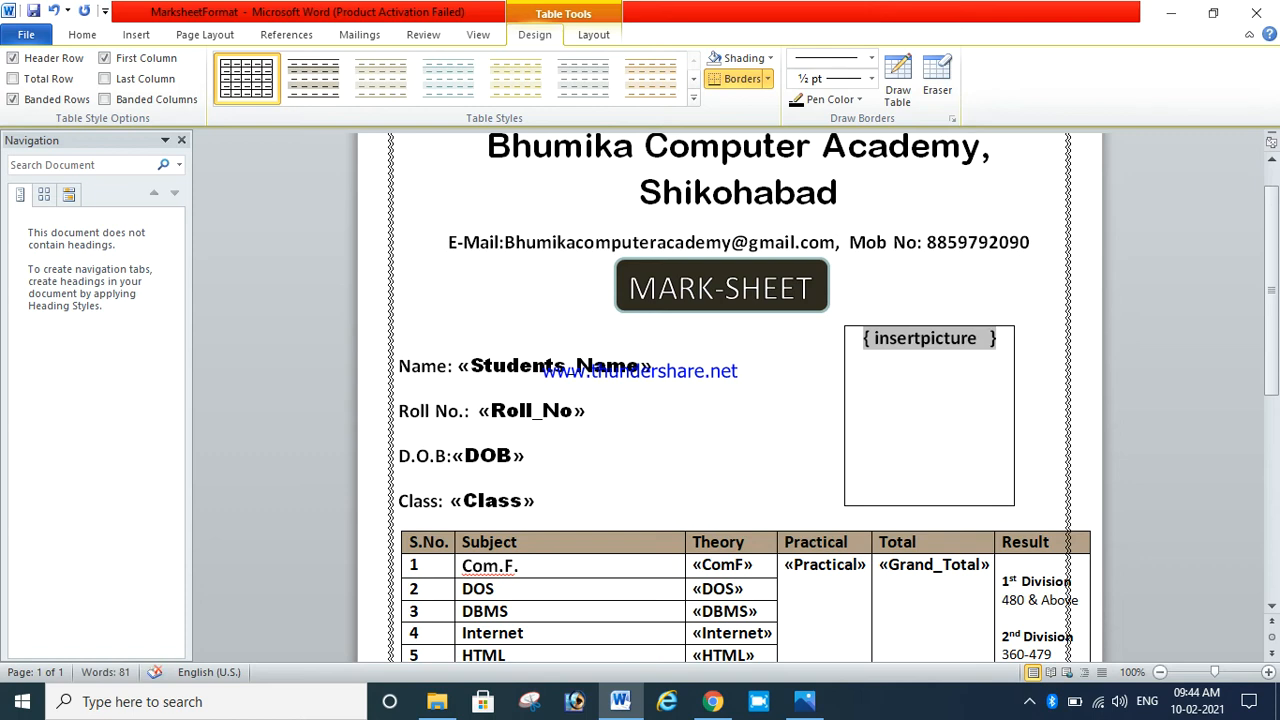
type(" \"")
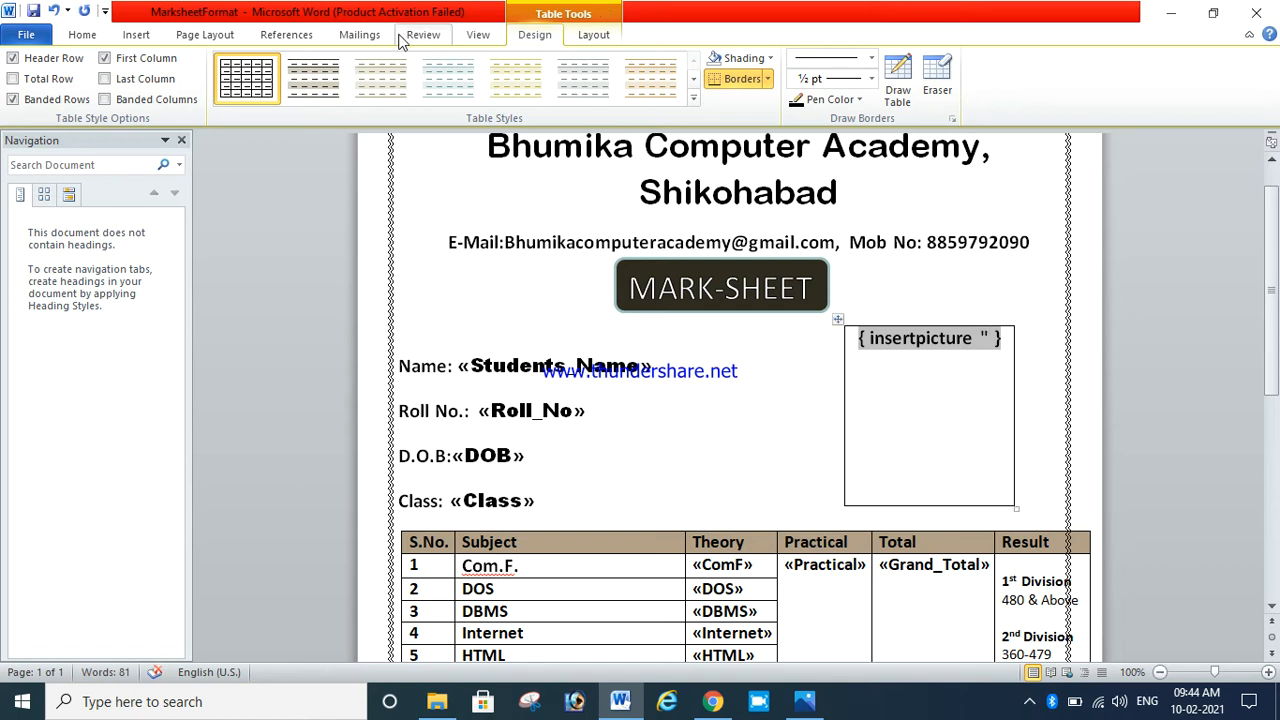
left_click(356, 35)
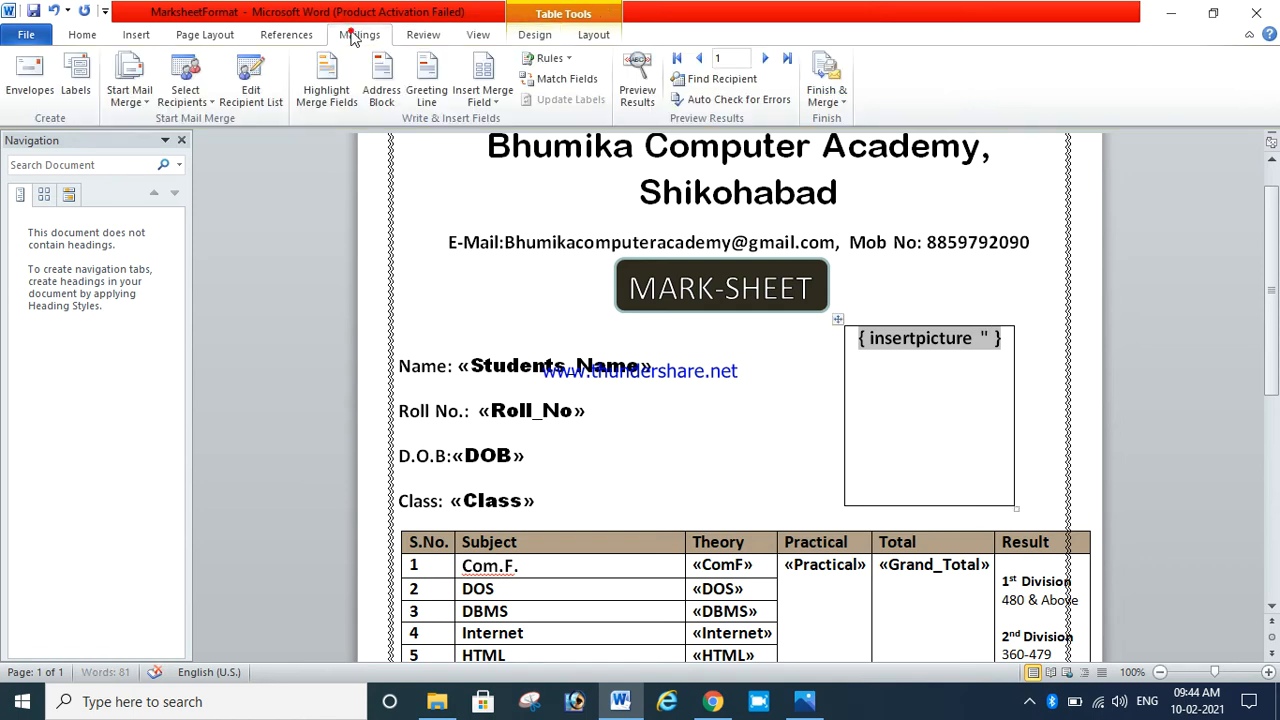
left_click(497, 103)
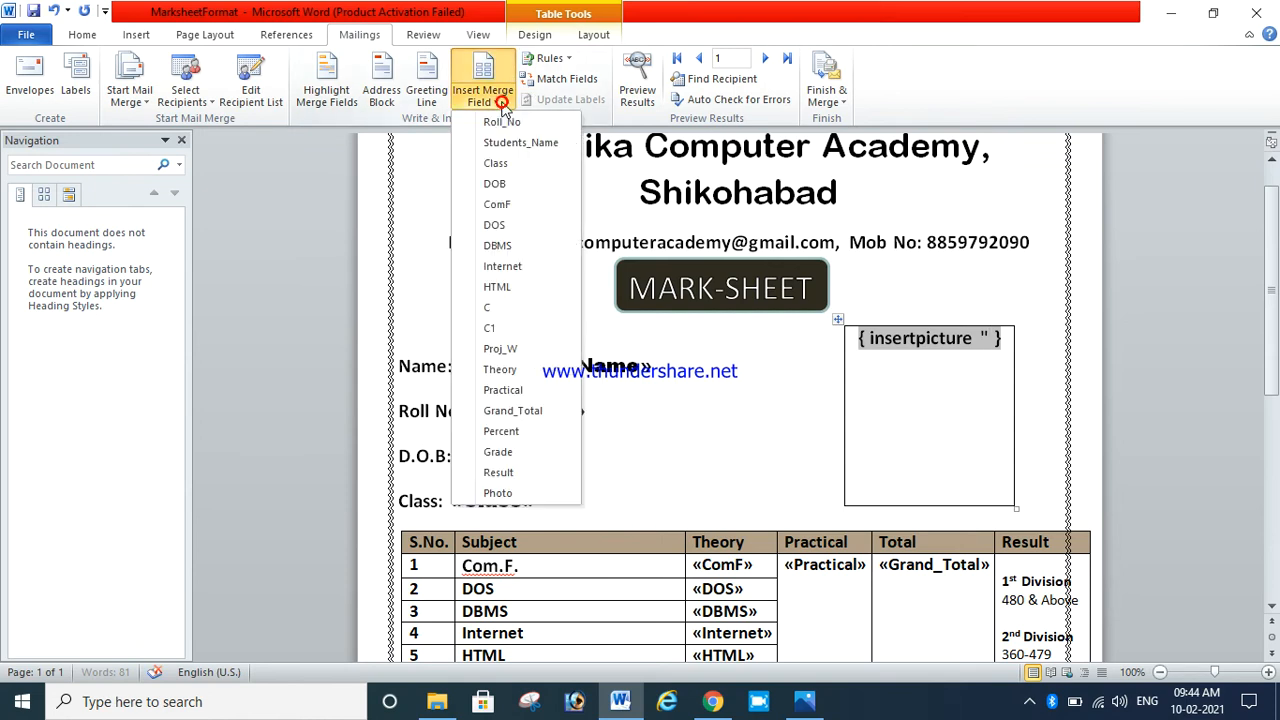
left_click(522, 493)
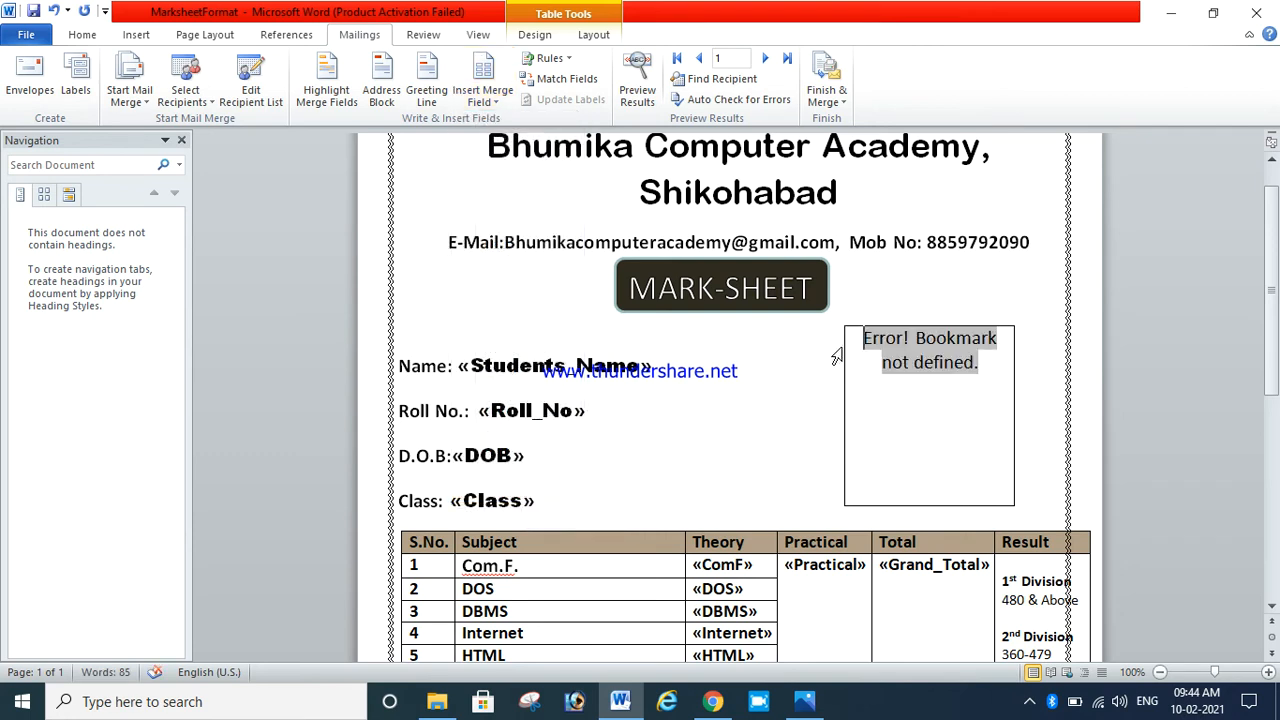
Step: Delete the insertpicture field from the photo box
left_click(981, 364)
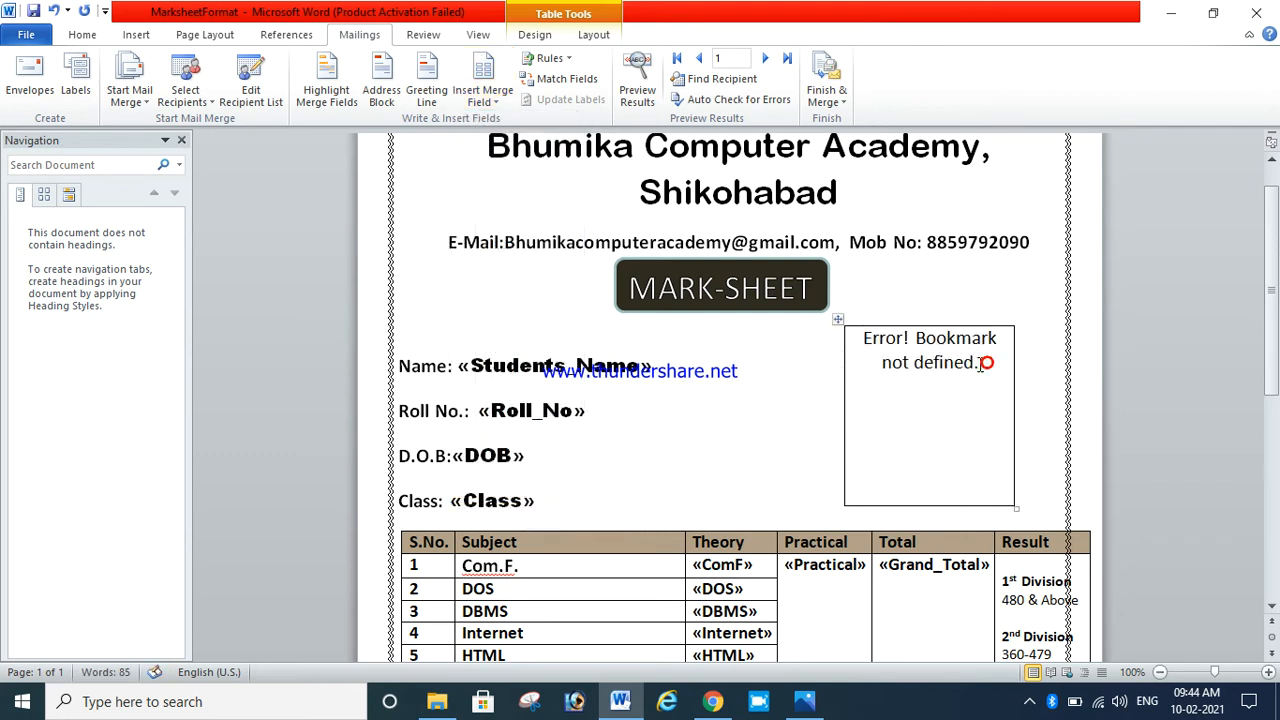
key("BackSpace")
key("BackSpace")
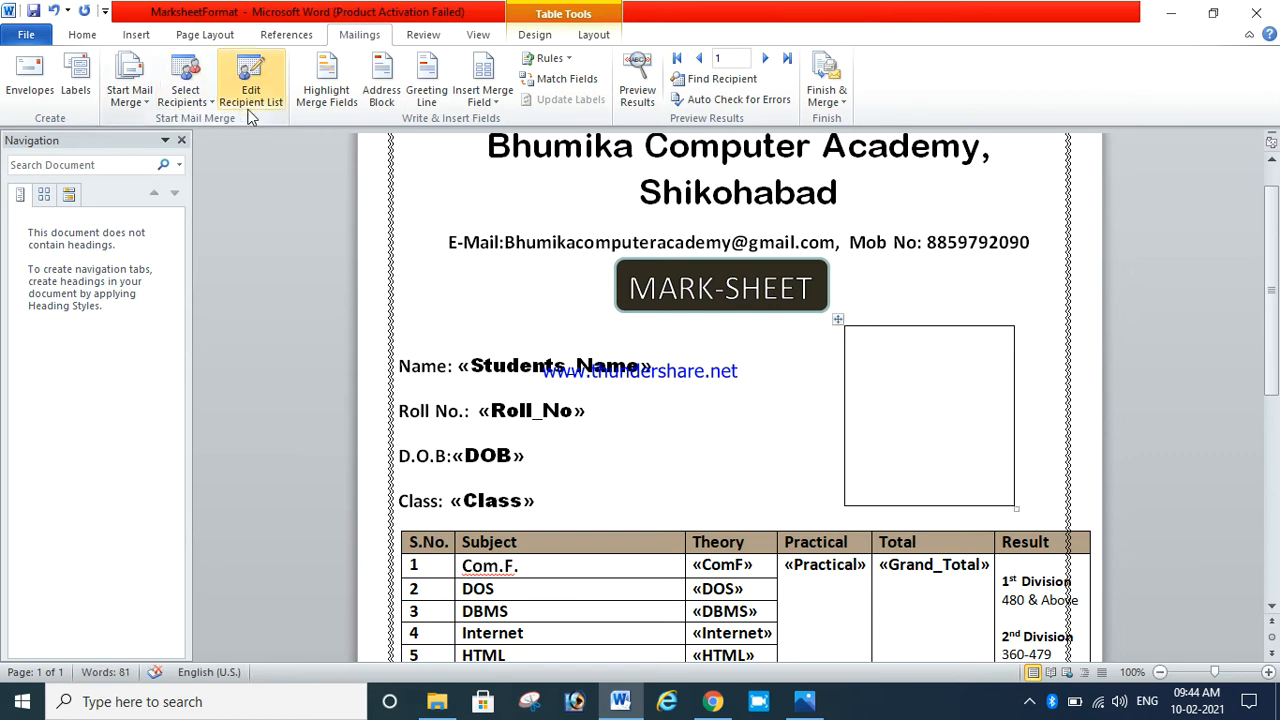
Step: Start choosing an existing recipient list for the mail merge and browse to the NOTES folder on Local Disk (E:)
left_click(182, 104)
left_click(199, 143)
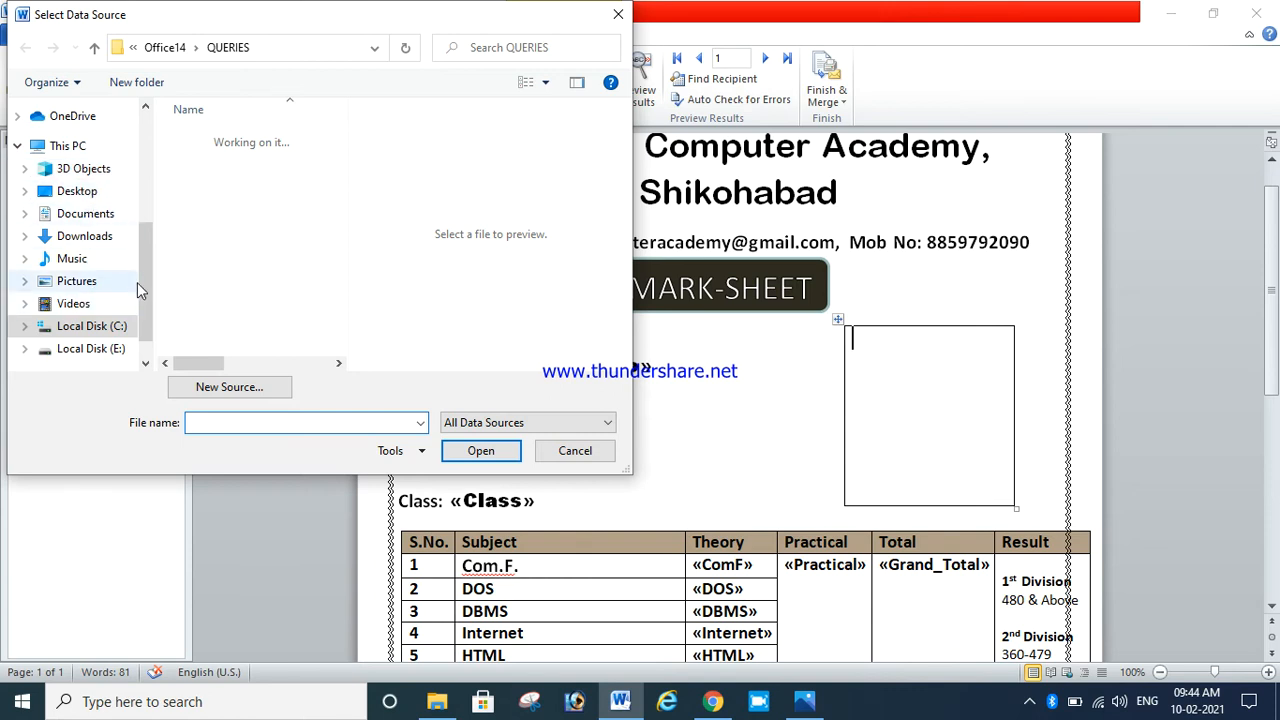
left_click_drag(143, 283, 140, 307)
left_click(110, 319)
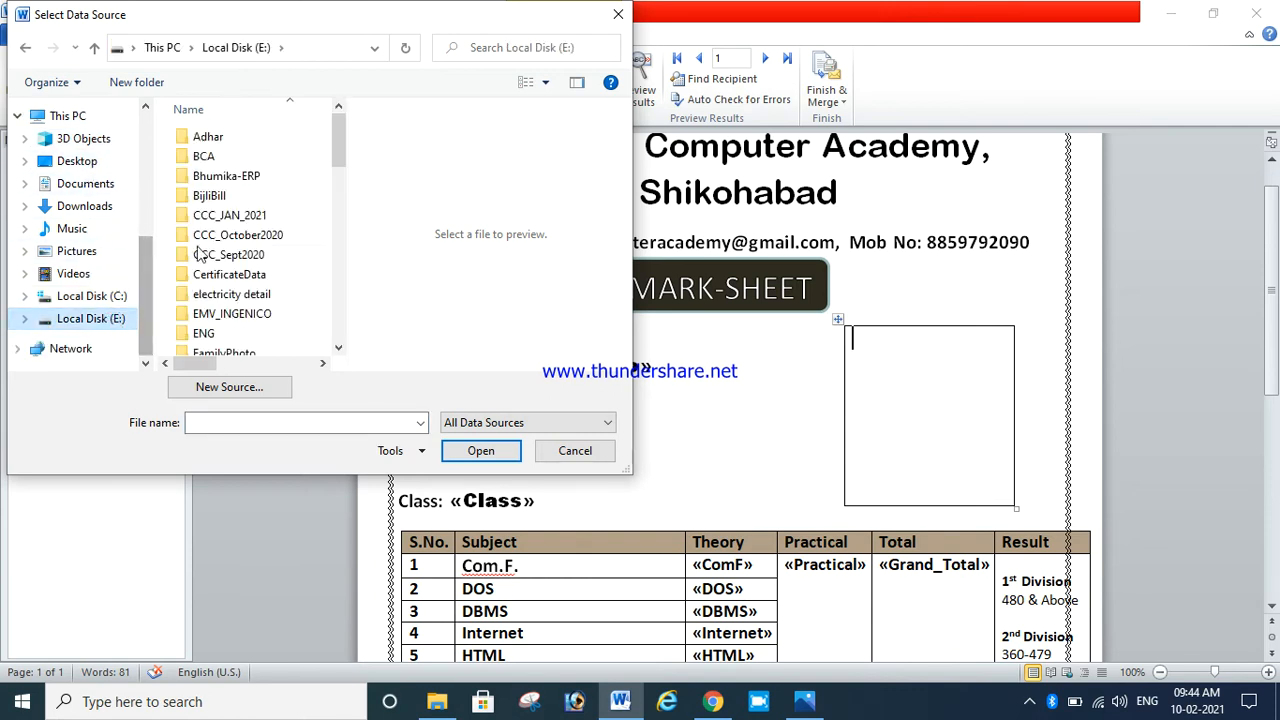
left_click(203, 250)
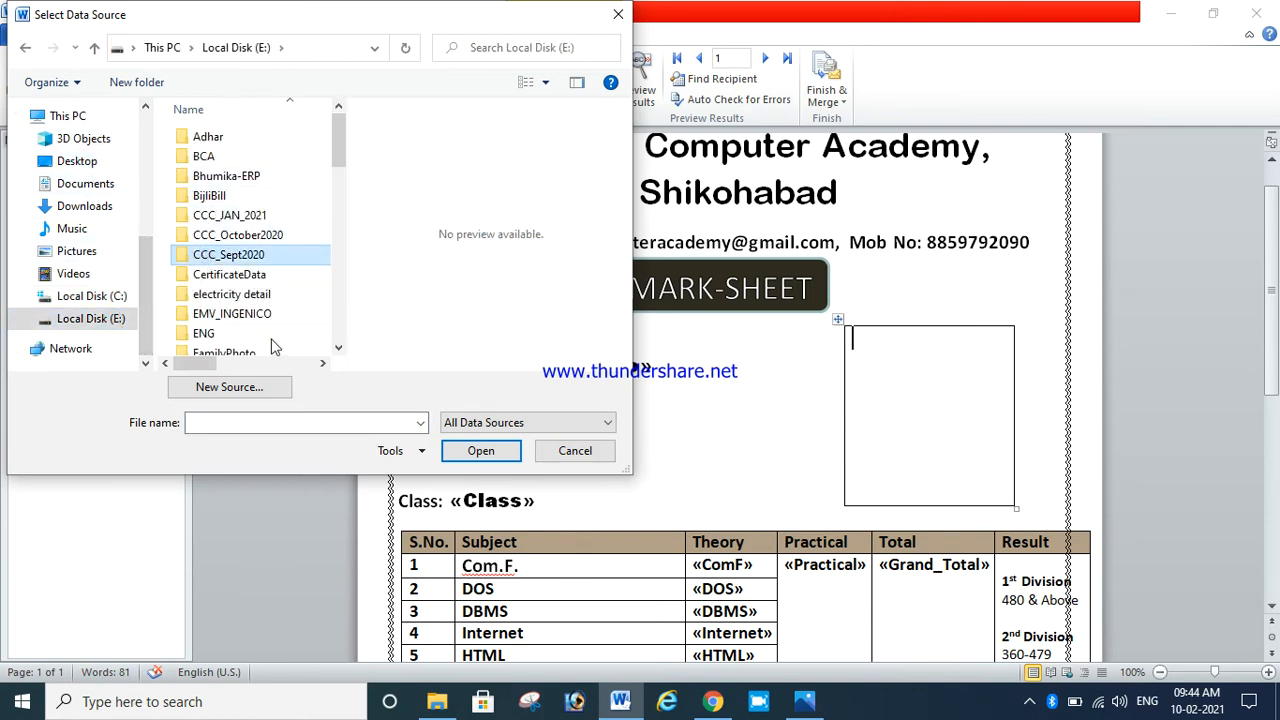
scroll(215, 280, "down", 4)
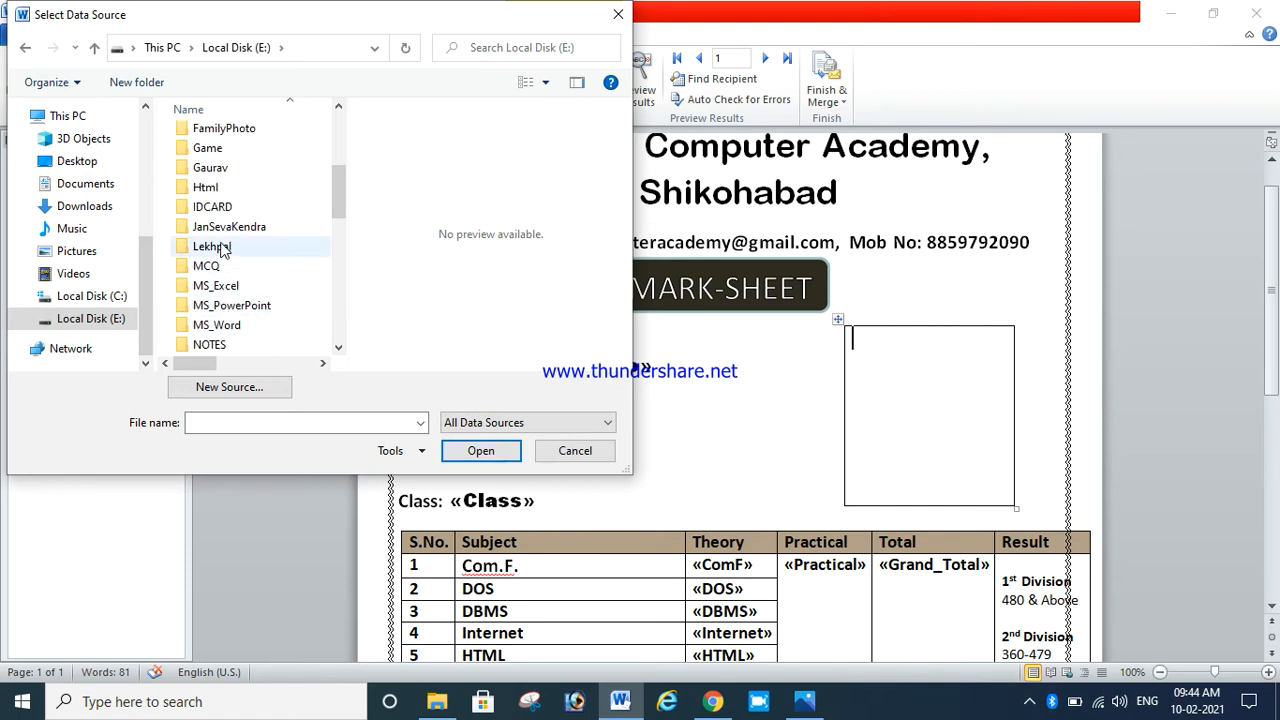
left_click(213, 348)
double_click(213, 348)
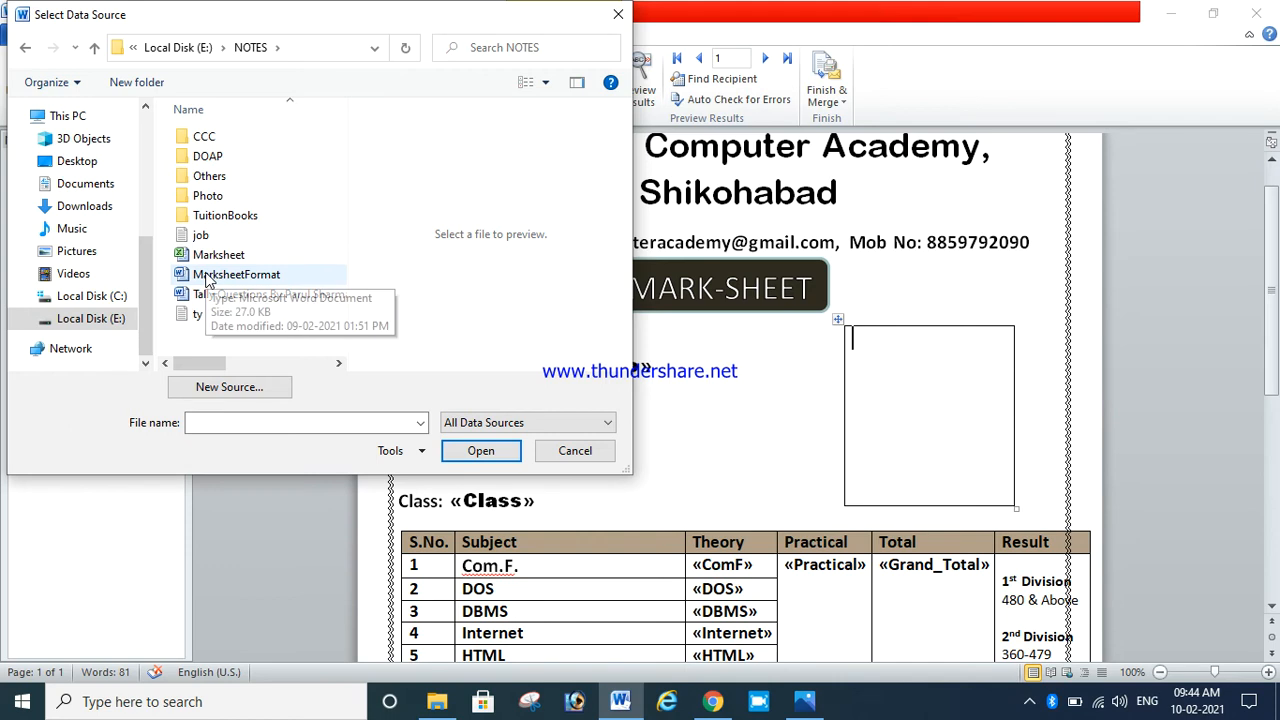
Step: Use the Marksheet$ table of the Marksheet workbook as the recipient list and try to save the document
left_click(208, 257)
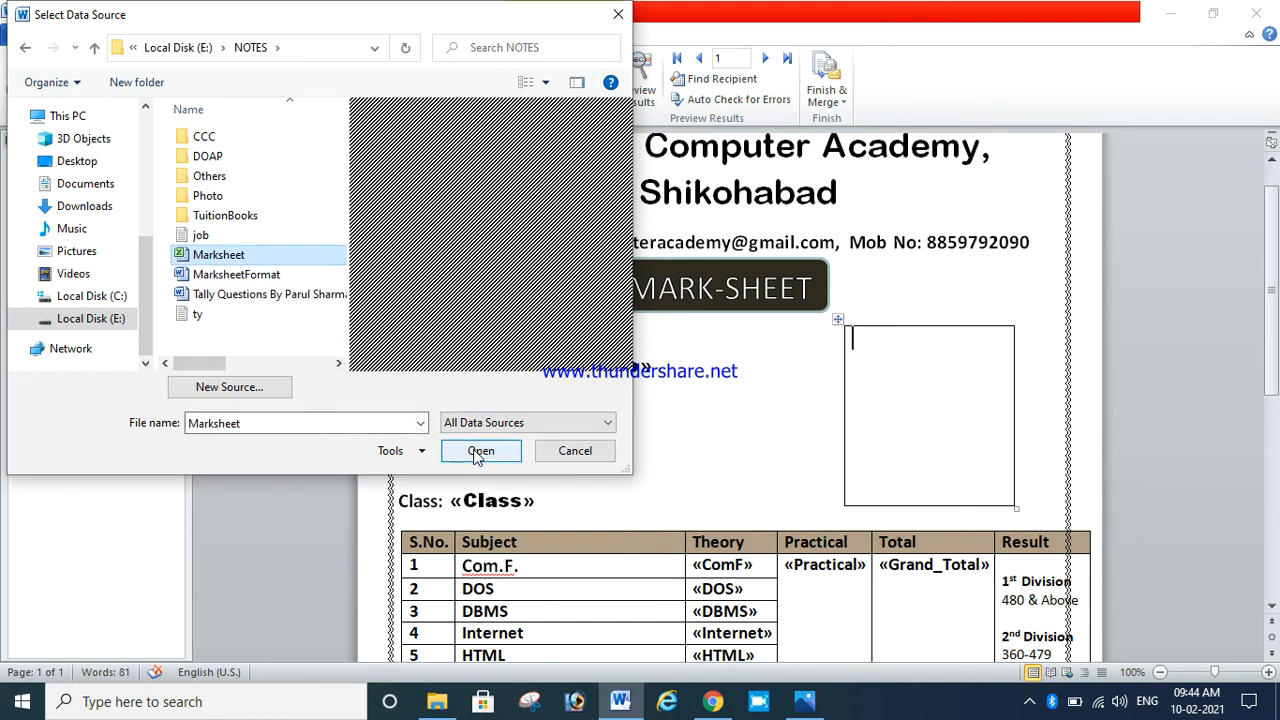
left_click(466, 450)
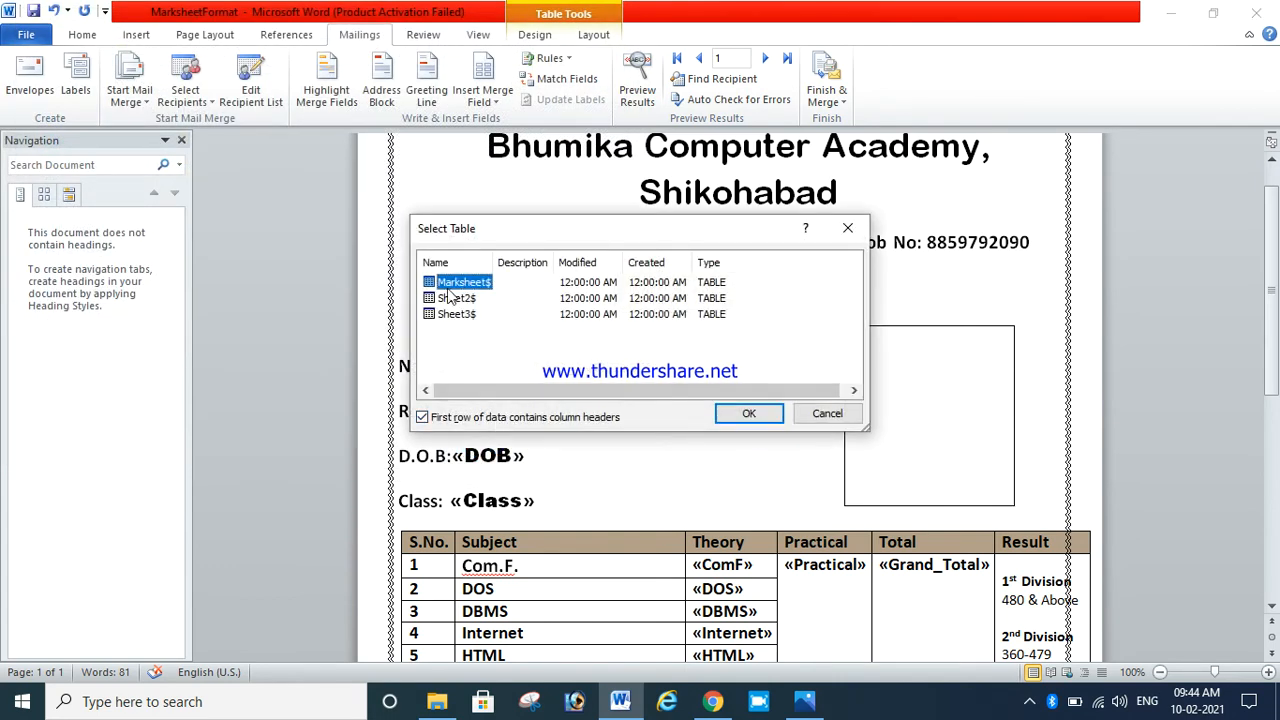
left_click(748, 414)
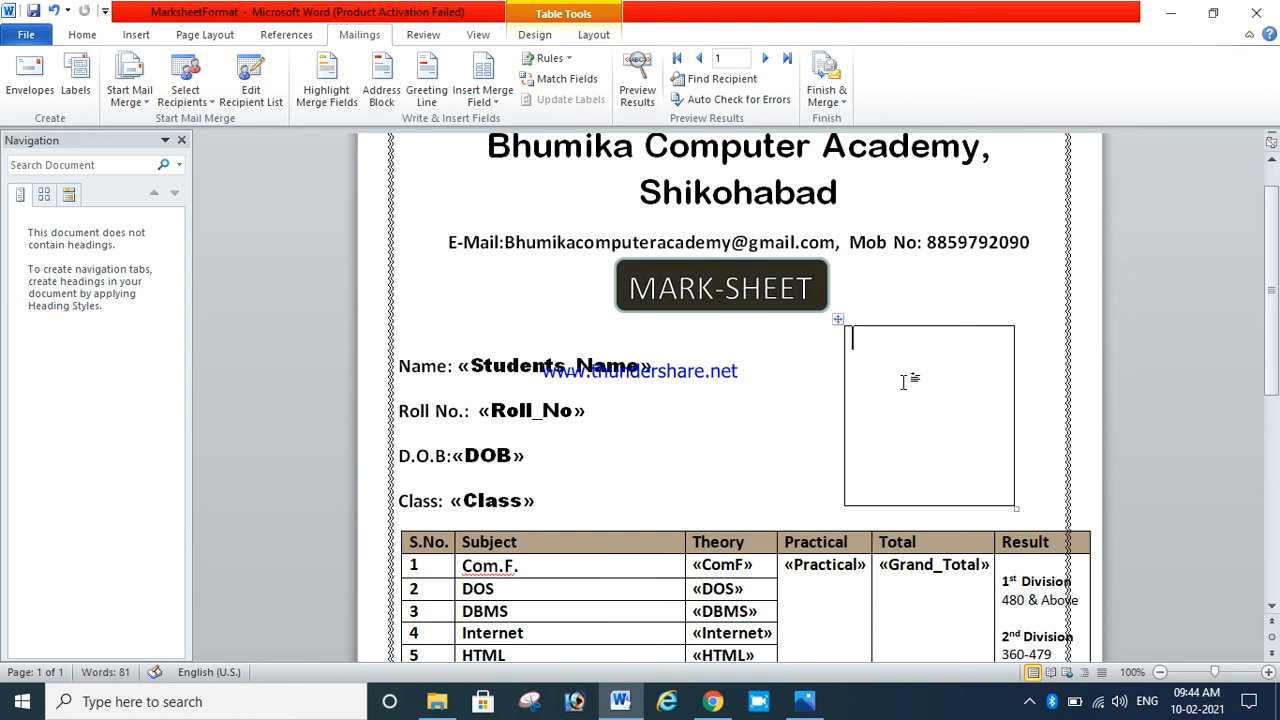
key("ctrl+s")
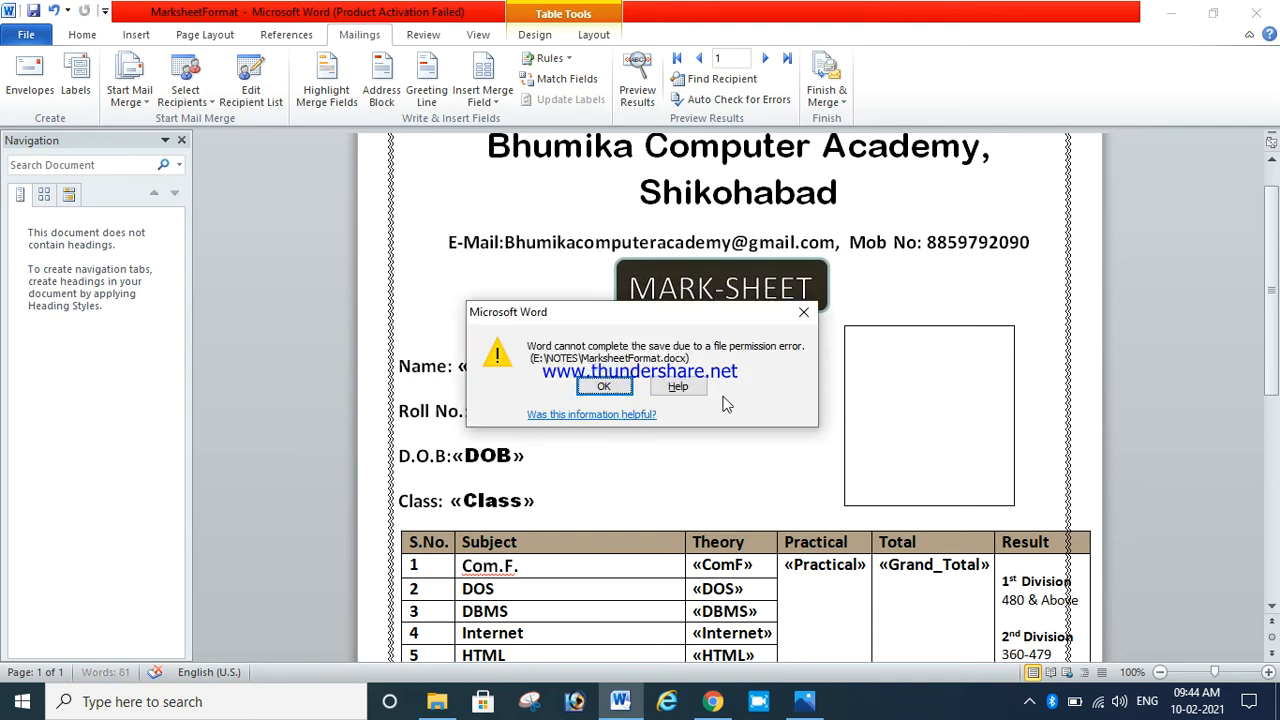
left_click(606, 387)
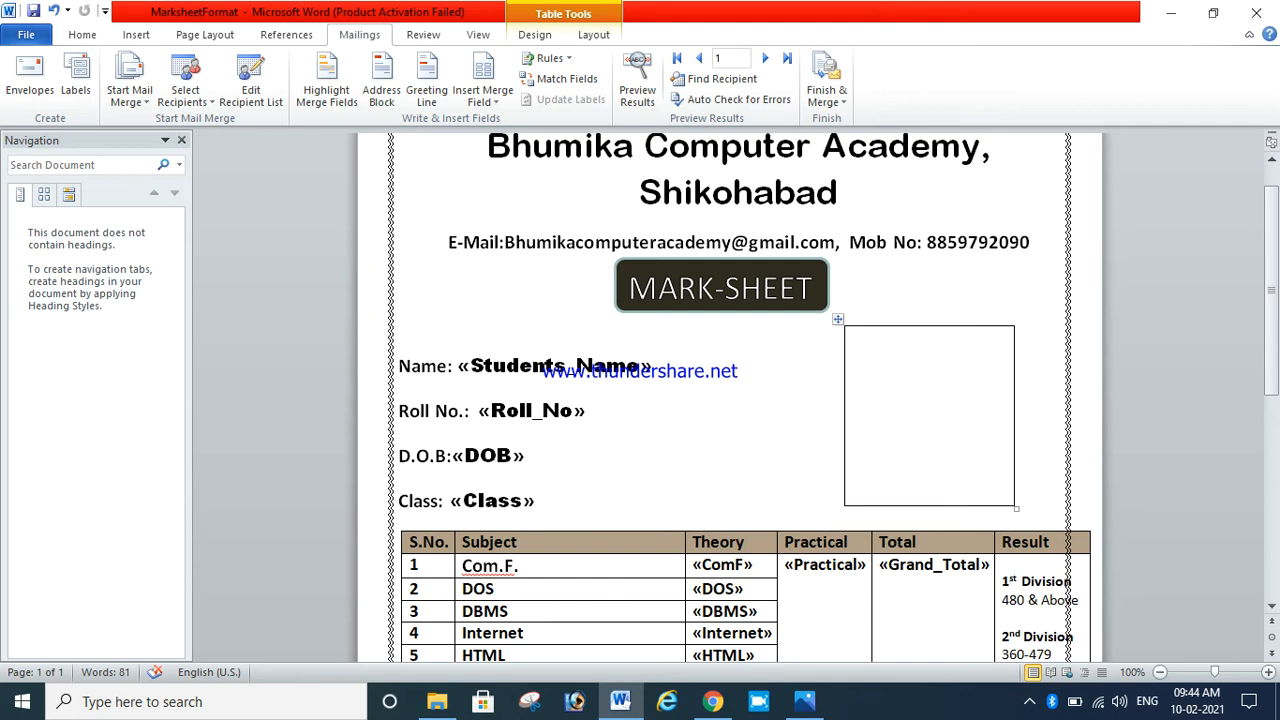
Step: Try to build an insertpicture field containing the Photo merge field inside the empty photo box
type("=")
key("BackSpace")
key("ctrl+F9")
type("inser")
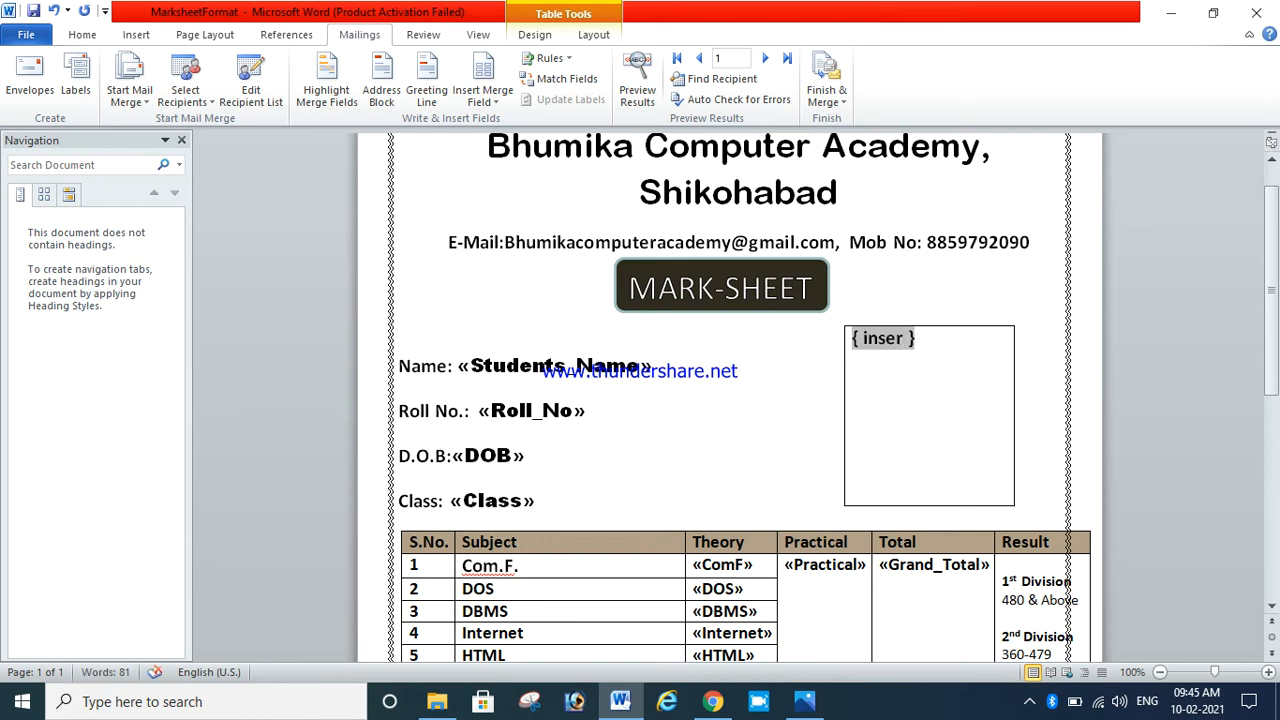
type("tpicture ")
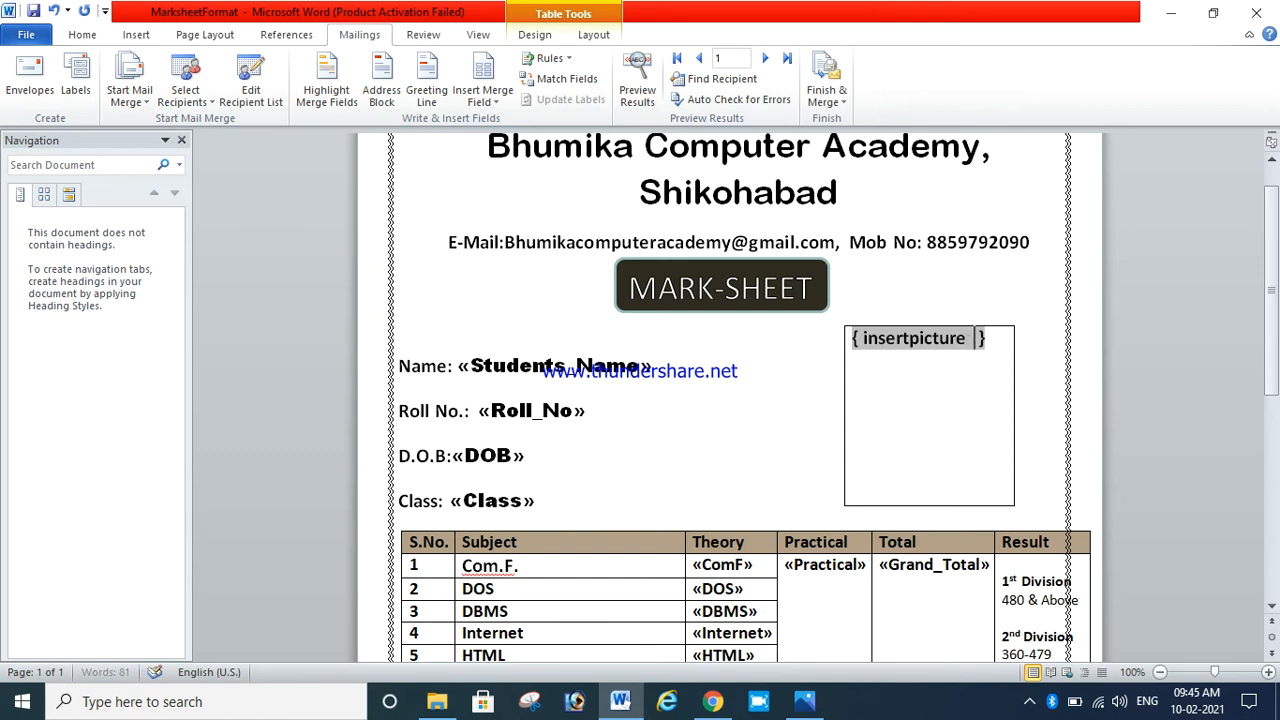
type("\"")
left_click(483, 100)
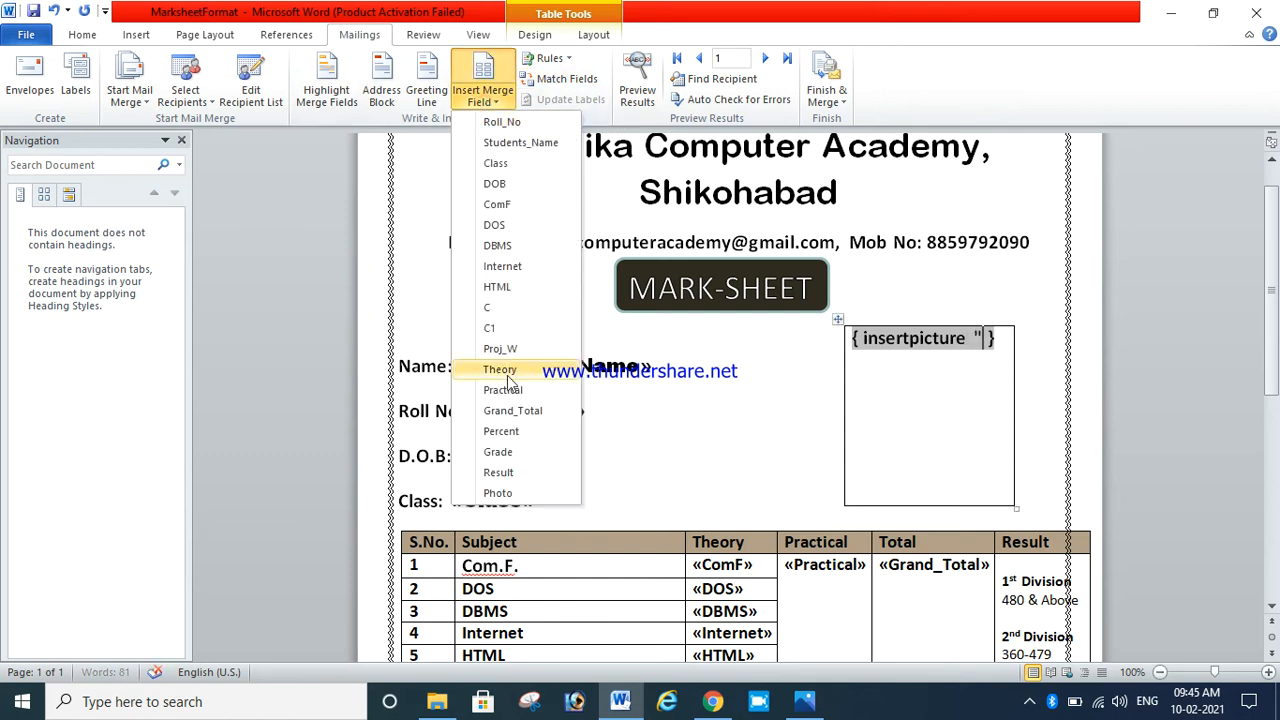
left_click(497, 493)
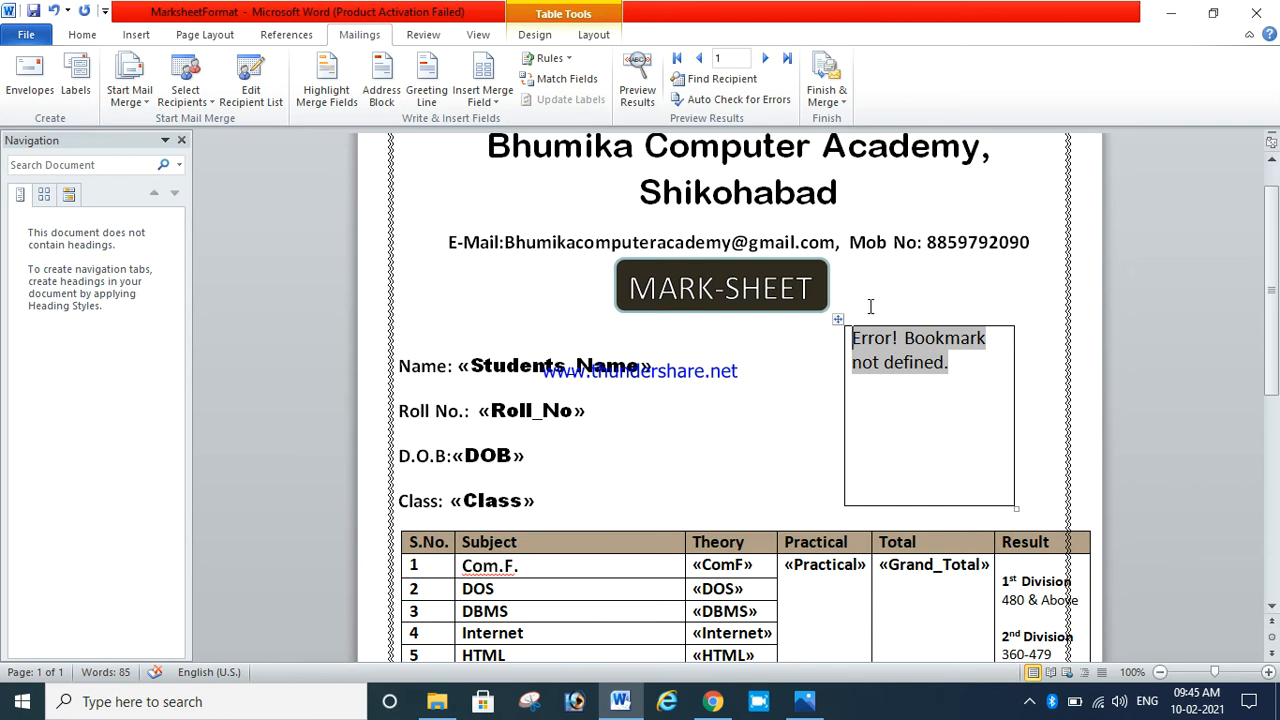
left_click(1031, 703)
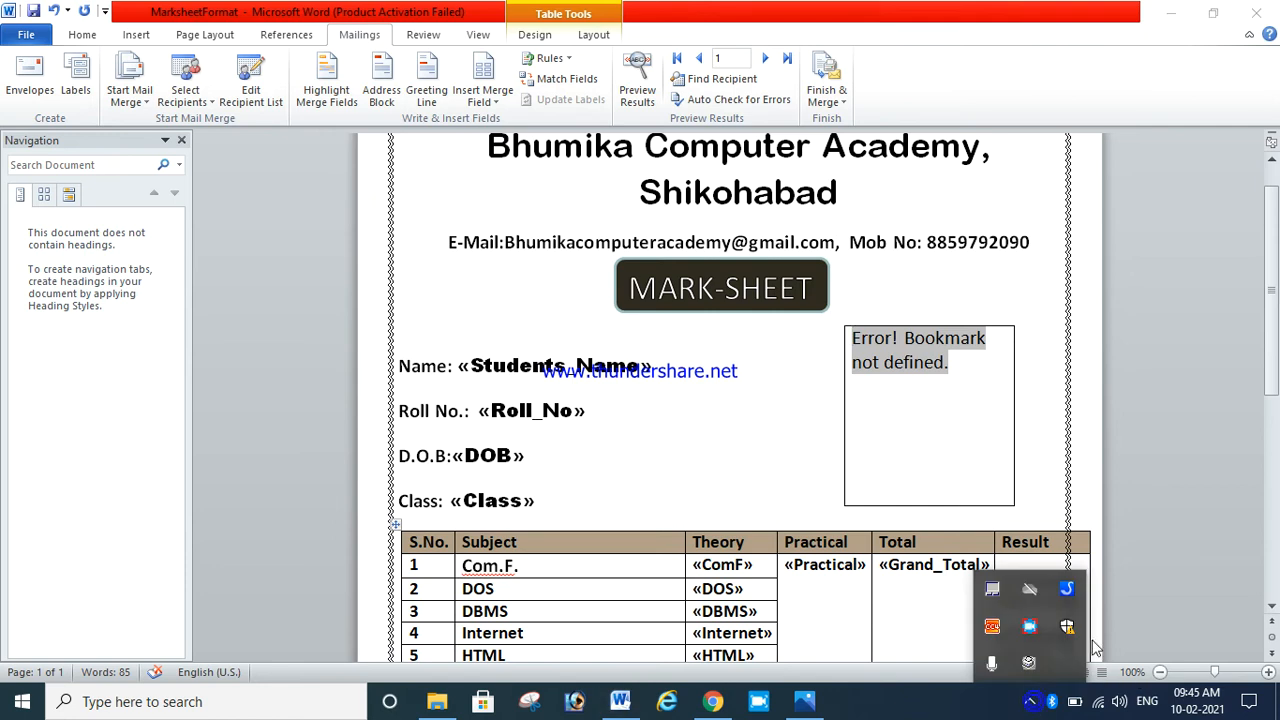
right_click(1038, 632)
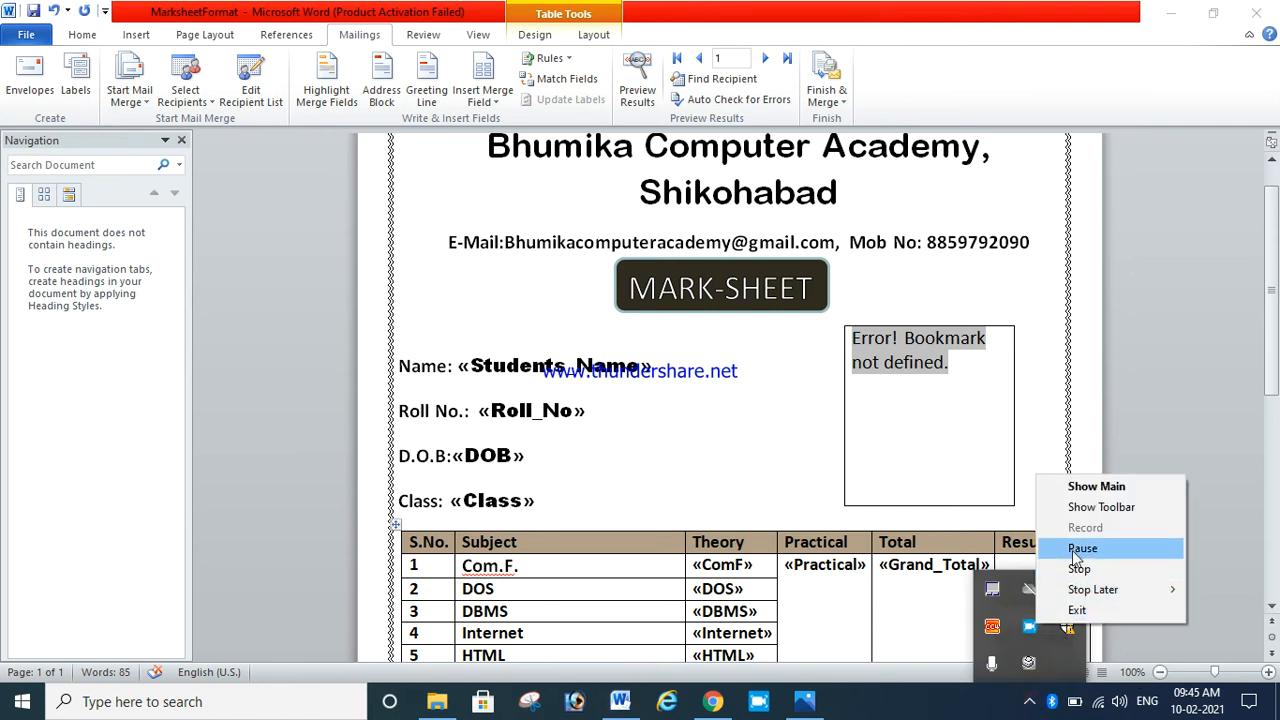
left_click(1079, 550)
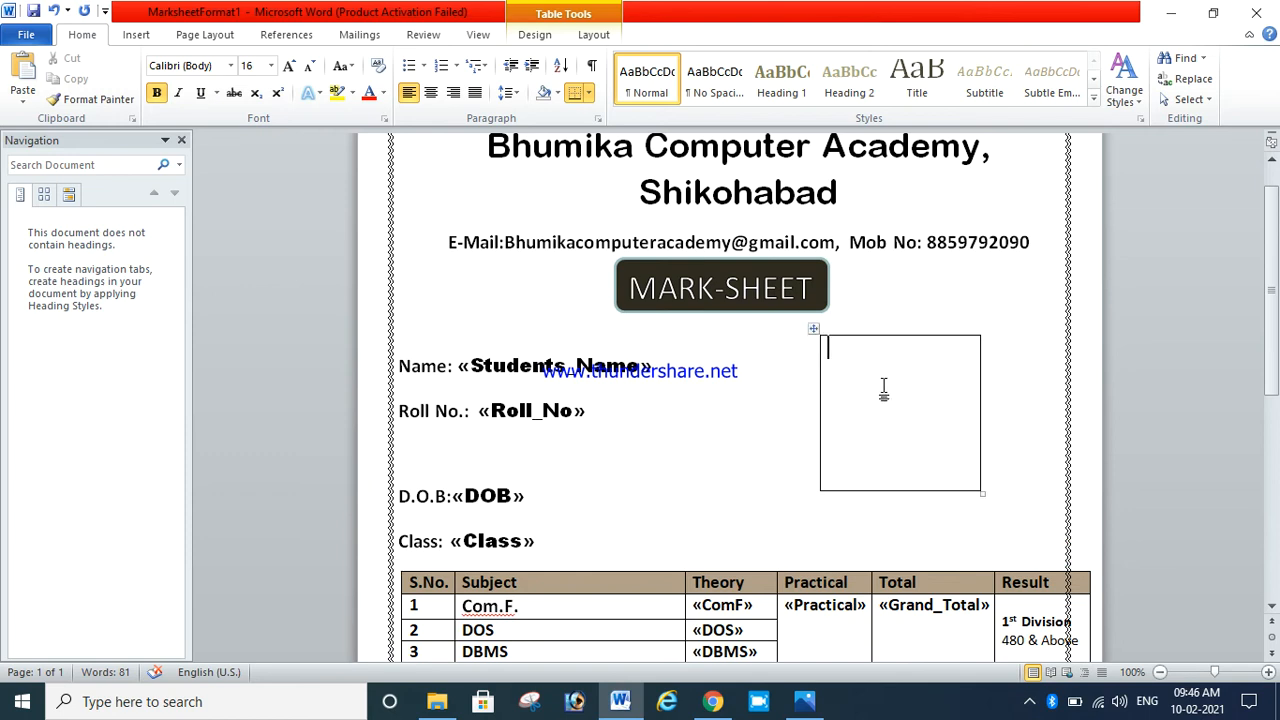
Step: Try to create an insertpicture field with the Photo merge field in the photo box of MarksheetFormat1
key("ctrl+F9")
type("insert")
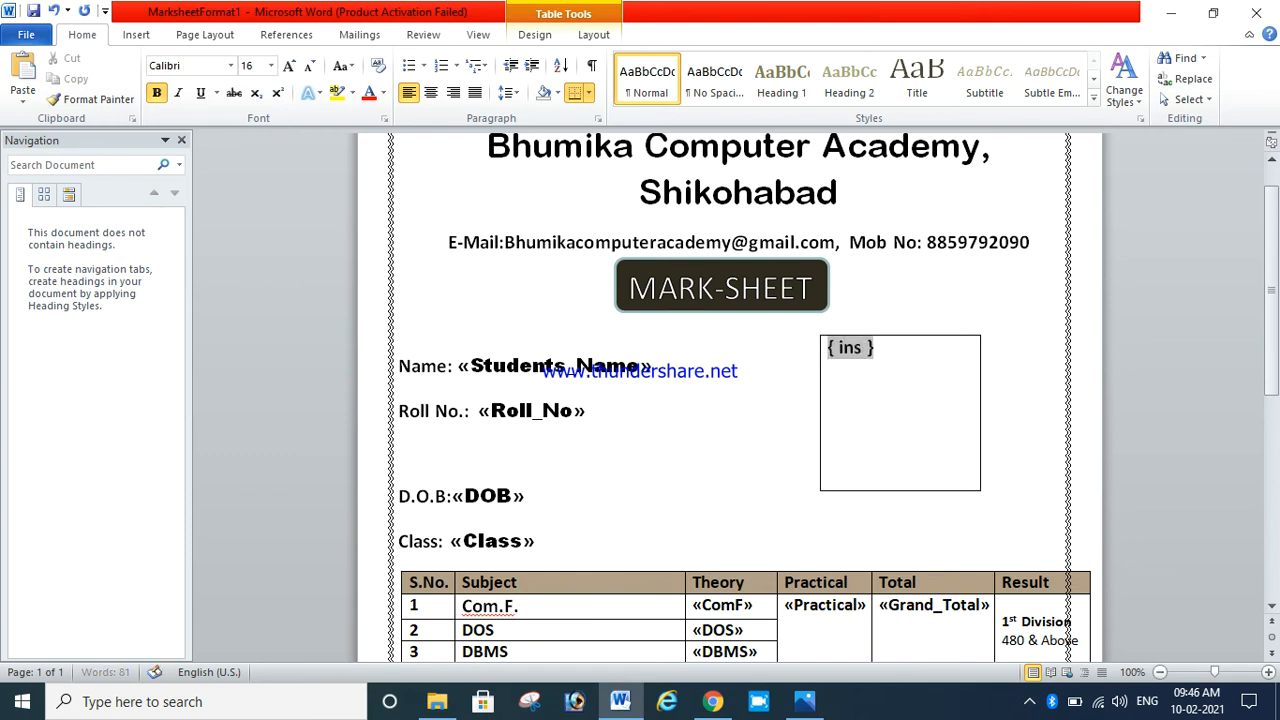
type("mer")
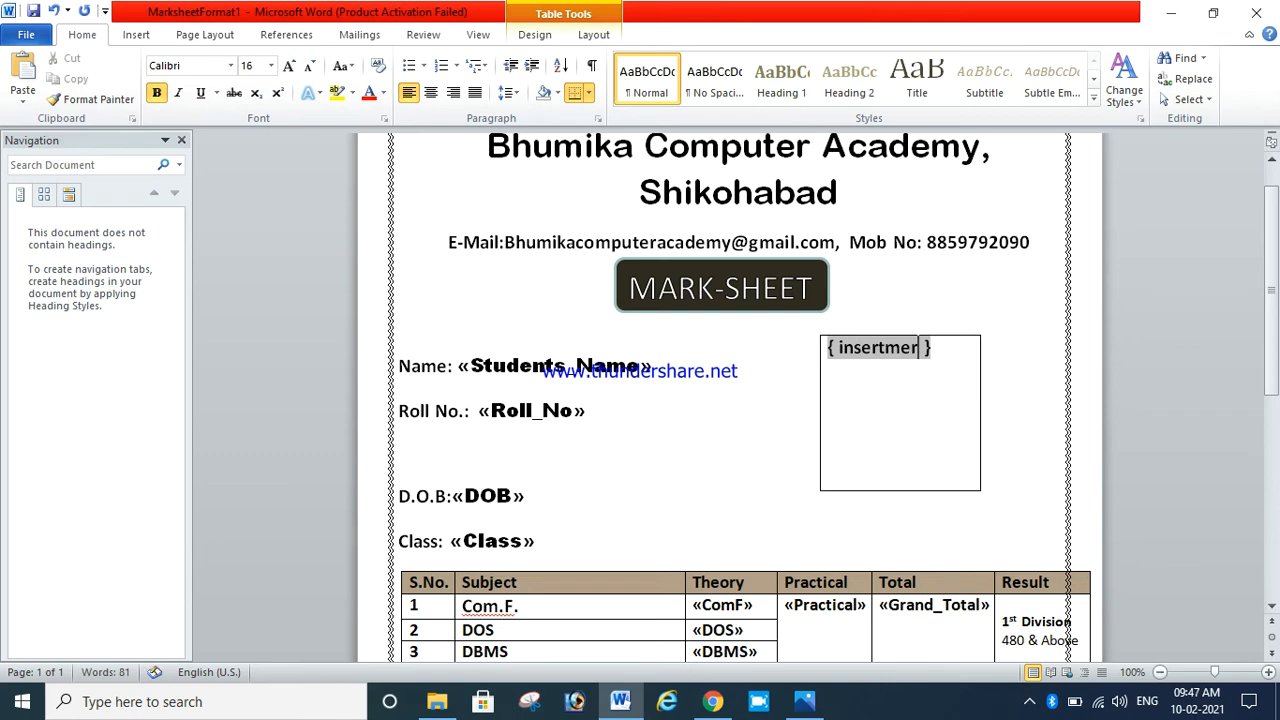
key("BackSpace")
key("BackSpace")
key("BackSpace")
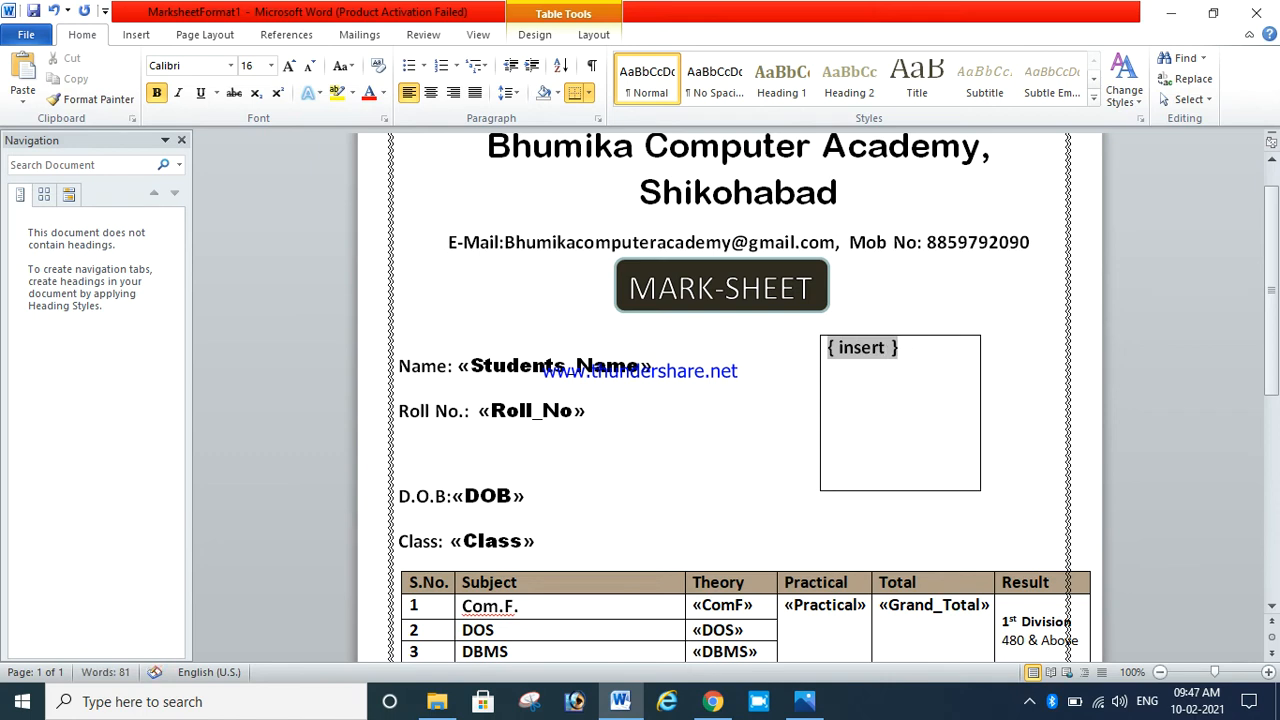
type("pict")
type("ure")
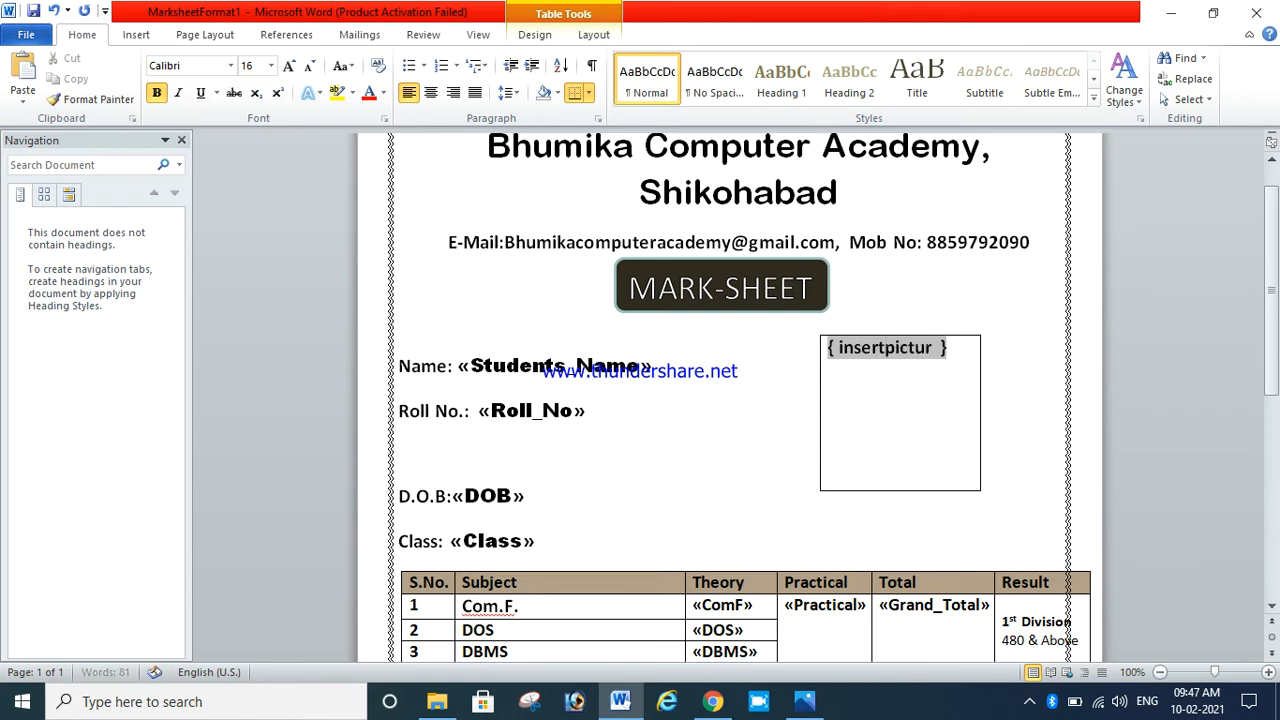
type(" \"")
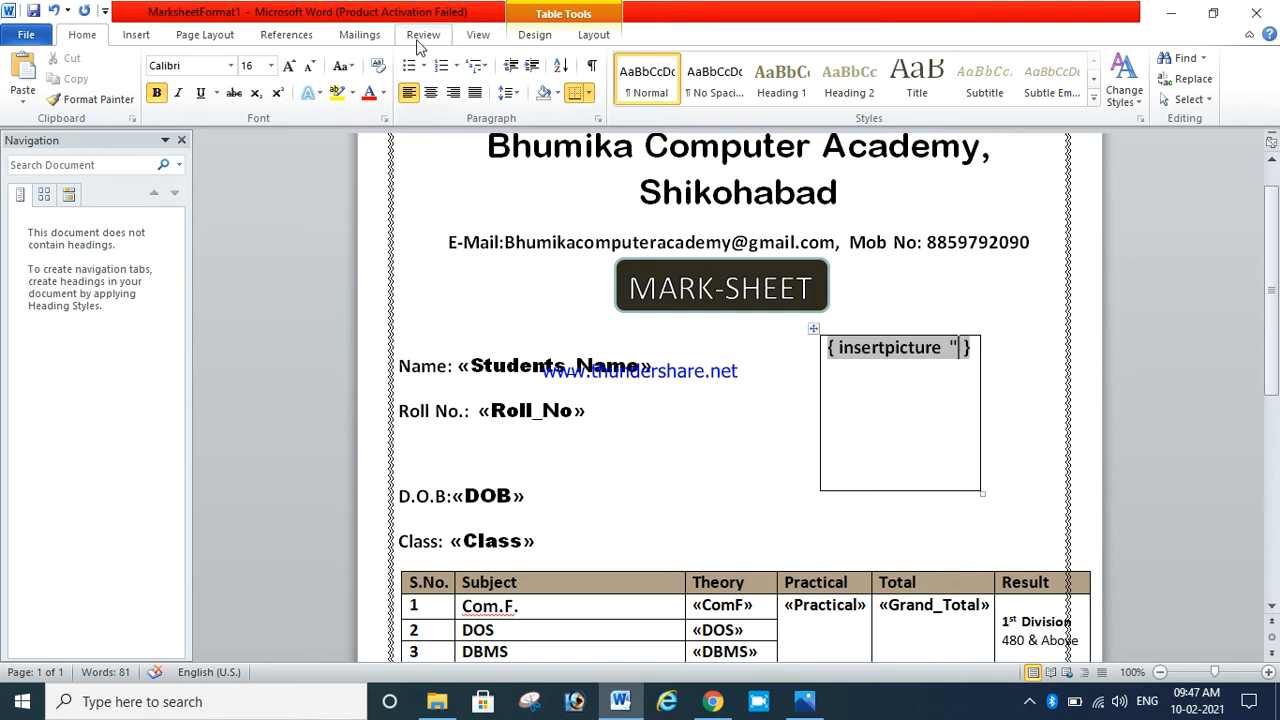
left_click(372, 40)
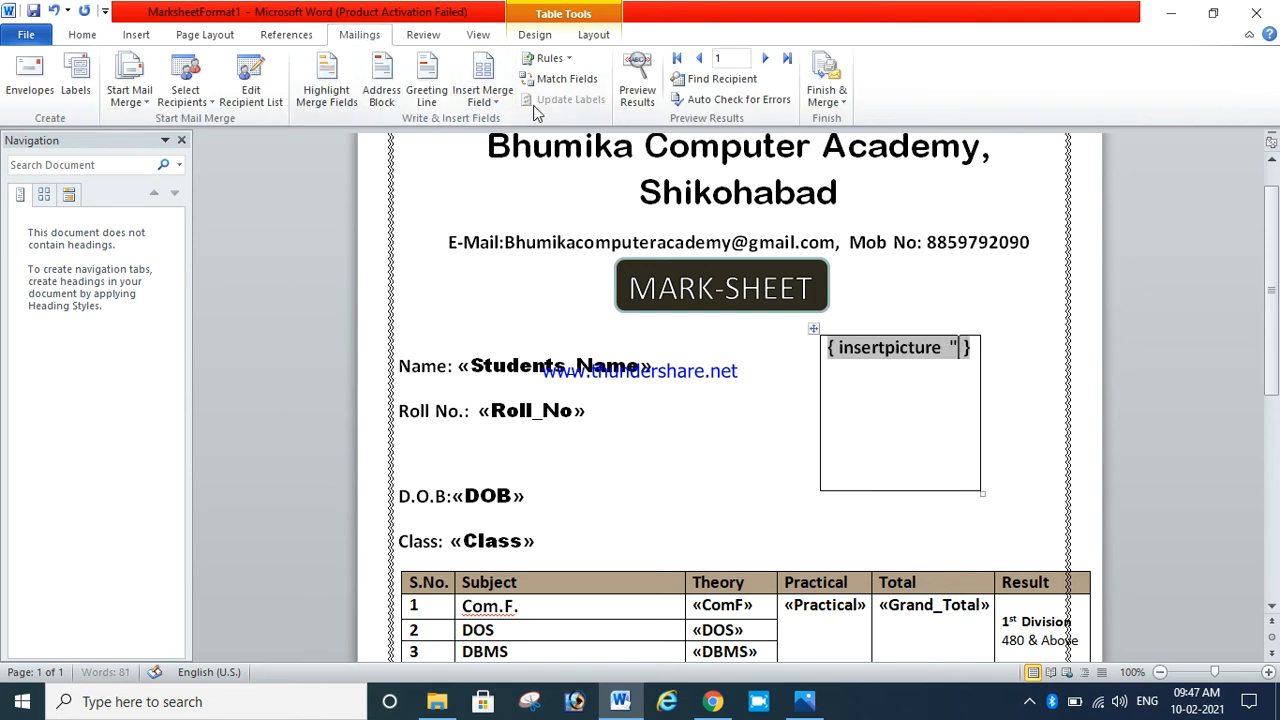
left_click(500, 100)
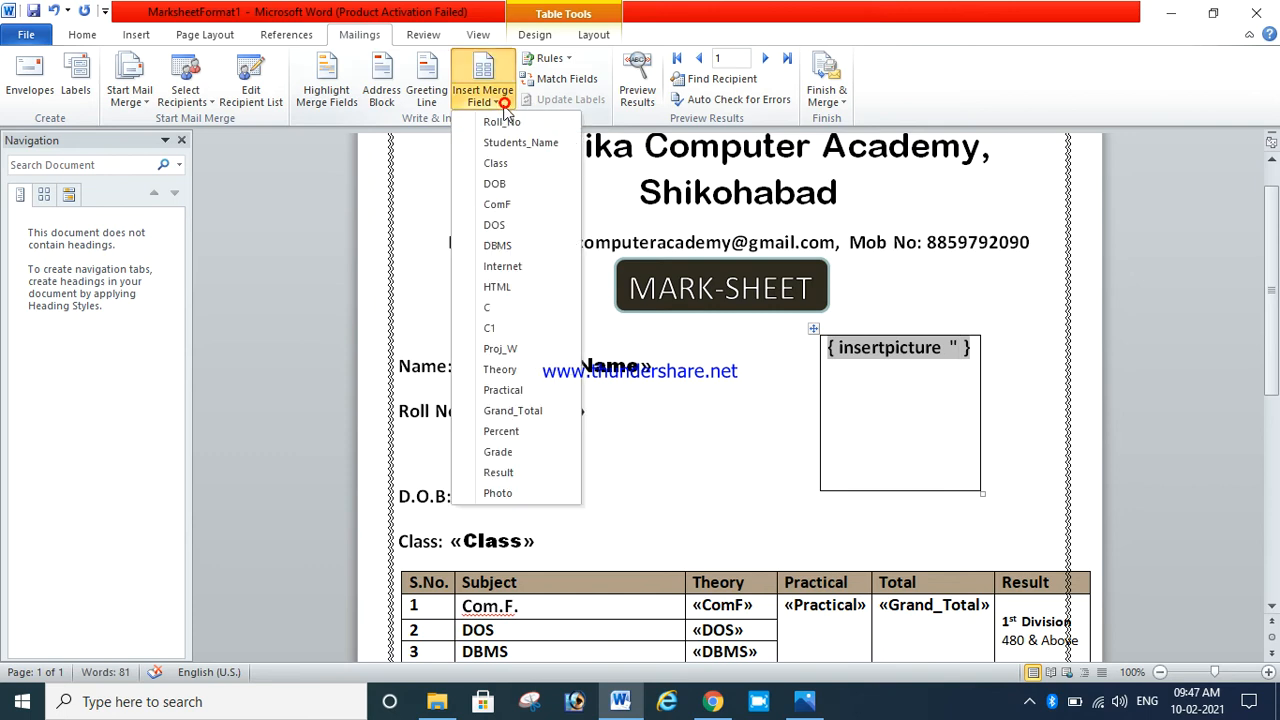
left_click(497, 492)
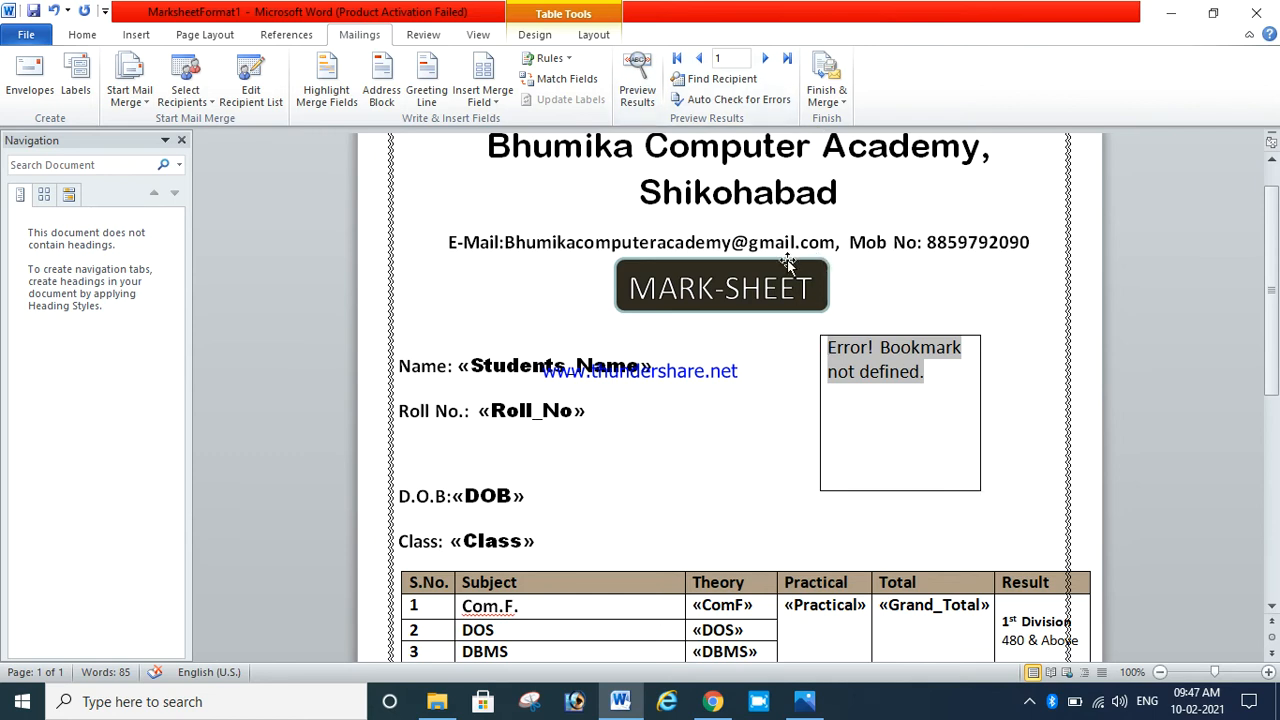
scroll(785, 265, "down", 6)
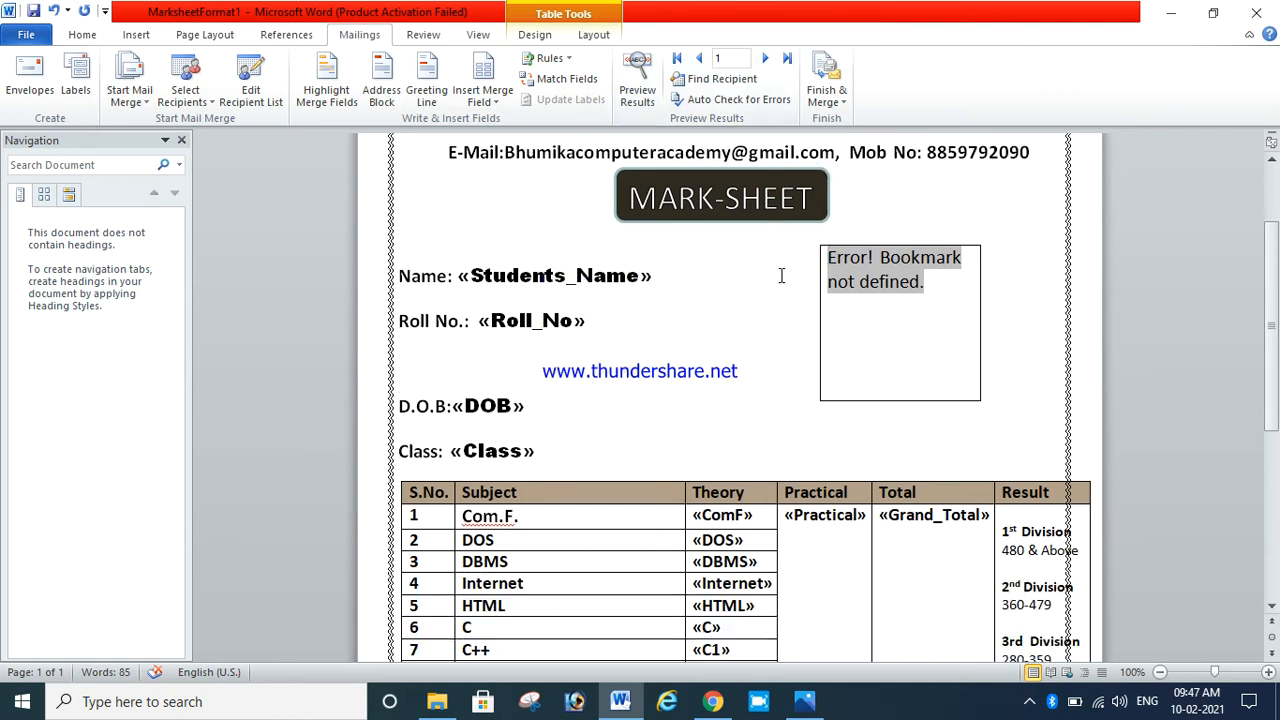
scroll(789, 313, "up", 7)
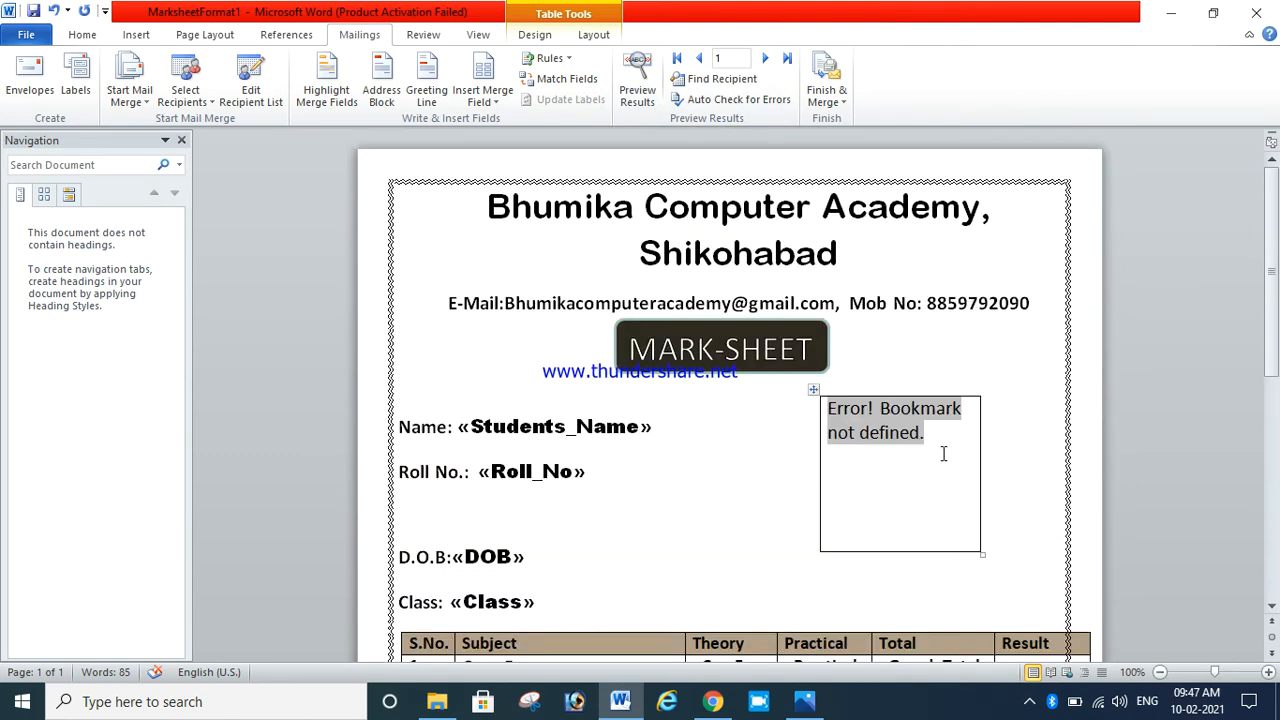
right_click(805, 703)
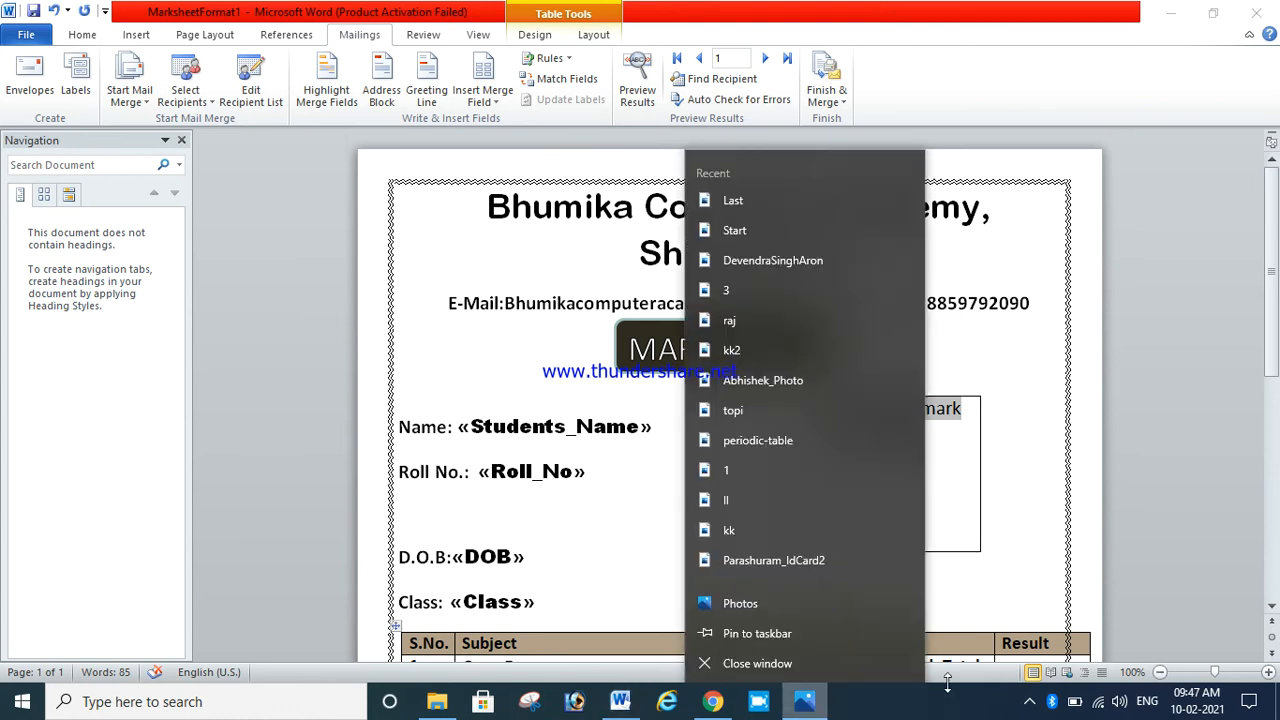
left_click(1025, 703)
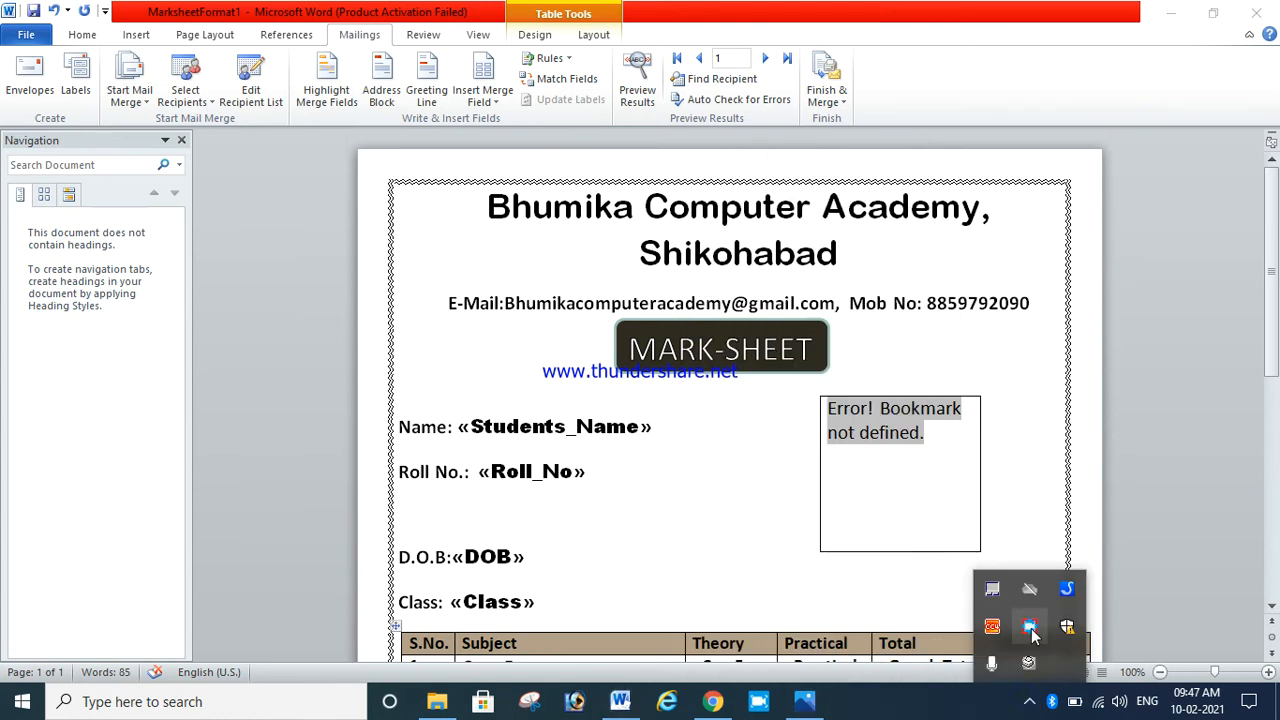
right_click(1030, 626)
left_click(1076, 556)
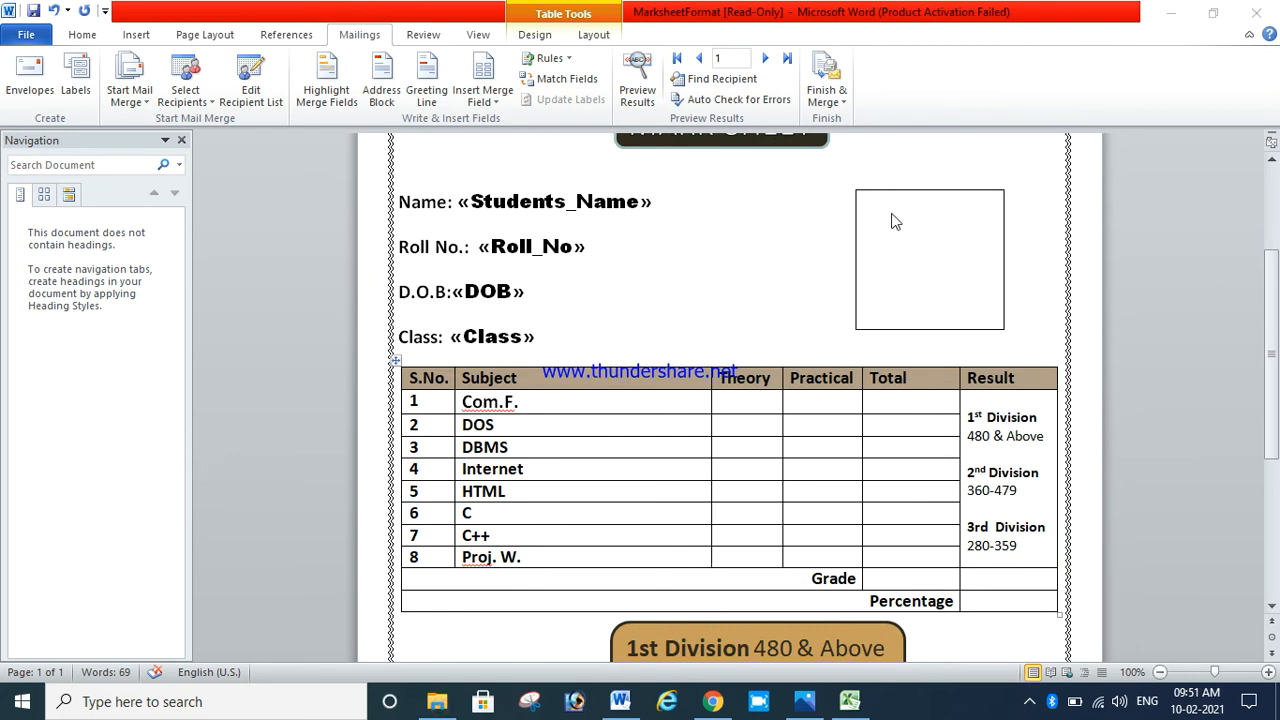
Step: Create an insertpicture field around the Photo merge field in the photo box of the read-only MarksheetFormat document
left_click(893, 213)
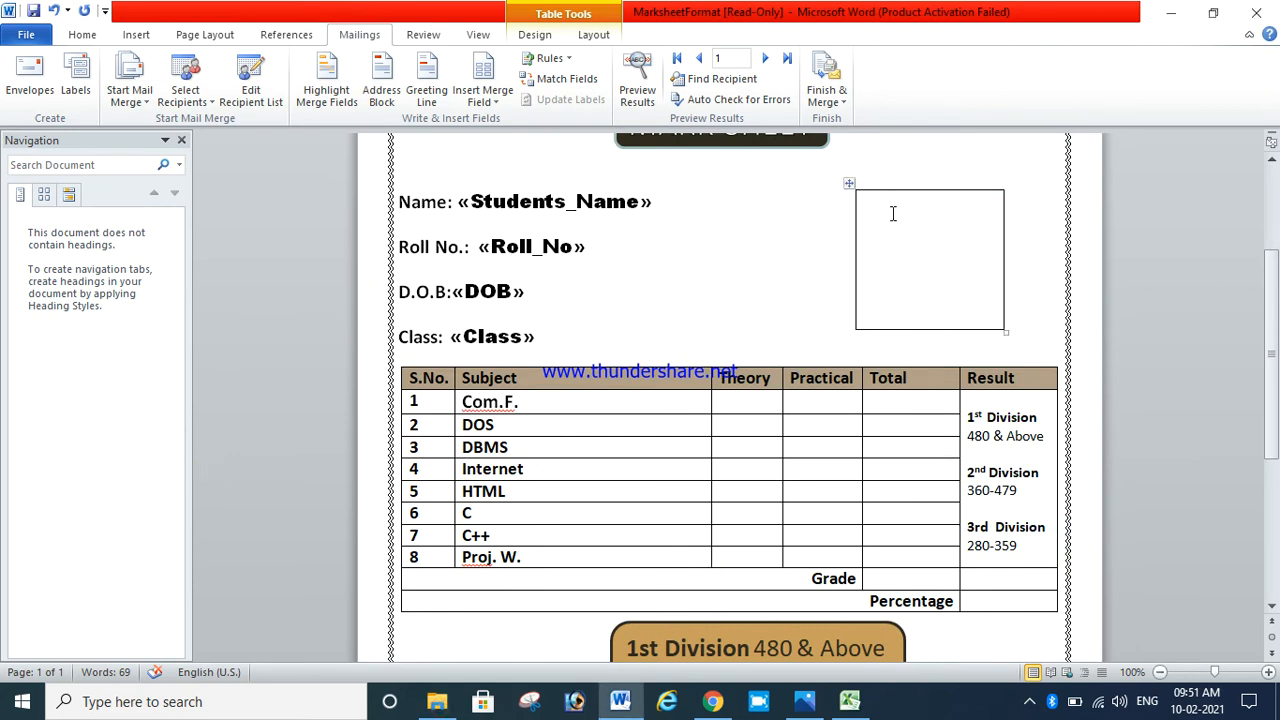
key("ctrl+F9")
type("inse")
type("rtpictu")
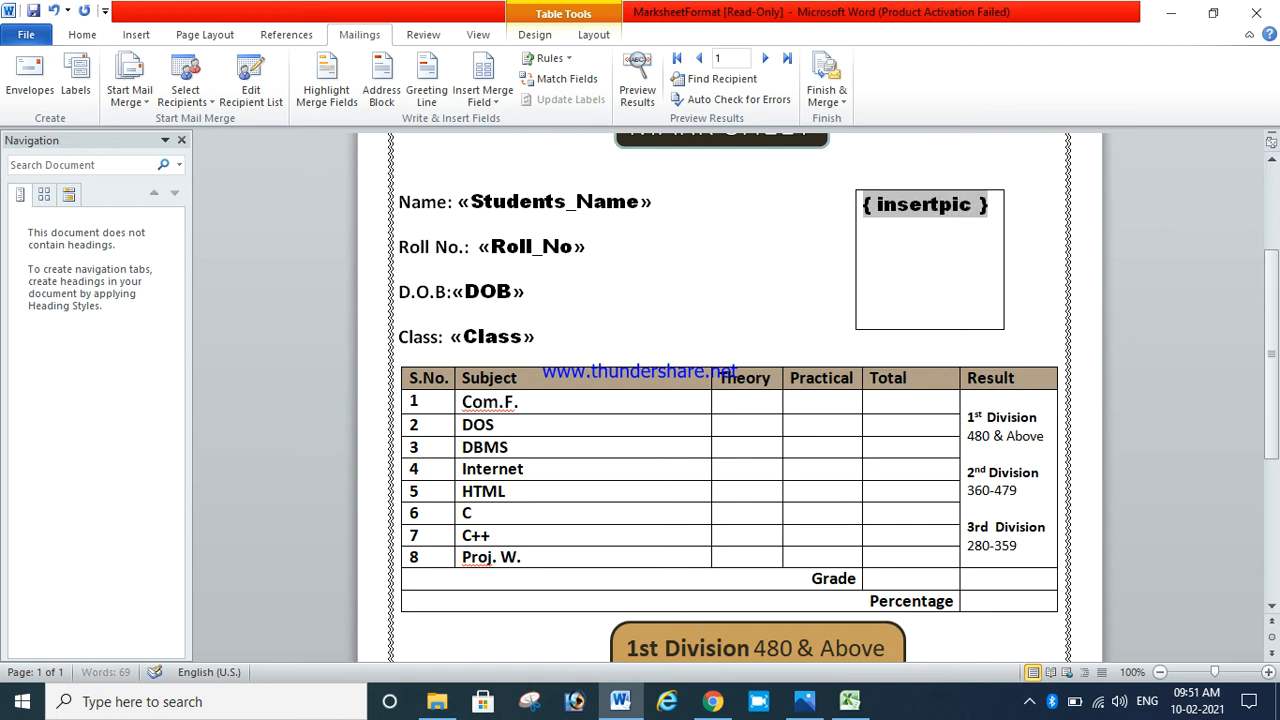
type("re")
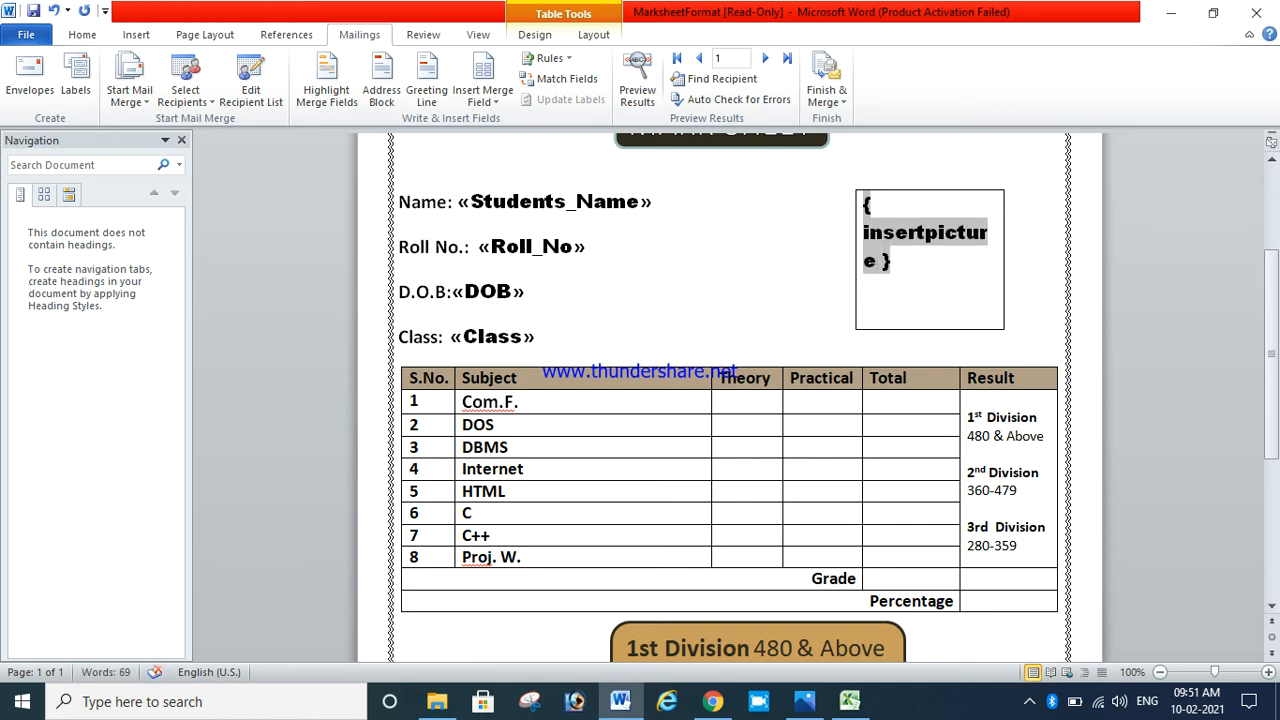
type(" \"")
left_click(478, 95)
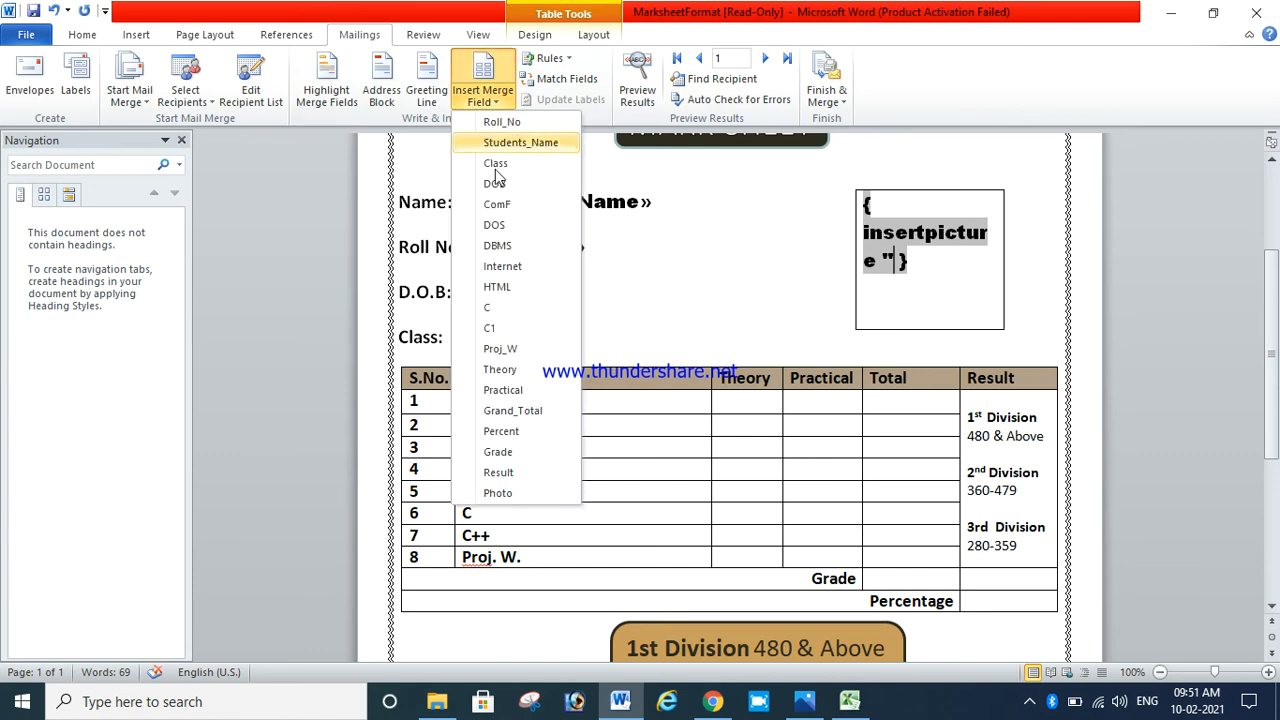
left_click(507, 495)
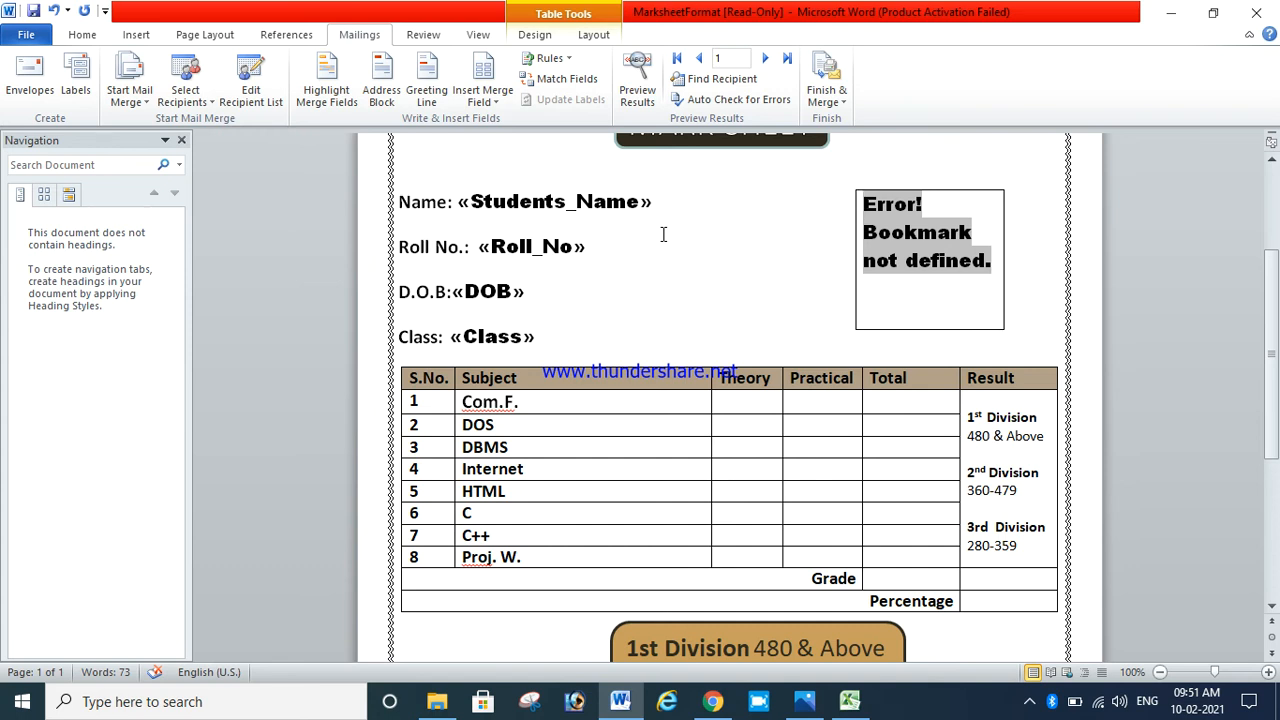
Step: Update the photo field, preview the merged results and refresh all fields in the document to check the photo box
key("F9")
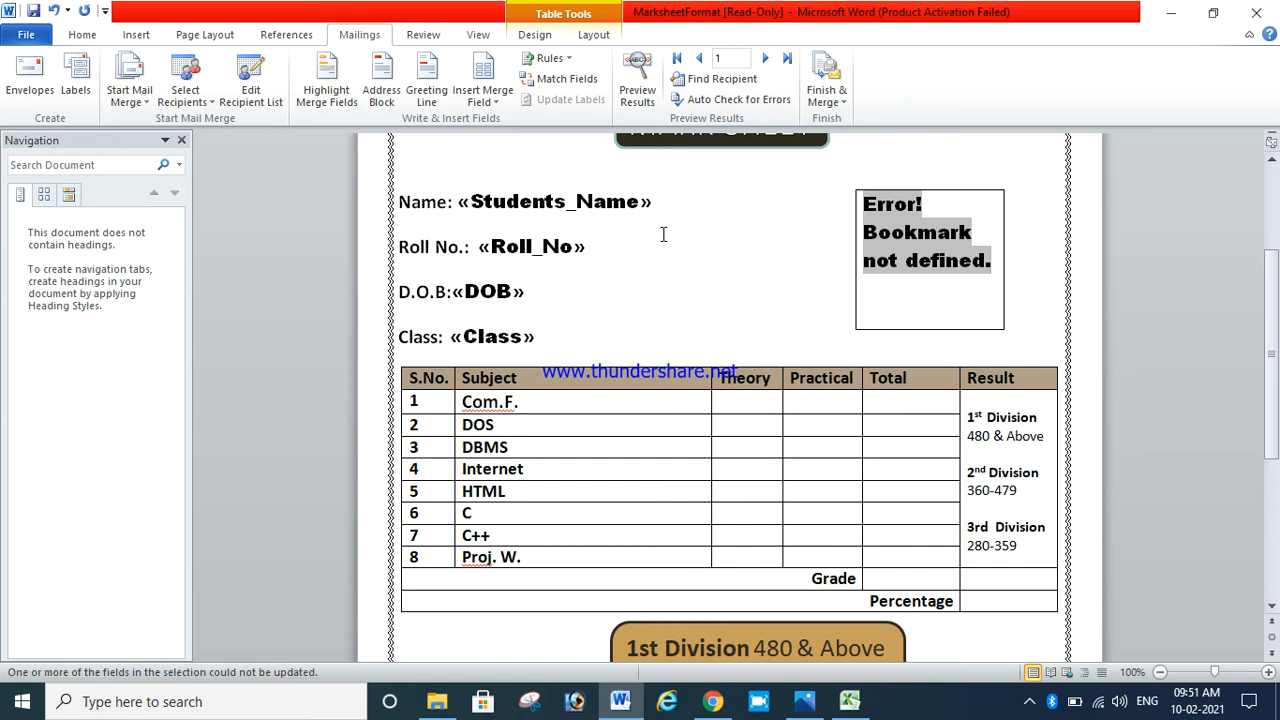
left_click(637, 80)
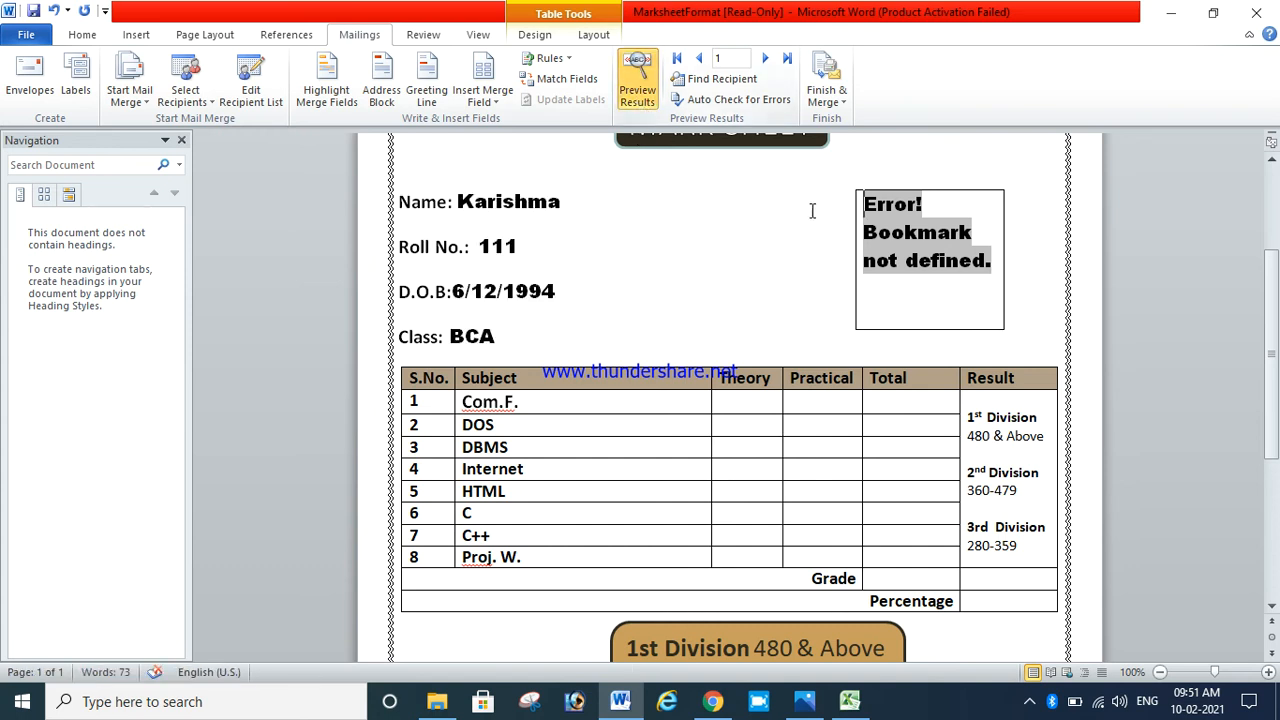
key("ctrl+a")
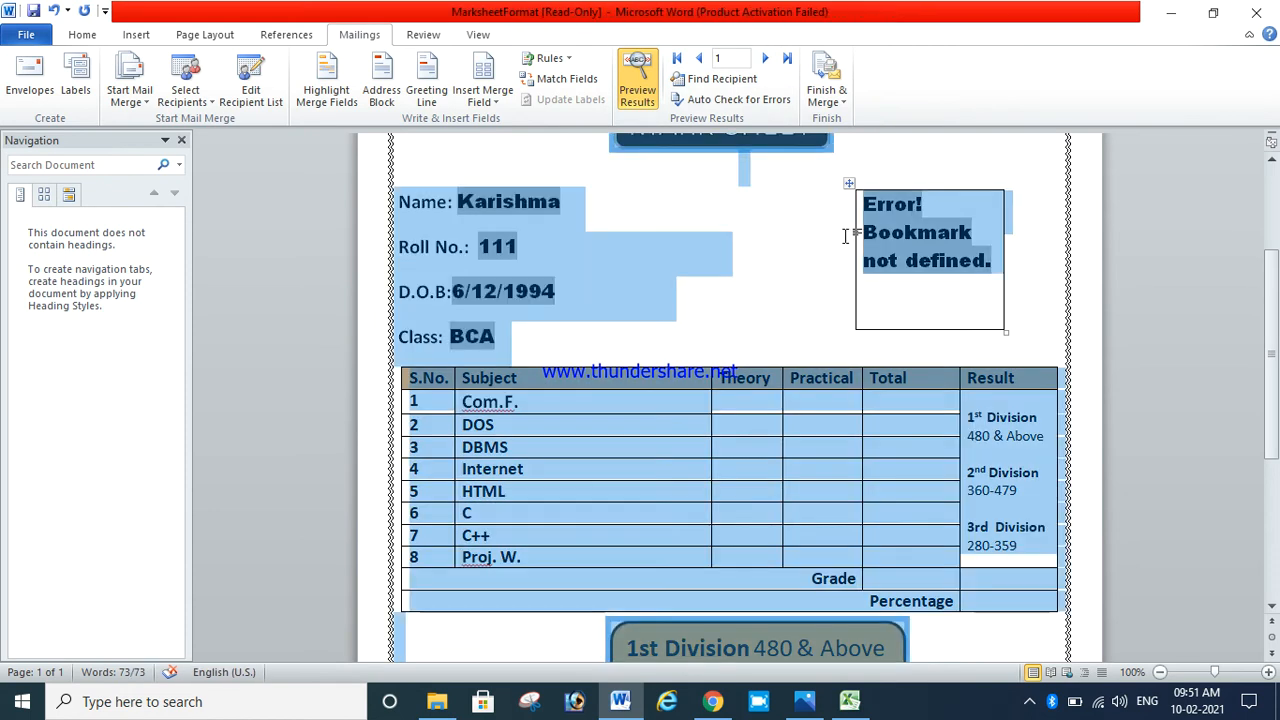
key("F9")
left_click(971, 292)
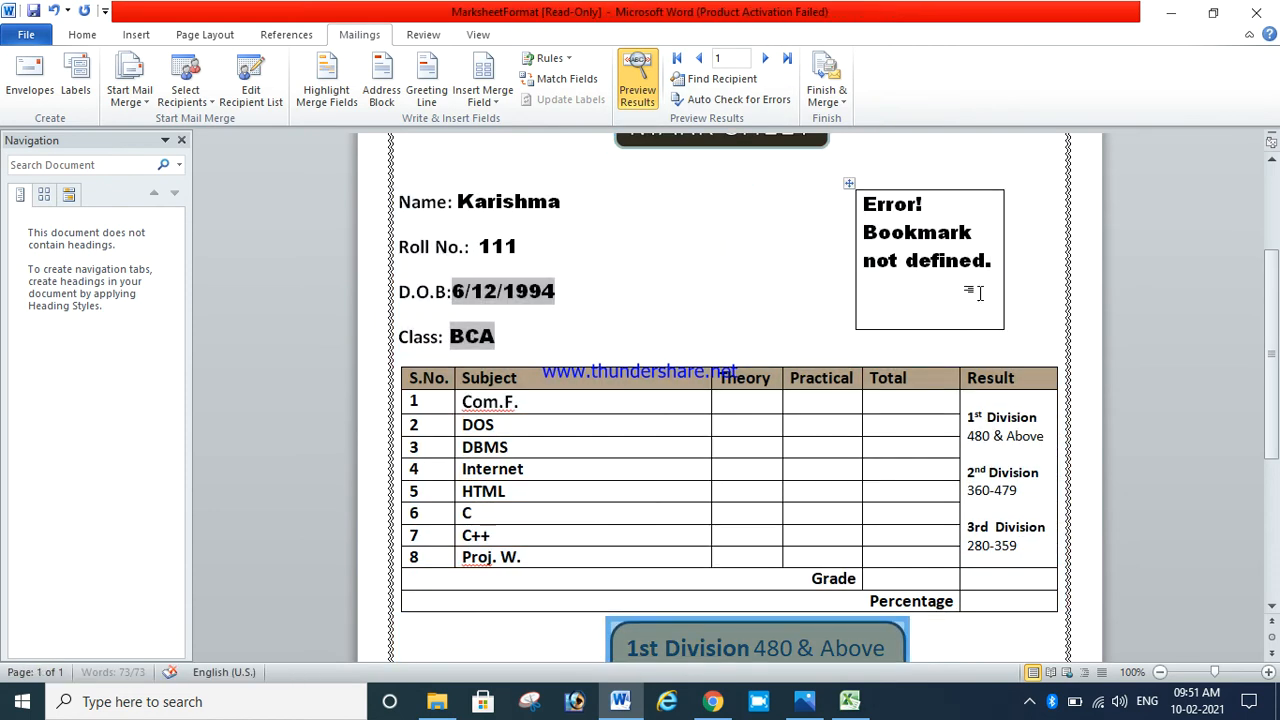
Step: Delete the faulty picture field from the photo box and turn off the merged results preview
left_click(994, 262)
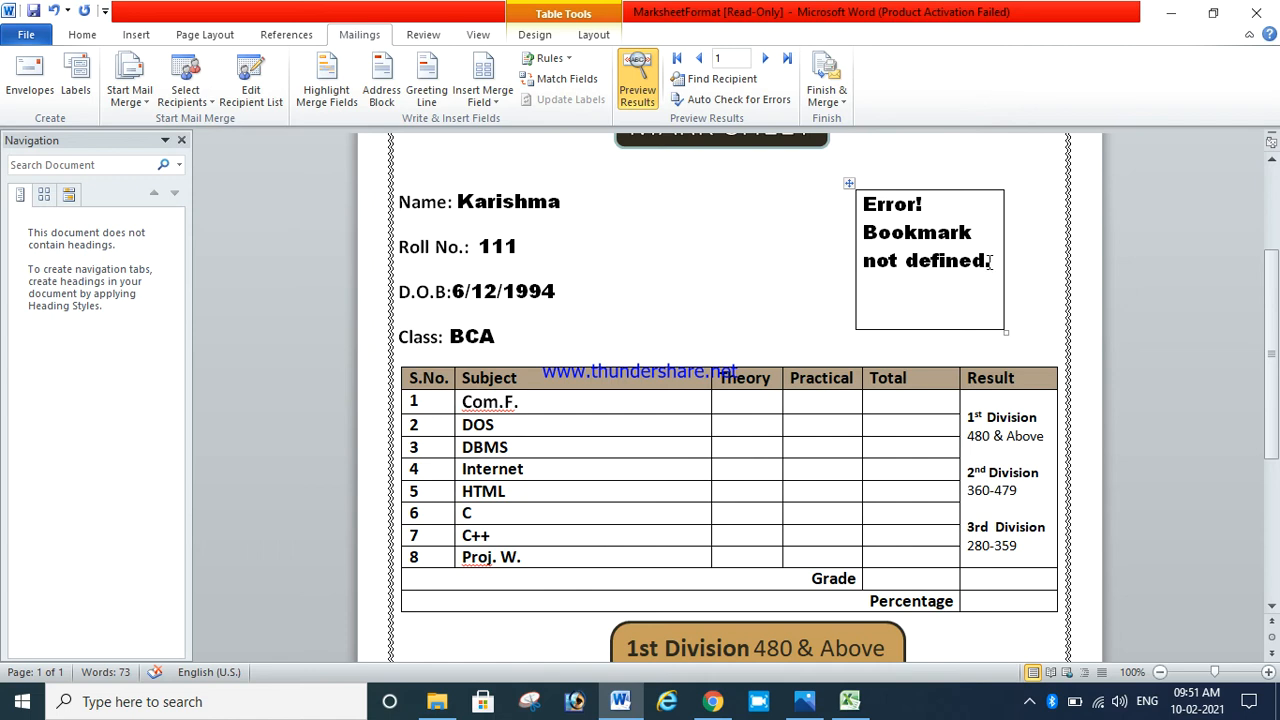
left_click_drag(990, 262, 917, 232)
key("Delete")
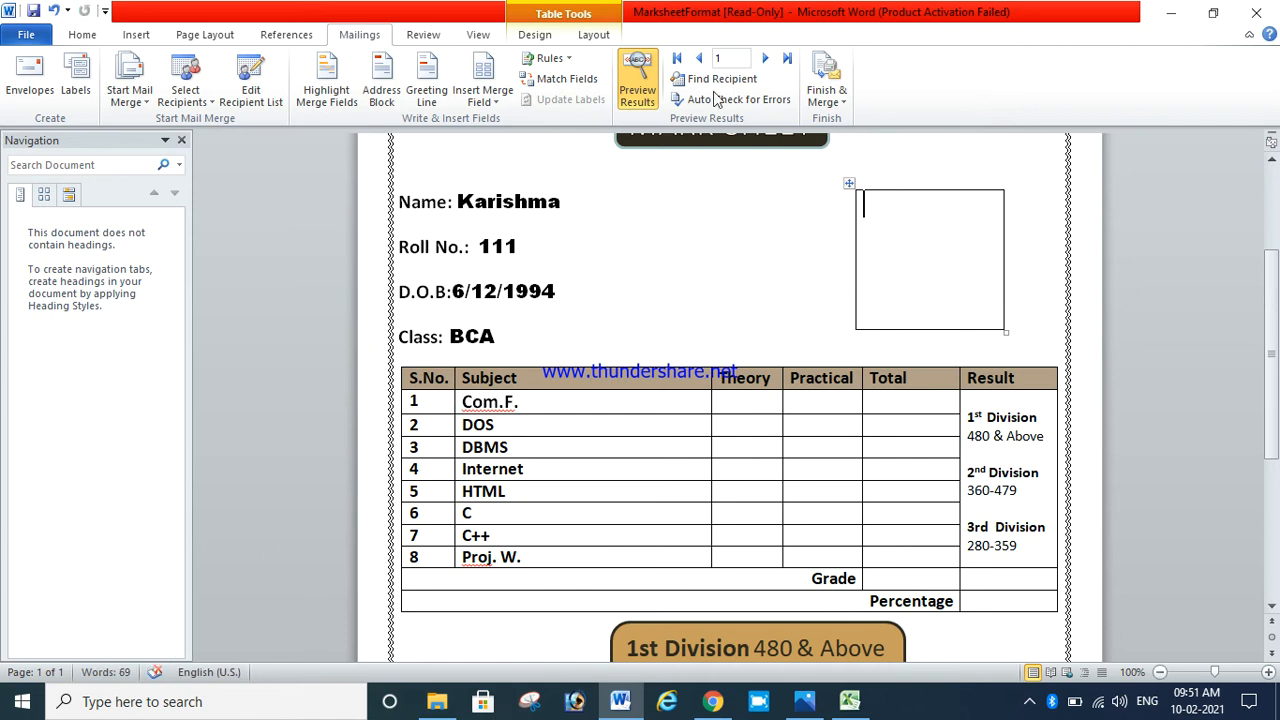
left_click(637, 80)
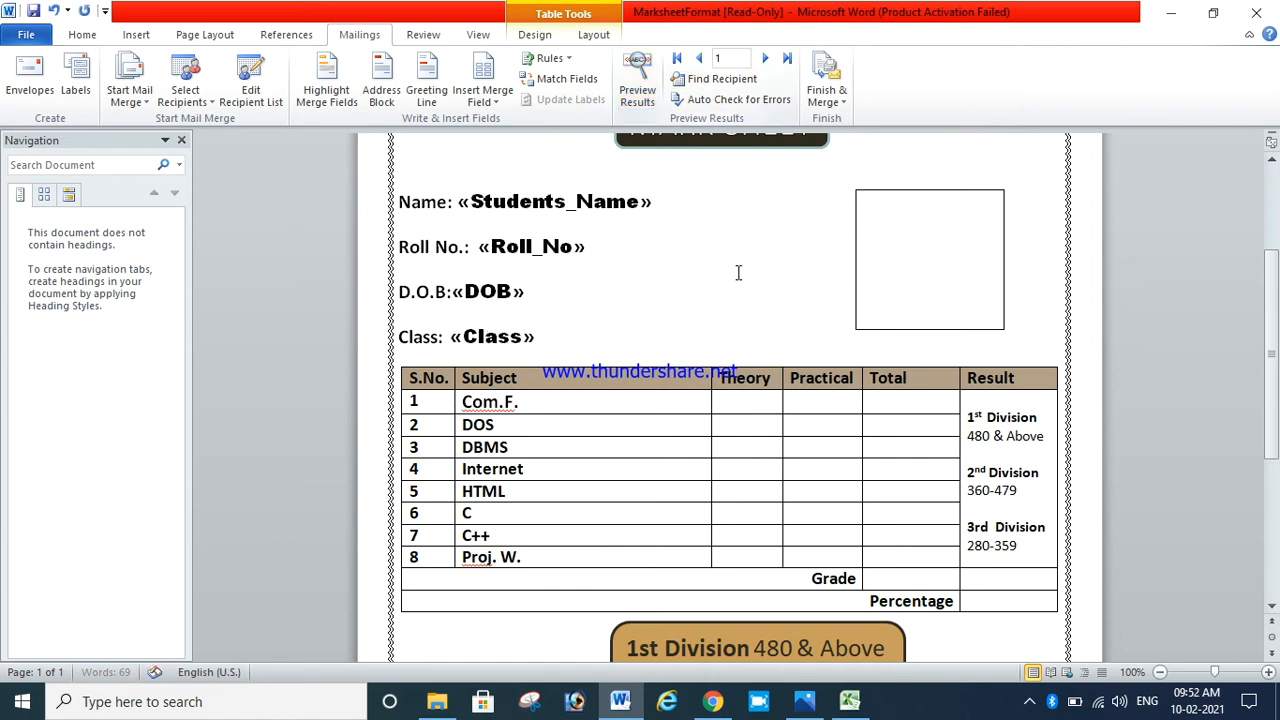
left_click(1029, 700)
right_click(1032, 627)
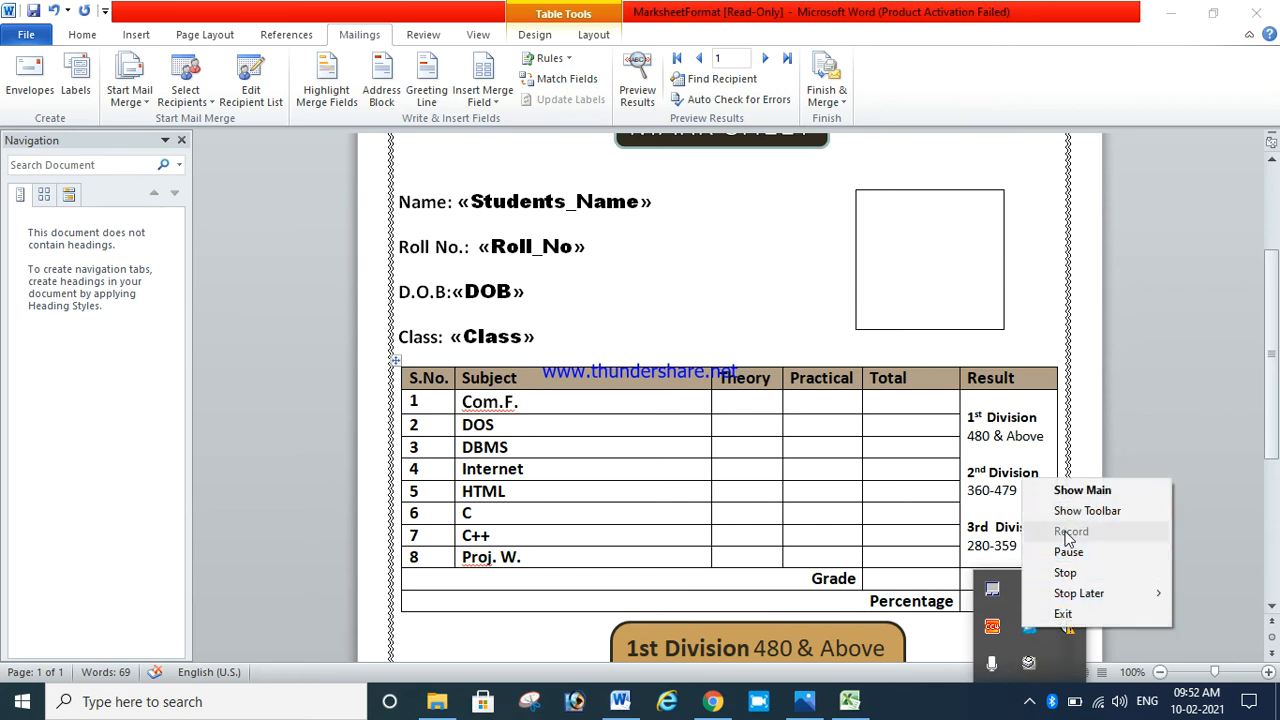
left_click(1070, 552)
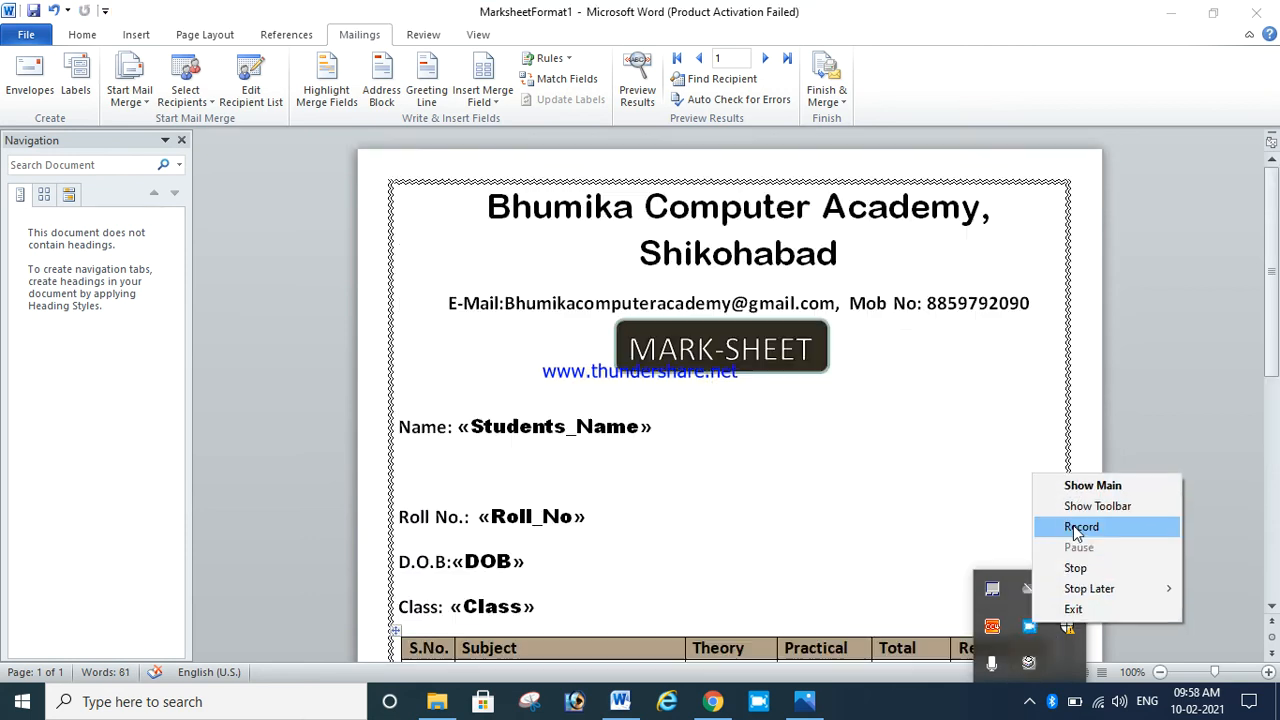
left_click(1075, 531)
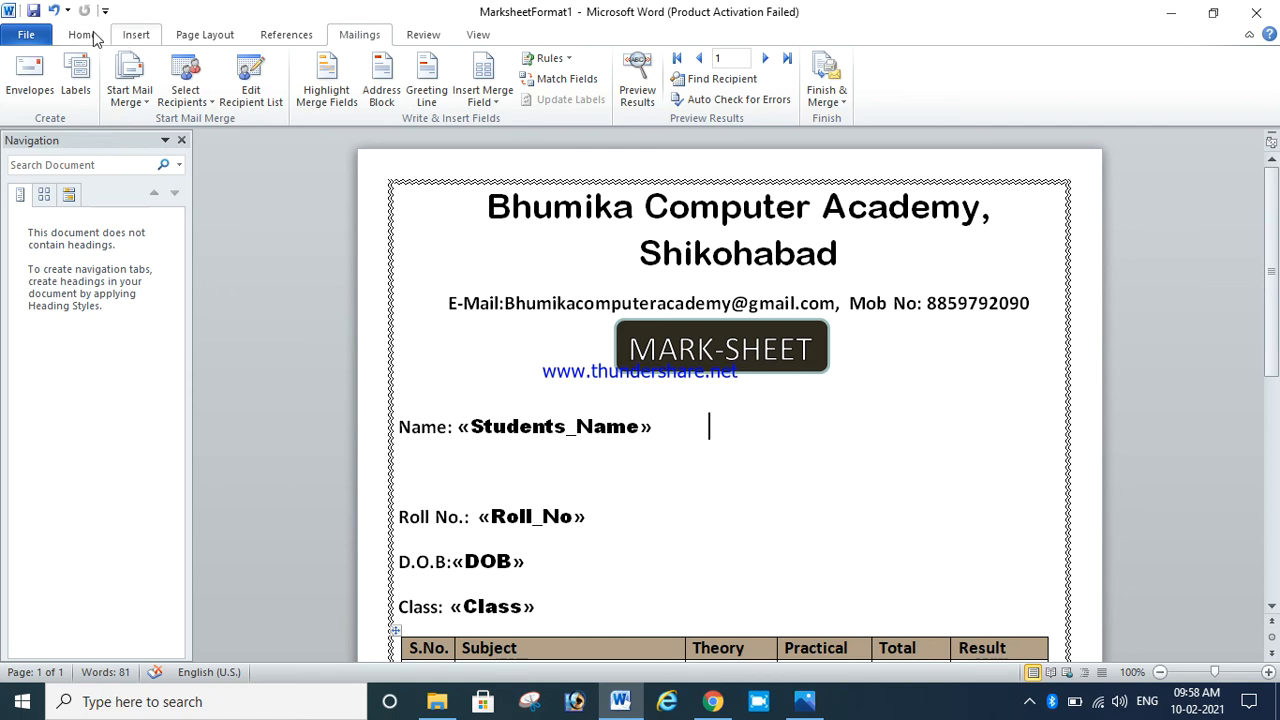
Step: Insert a one-cell table below the Name line in MarksheetFormat1 and resize it to a roughly square photo box
left_click(137, 38)
left_click(148, 95)
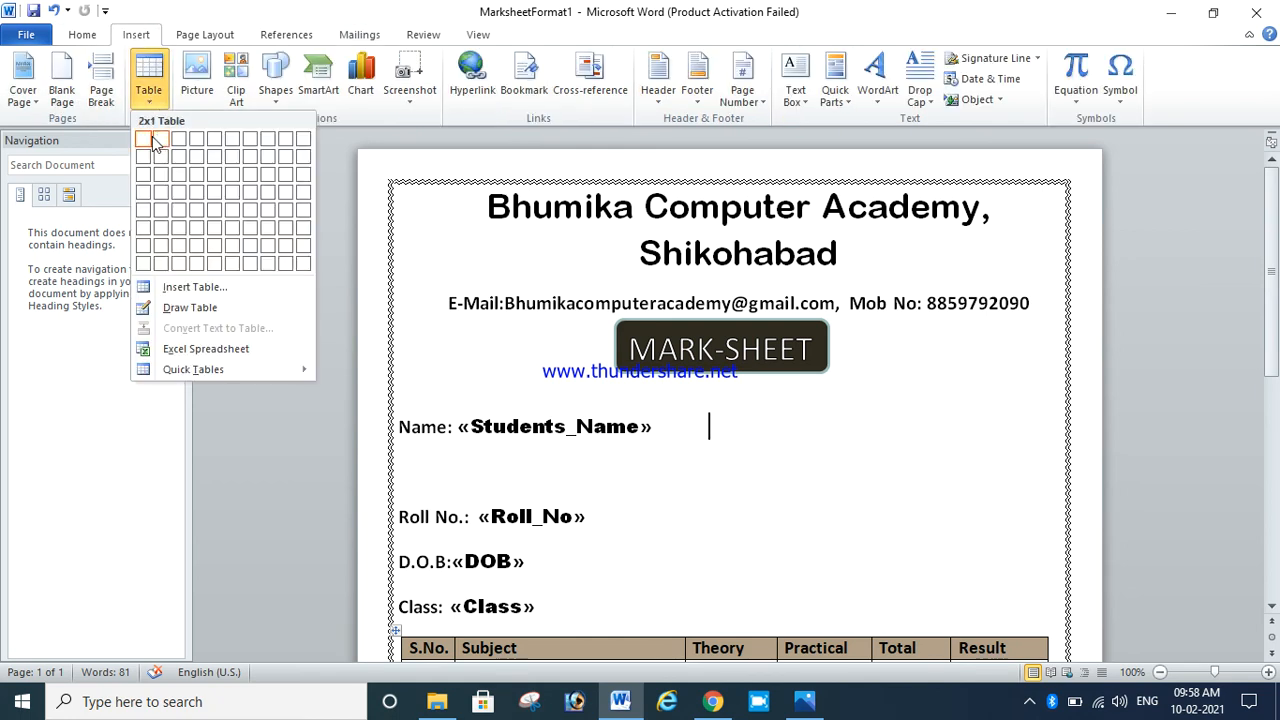
left_click(150, 216)
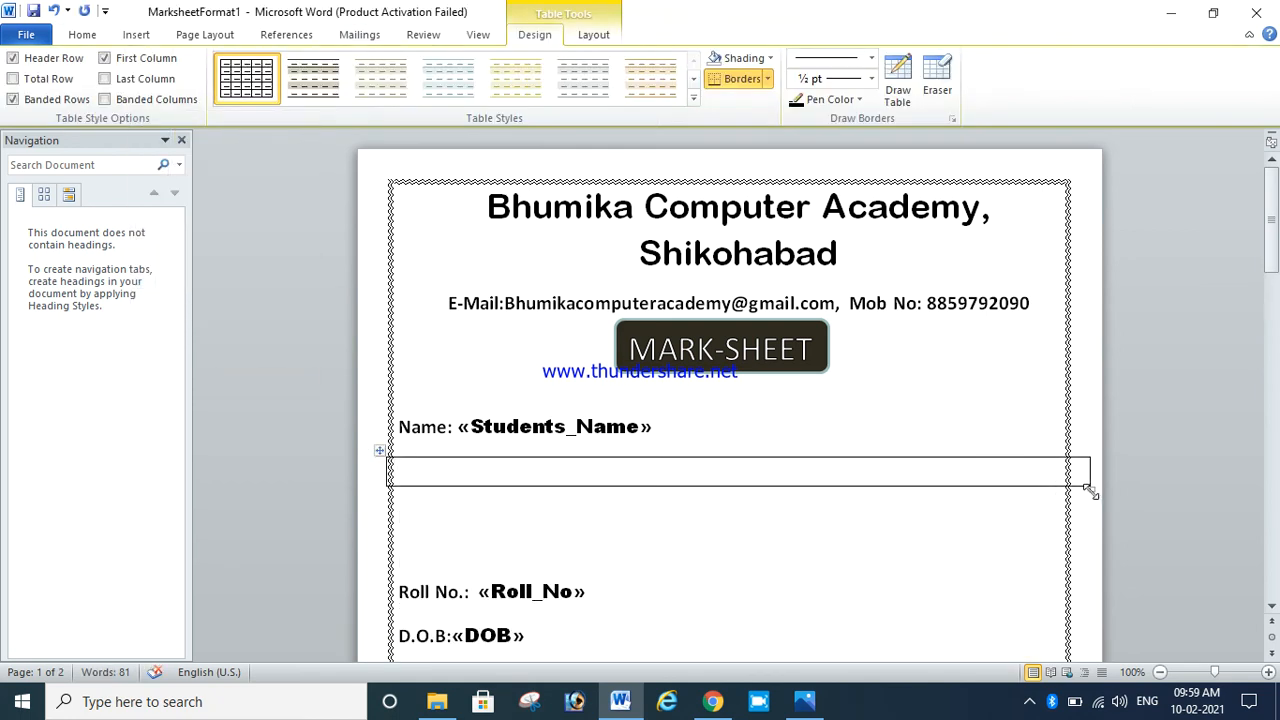
left_click_drag(1090, 490, 620, 604)
left_click(962, 500)
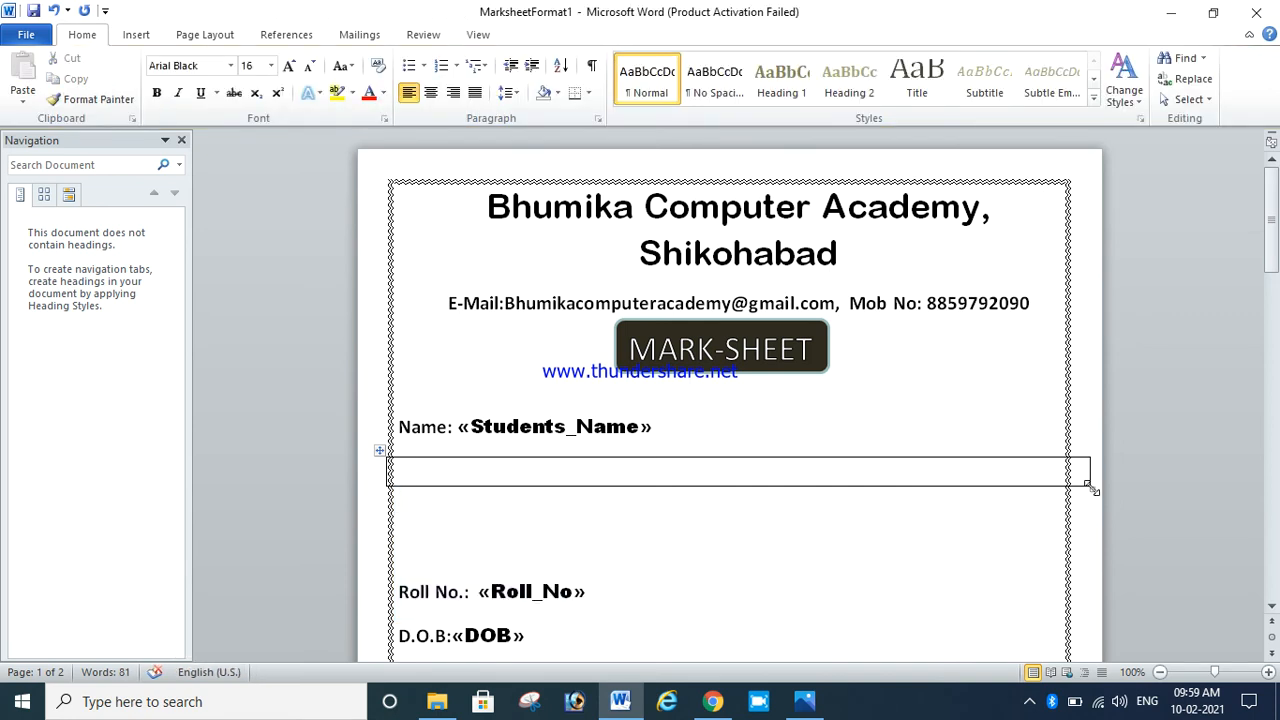
left_click_drag(1088, 488, 554, 627)
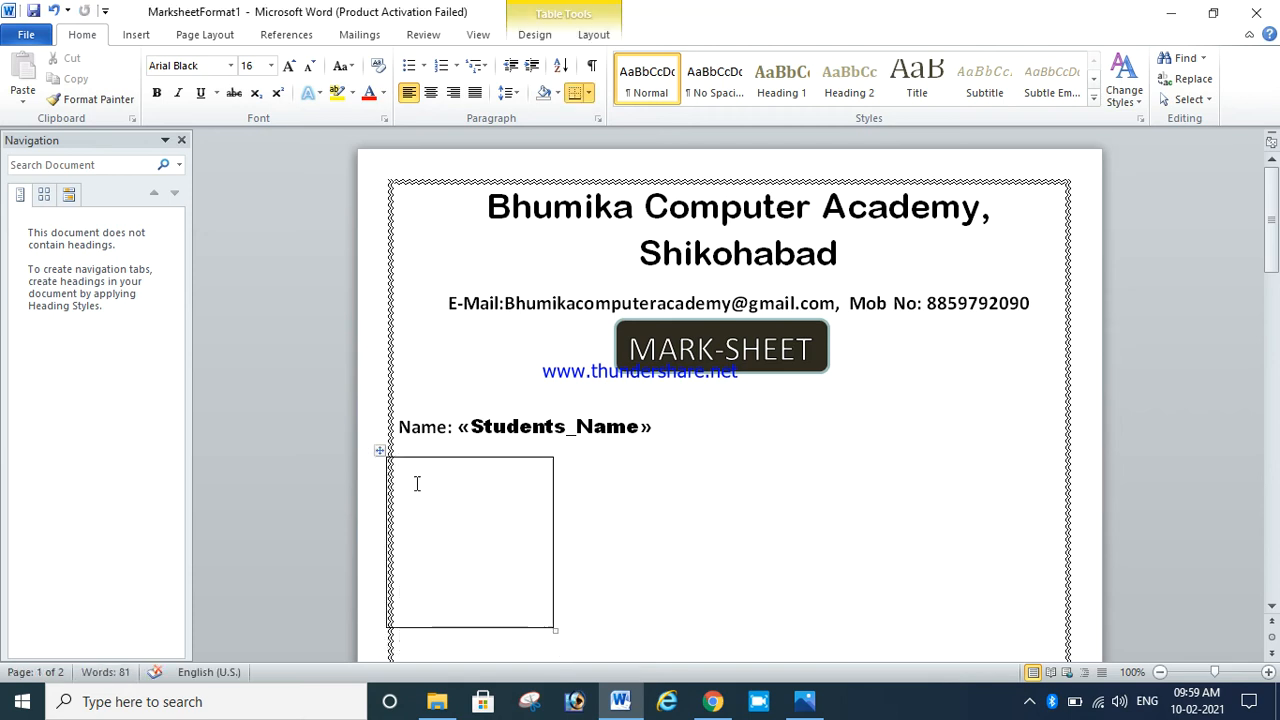
Step: Move the photo box to the right of the student details and delete the blank lines between Name and Roll No
left_click_drag(380, 451, 850, 430)
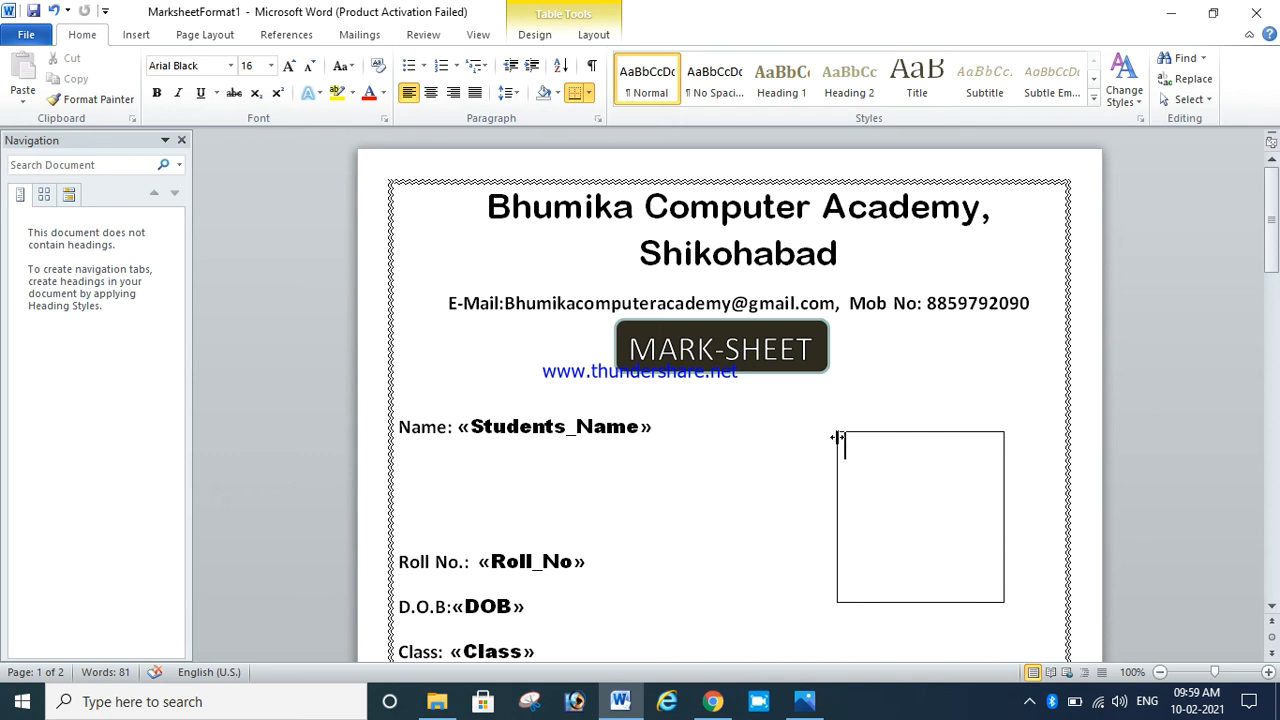
left_click(830, 424)
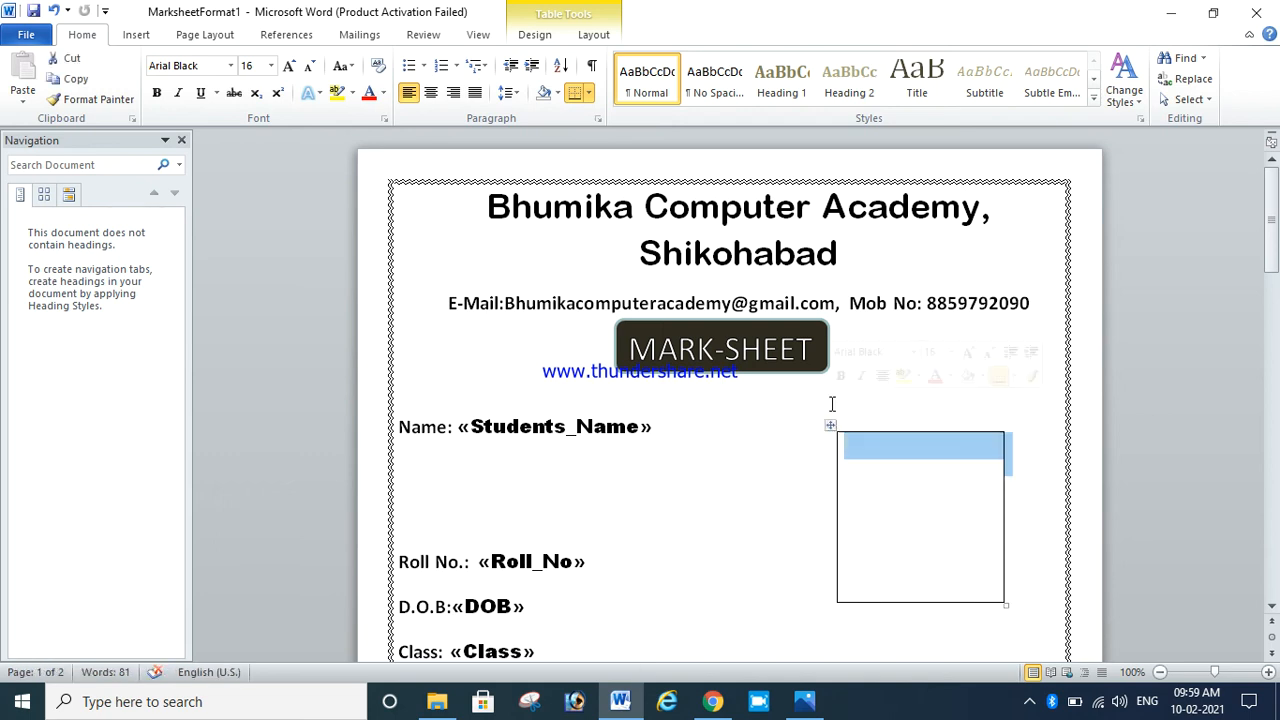
left_click_drag(828, 426, 849, 395)
left_click(510, 524)
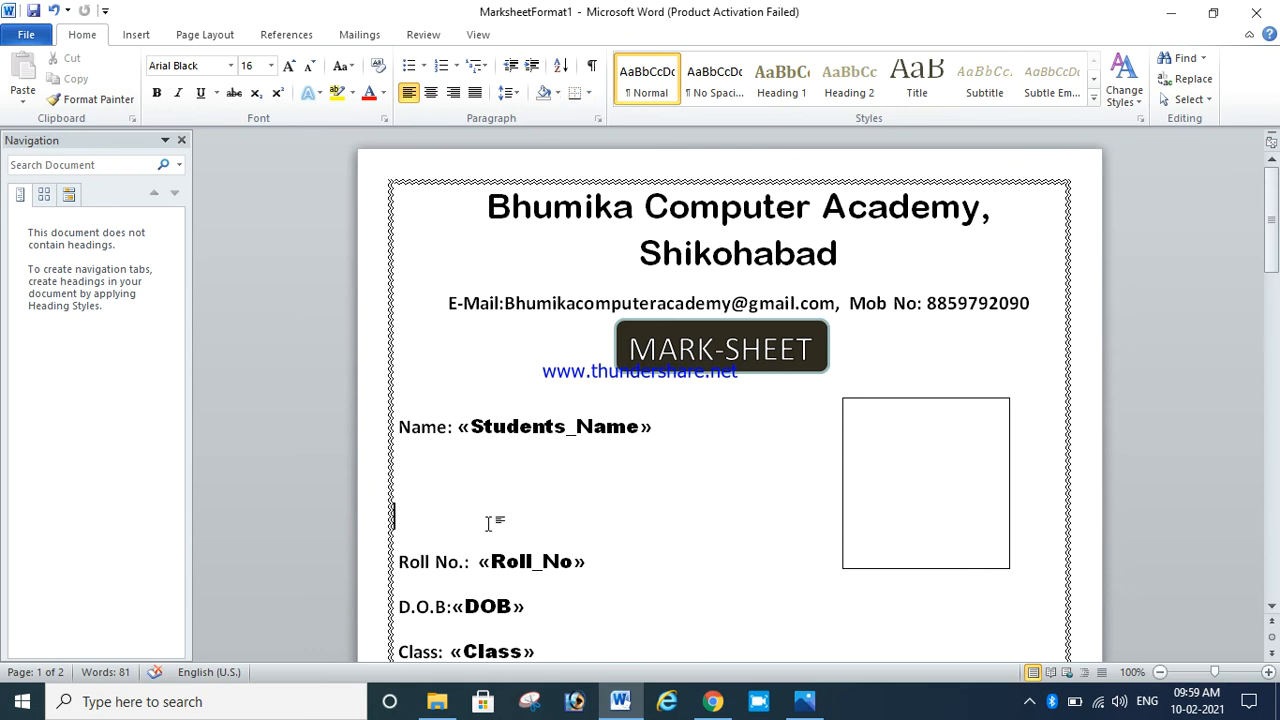
key("BackSpace")
key("BackSpace")
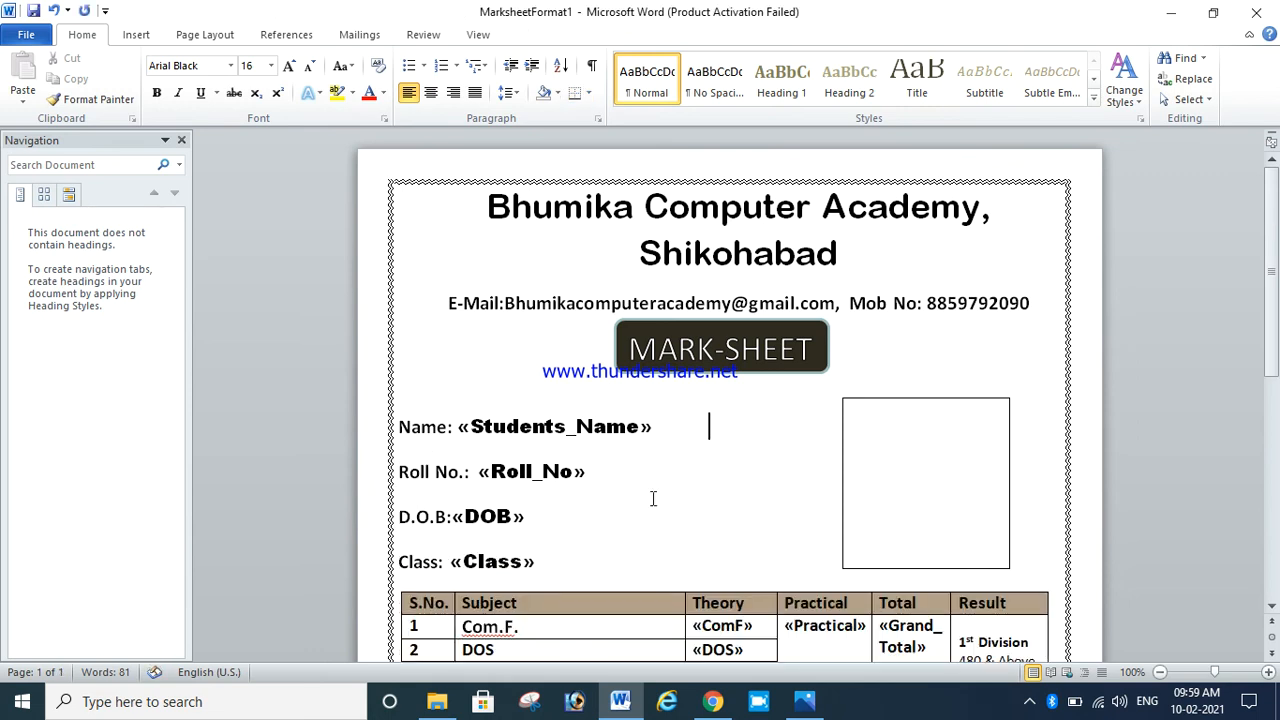
Step: Build an includepicture field containing the StPhoto merge field inside the empty photo box
left_click(909, 445)
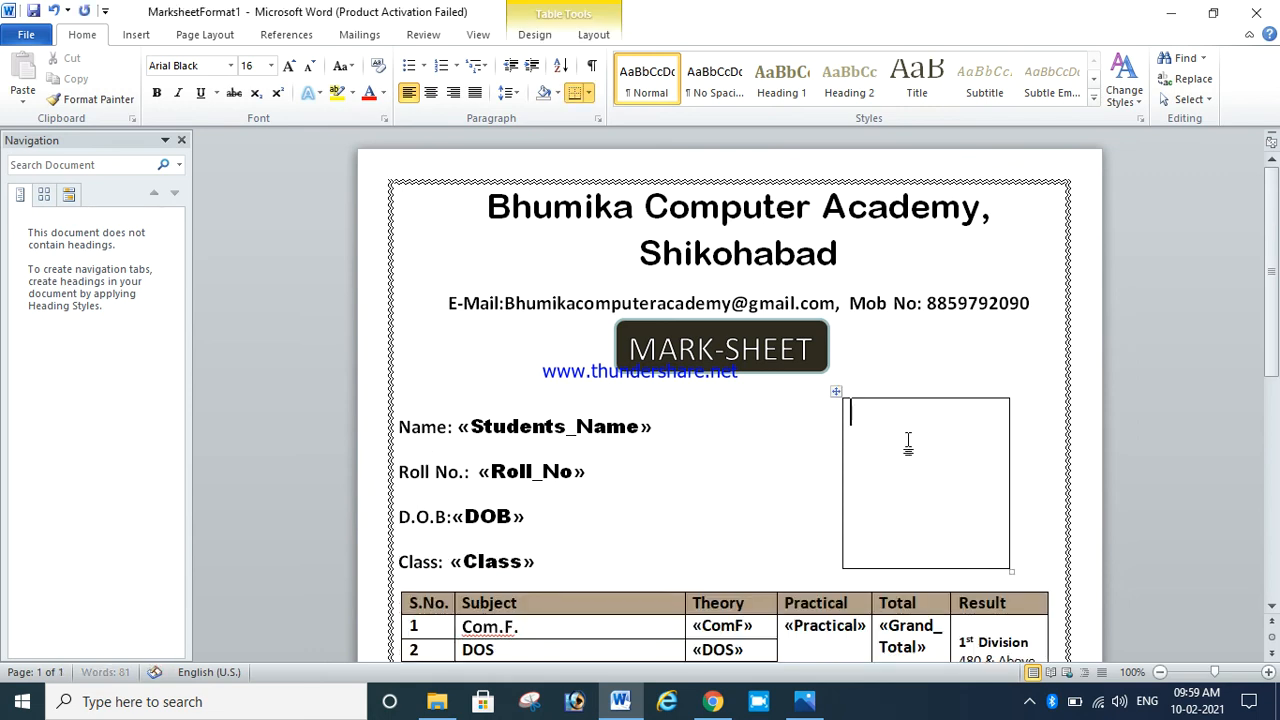
key("ctrl+F9")
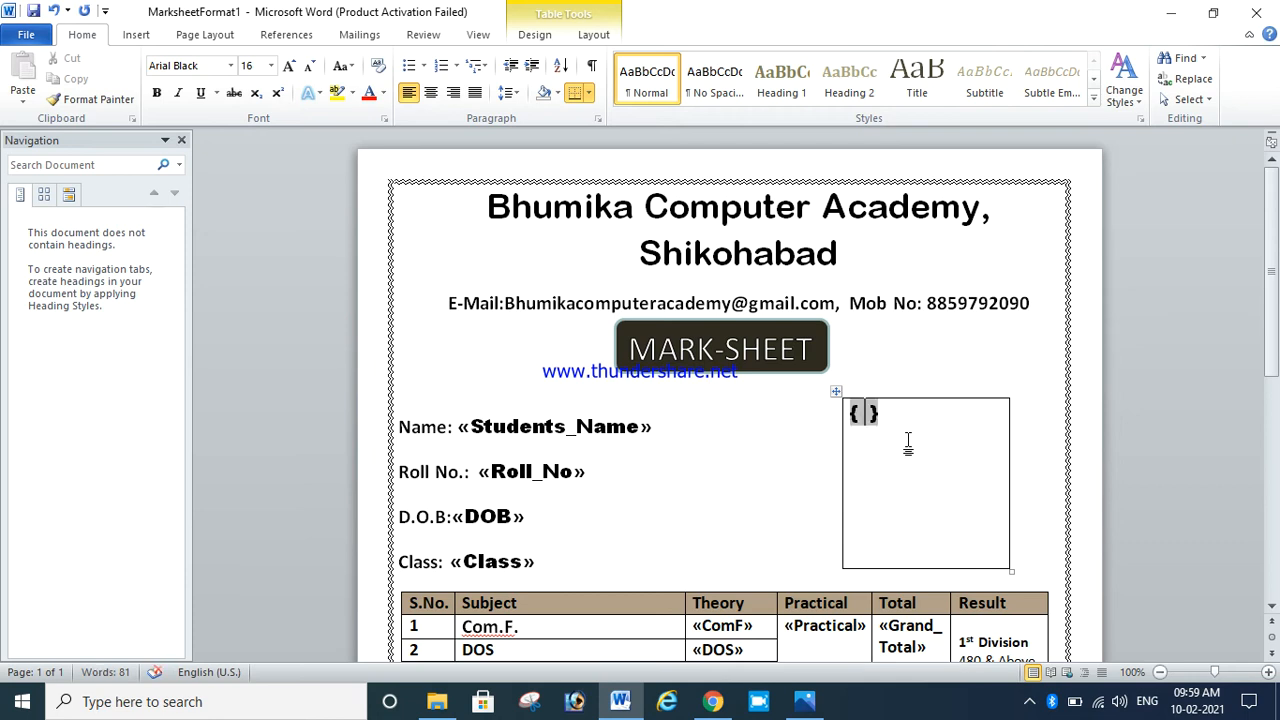
type("includep ")
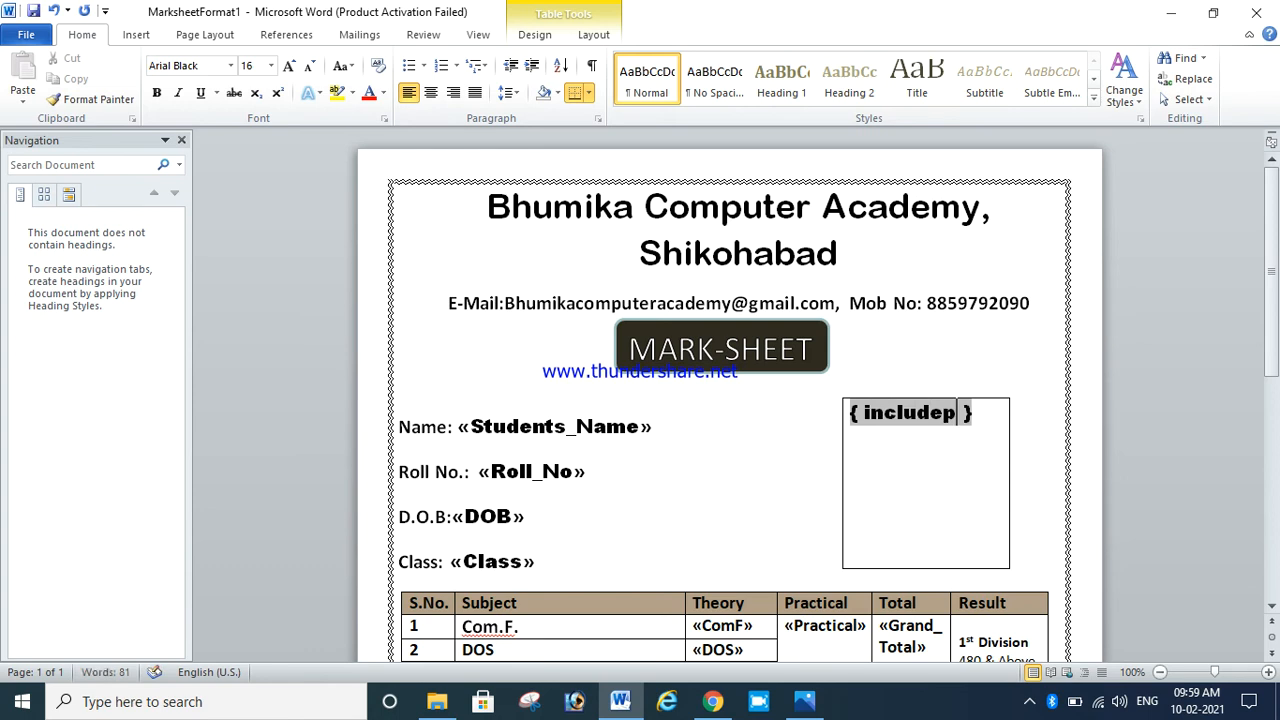
type("icture")
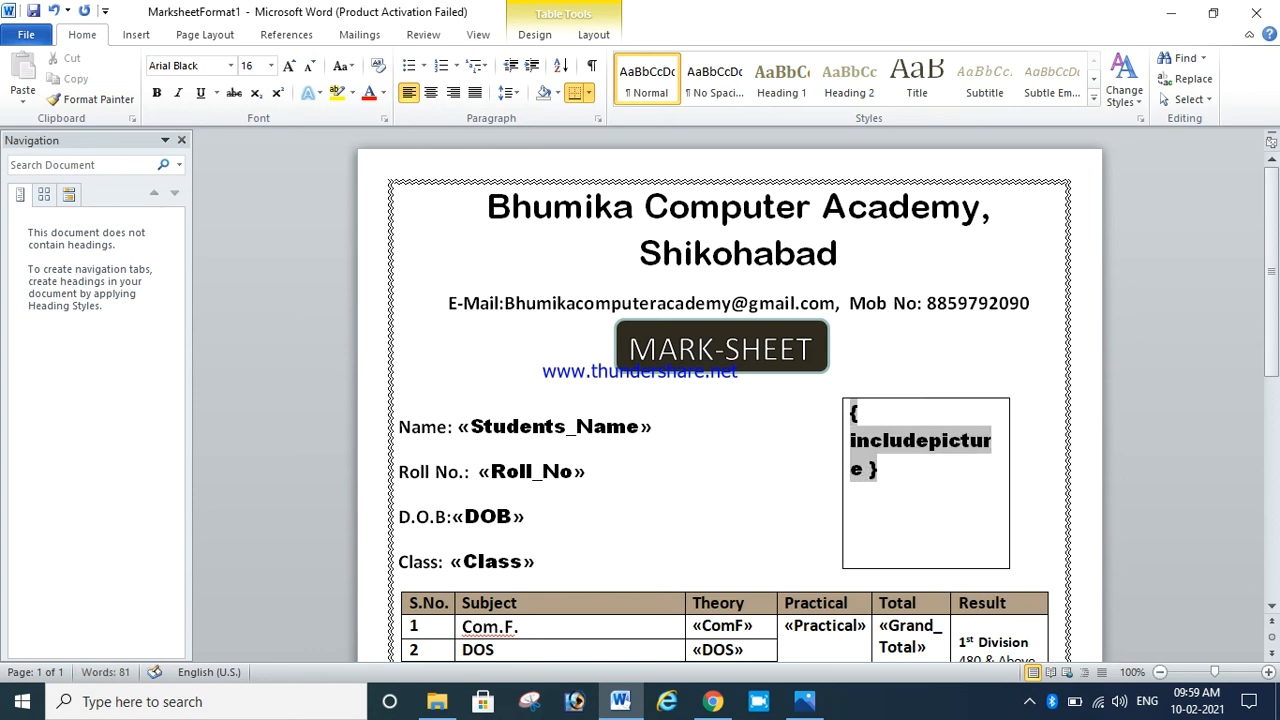
type(" \"")
left_click(357, 36)
left_click(483, 98)
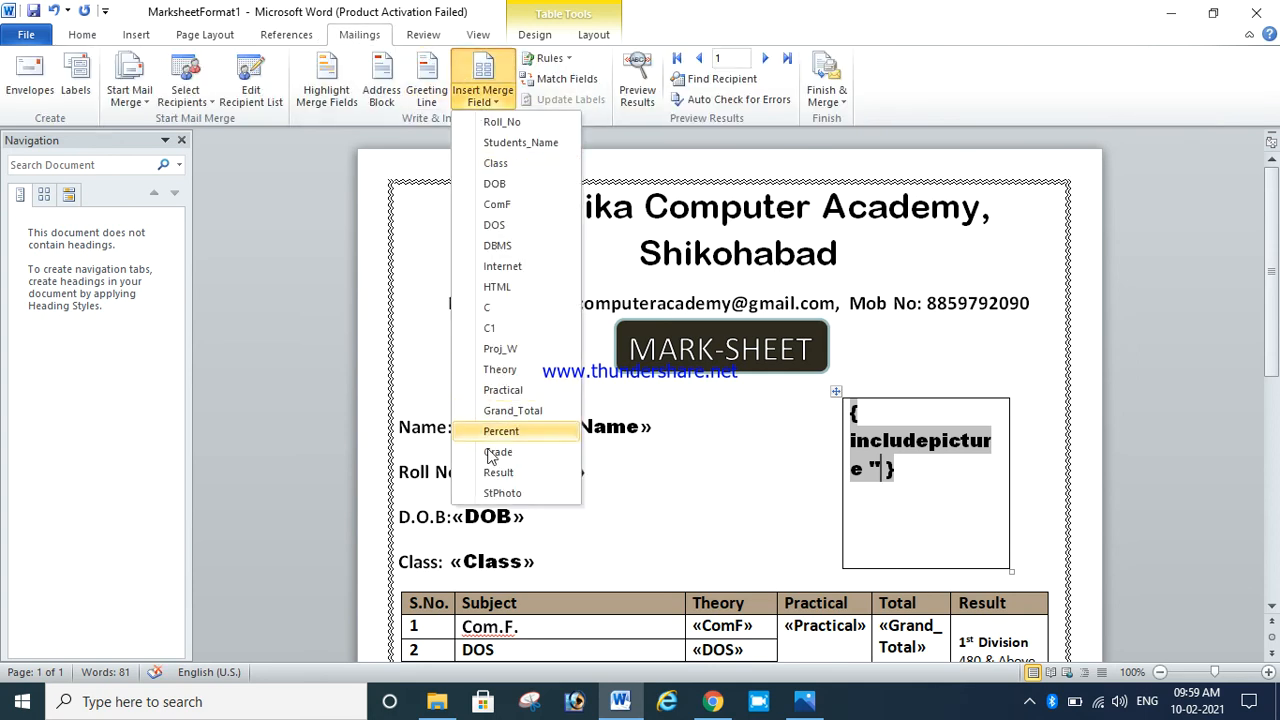
left_click(502, 494)
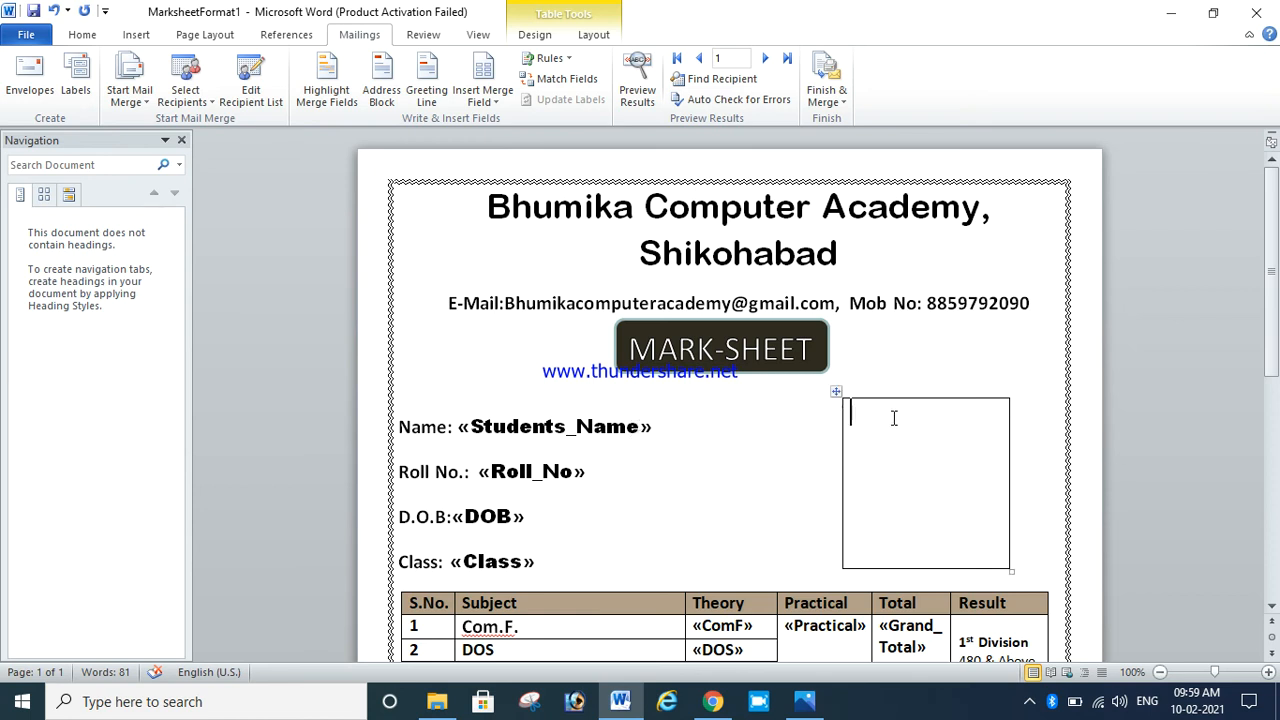
Step: Preview the merged results and update all fields in the document to load the student's photo
left_click(710, 427)
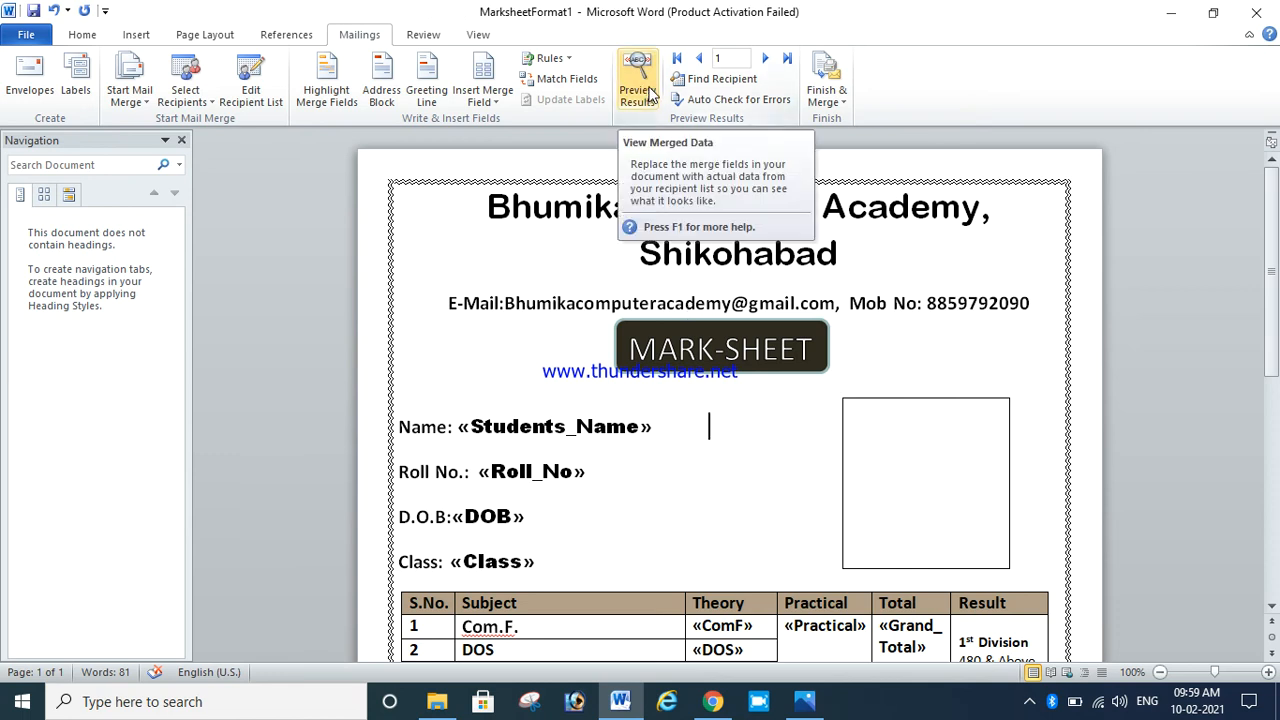
scroll(1040, 431, "down", 5)
scroll(1045, 430, "up", 5)
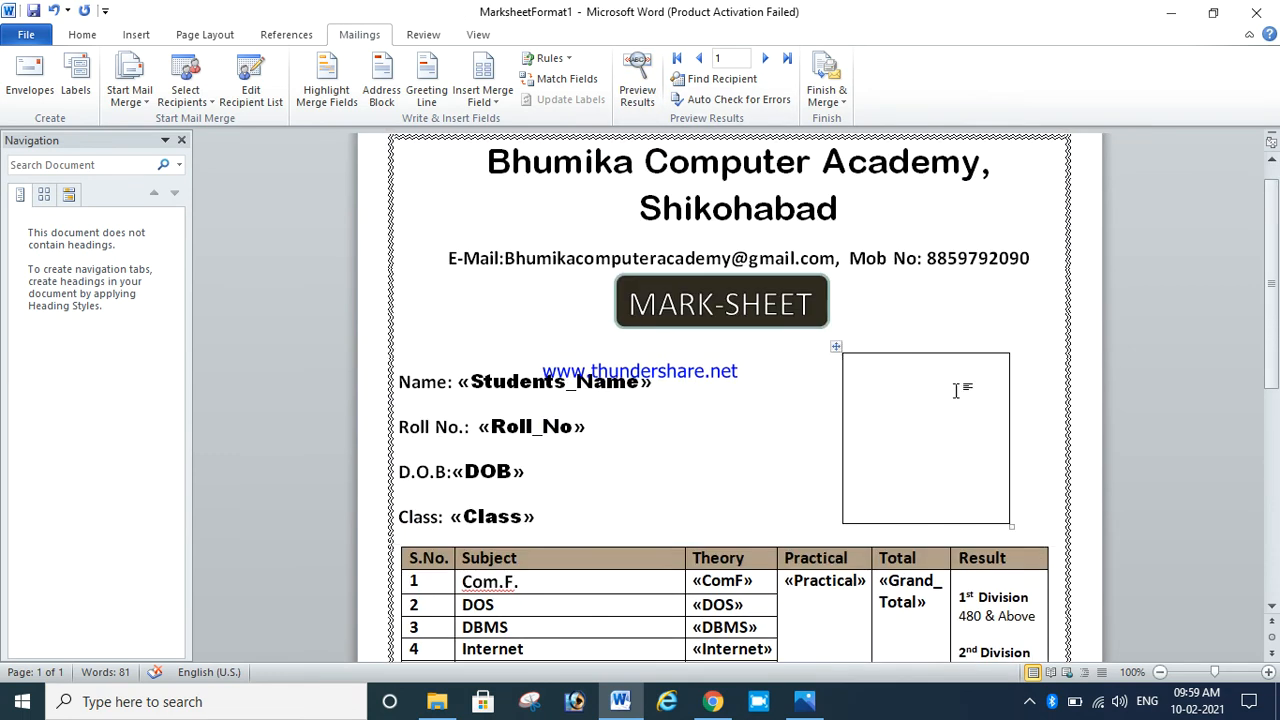
left_click(645, 88)
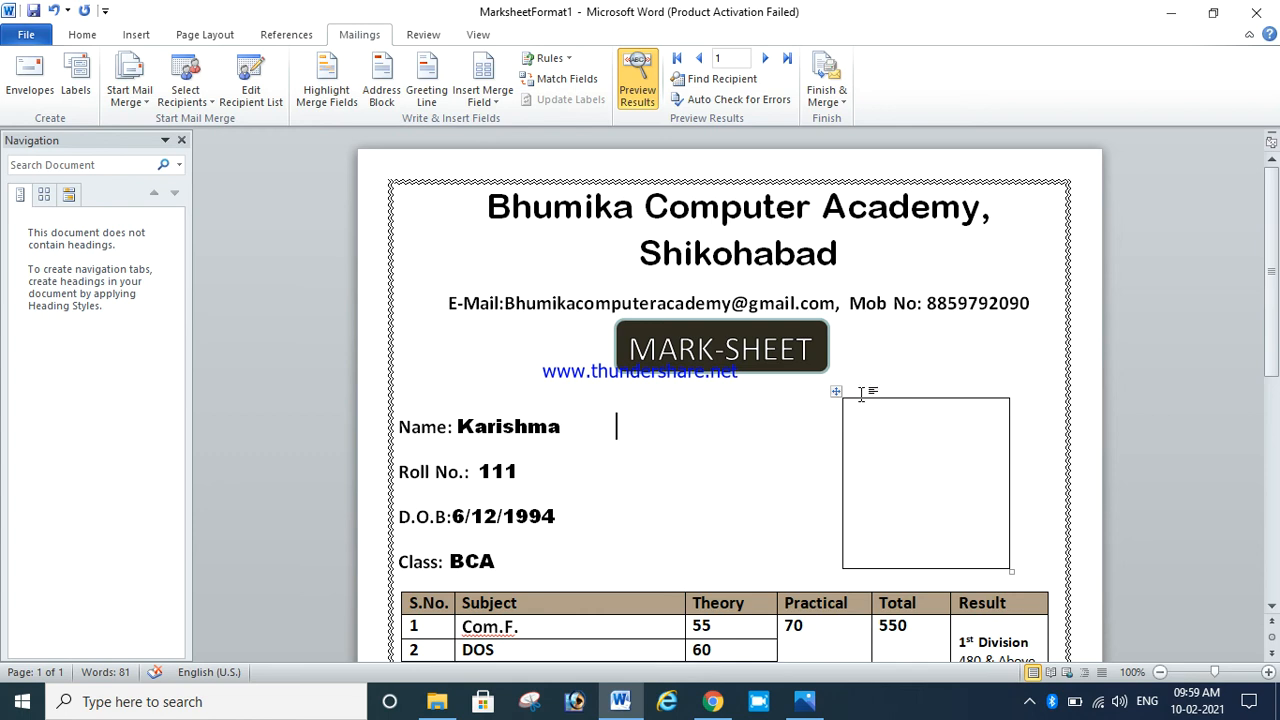
key("ctrl+a")
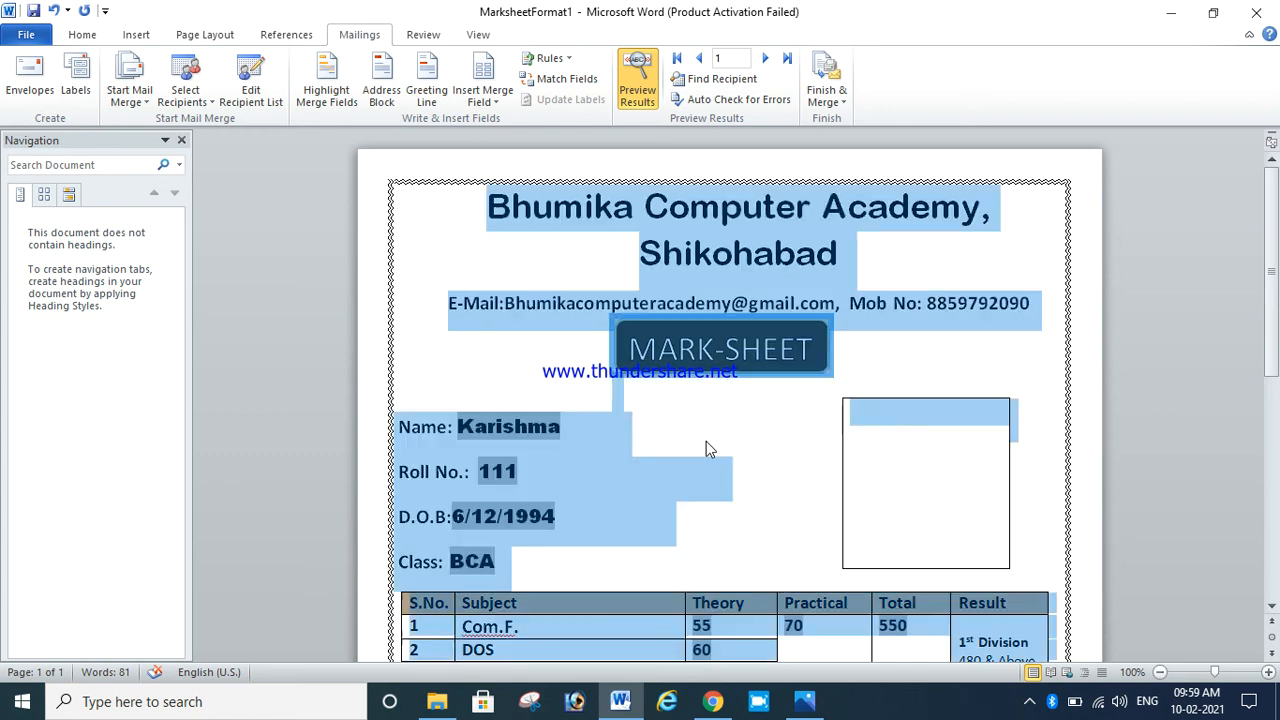
key("F9")
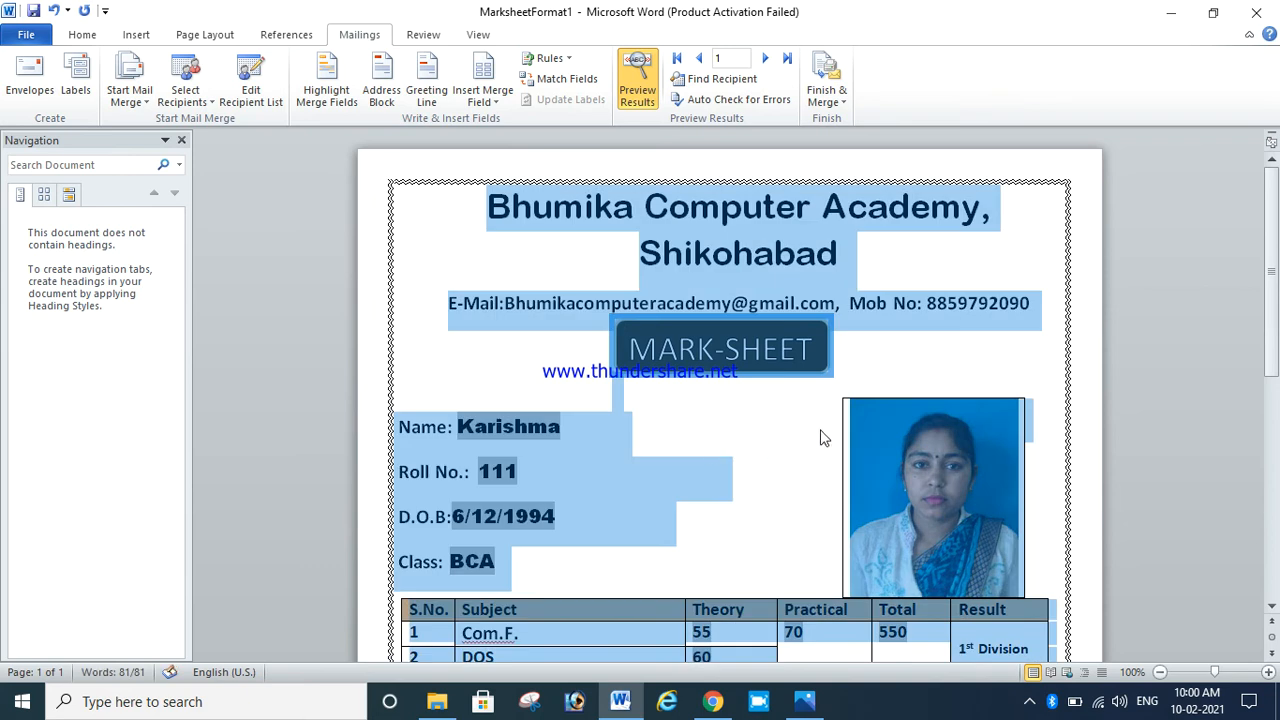
left_click(709, 432)
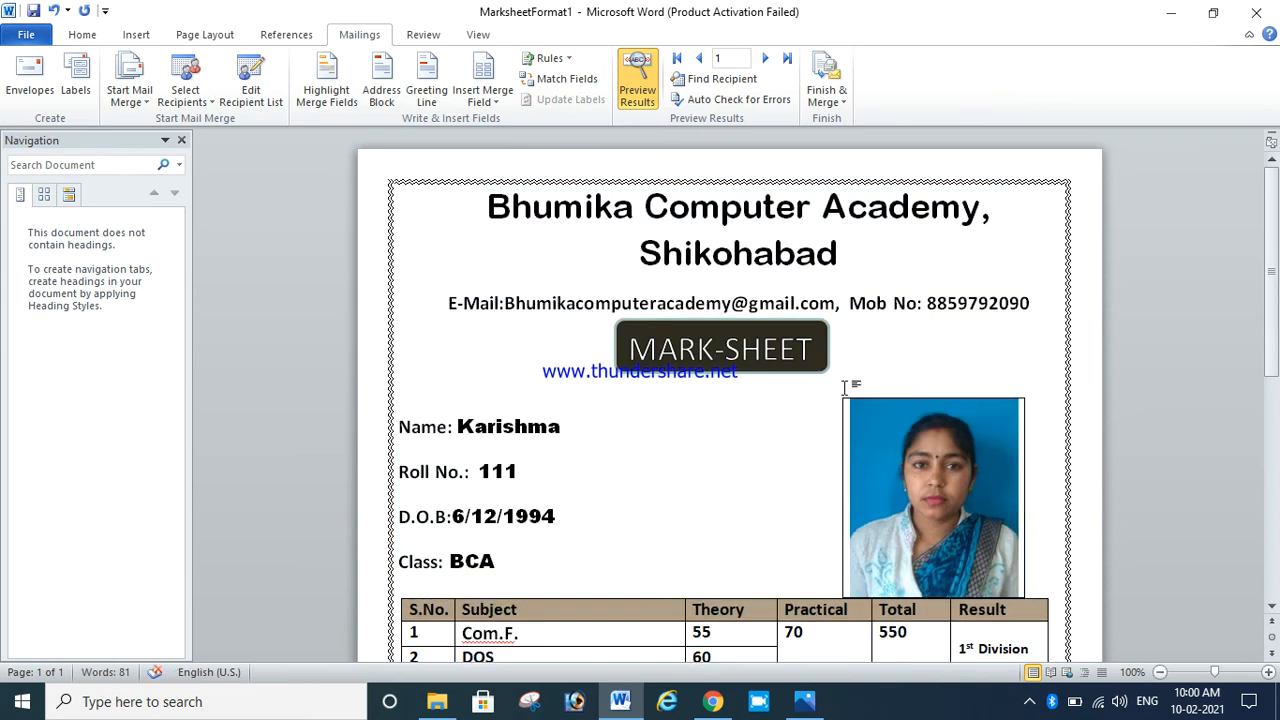
Step: Examine the previewed marksheet from the student details and photo down to the marks, grade, percentage and signature lines
scroll(810, 405, "down", 3)
scroll(900, 375, "up", 3)
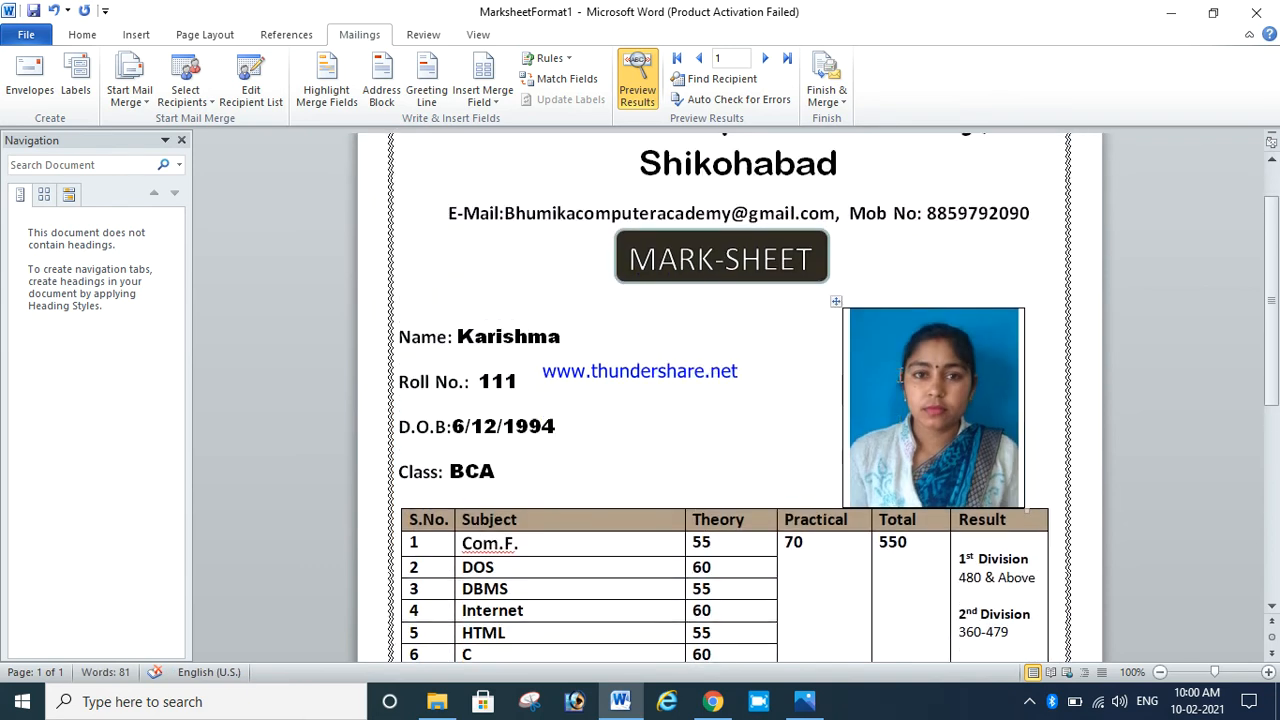
scroll(898, 374, "down", 6)
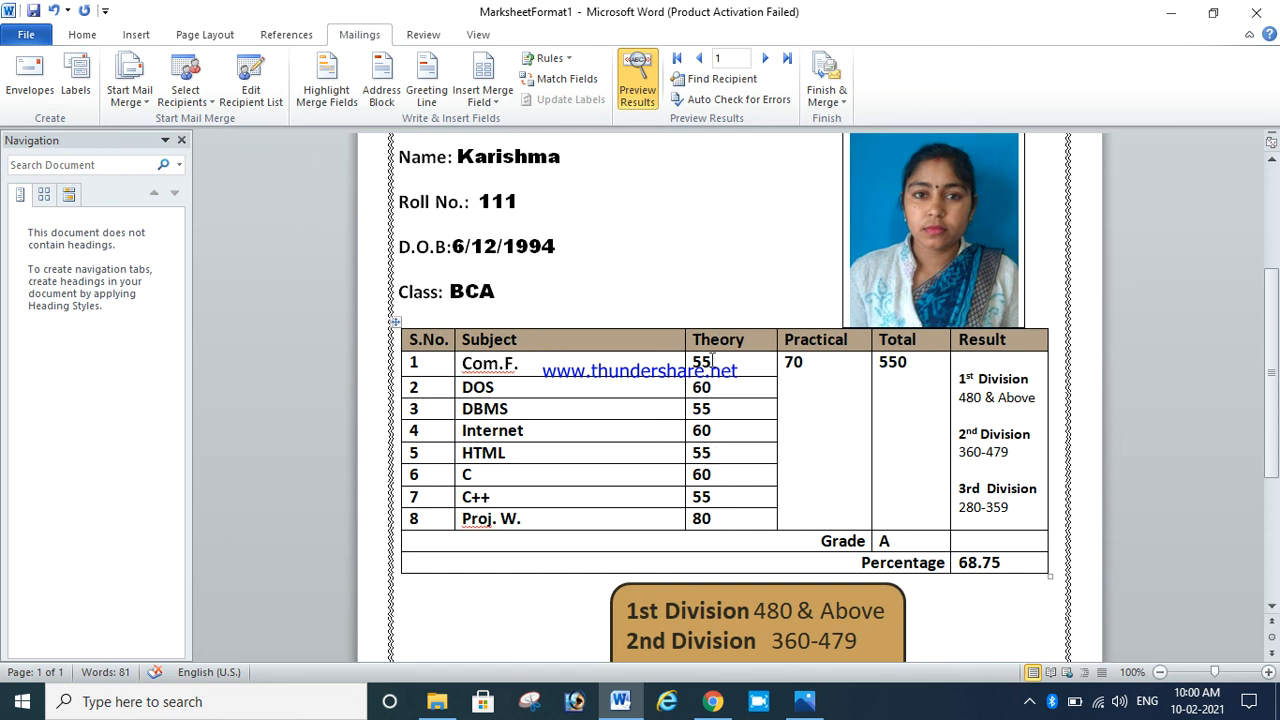
scroll(640, 352, "up", 2)
scroll(537, 296, "up", 4)
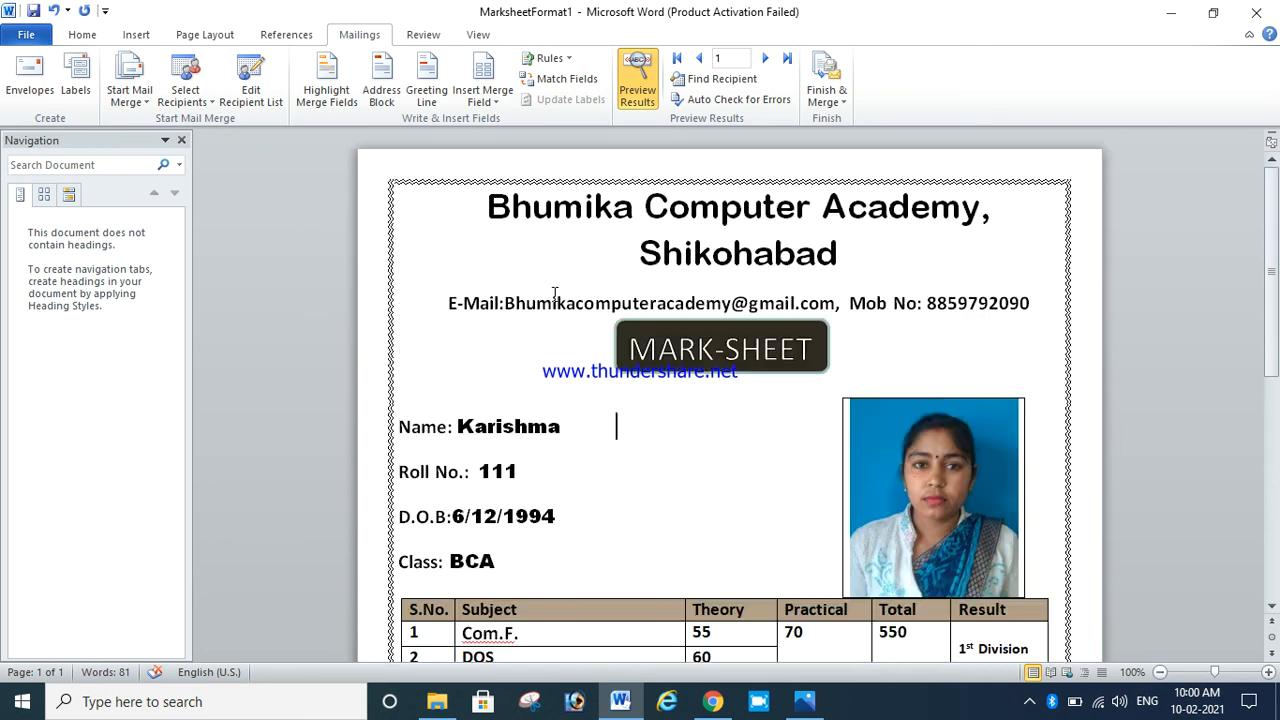
scroll(659, 298, "down", 9)
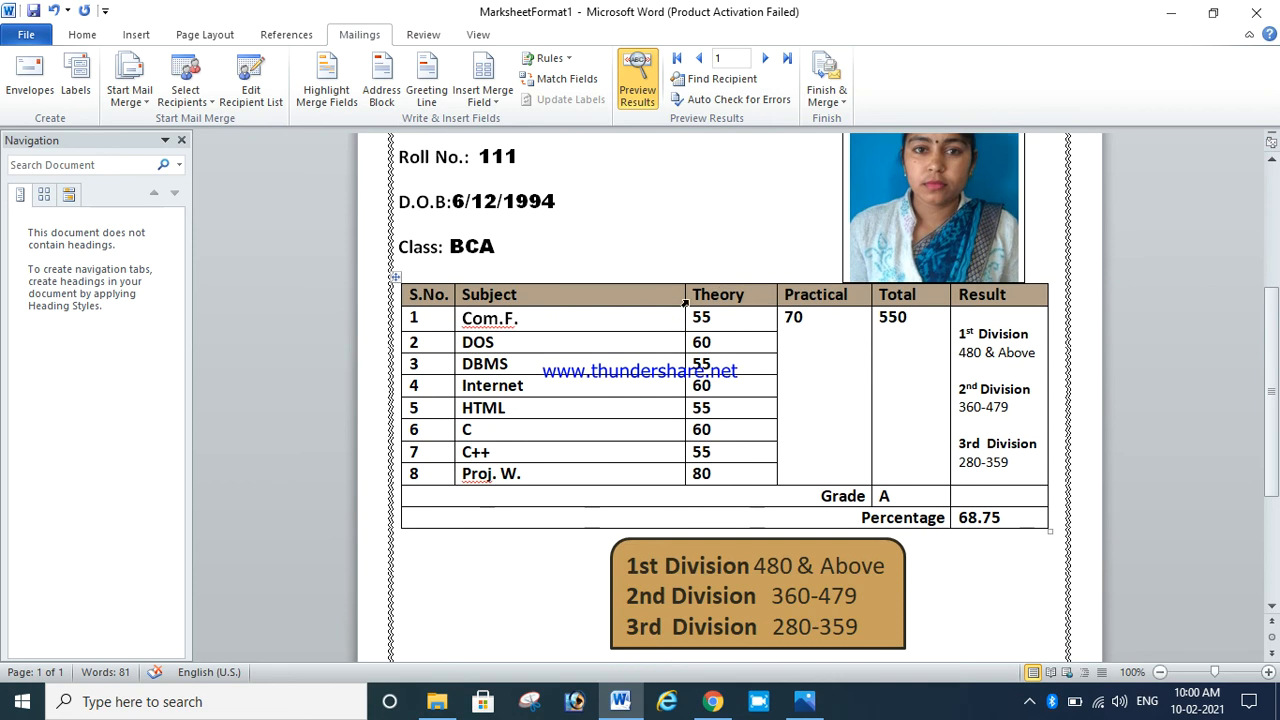
scroll(688, 309, "down", 3)
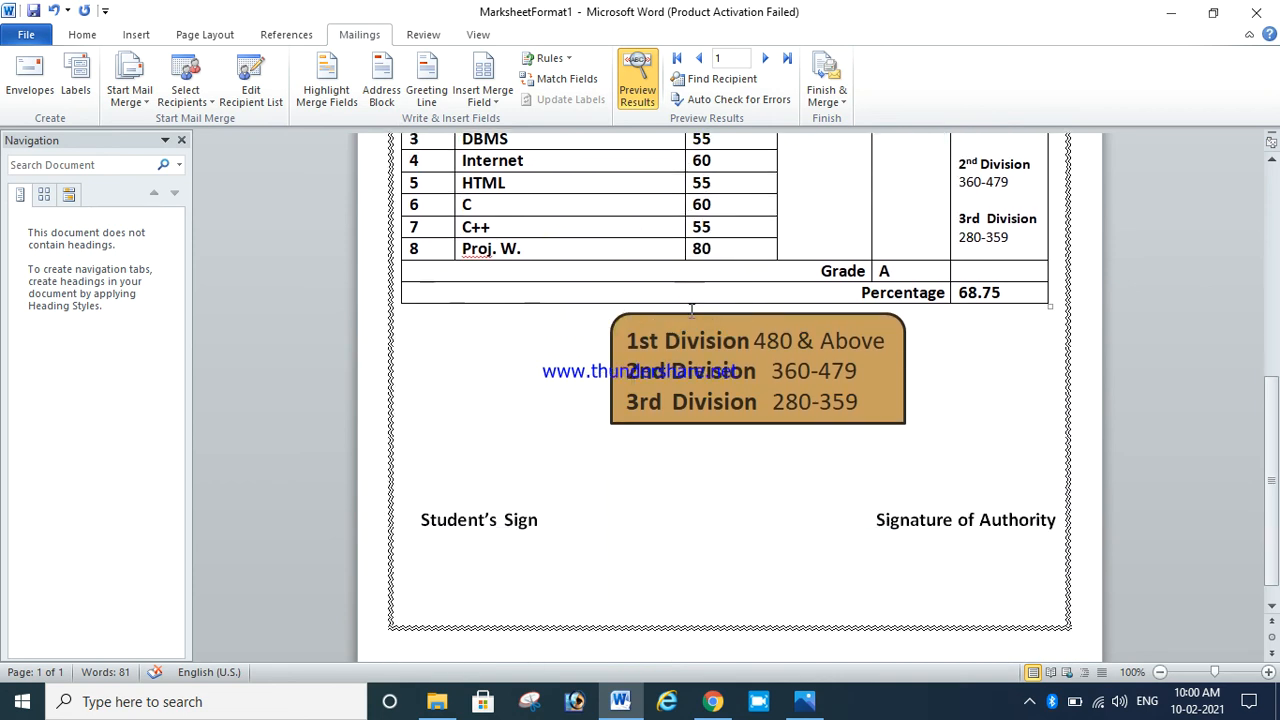
Step: Preview the second student's record and update all fields in the document to load the matching photo
scroll(691, 312, "up", 7)
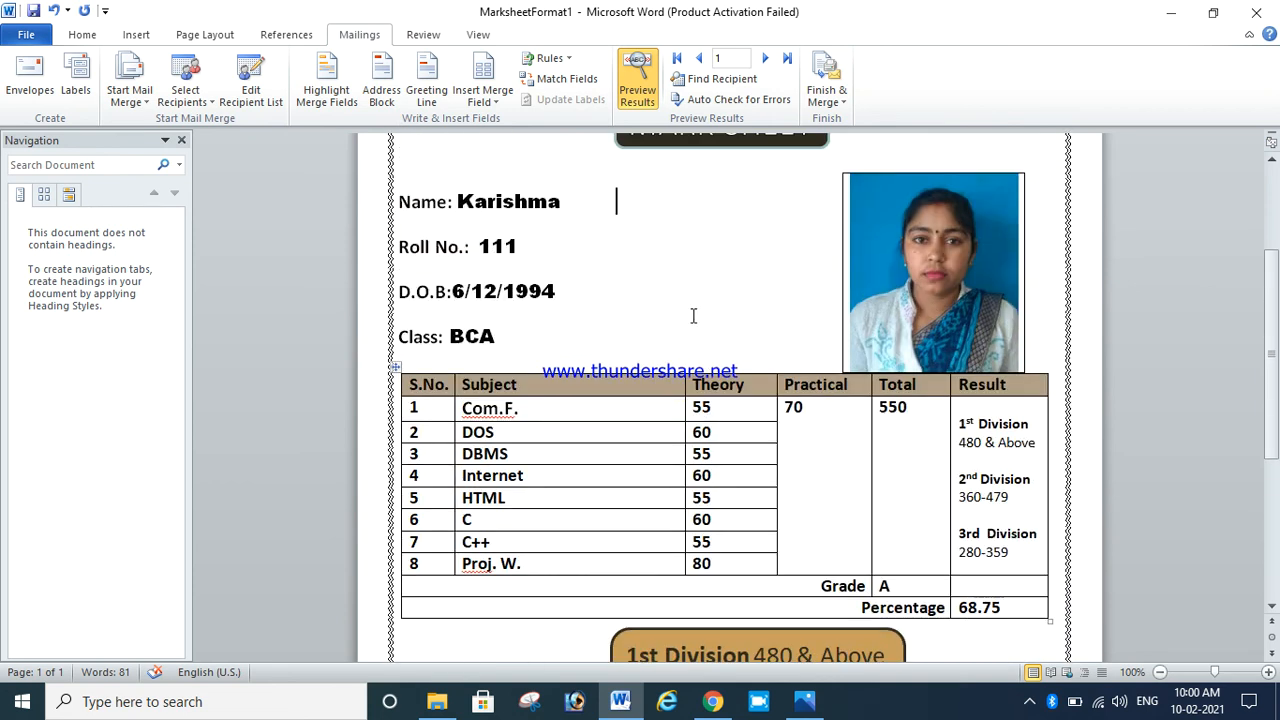
scroll(693, 316, "down", 3)
scroll(690, 317, "up", 8)
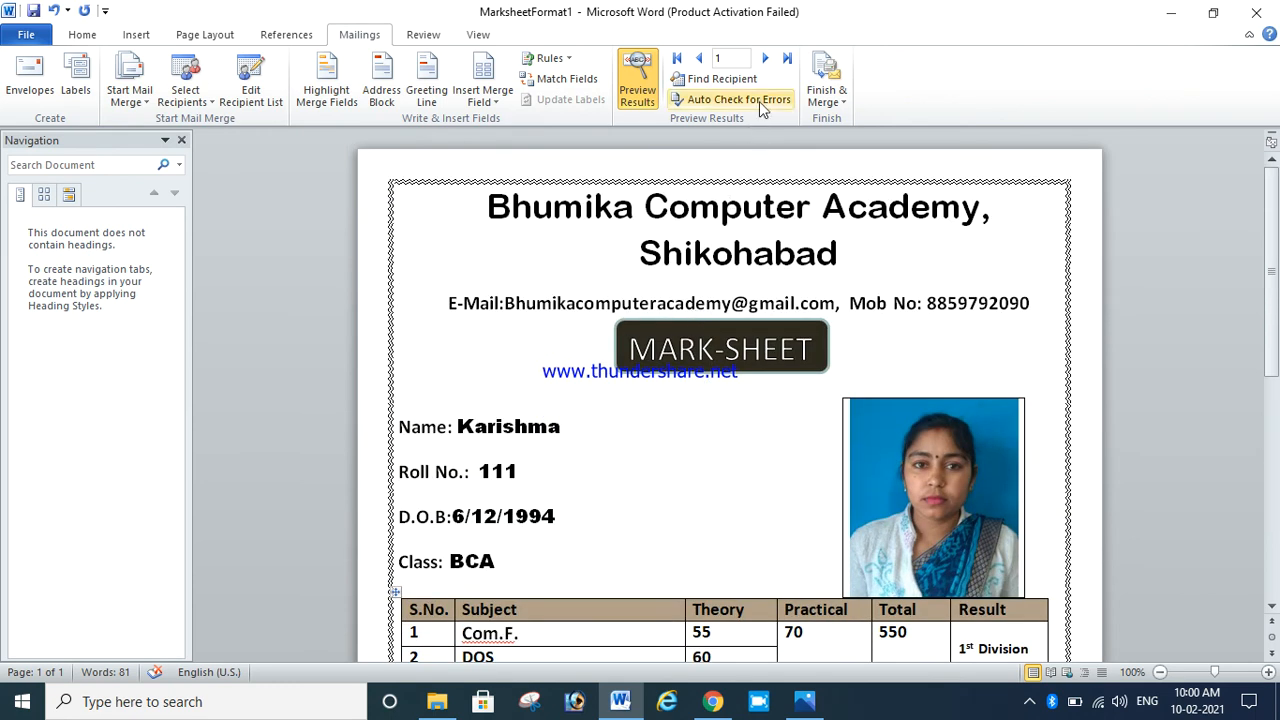
left_click(764, 59)
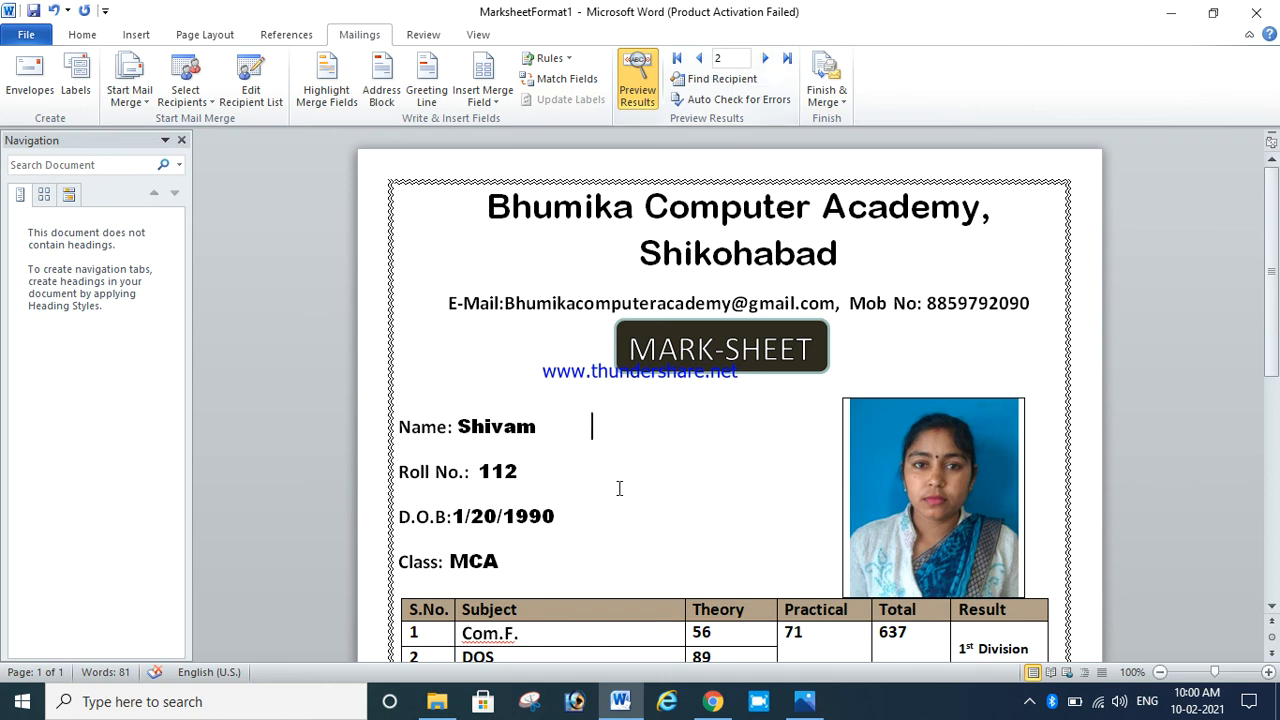
key("ctrl+a")
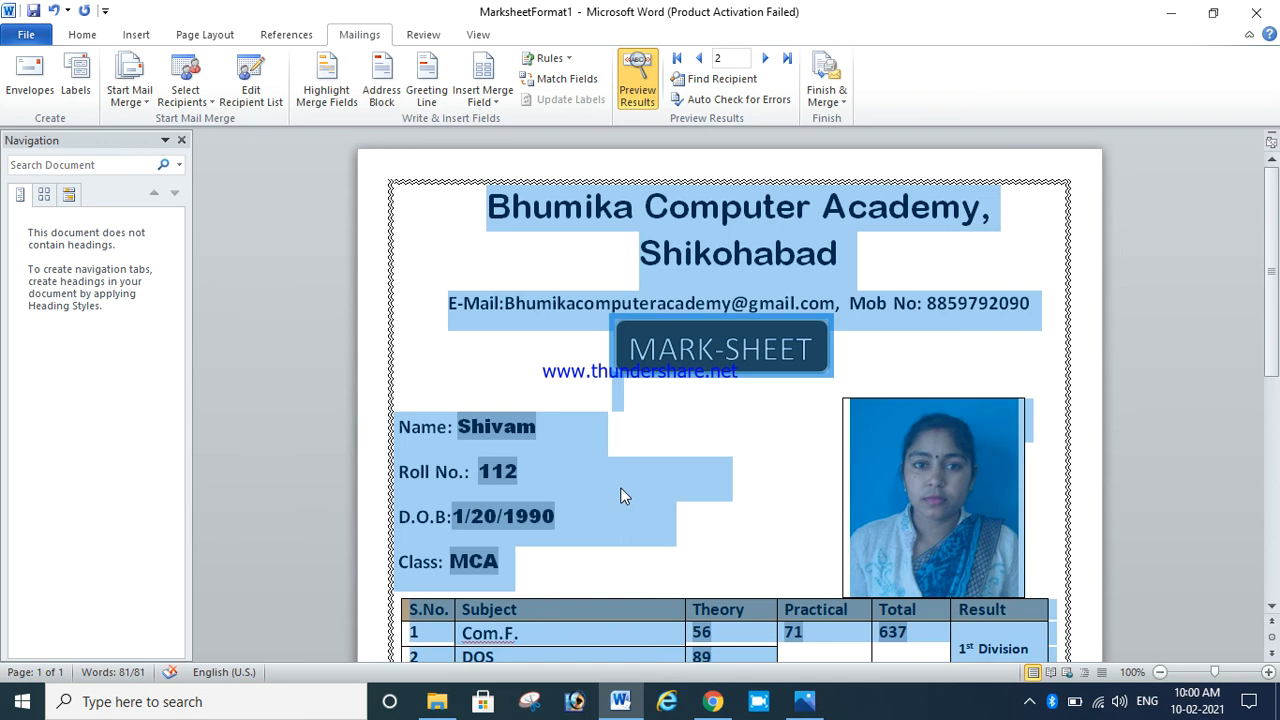
key("F9")
left_click(665, 455)
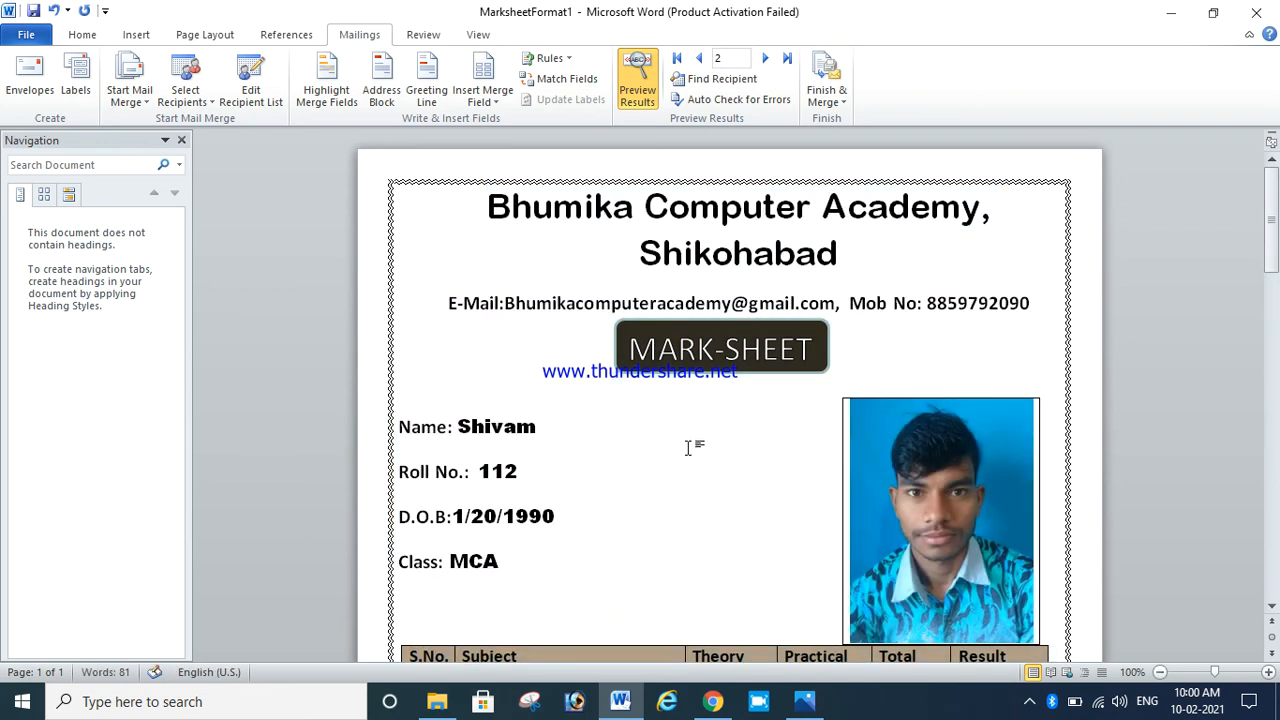
scroll(690, 450, "down", 4)
scroll(705, 455, "up", 4)
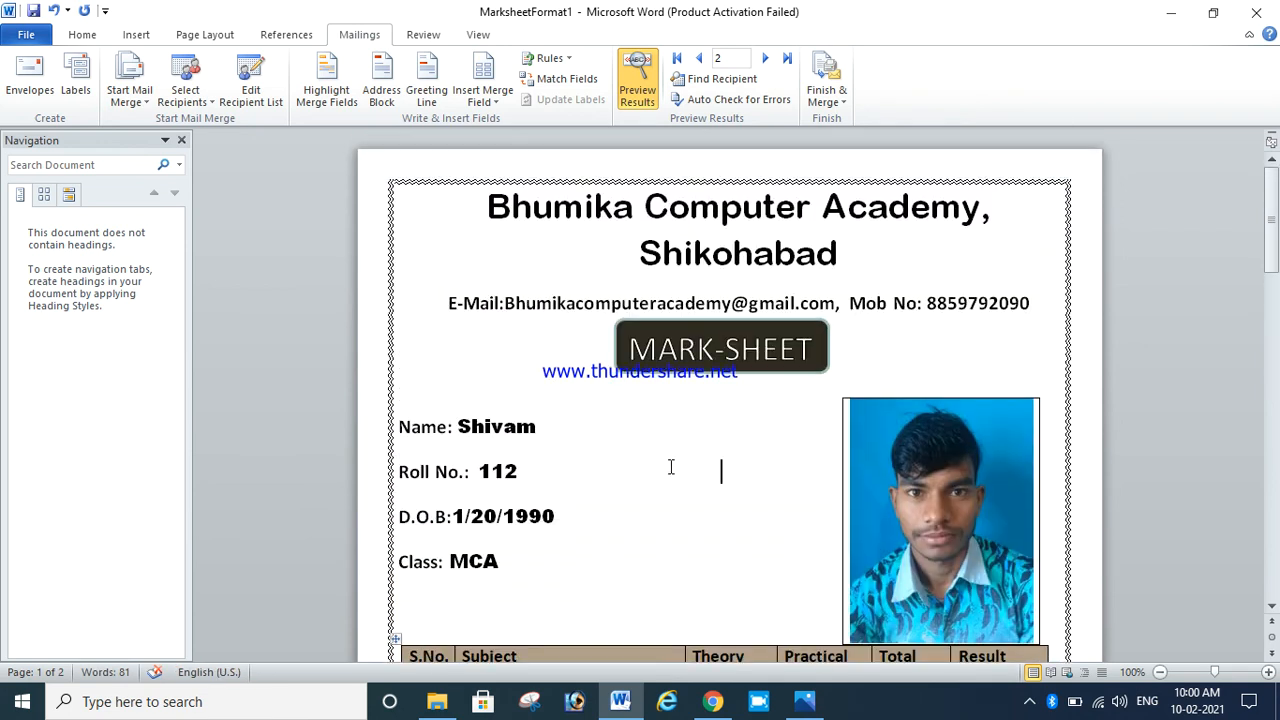
Step: Preview the third student's record and refresh every field so the photo matches that student
left_click(765, 58)
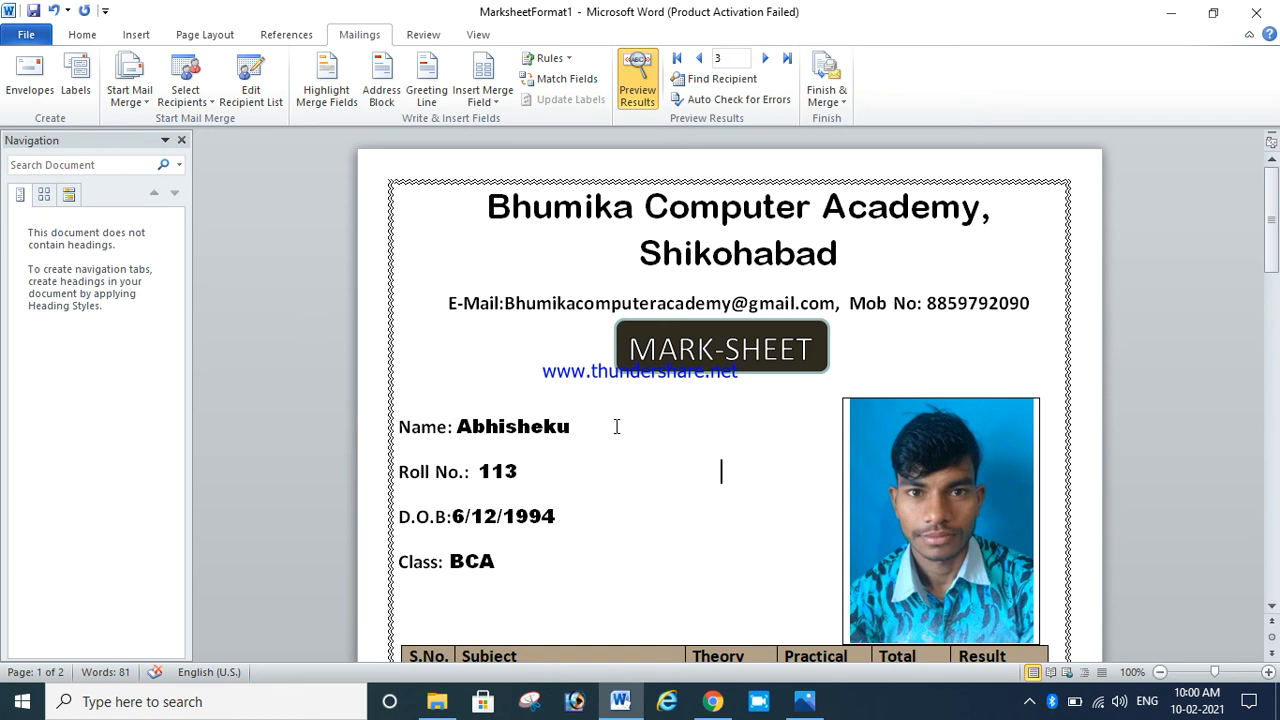
key("ctrl+a")
key("F9")
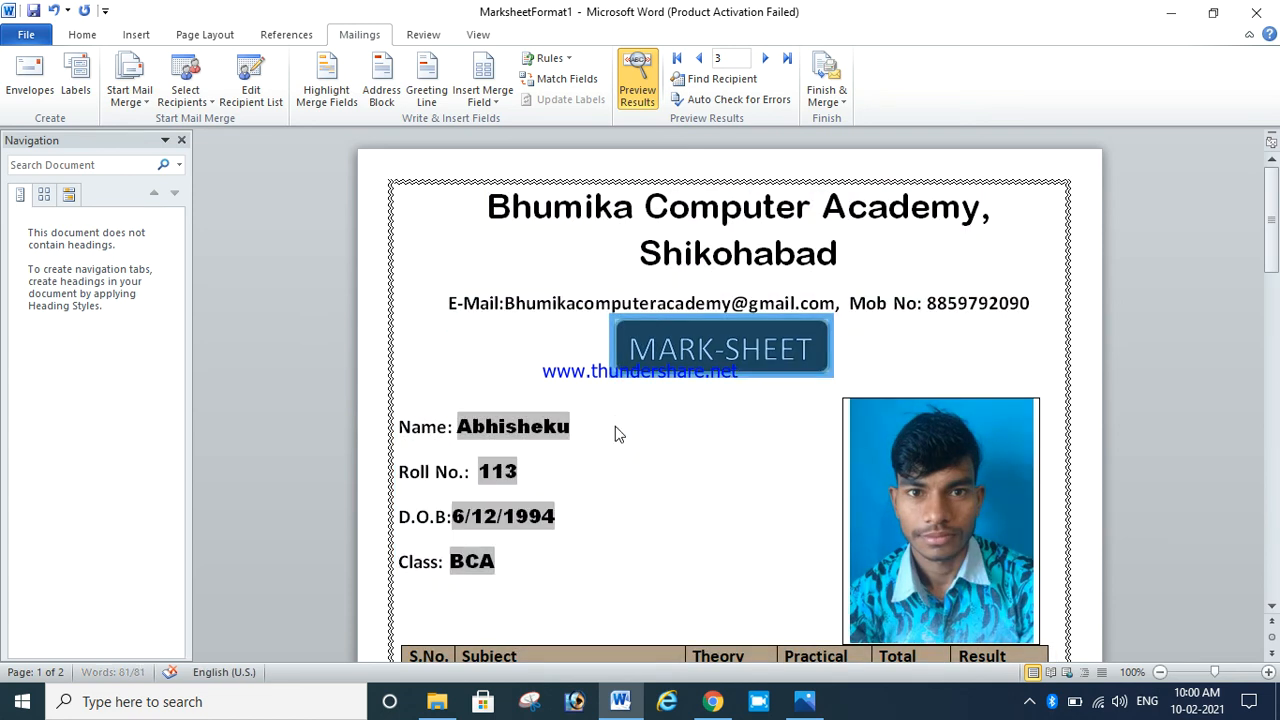
left_click(752, 477)
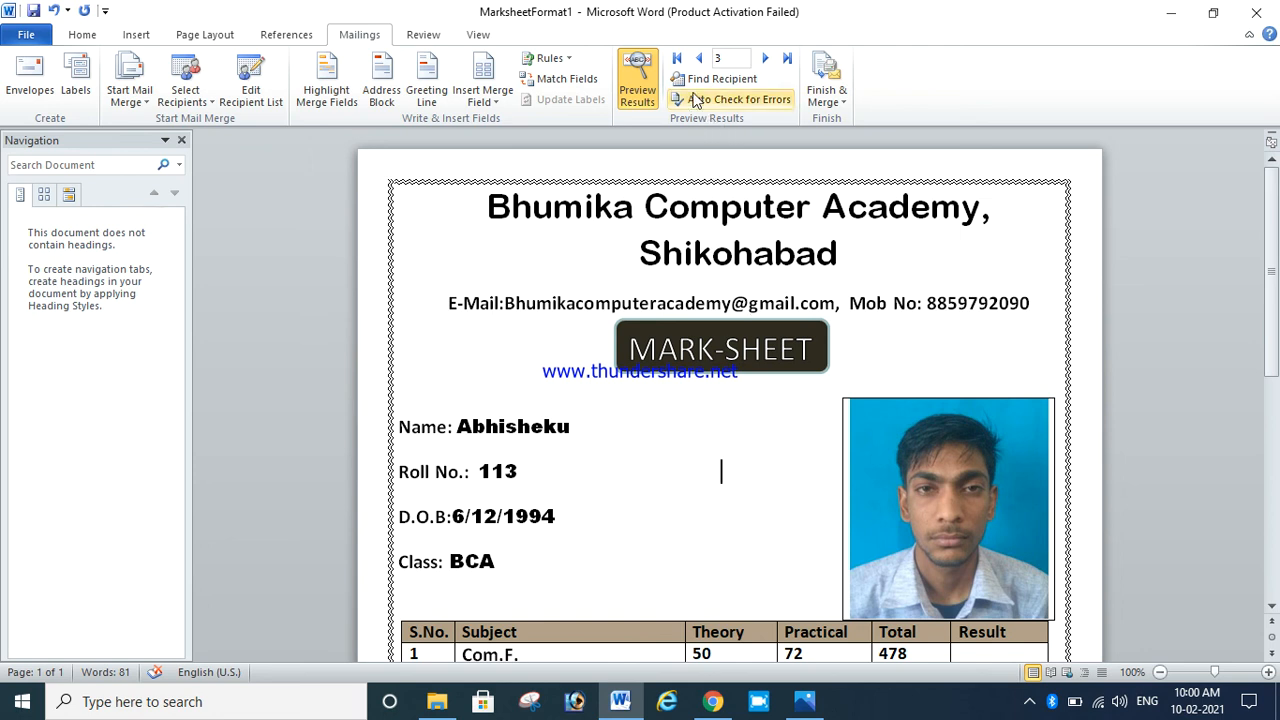
Step: Return to the first record, update all fields to reload its photo, and check the marksheet down to the division box
left_click(676, 58)
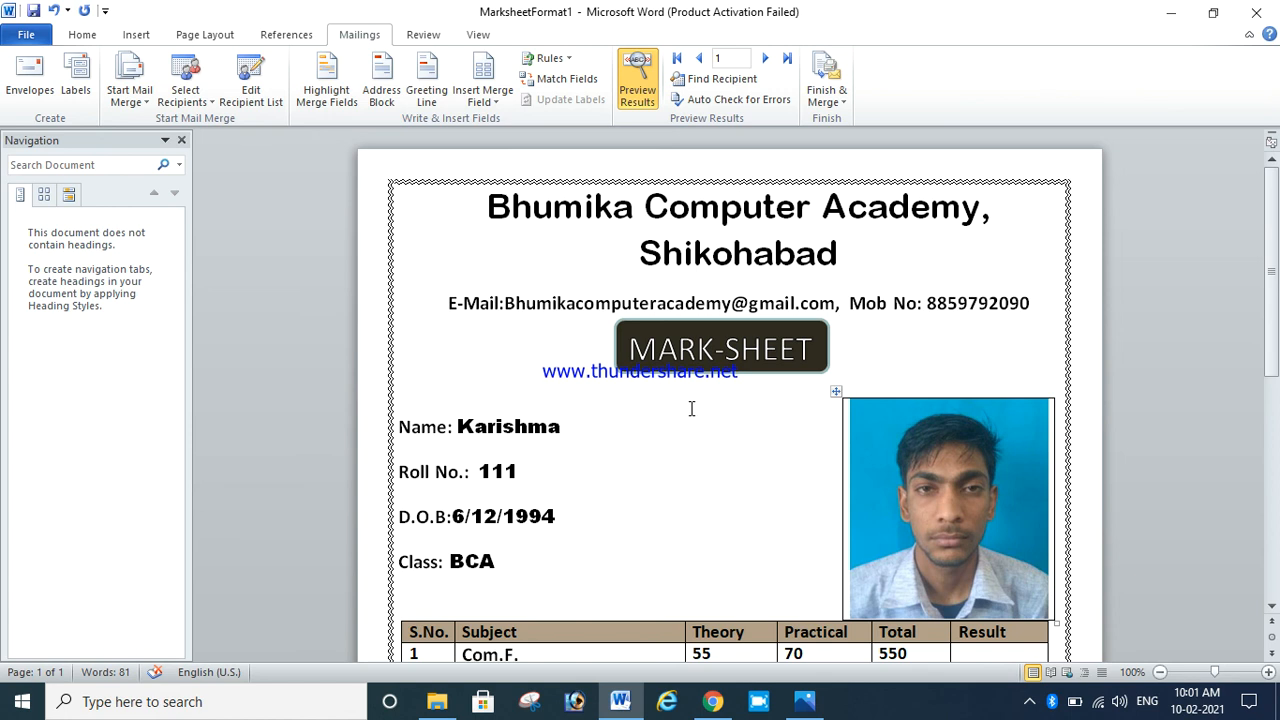
key("ctrl+a")
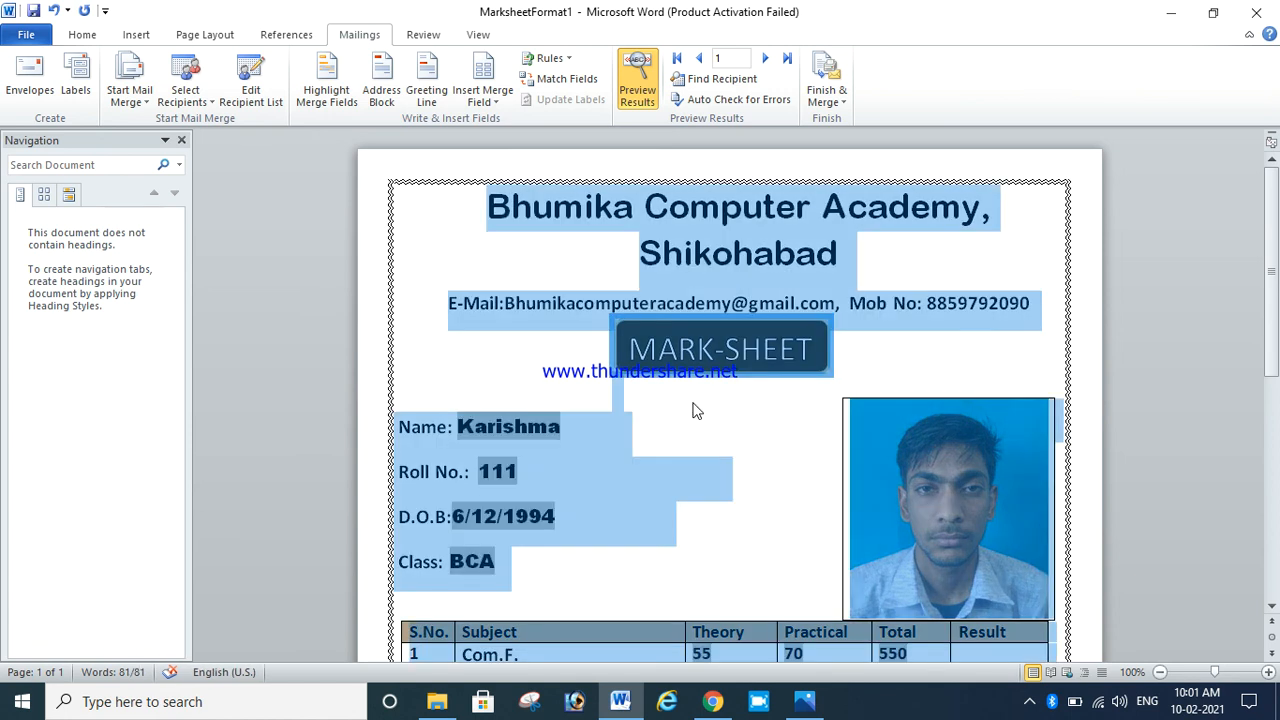
key("F9")
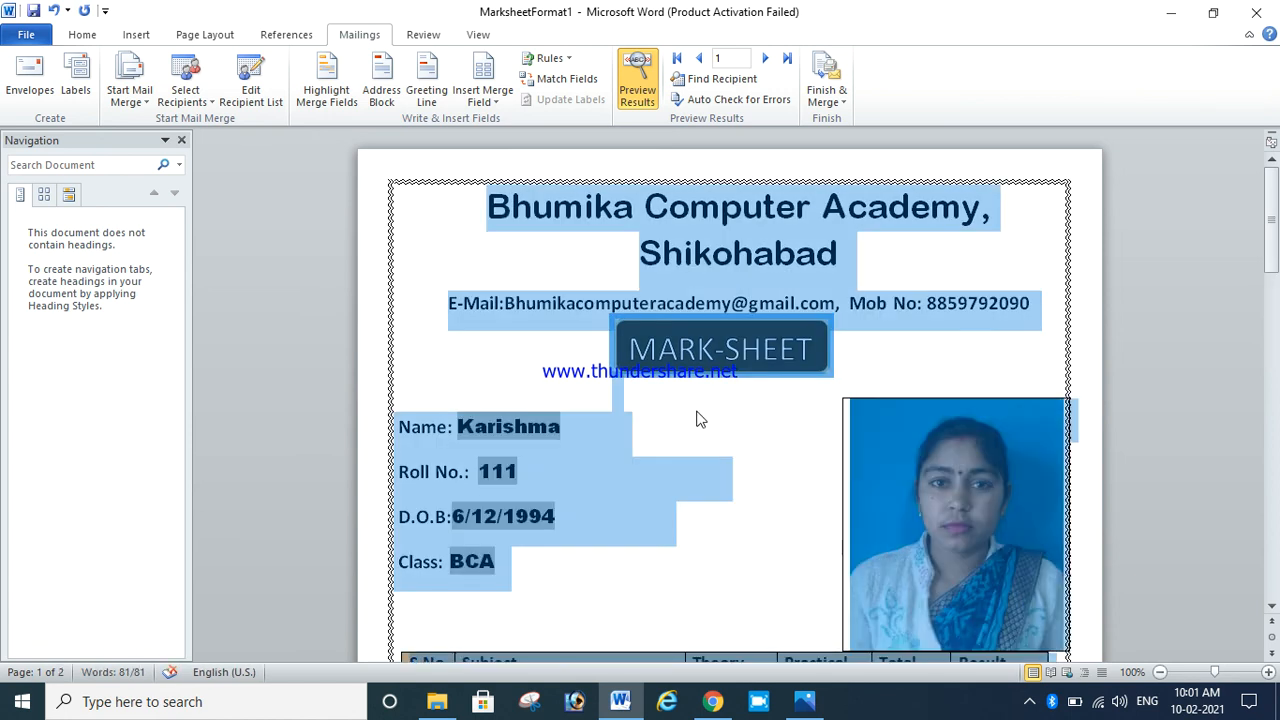
left_click(702, 408)
scroll(717, 411, "down", 5)
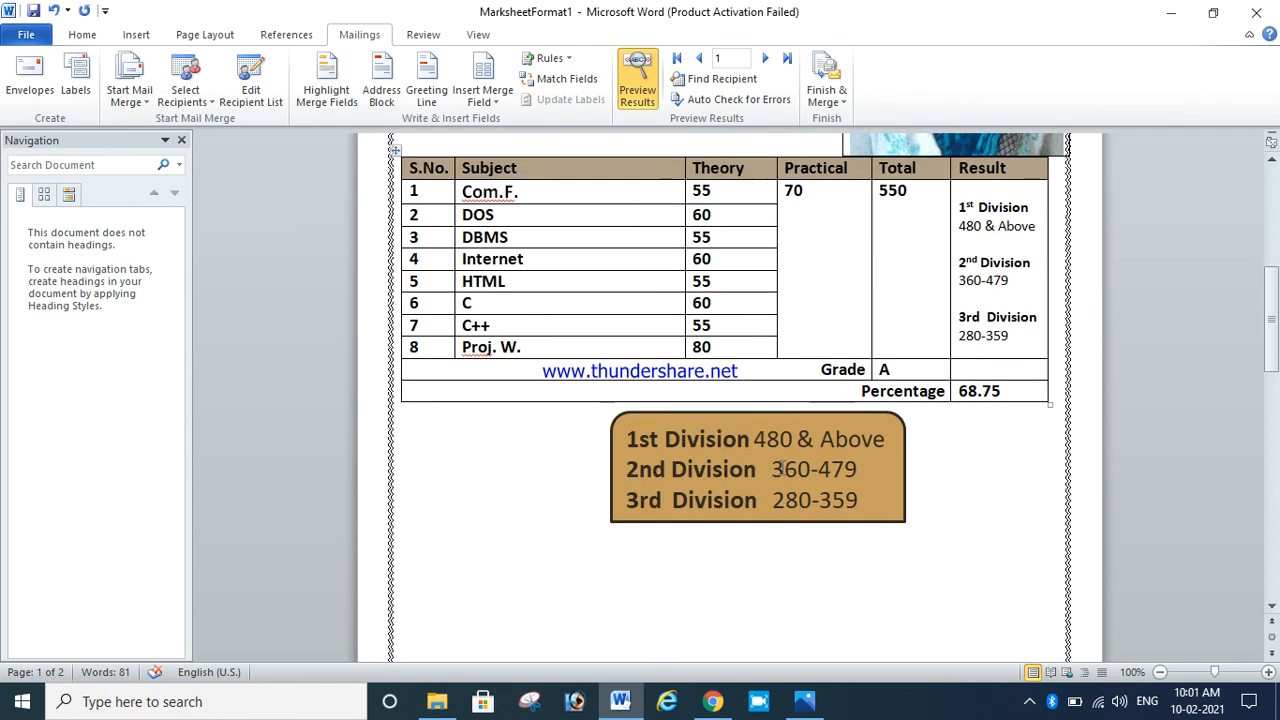
scroll(770, 478, "down", 3)
scroll(769, 489, "up", 10)
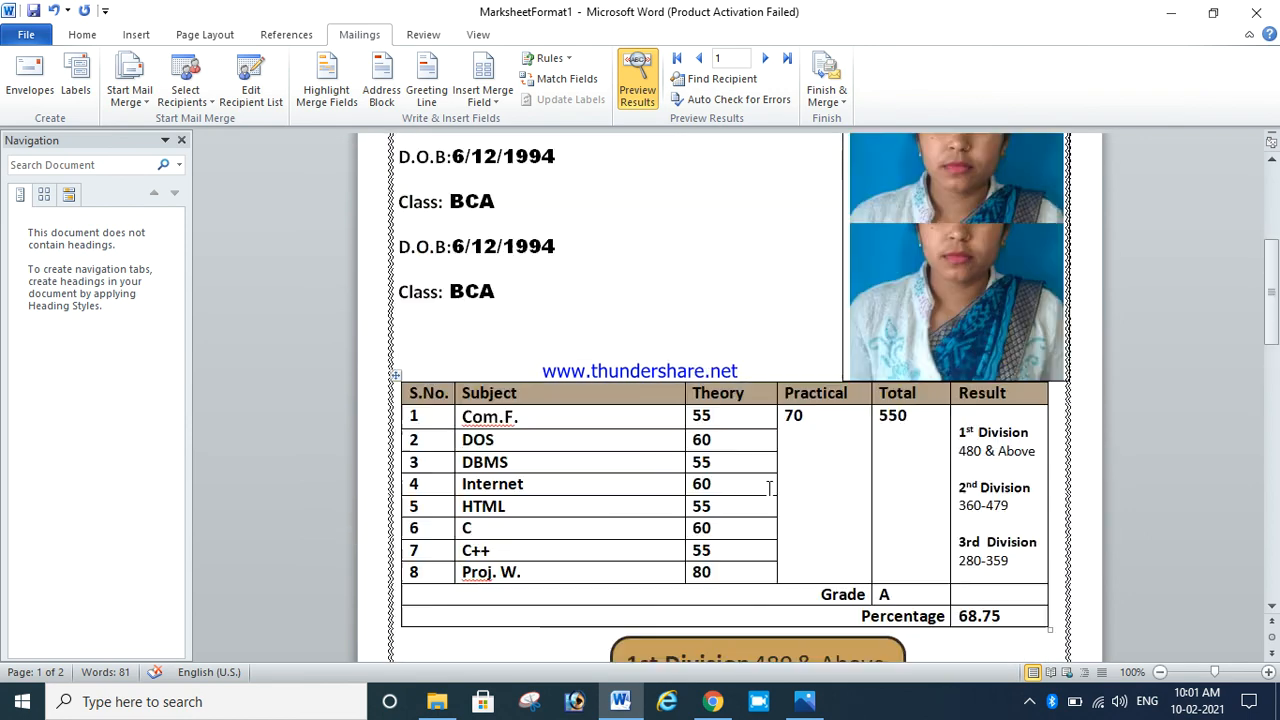
scroll(740, 530, "down", 5)
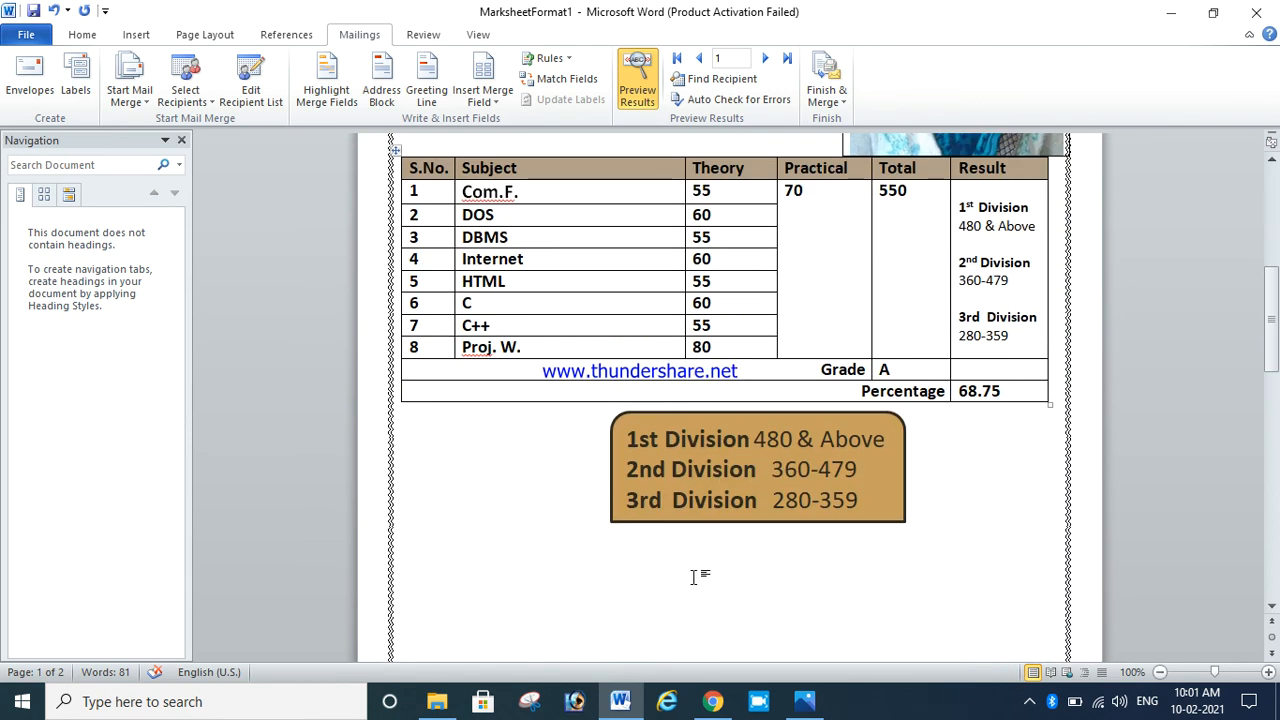
scroll(845, 507, "up", 10)
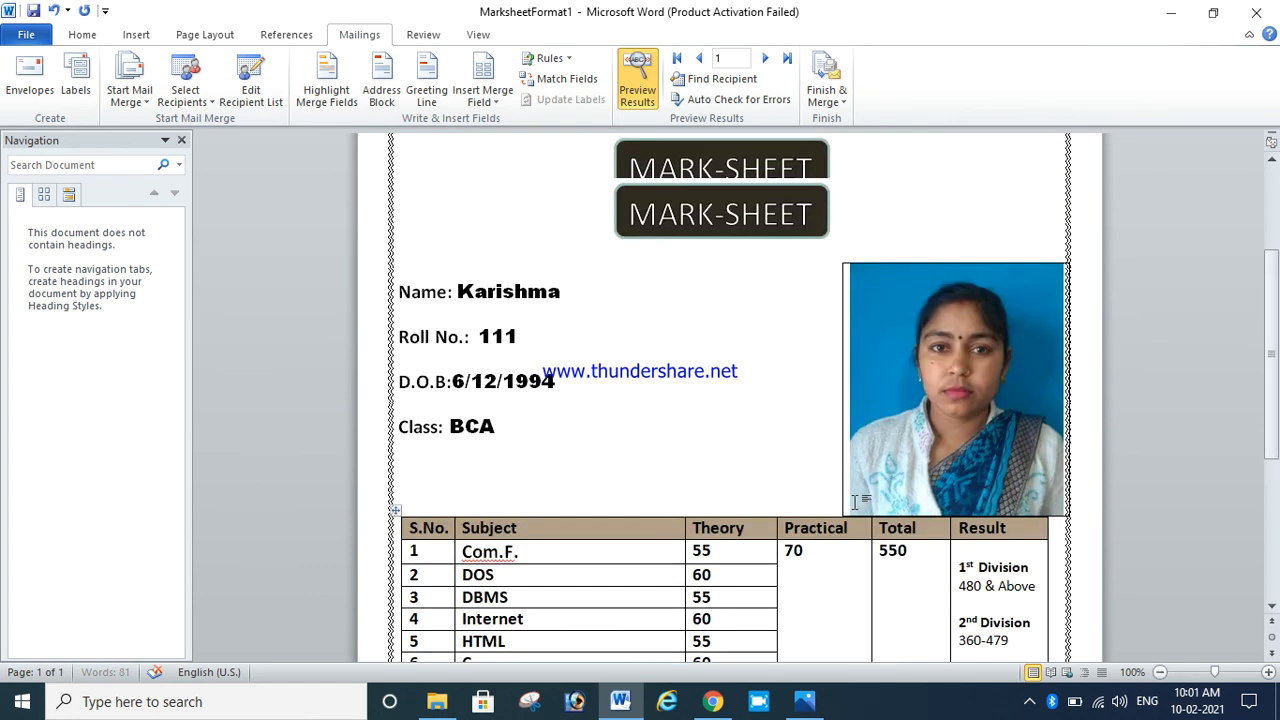
Step: Start saving a copy of the marksheet and browse to the NOTES folder on Local Disk (E:)
left_click(30, 36)
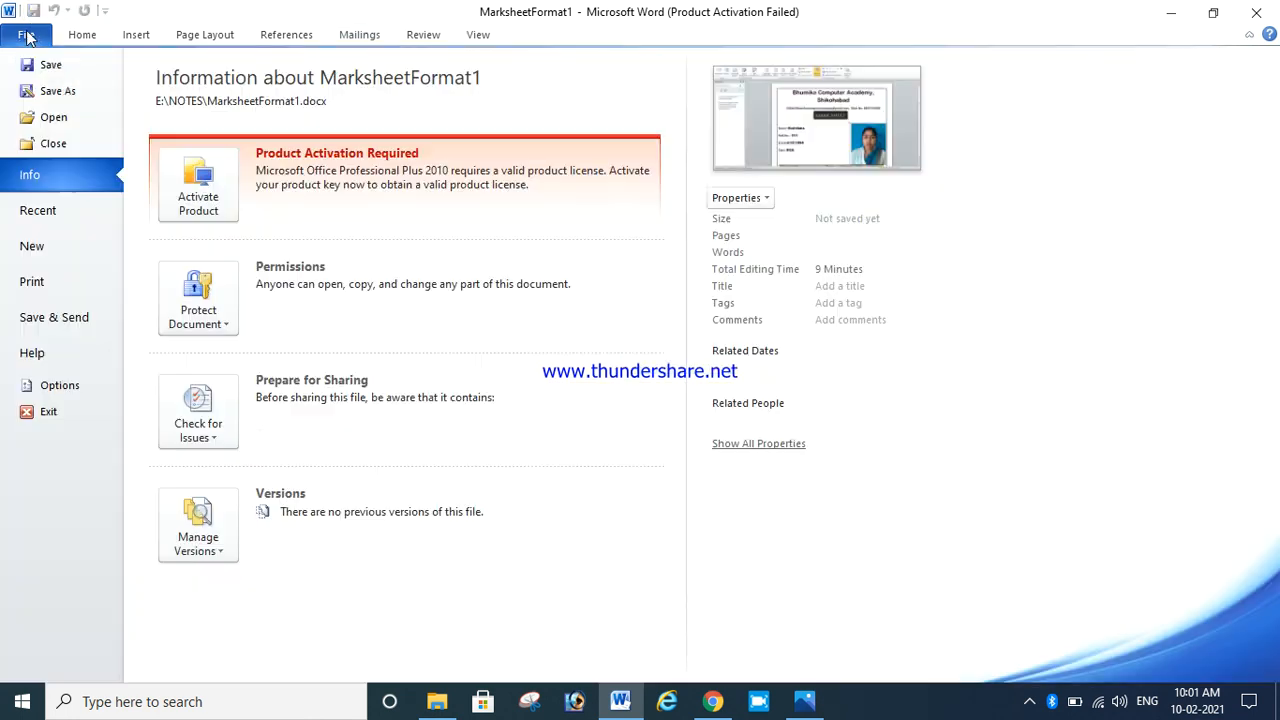
left_click(55, 92)
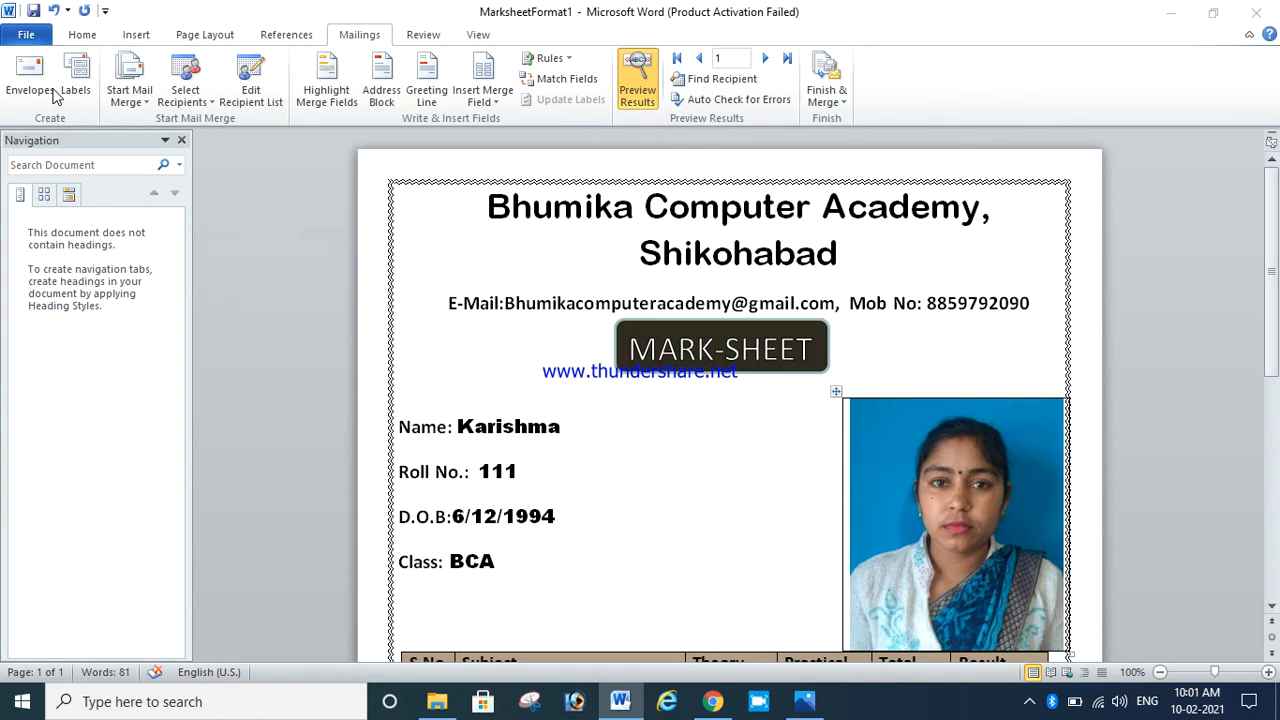
left_click(78, 132)
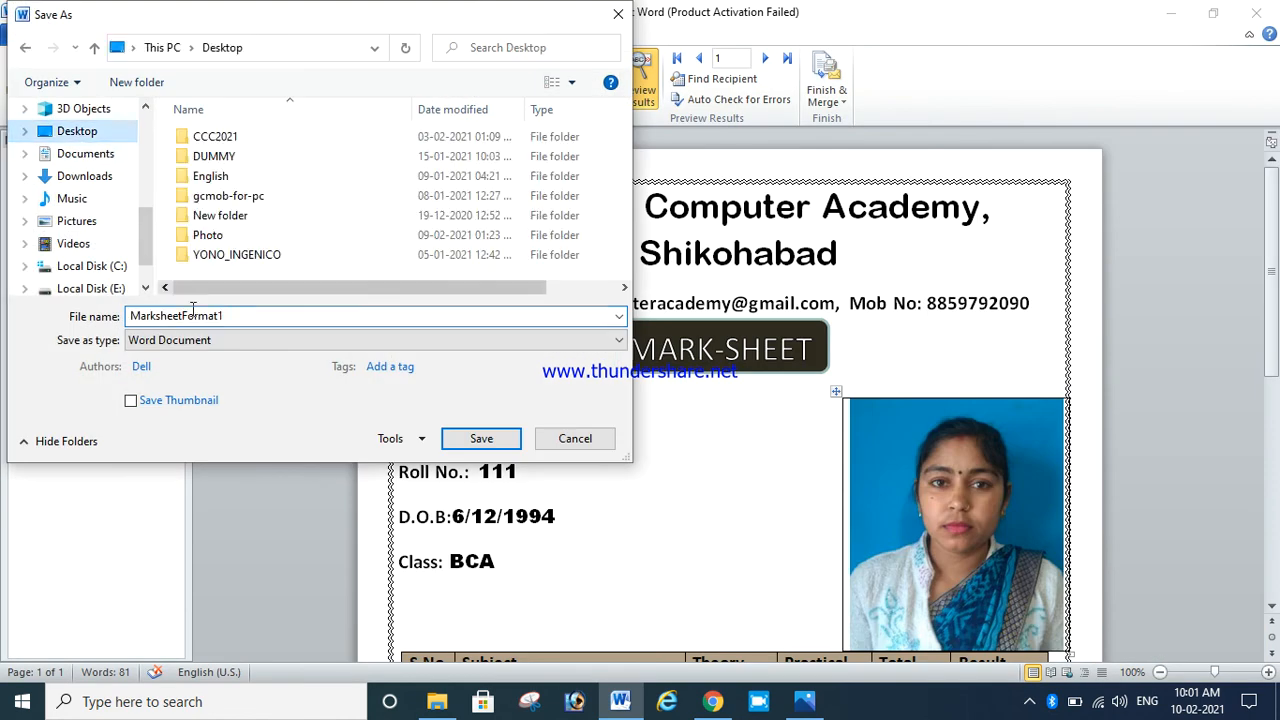
scroll(150, 280, "down", 1)
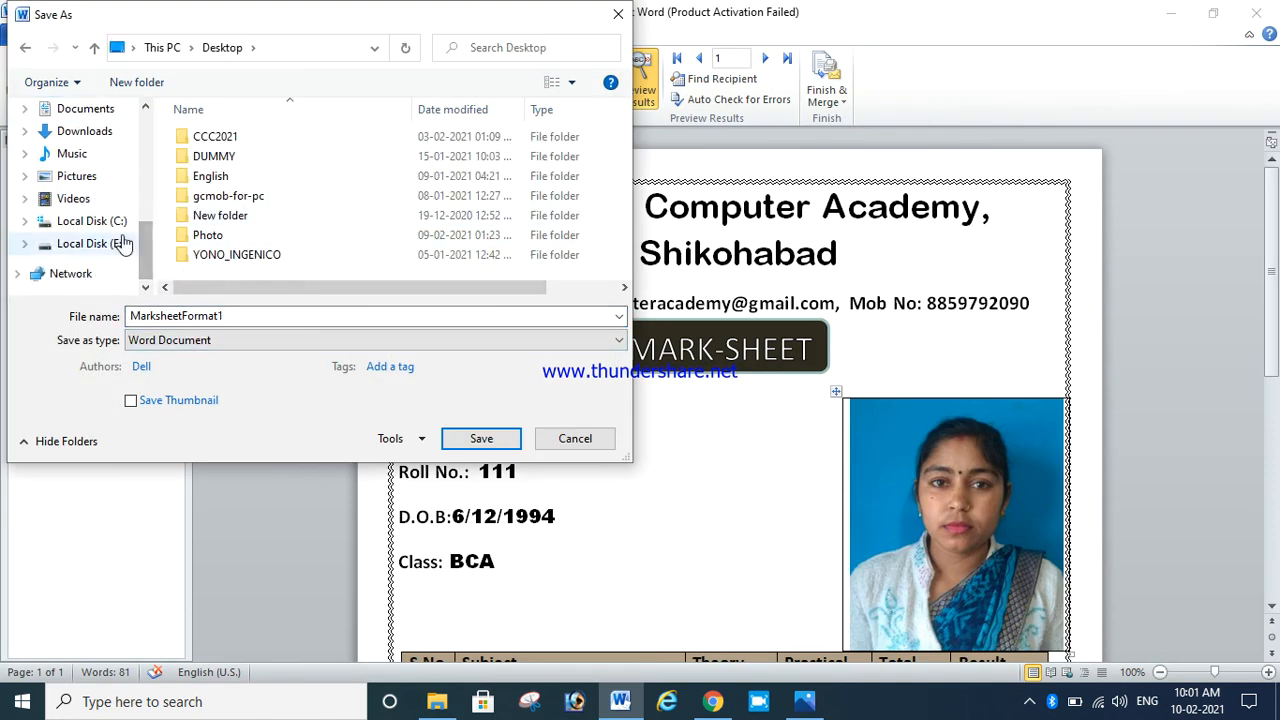
left_click(118, 244)
left_click(224, 238)
key("n")
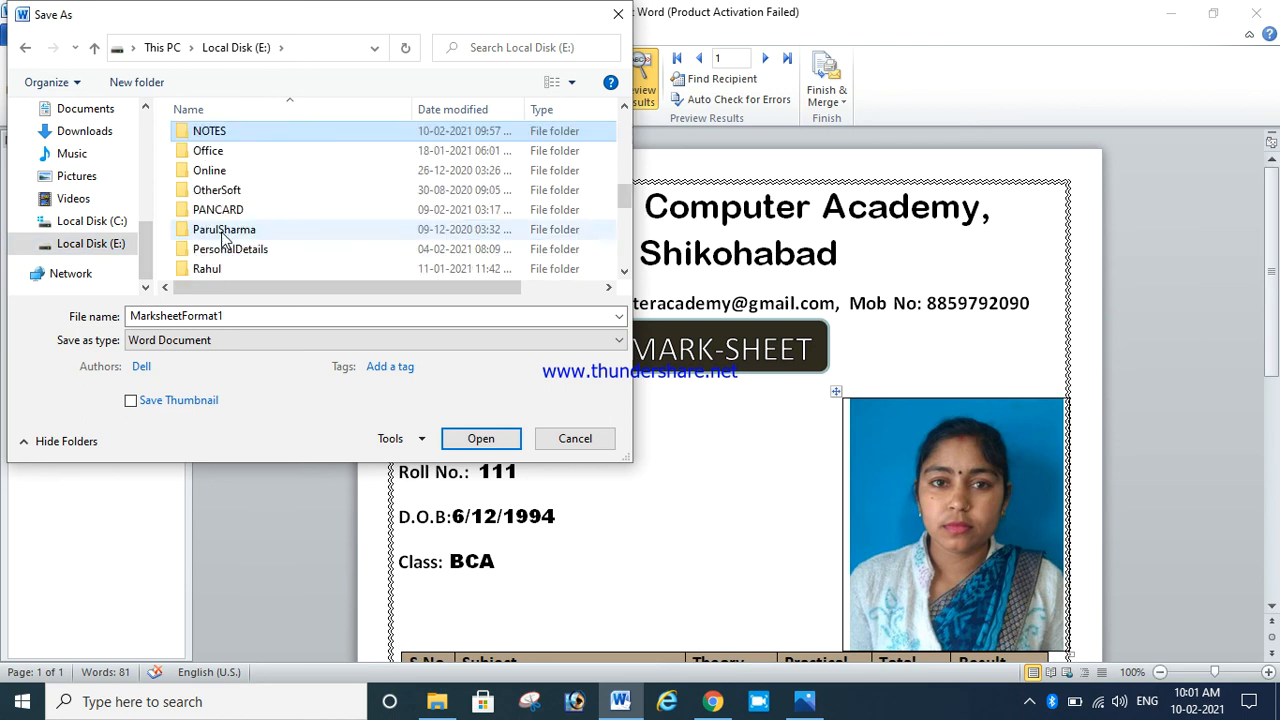
key("Down")
key("Up")
key("Return")
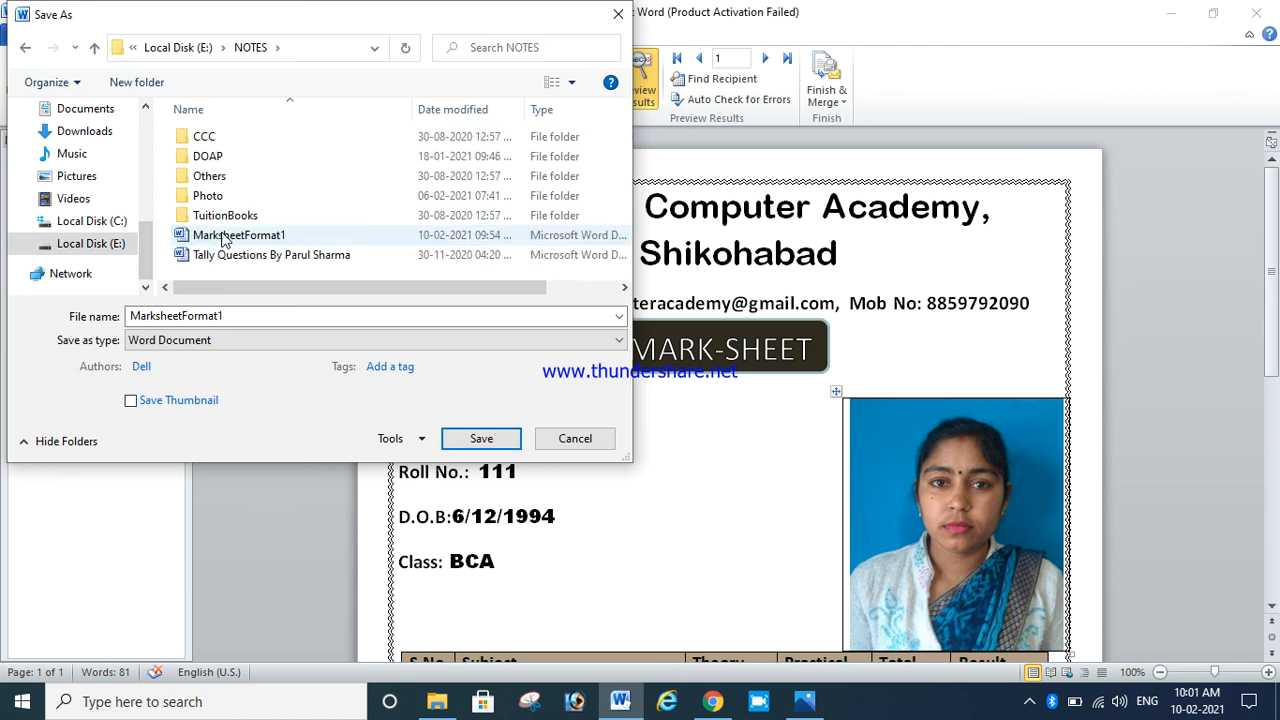
Step: Save the marksheet as a PDF named MarksheetSample, using Standard optimization and opening the file after publishing
double_click(256, 315)
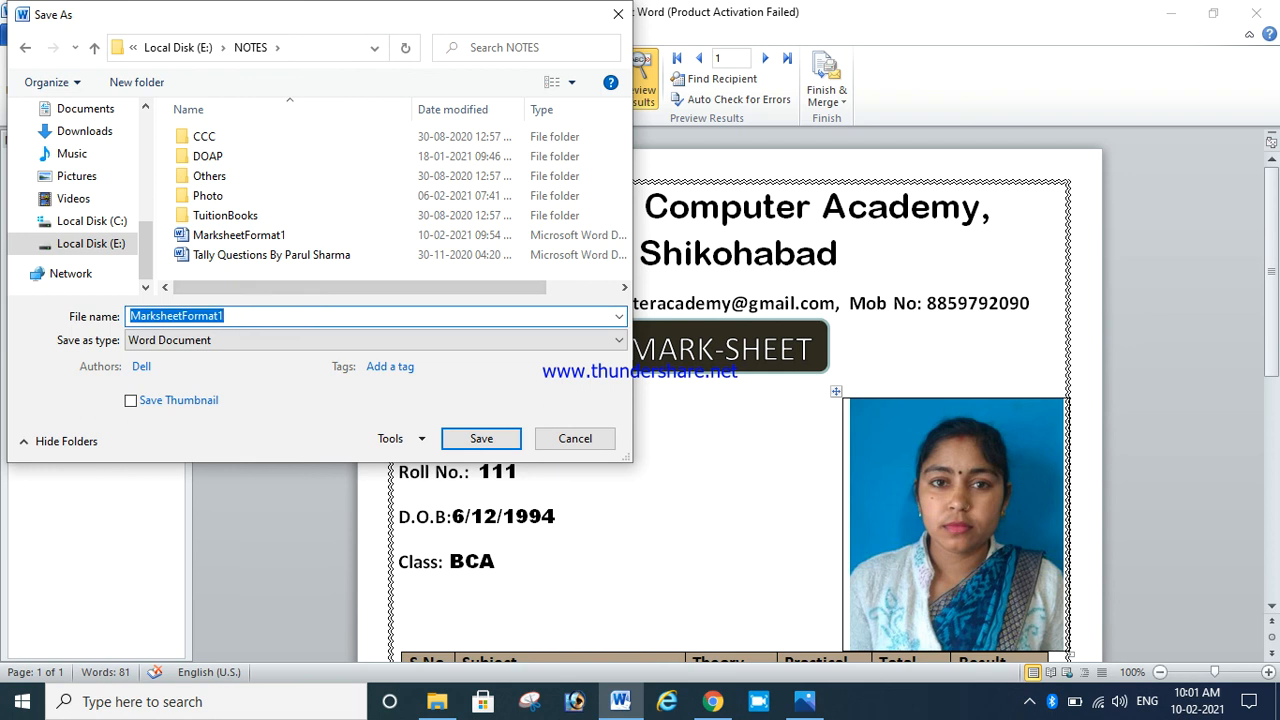
type("Markshe")
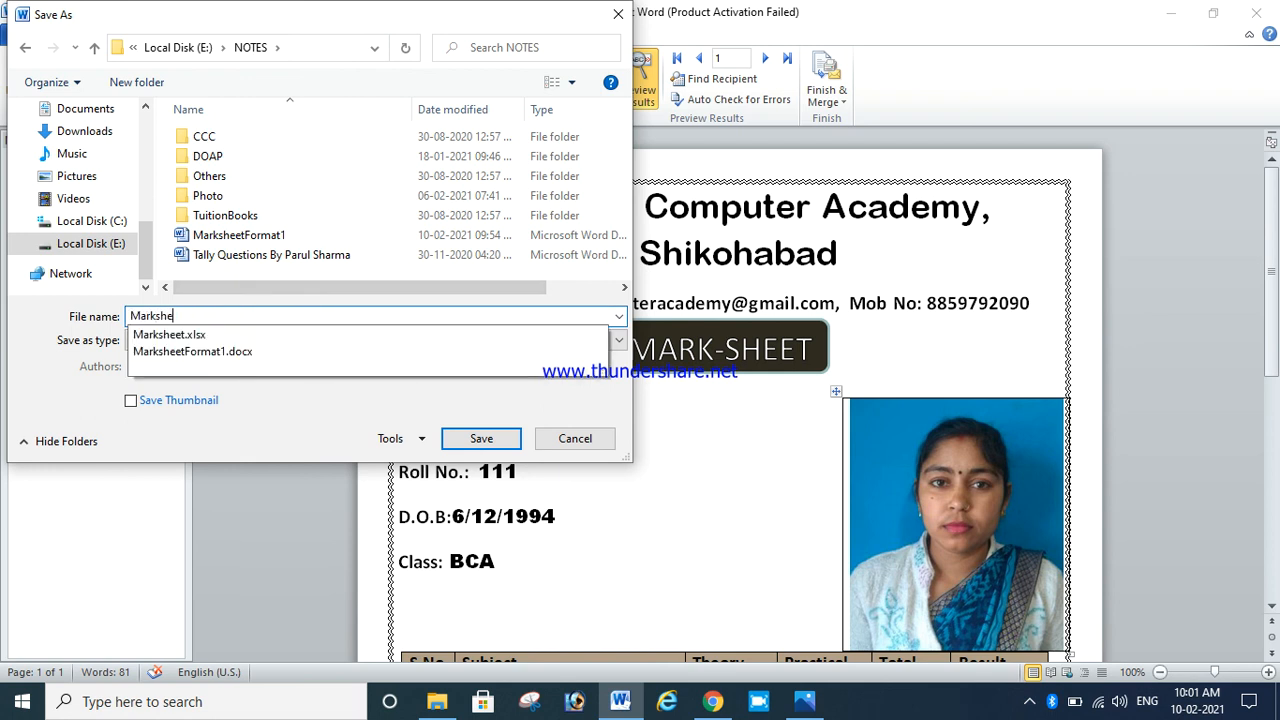
type("etSample")
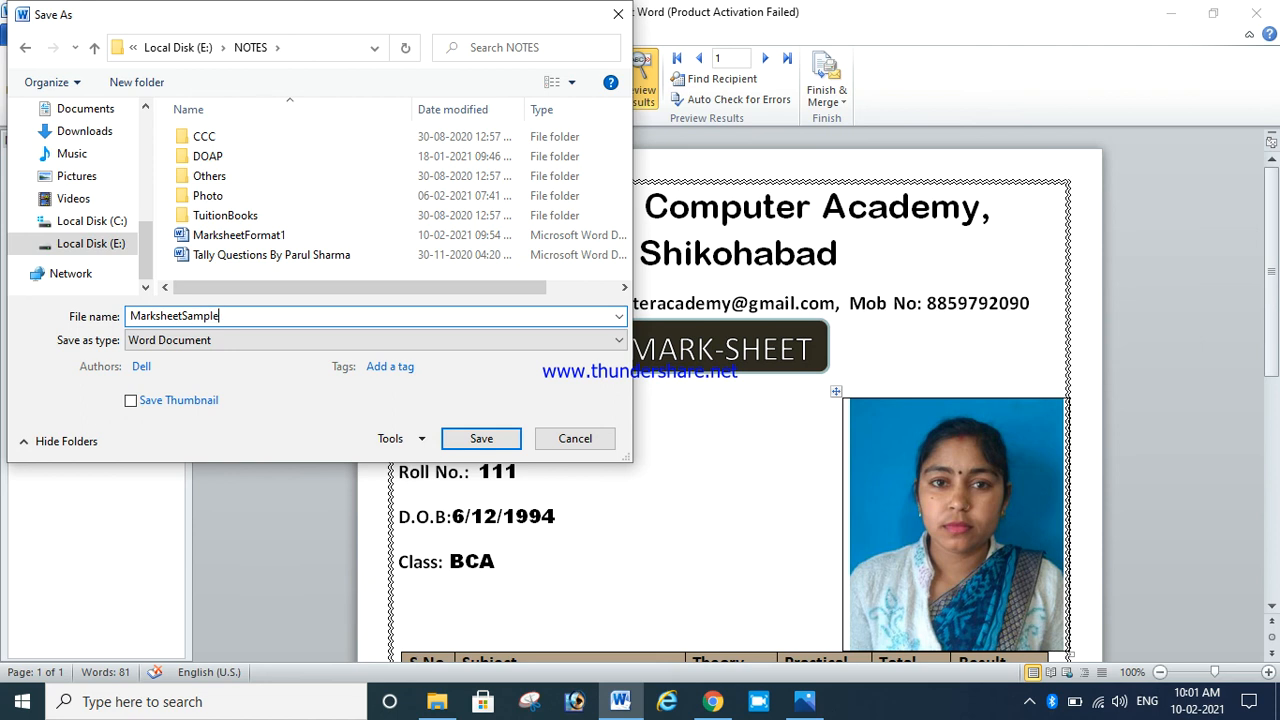
left_click(229, 340)
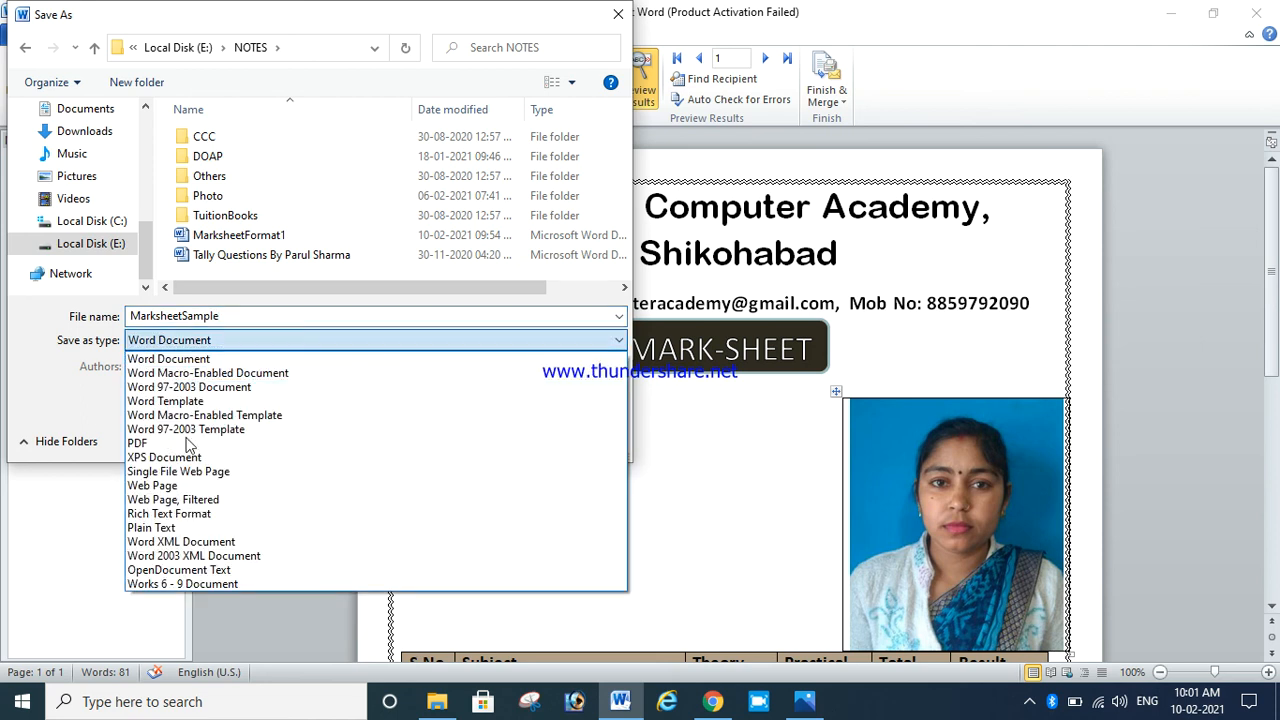
left_click(170, 445)
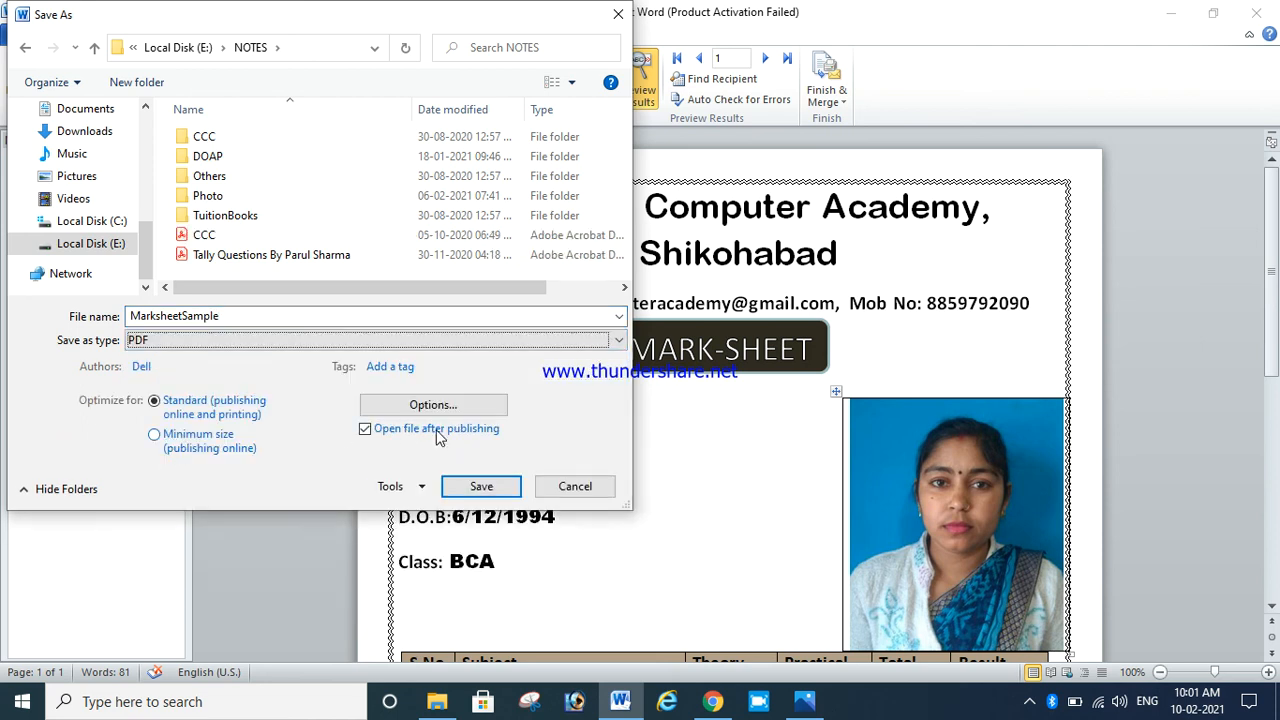
left_click(474, 487)
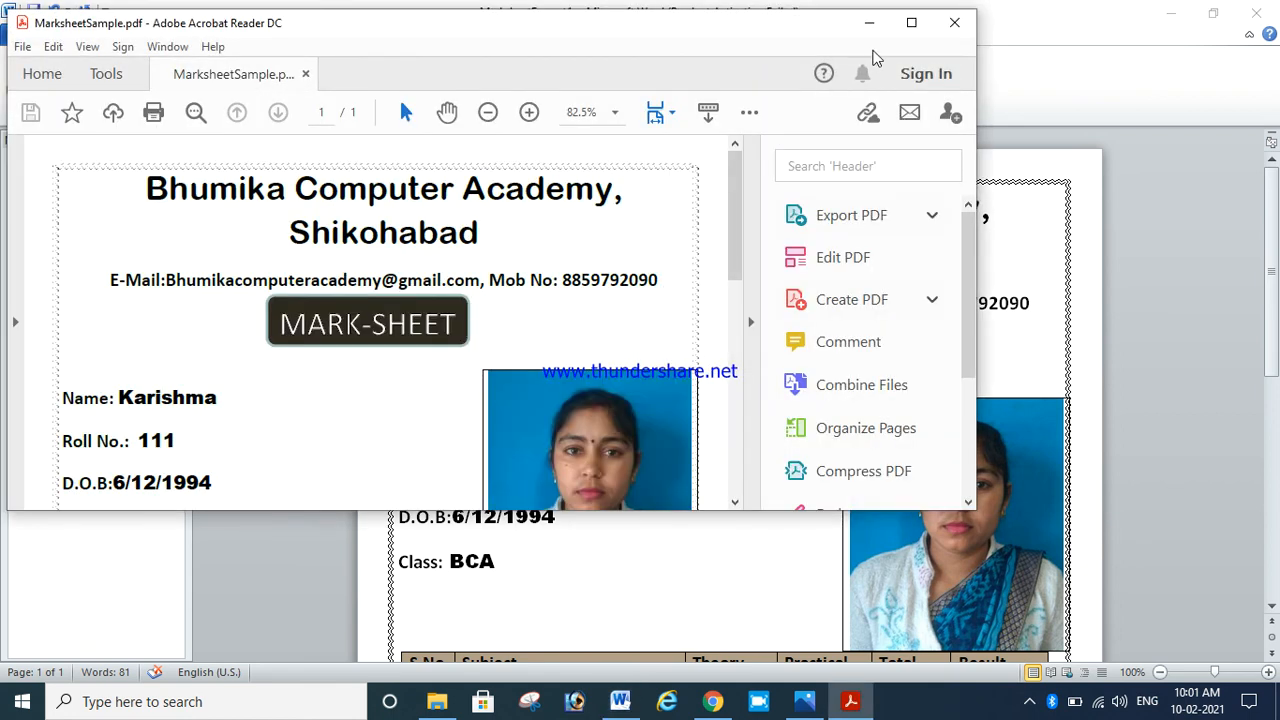
Step: Maximize the exported MarksheetSample PDF in Acrobat Reader, examine the marksheet page, and close it
left_click(910, 24)
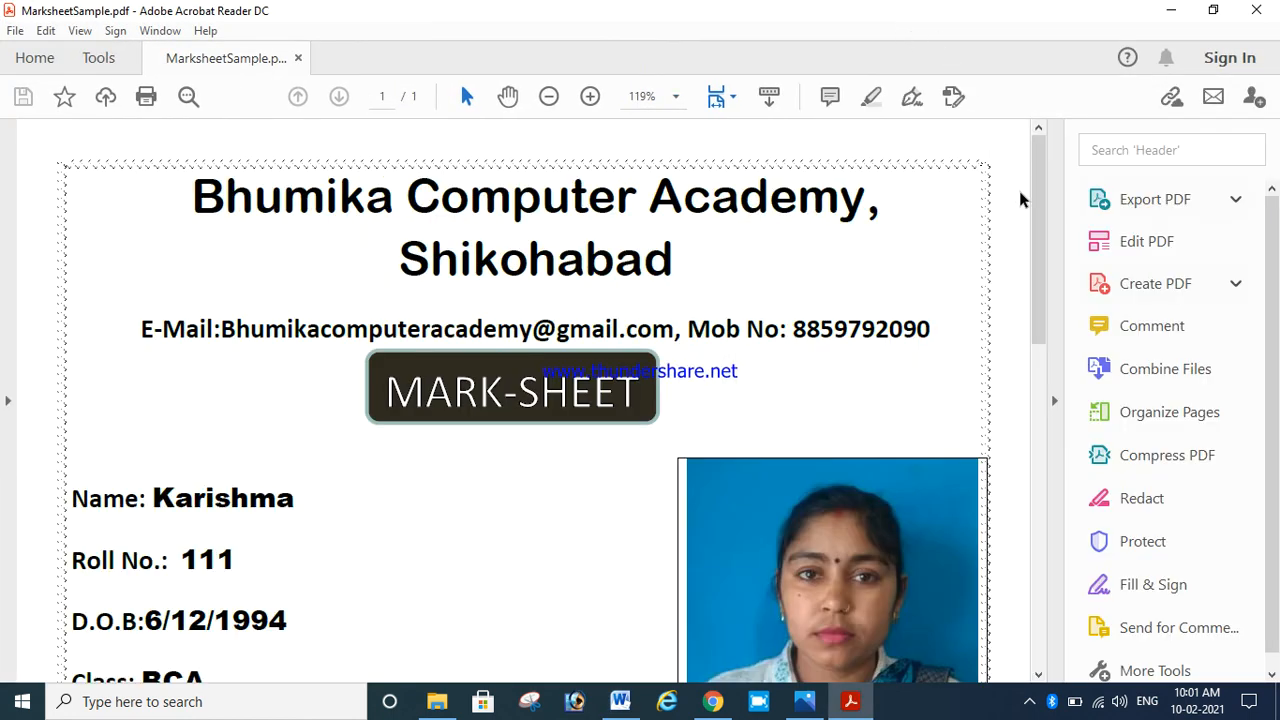
left_click_drag(1036, 200, 980, 126)
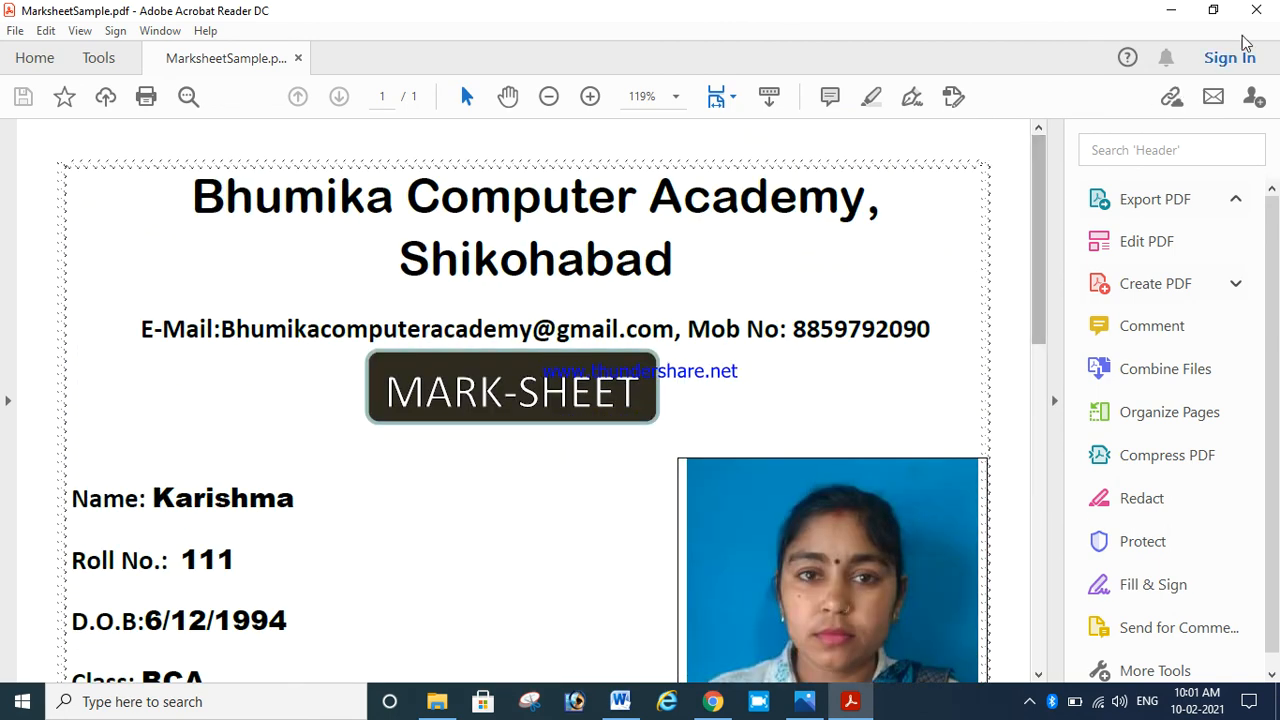
left_click(1255, 12)
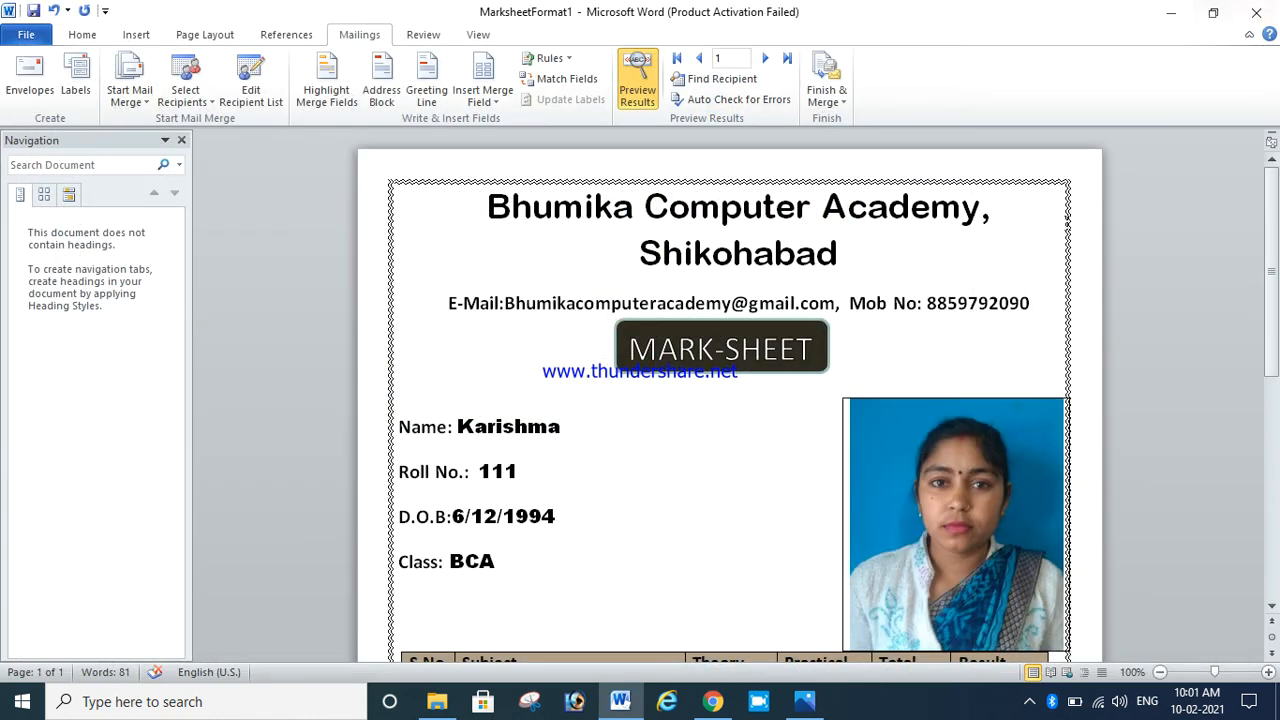
left_click(803, 703)
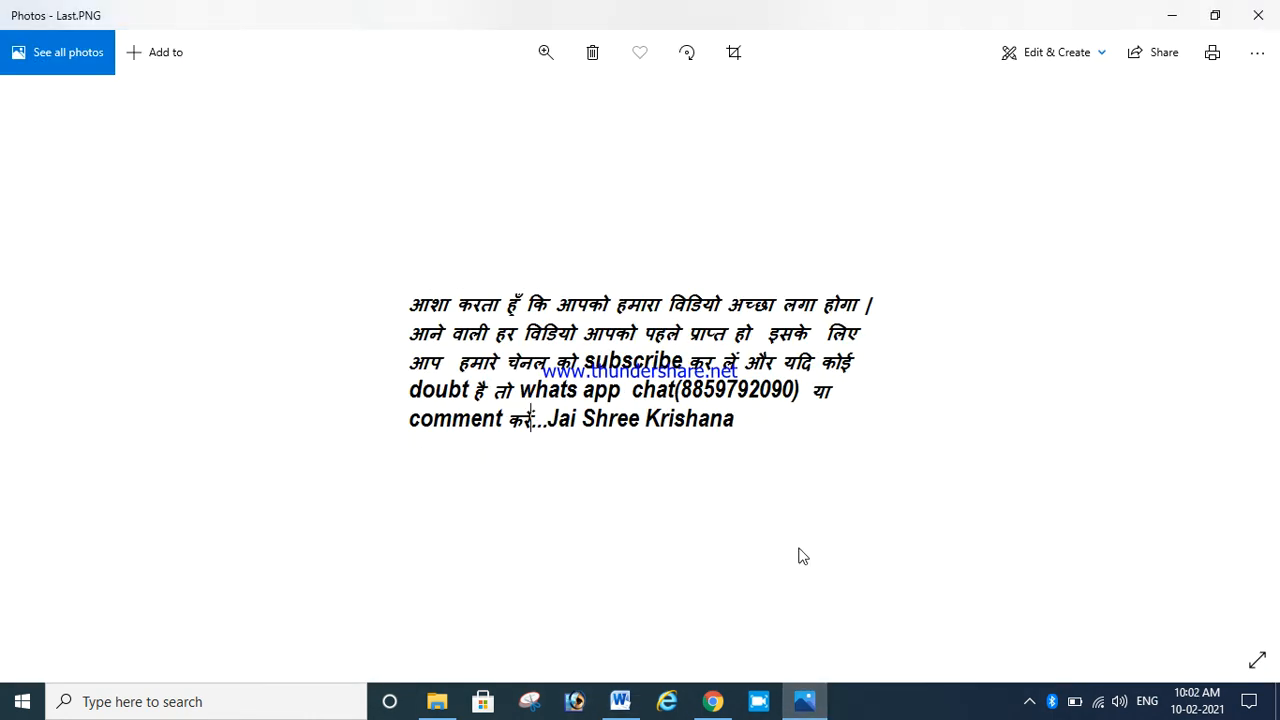
left_click(1029, 701)
right_click(1030, 630)
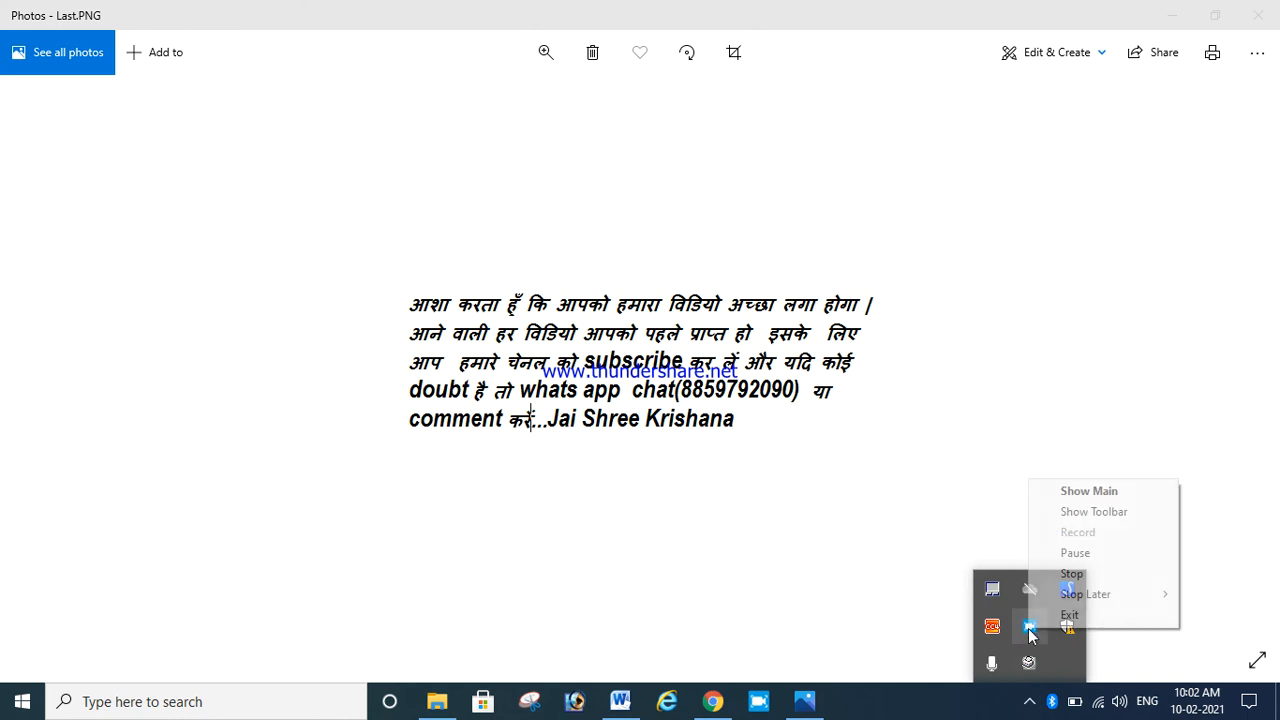